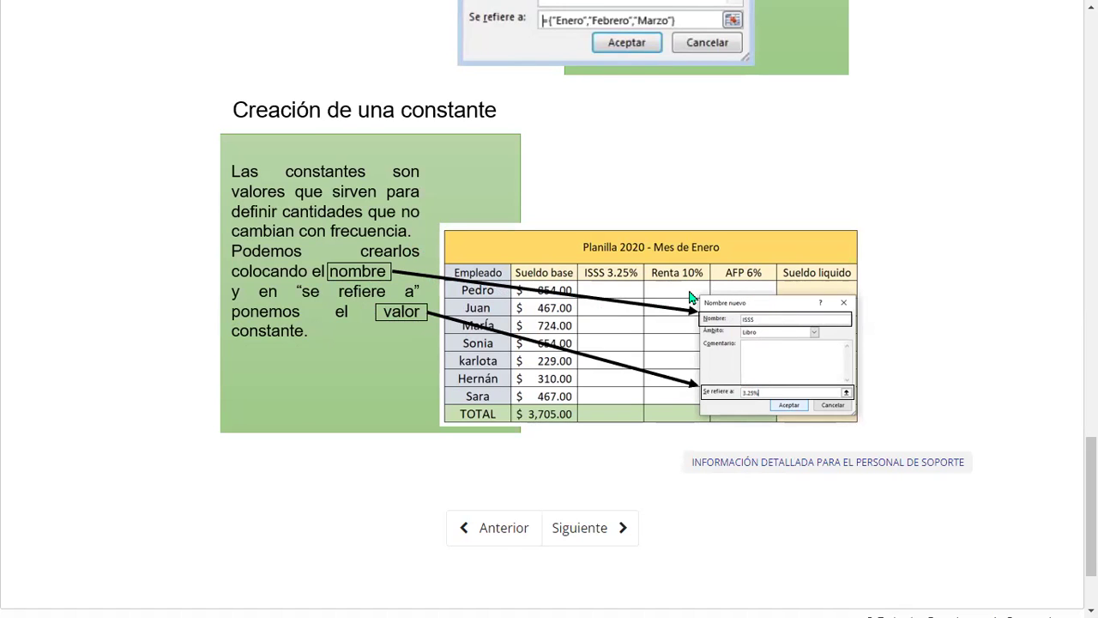
- Advance to the lesson "2.7 - Administrador de nombres" and play its video
scroll(690, 297, down, 1)
scroll(690, 298, down, 1)
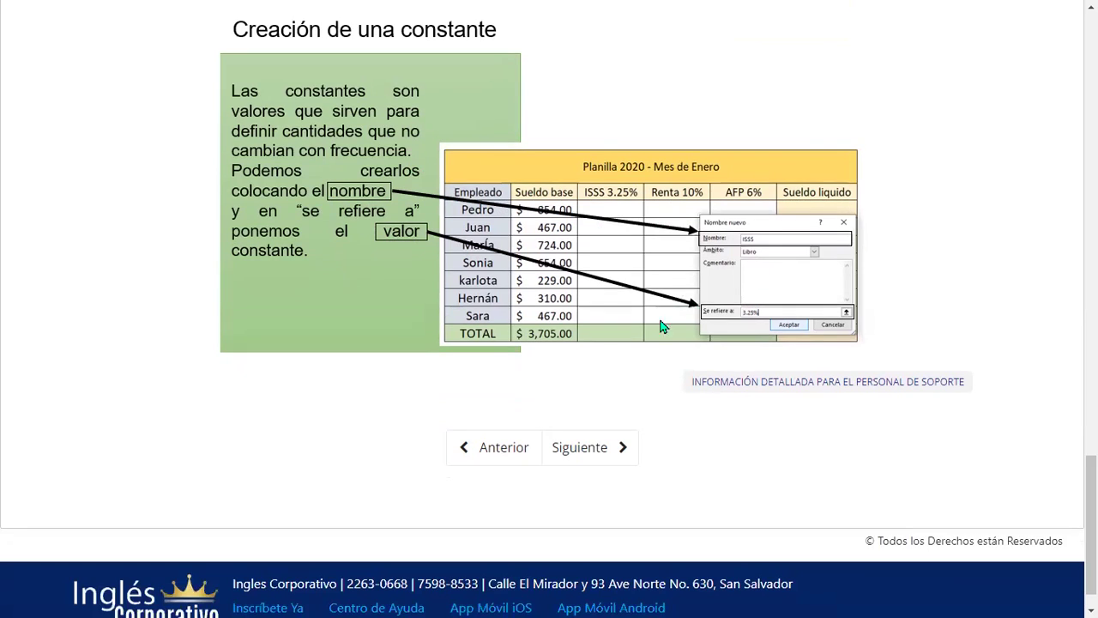
click(565, 450)
scroll(568, 441, down, 3)
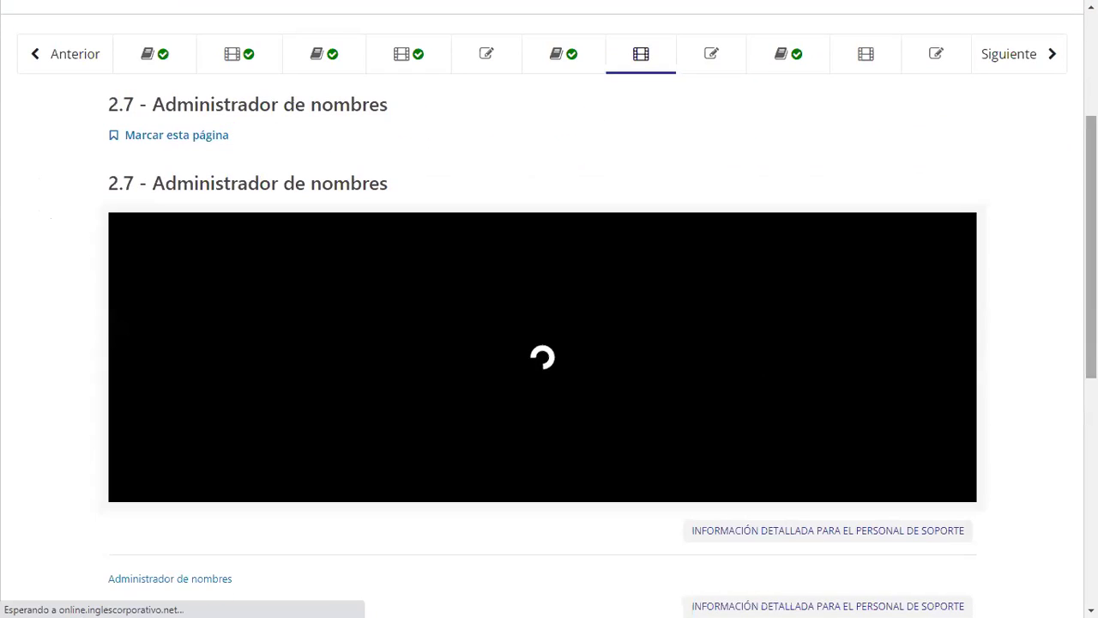
scroll(536, 441, down, 1)
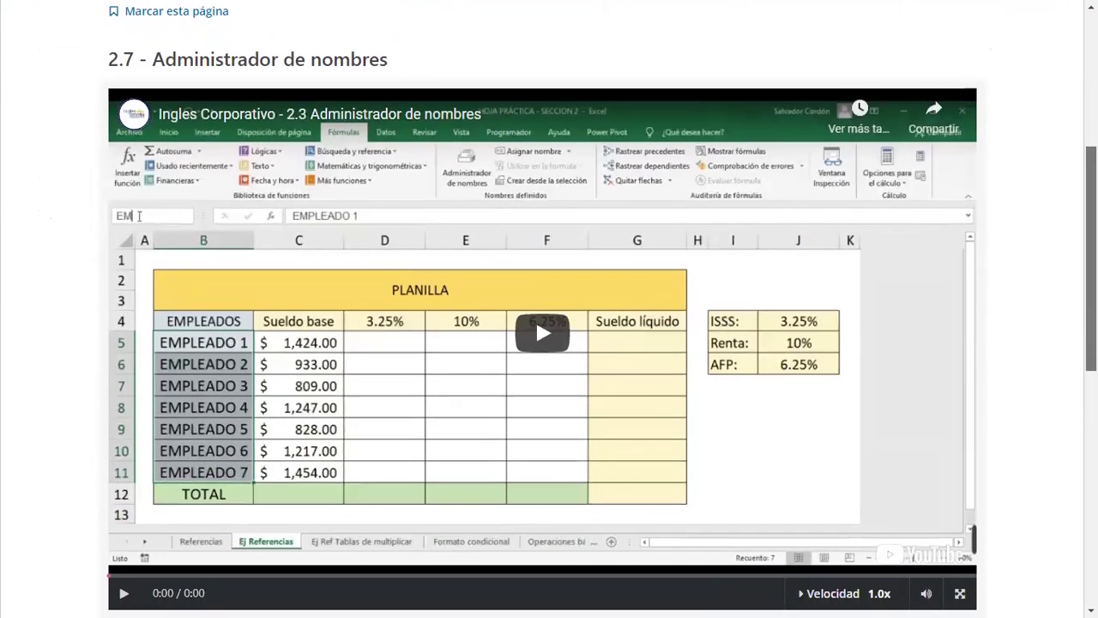
scroll(535, 356, up, 1)
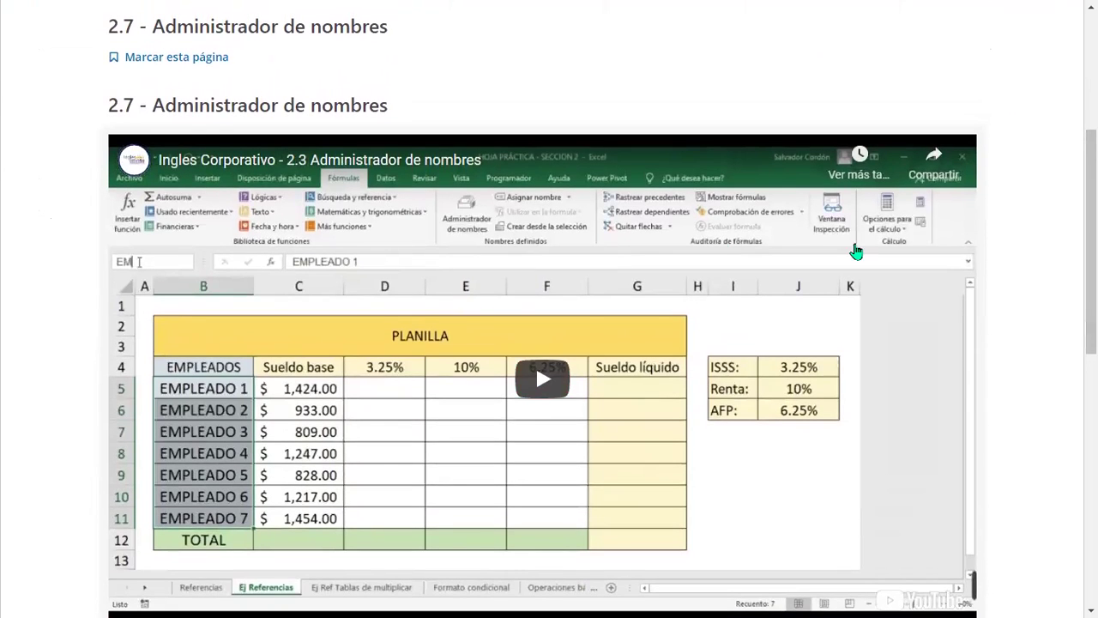
click(529, 369)
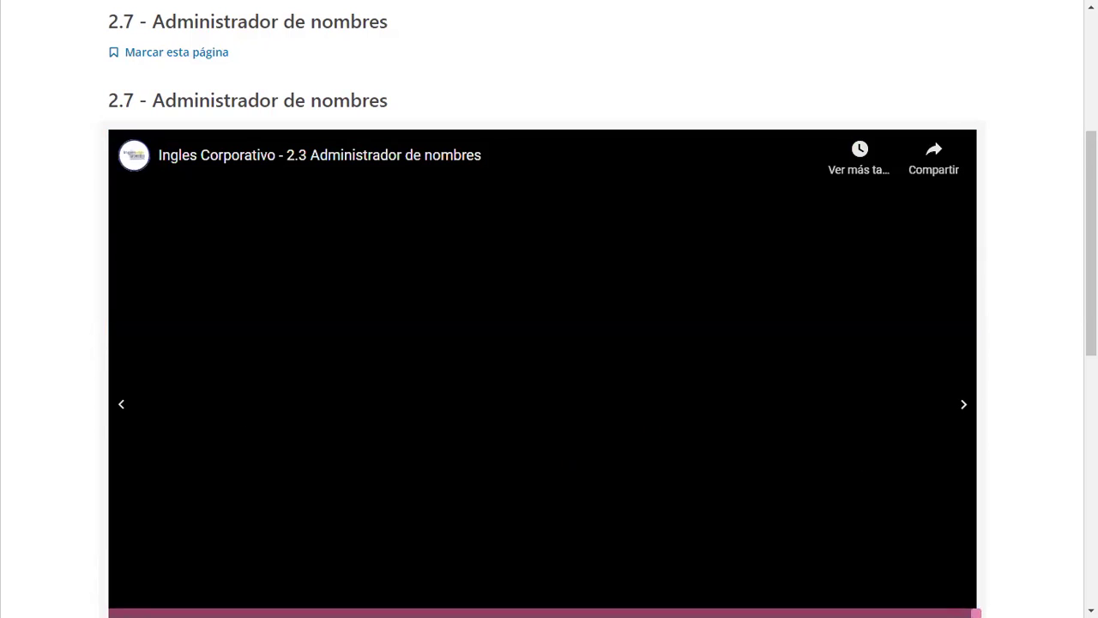
scroll(992, 365, down, 7)
scroll(286, 456, up, 3)
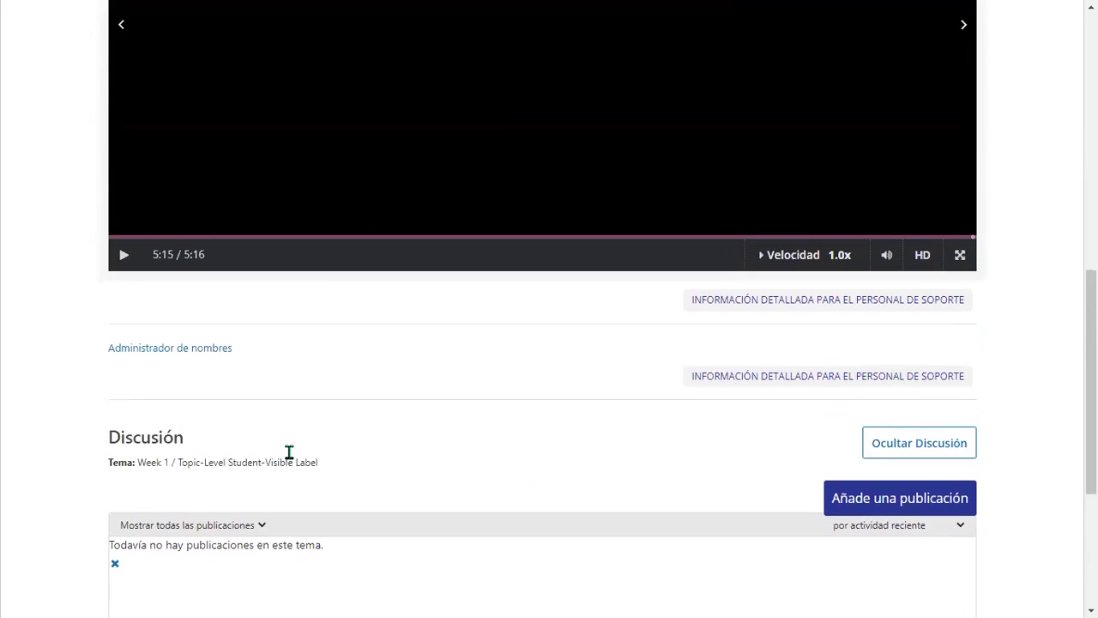
scroll(679, 258, up, 2)
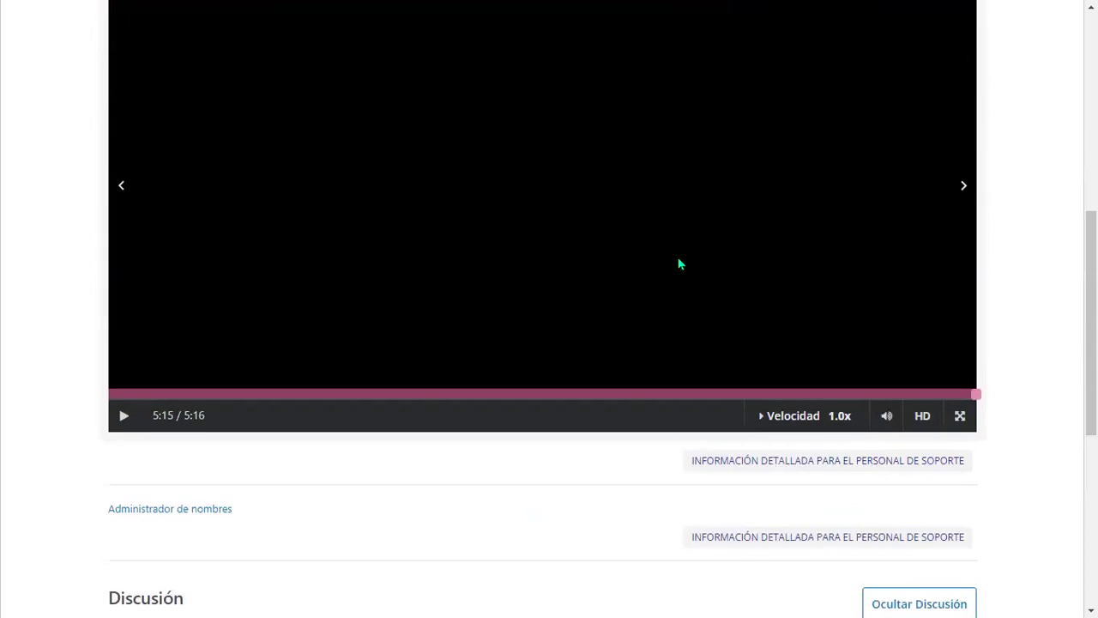
scroll(679, 260, down, 4)
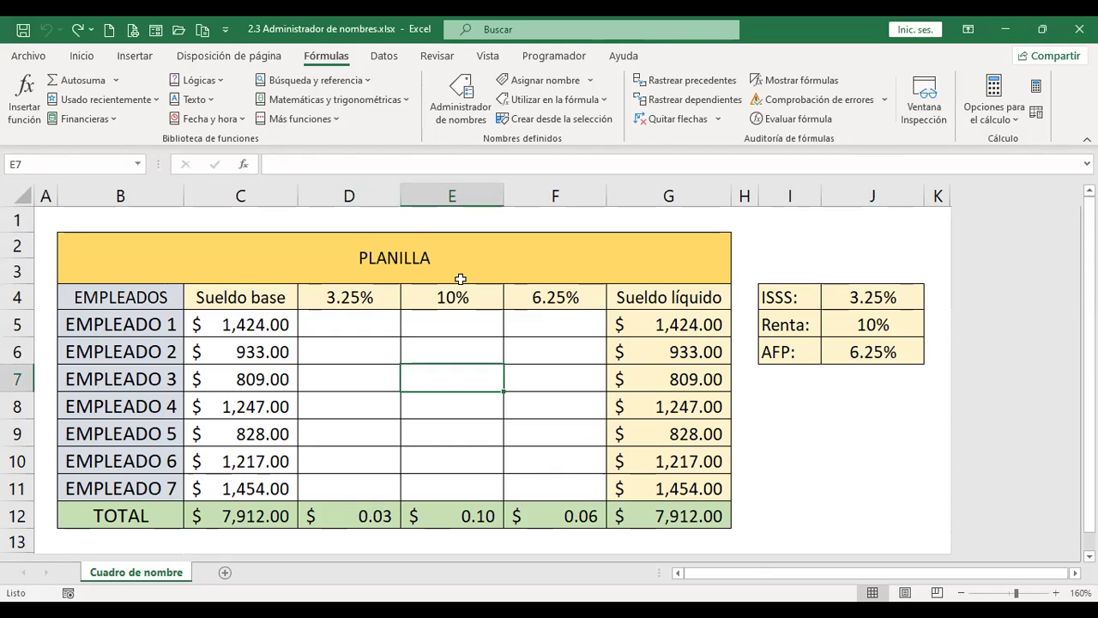
- Switch to the Excel workbook 2.3 Administrador de nombres.xlsx and review the PLANILLA title, employee list, base salary column and percentage headings
click(459, 252)
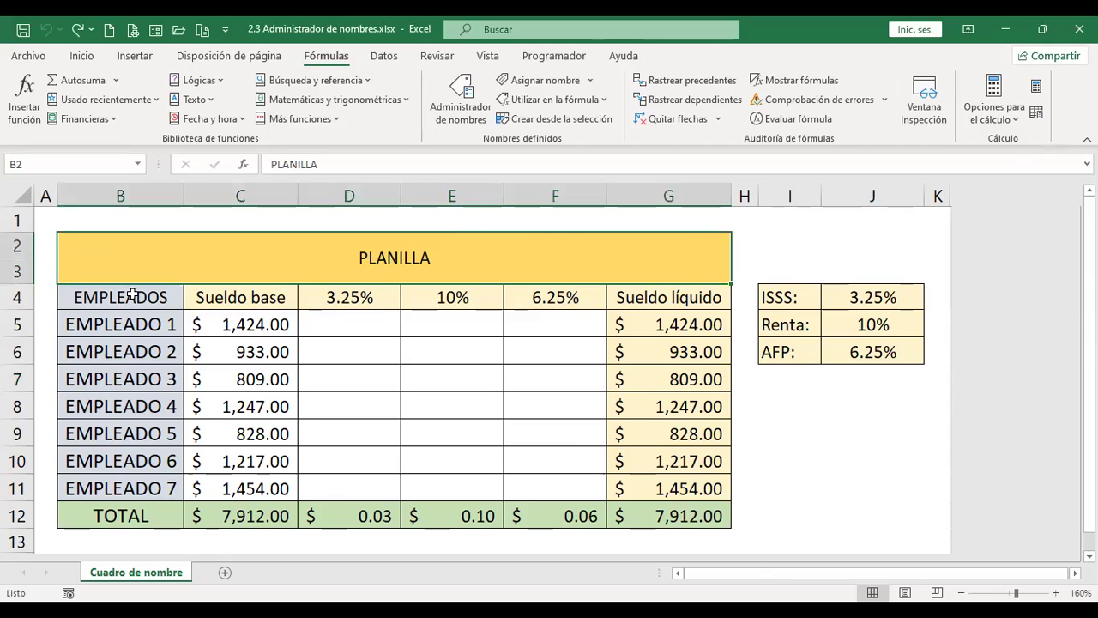
drag(132, 295, 128, 488)
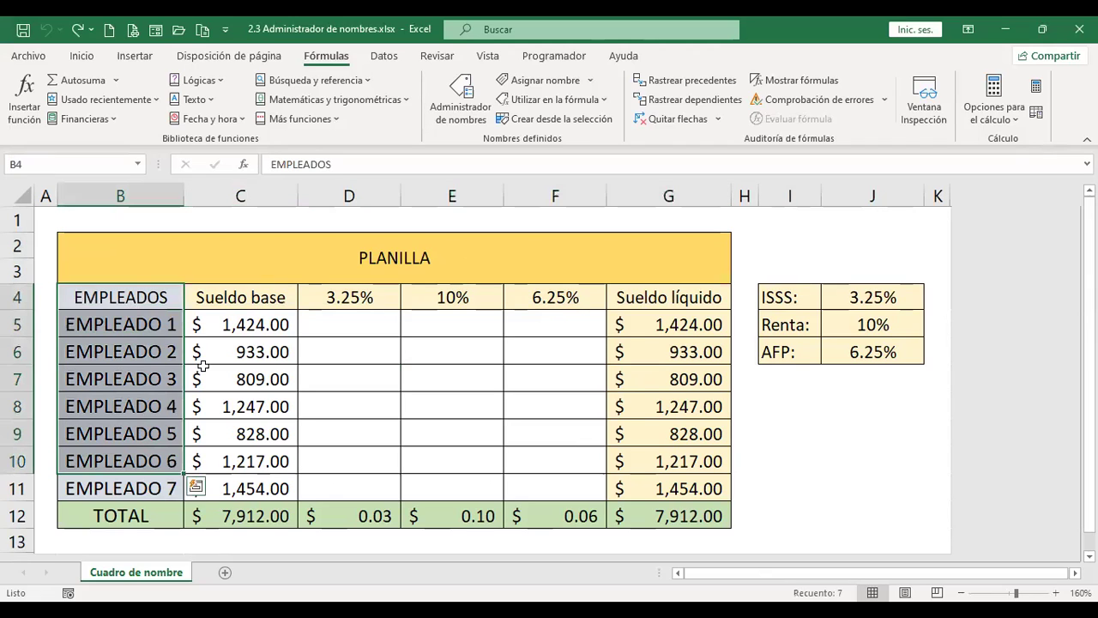
click(240, 315)
click(356, 316)
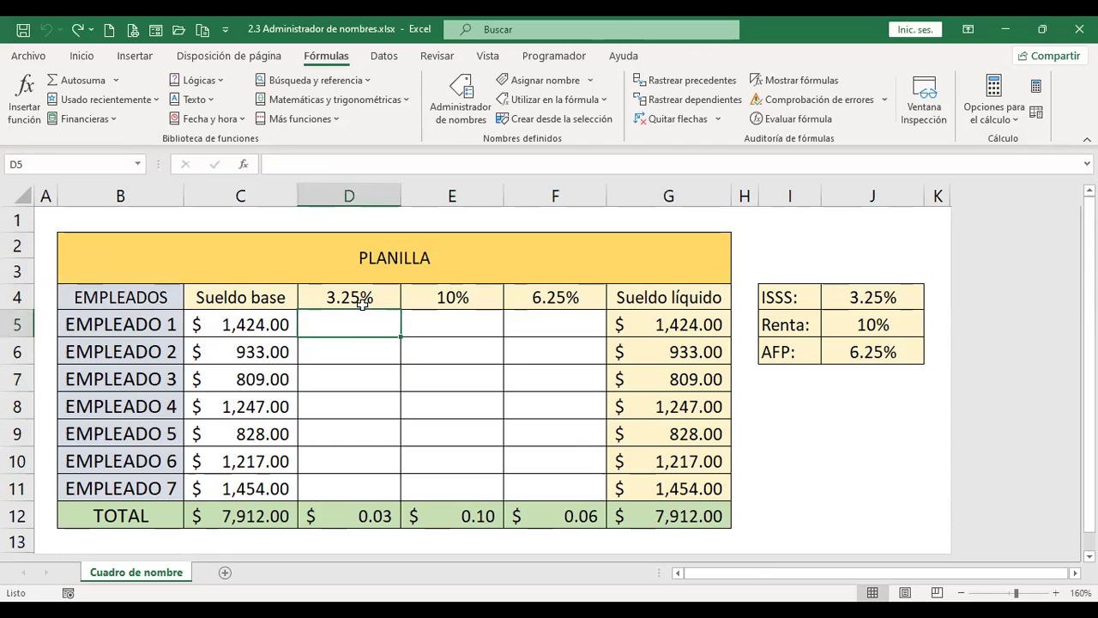
click(364, 296)
click(463, 296)
click(566, 297)
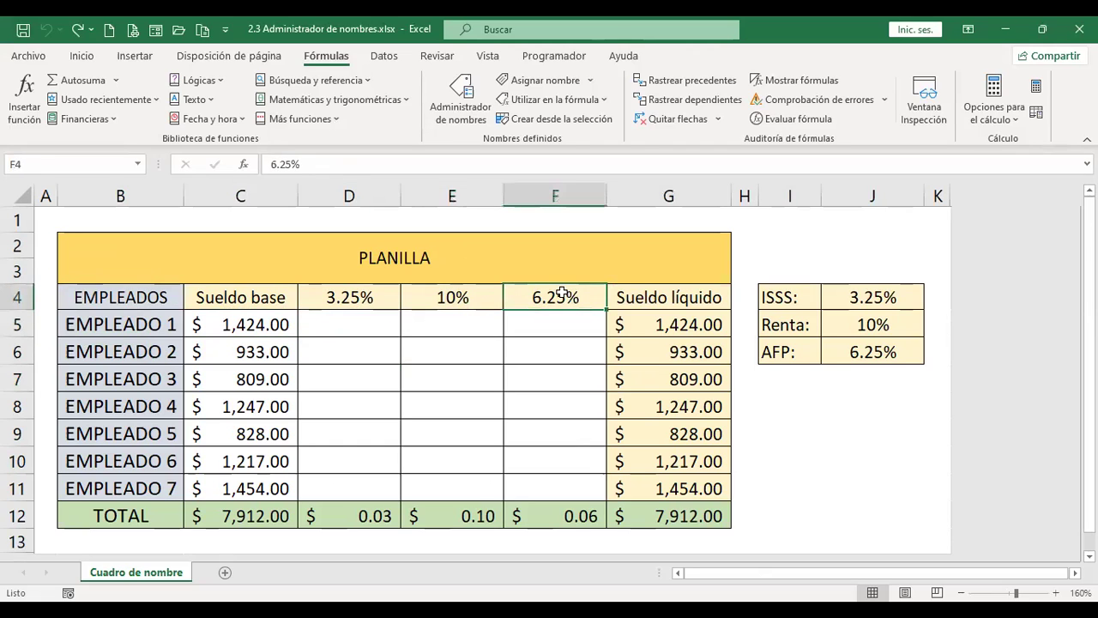
- Inspect the formulas in the Sueldo líquido column and across the TOTAL row back to the Sueldo base total
click(688, 297)
click(687, 323)
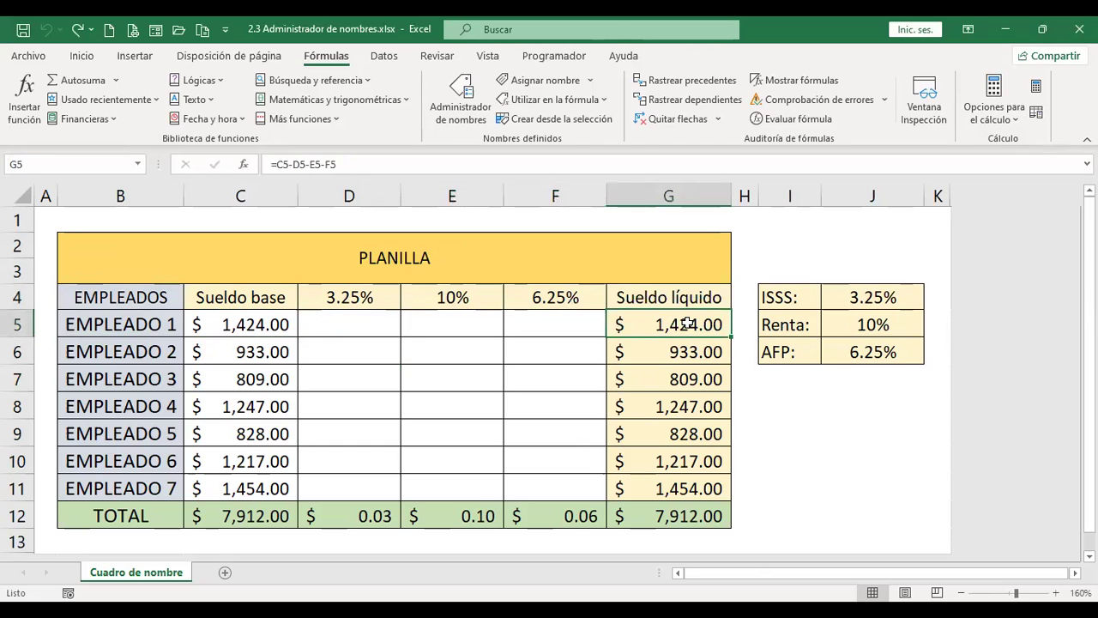
click(682, 378)
key(Down)
key(Down)
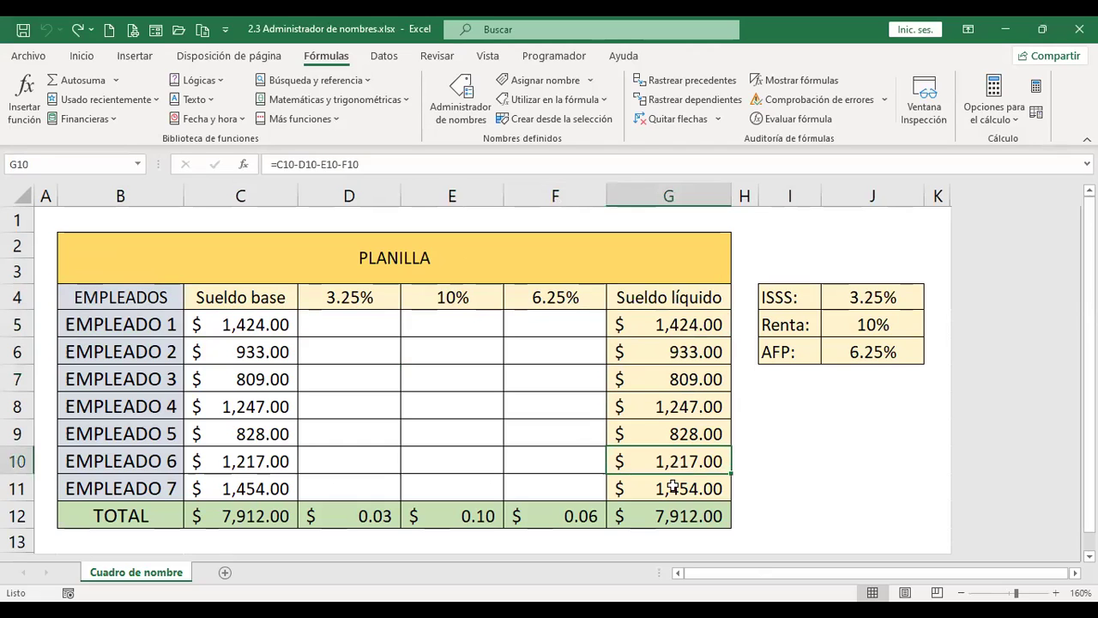
key(Down)
key(Down)
key(Left)
key(Left)
key(Left)
key(Left)
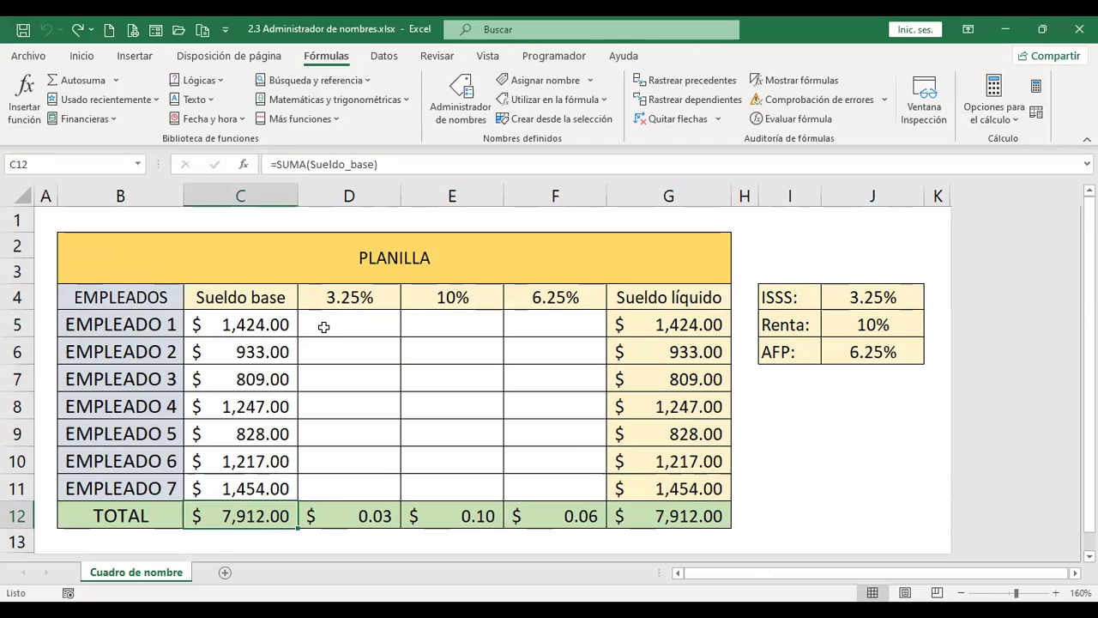
- With cell D5 selected, check the options for assigning names and the defined names available for use in formulas
click(350, 320)
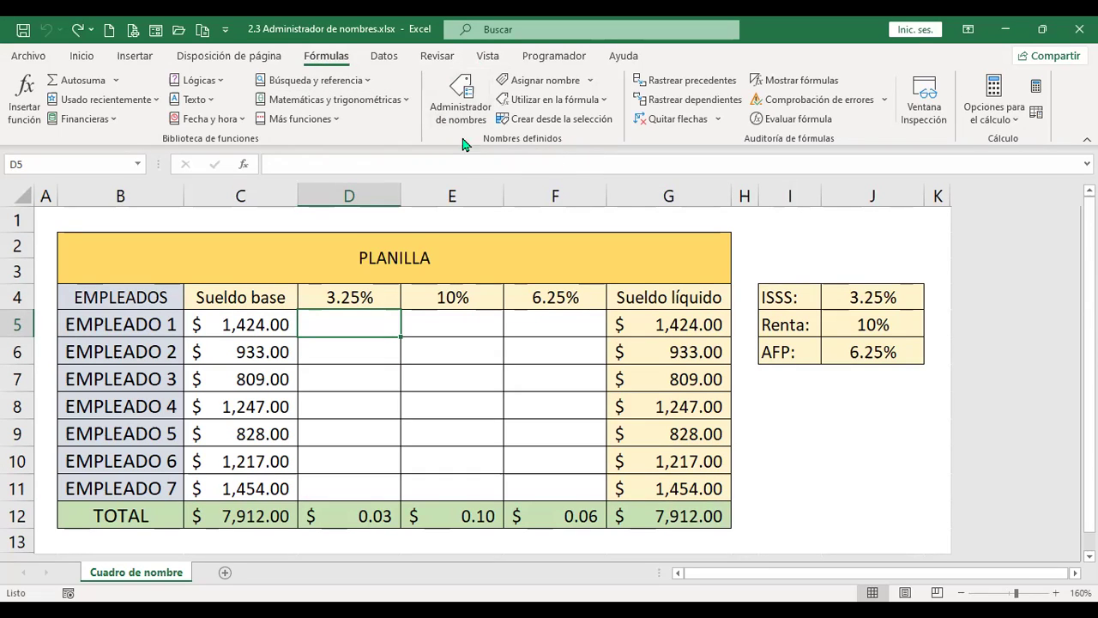
click(591, 82)
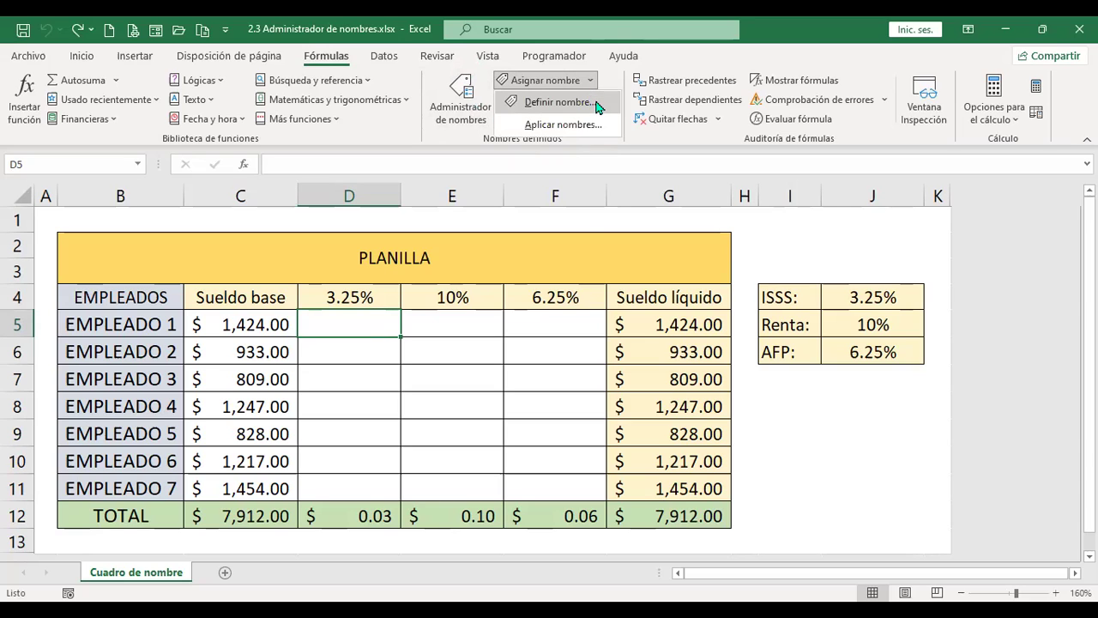
click(582, 222)
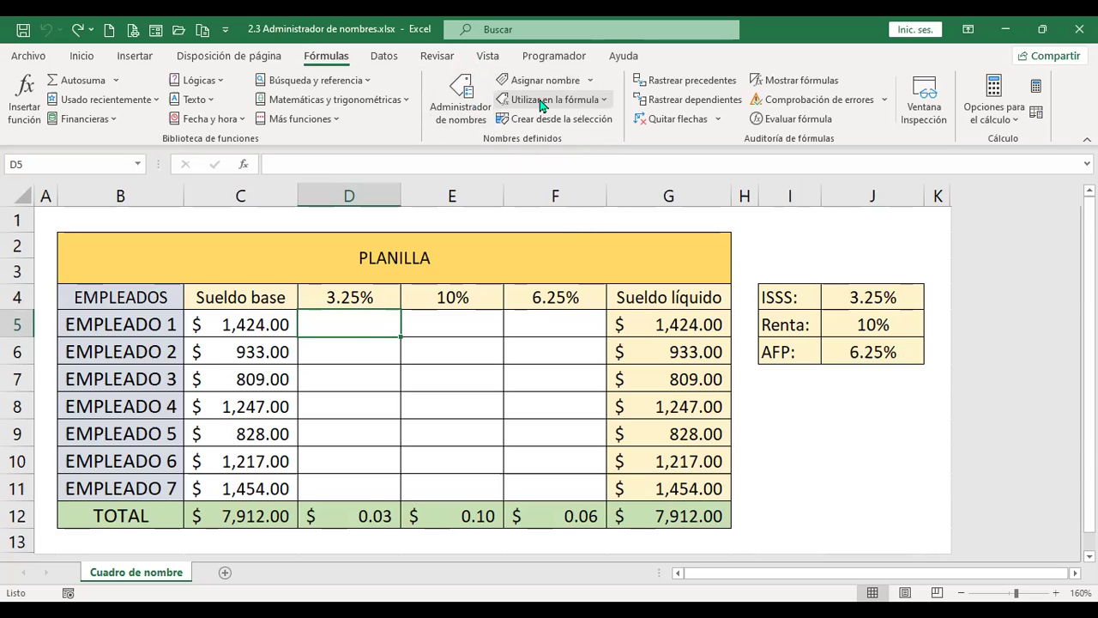
click(605, 100)
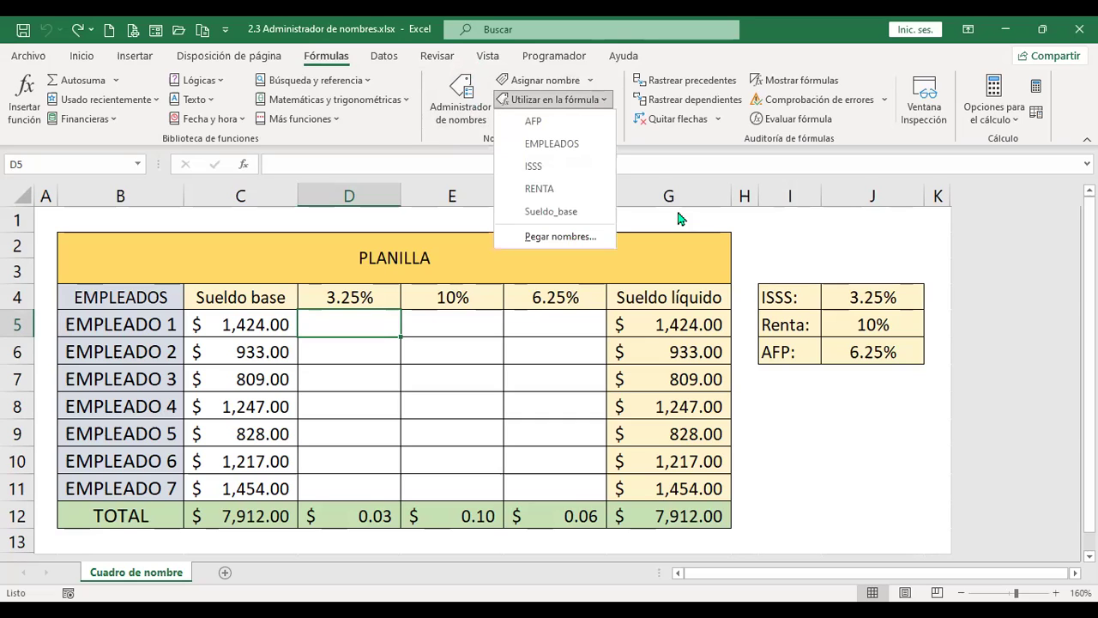
click(677, 218)
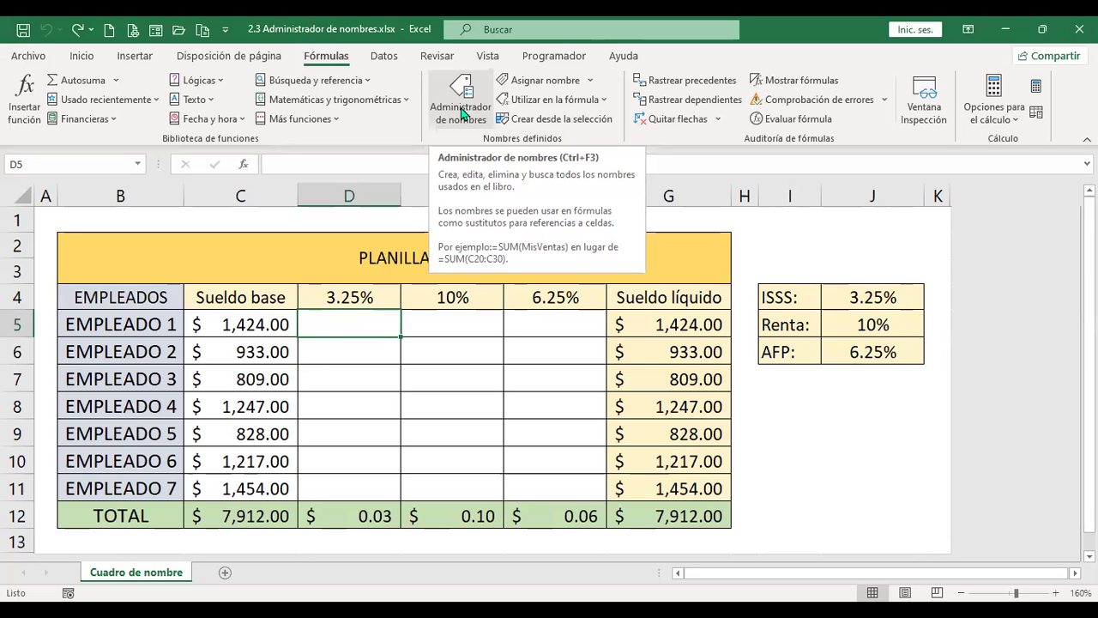
- Open the Name Manager, select EMPLEADOS, and widen the Valor and Se refiere a columns to read its full reference
click(460, 112)
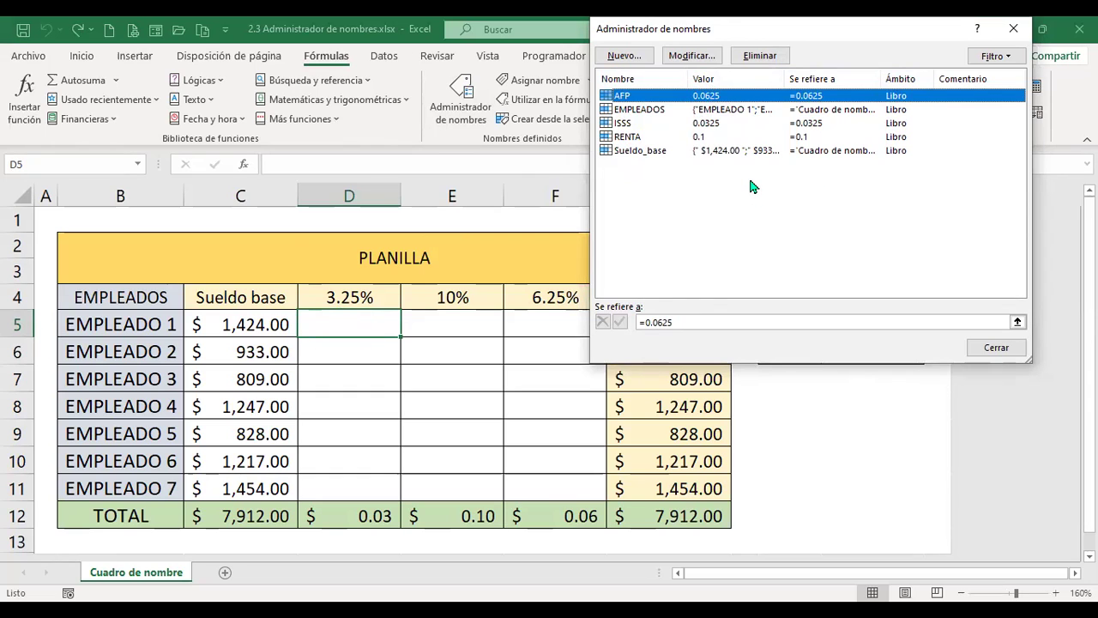
click(643, 109)
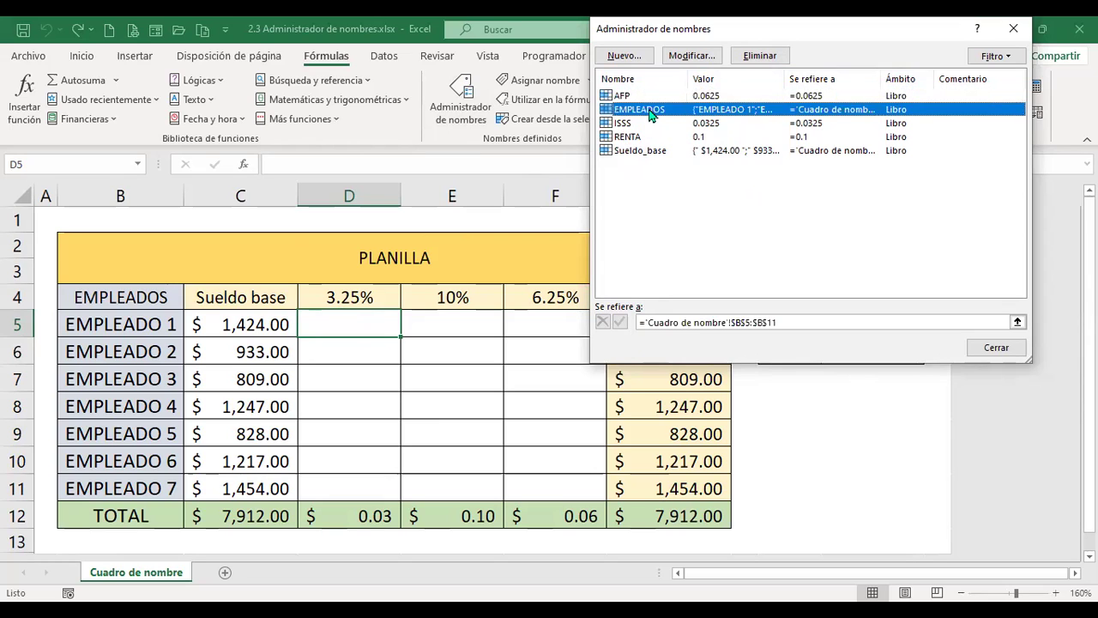
drag(785, 79, 839, 79)
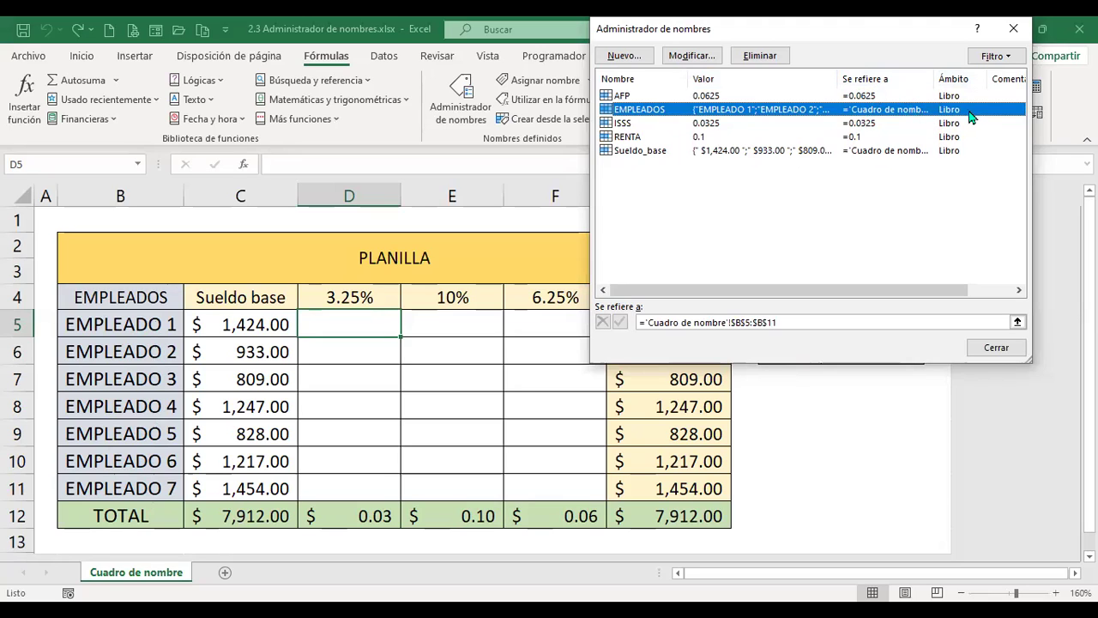
drag(934, 78, 973, 78)
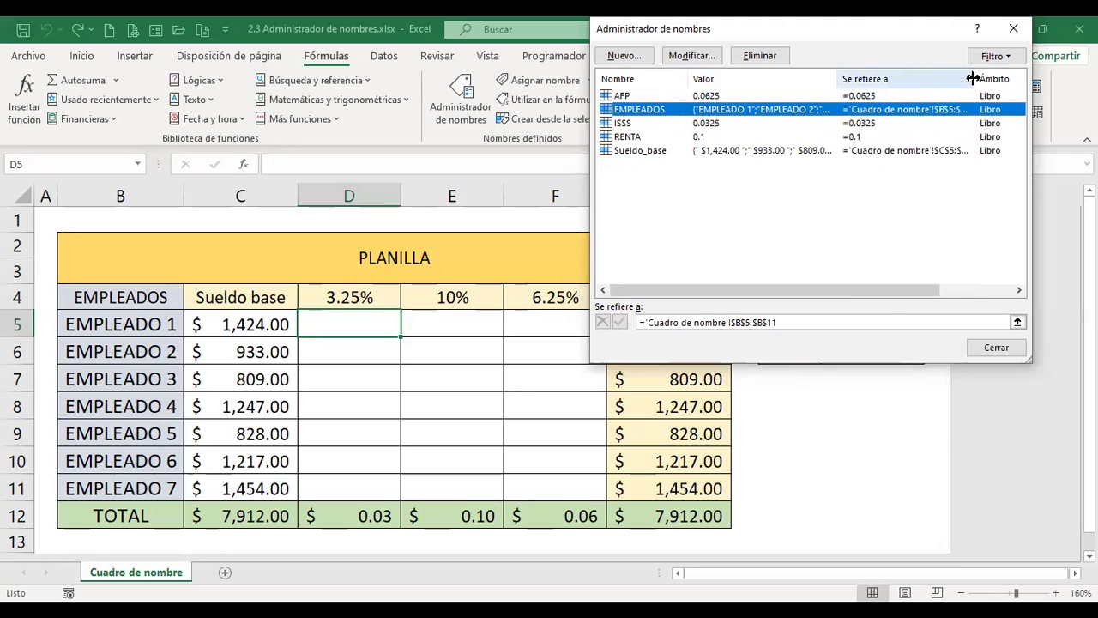
drag(889, 292, 981, 302)
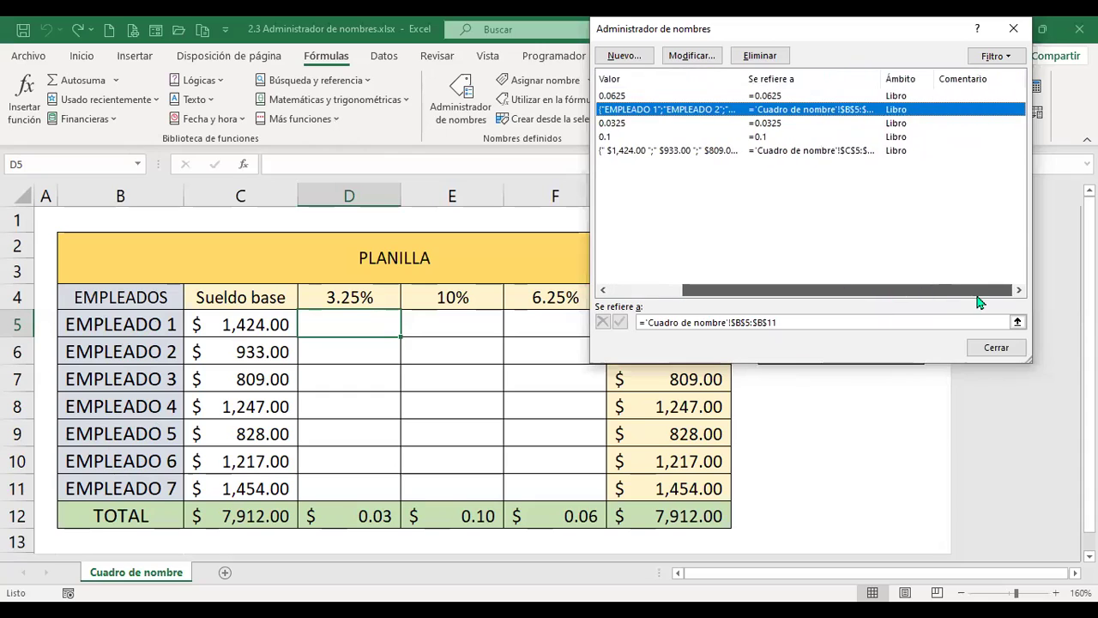
drag(884, 78, 932, 79)
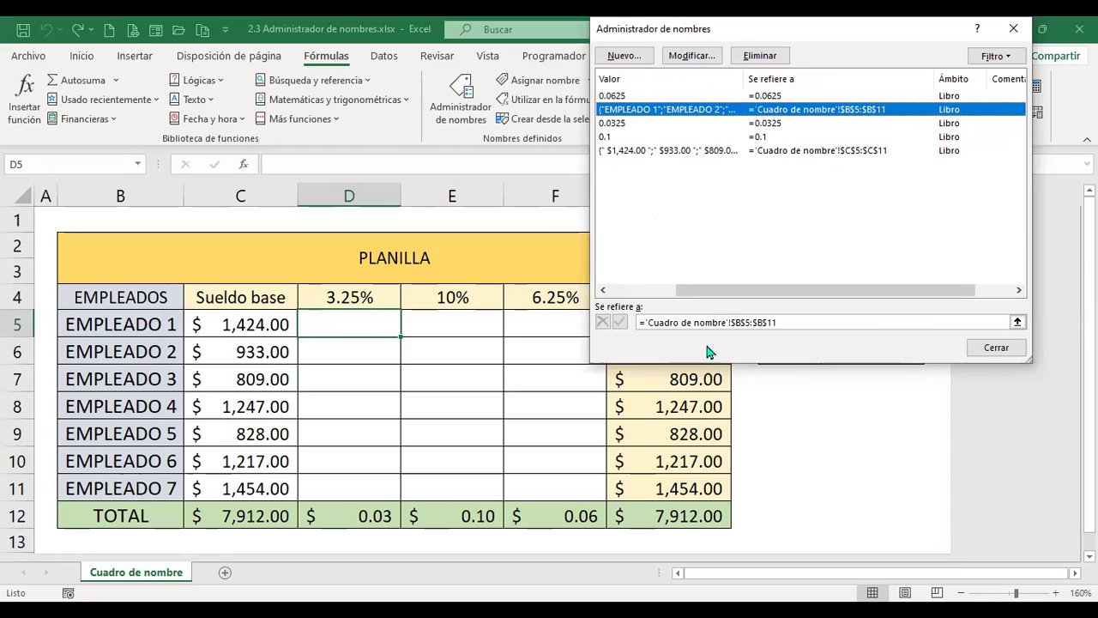
drag(712, 290, 647, 290)
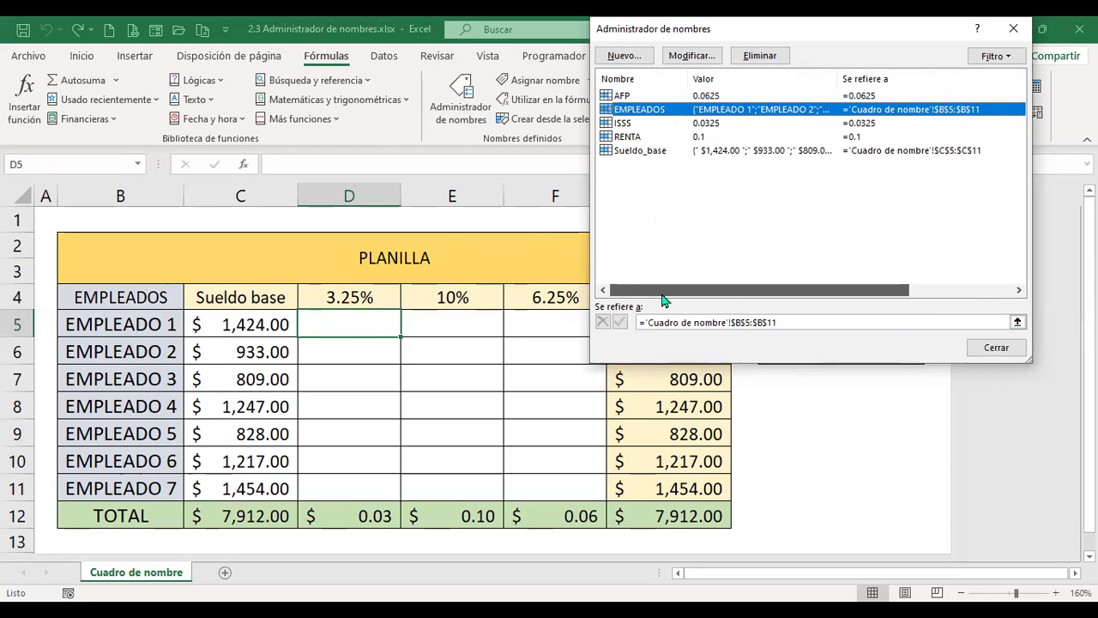
- Review the ISSS, RENTA and Sueldo_base definitions, close the Name Manager, and select cell J8
click(625, 124)
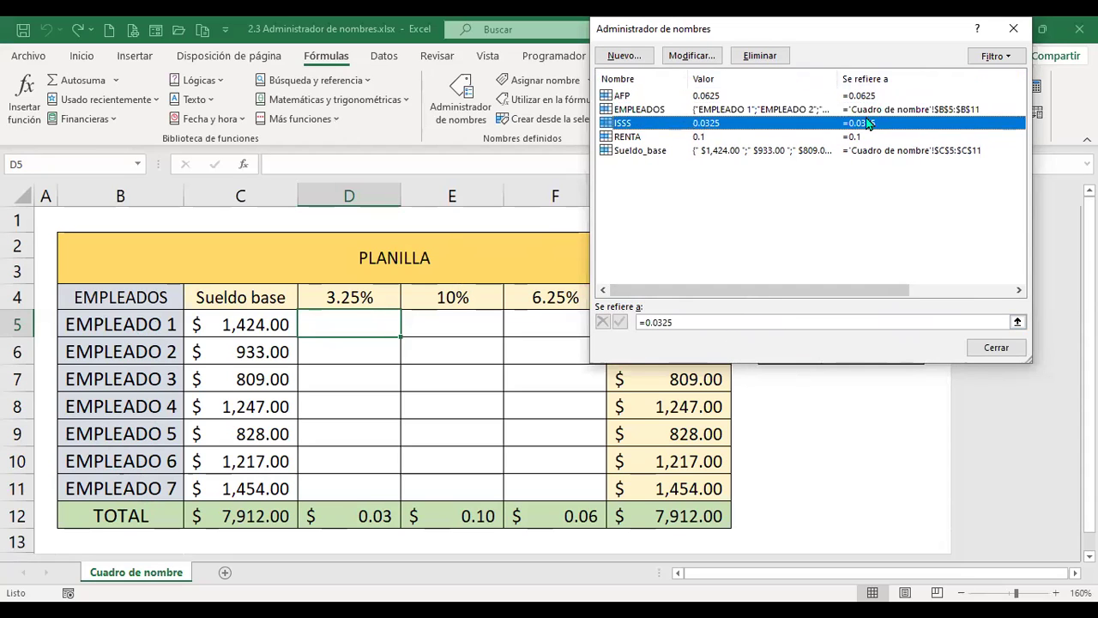
click(628, 138)
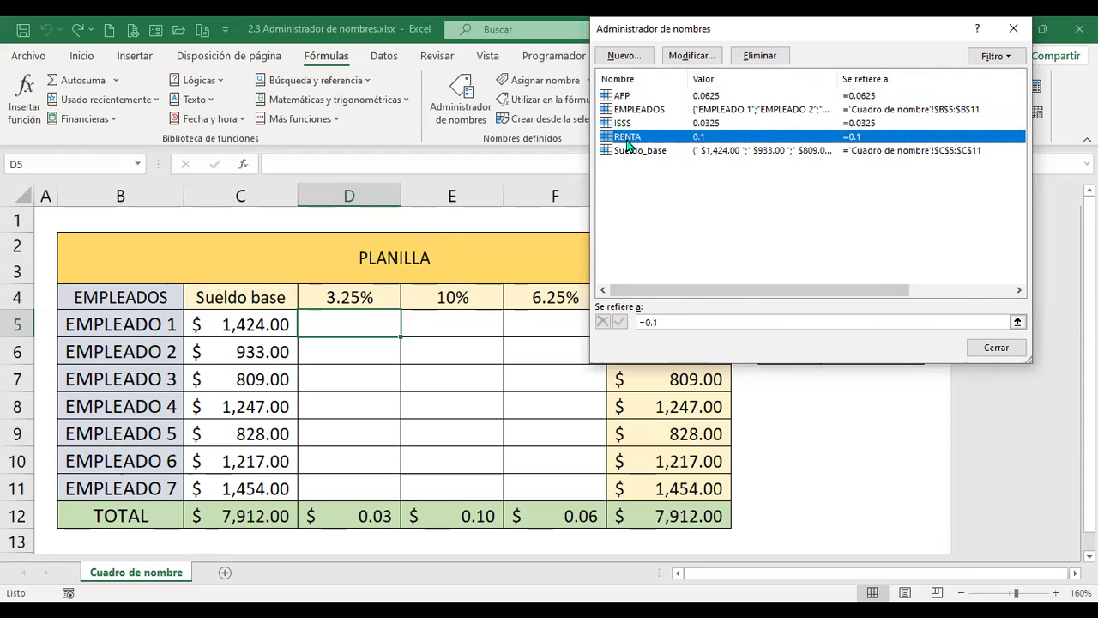
click(656, 152)
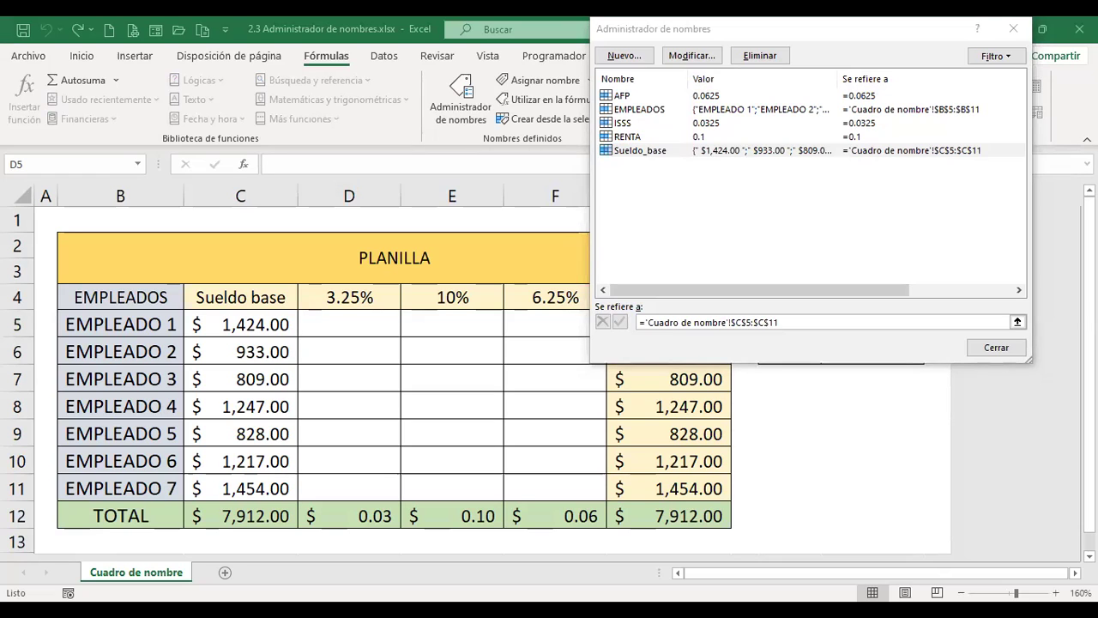
click(996, 348)
click(840, 400)
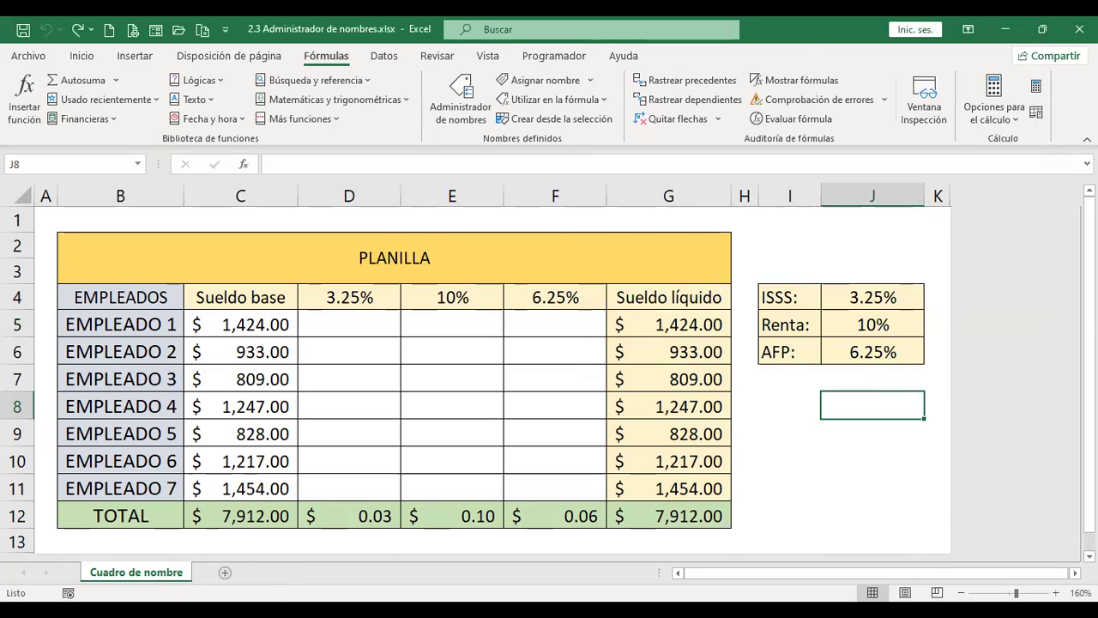
- Hide the worksheet gridlines and show them again
click(487, 57)
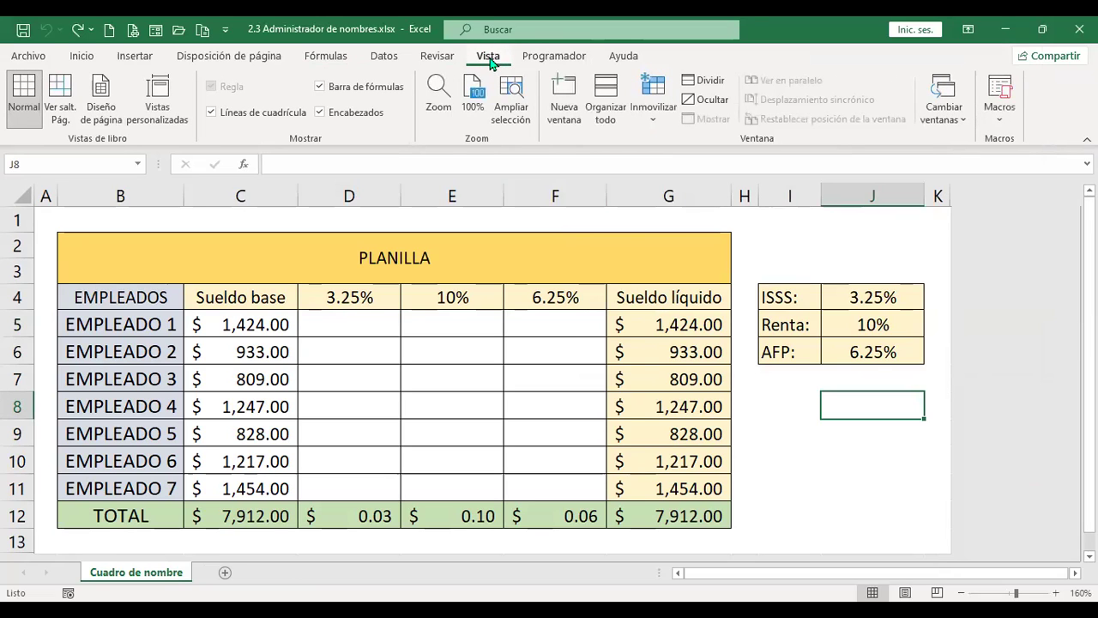
click(210, 112)
click(211, 113)
- Select the empty range I7:J11 beneath the deduction rates and look over the available fill colours
drag(775, 386, 875, 483)
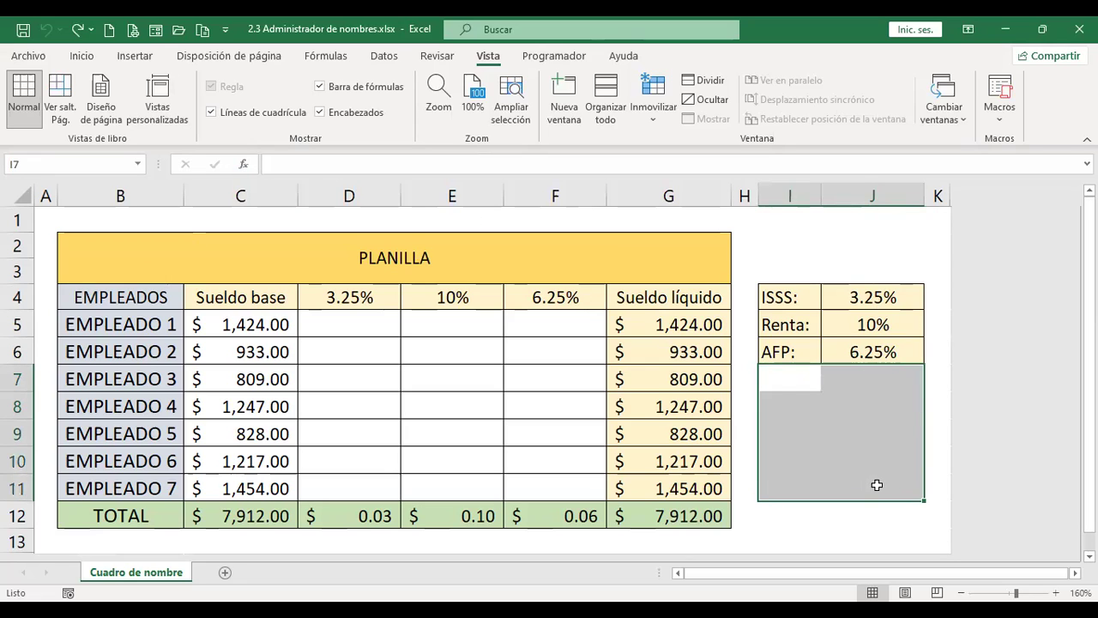
click(84, 58)
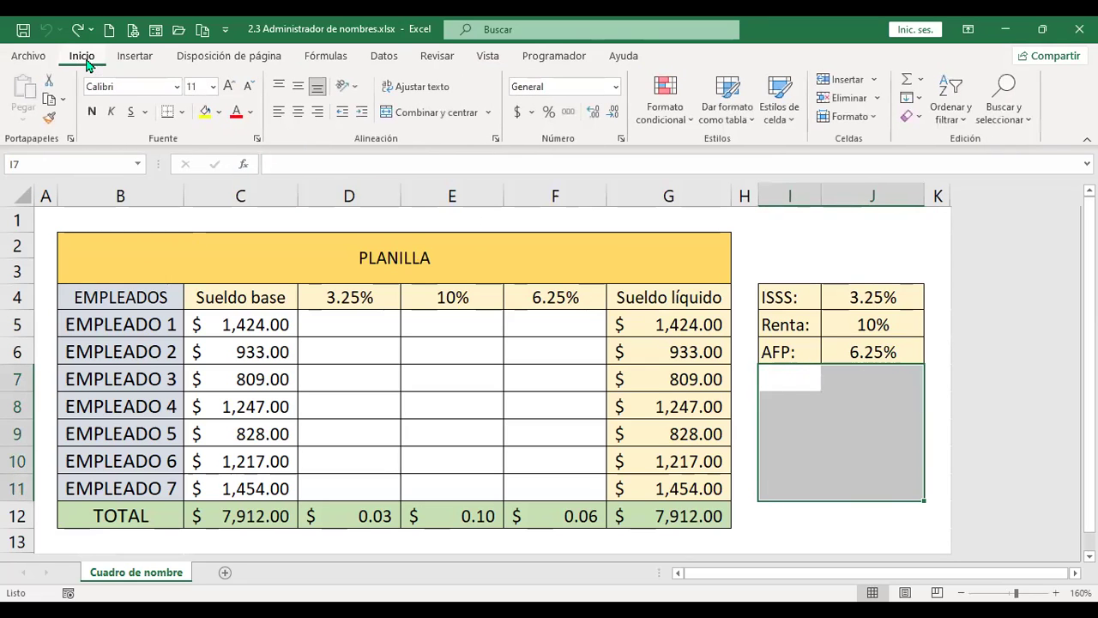
click(220, 114)
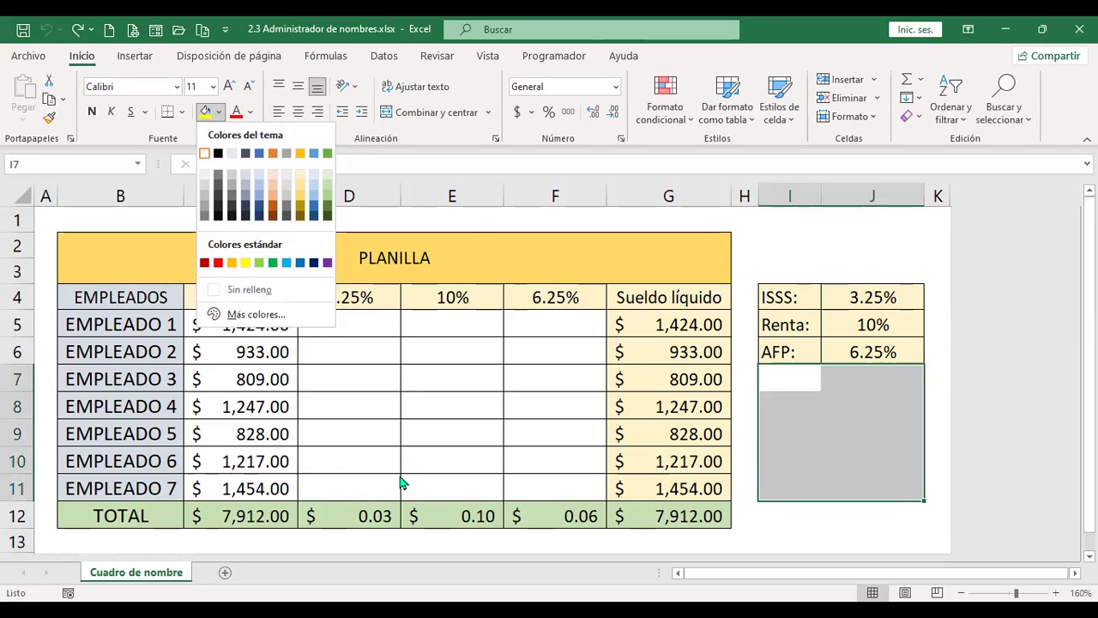
key(Escape)
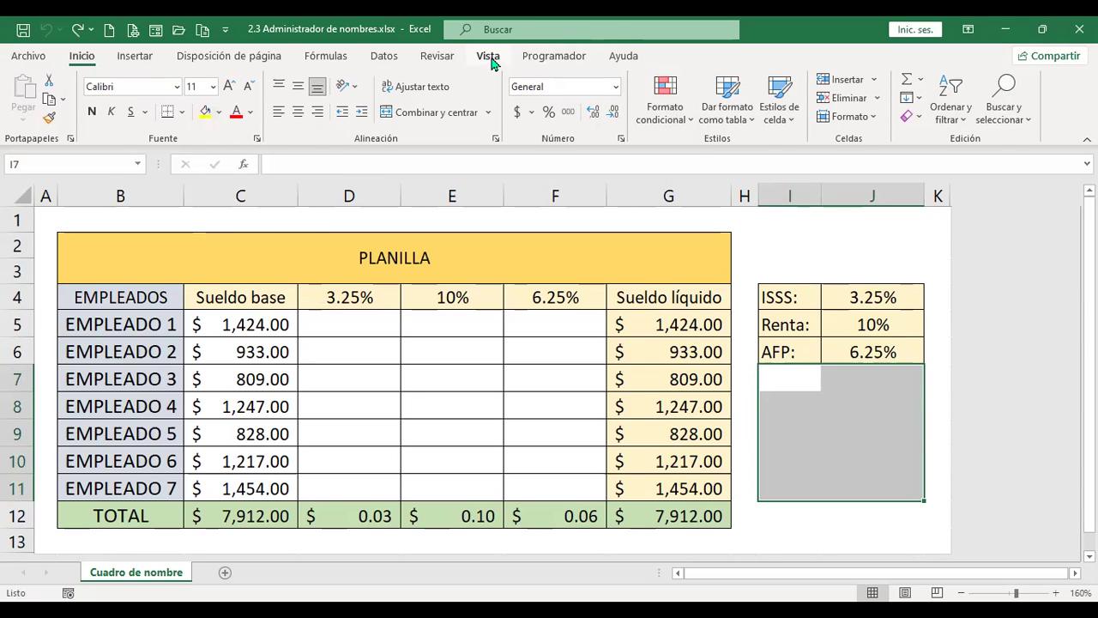
click(489, 59)
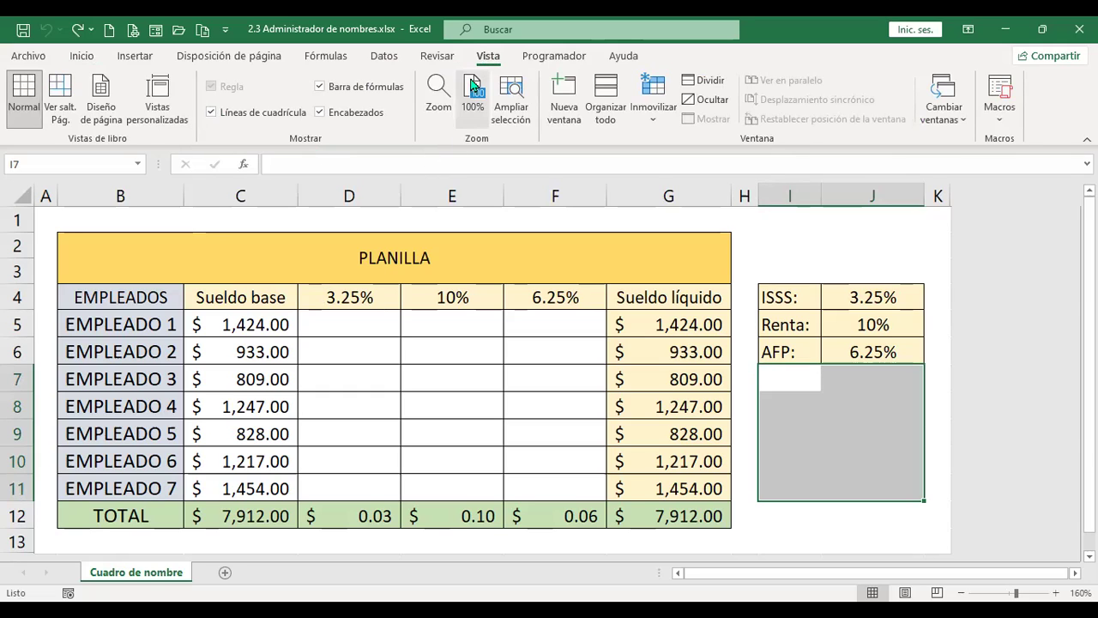
click(82, 56)
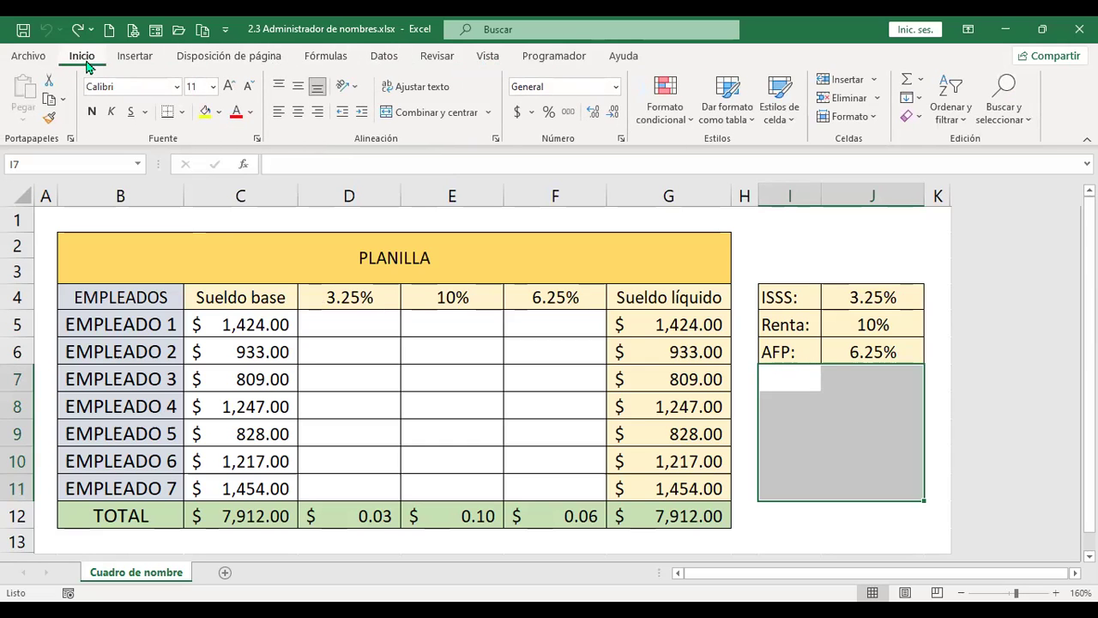
click(220, 115)
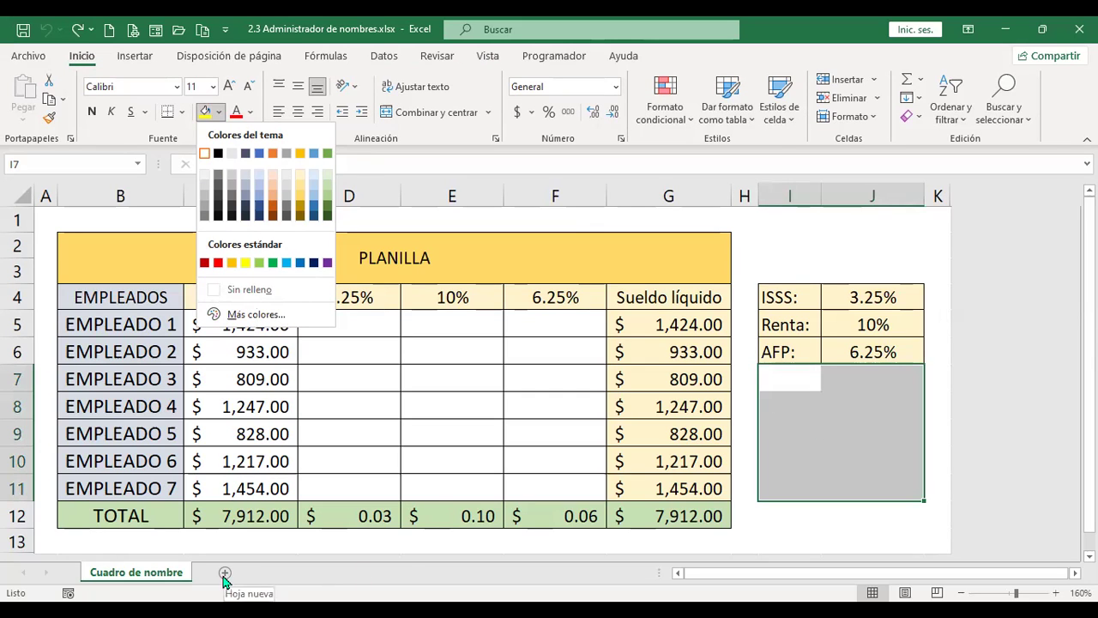
key(Escape)
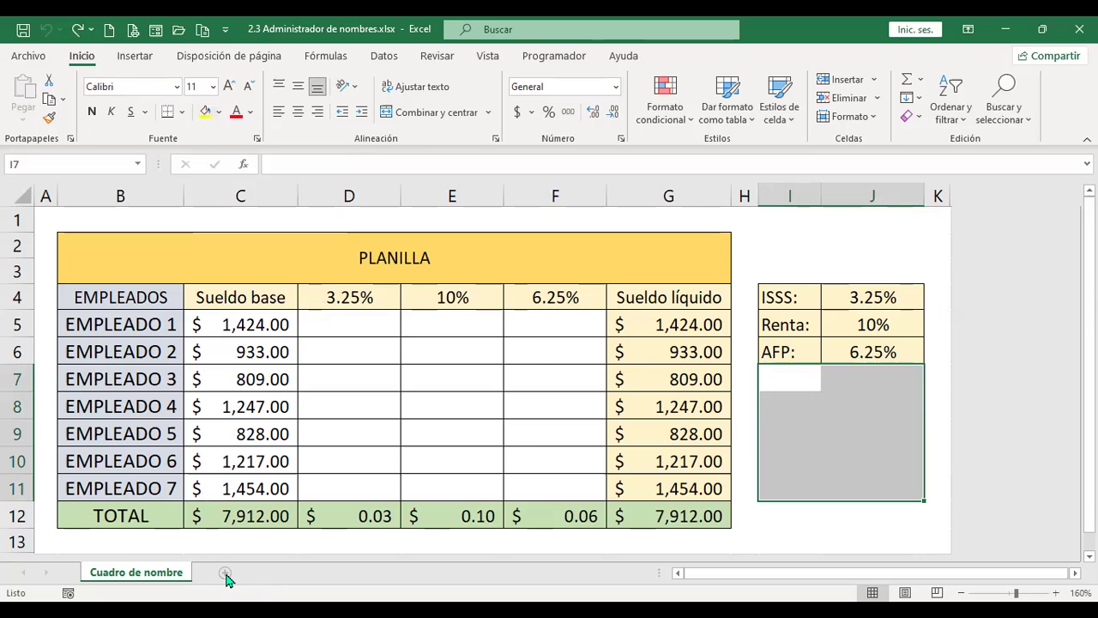
- Add a new blank worksheet and hide its gridlines
click(224, 573)
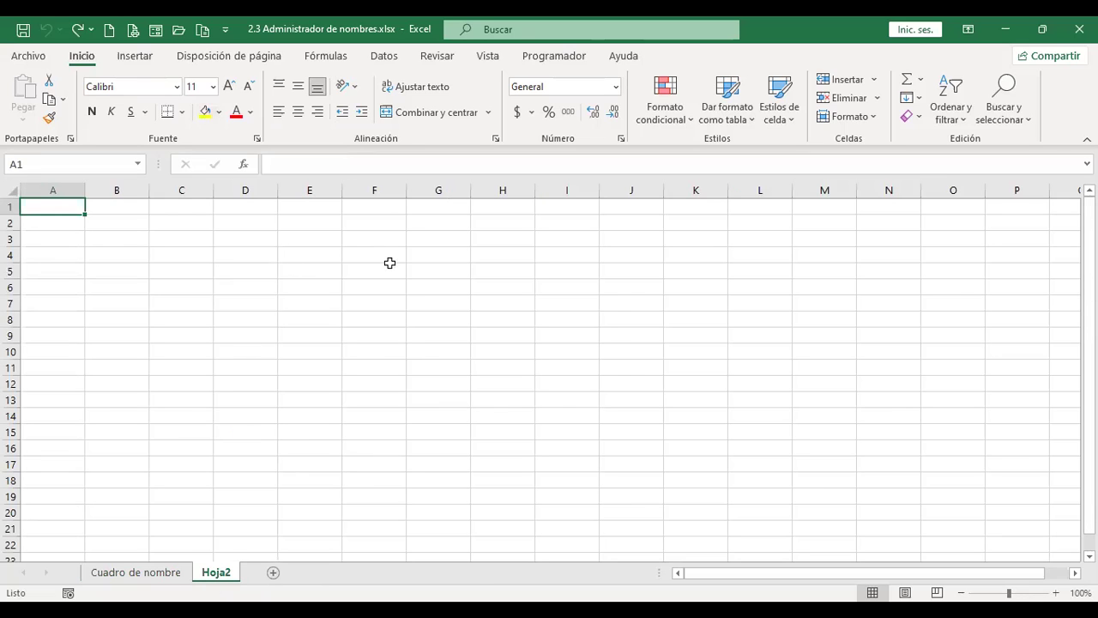
click(487, 56)
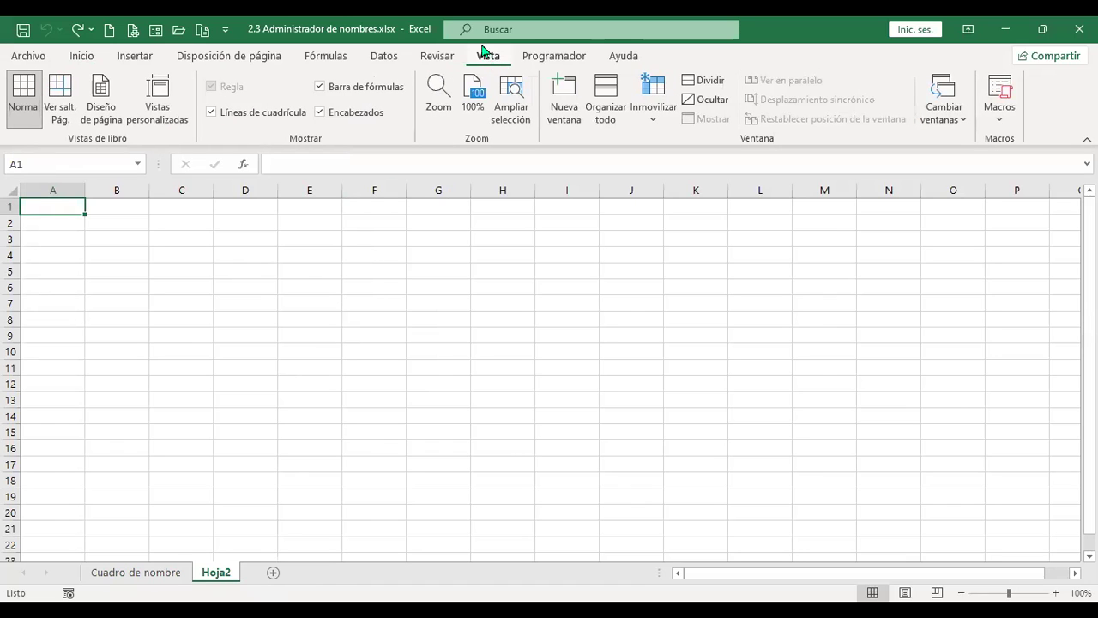
click(211, 112)
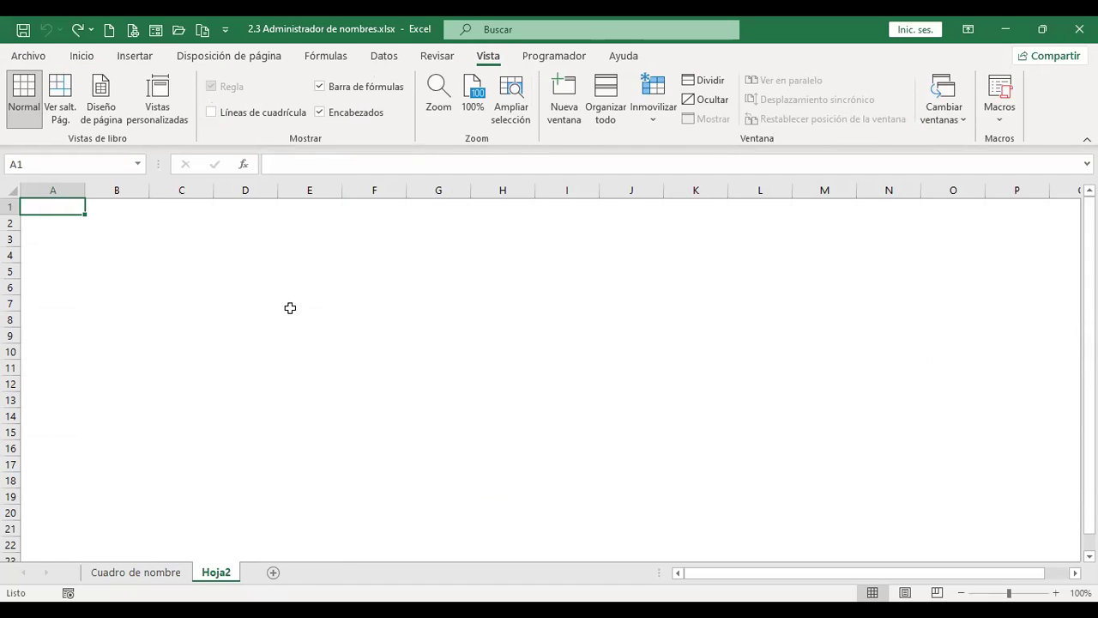
- Compare the blank Hoja2 sheet with Cuadro de nombre and examine where the payroll sheet's visible rows and columns end
click(175, 575)
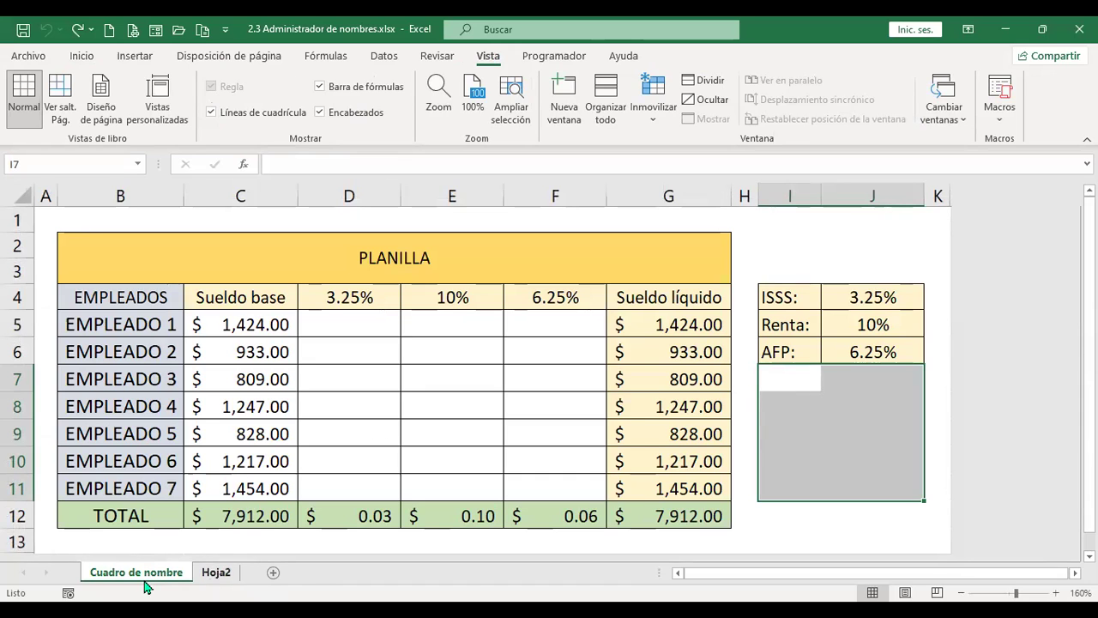
click(211, 576)
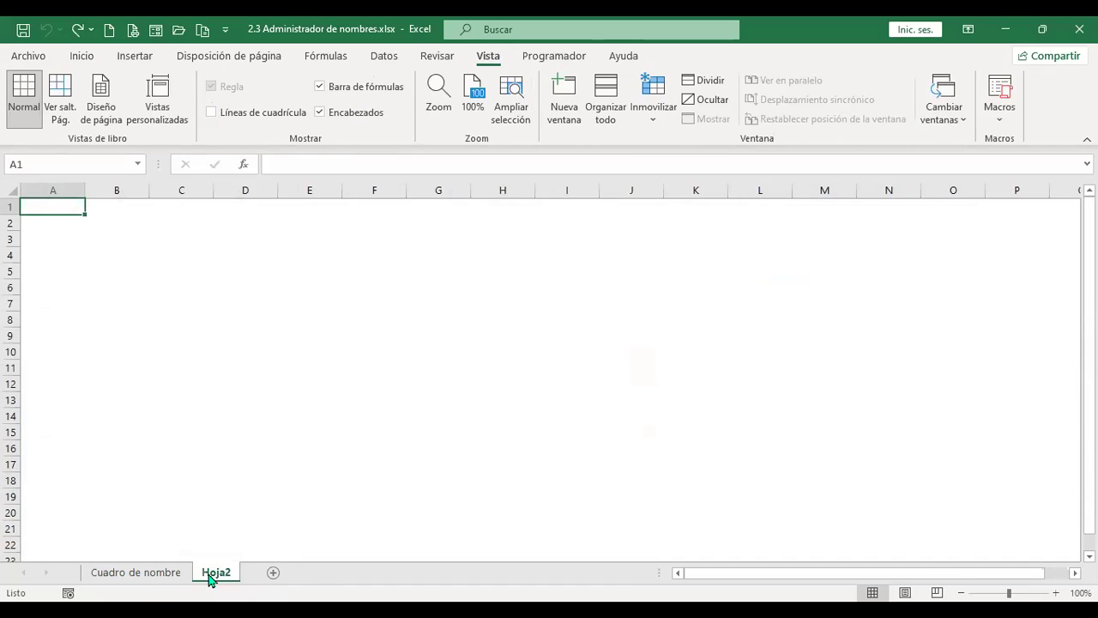
click(152, 574)
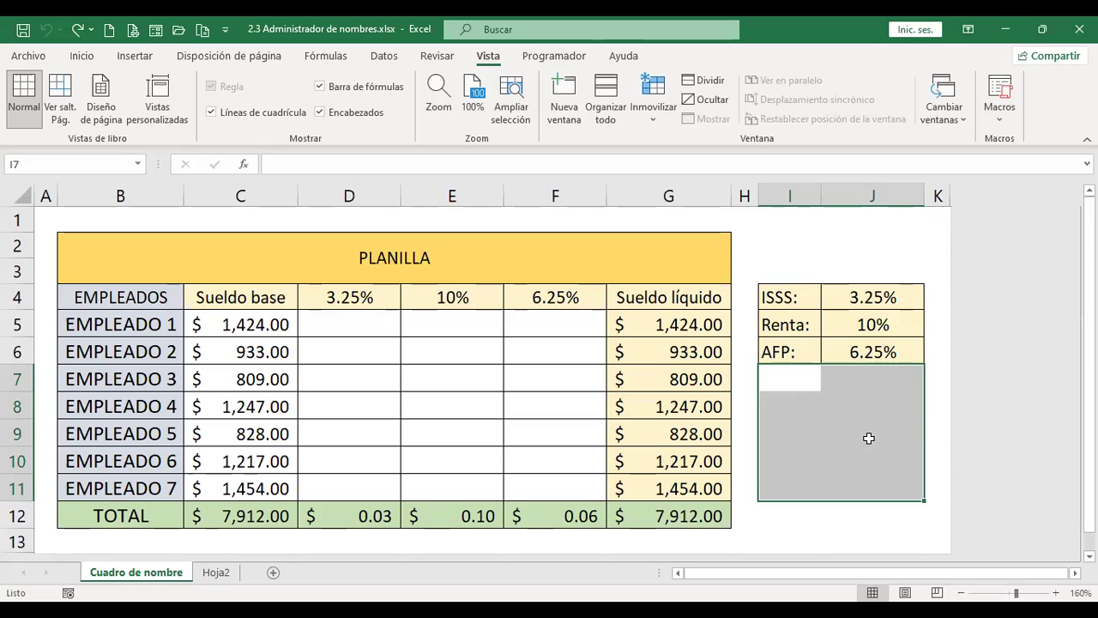
scroll(869, 438, down, 2)
scroll(867, 439, up, 2)
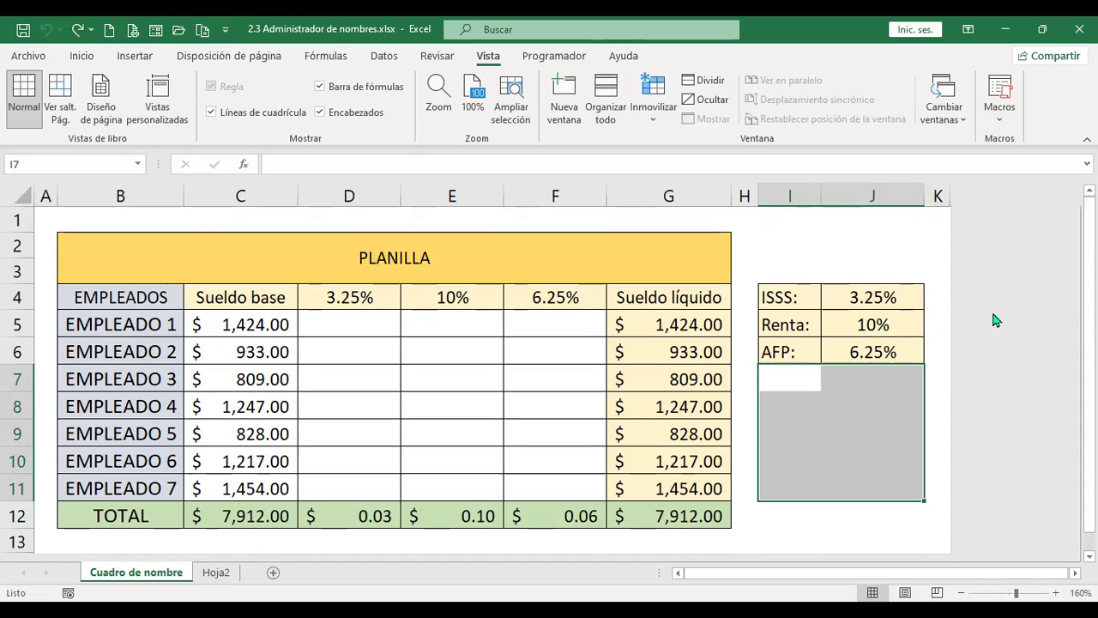
scroll(1003, 303, down, 2)
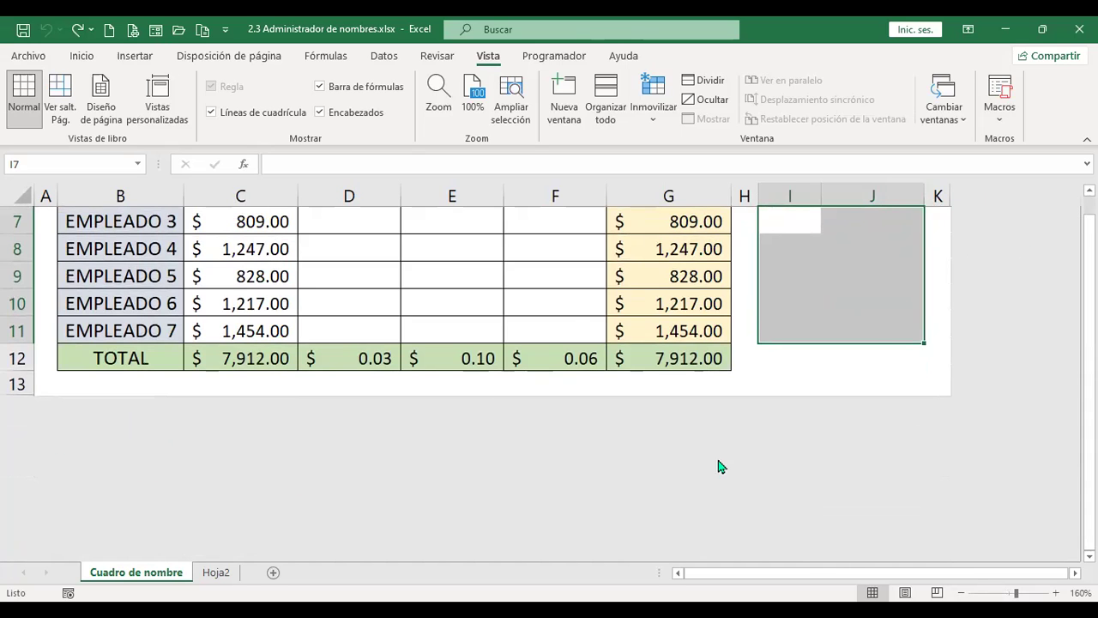
scroll(725, 463, up, 2)
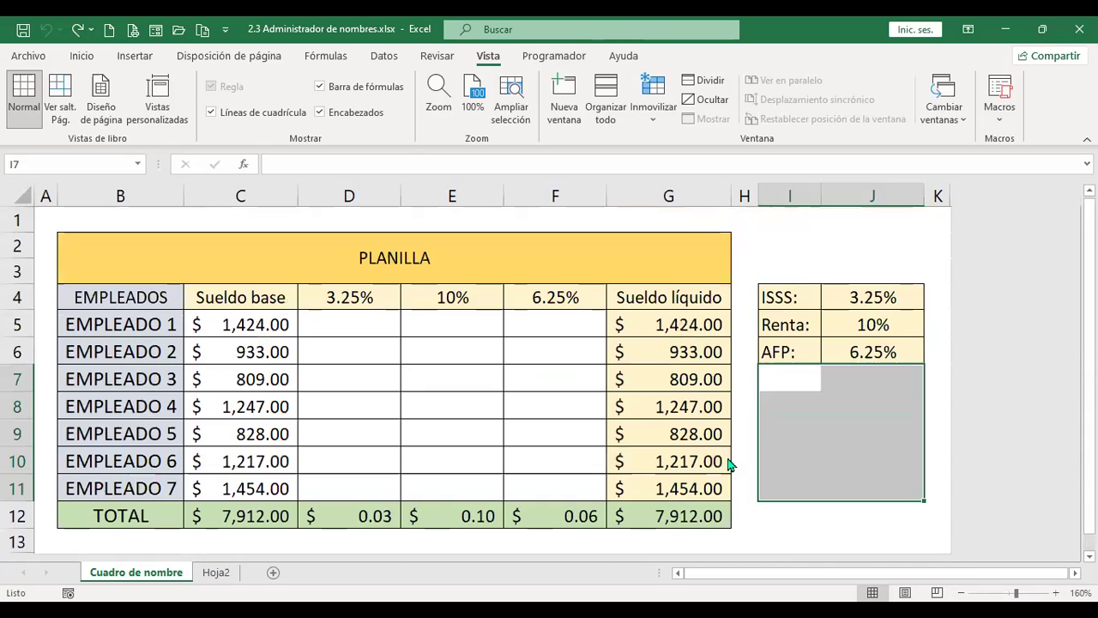
click(917, 240)
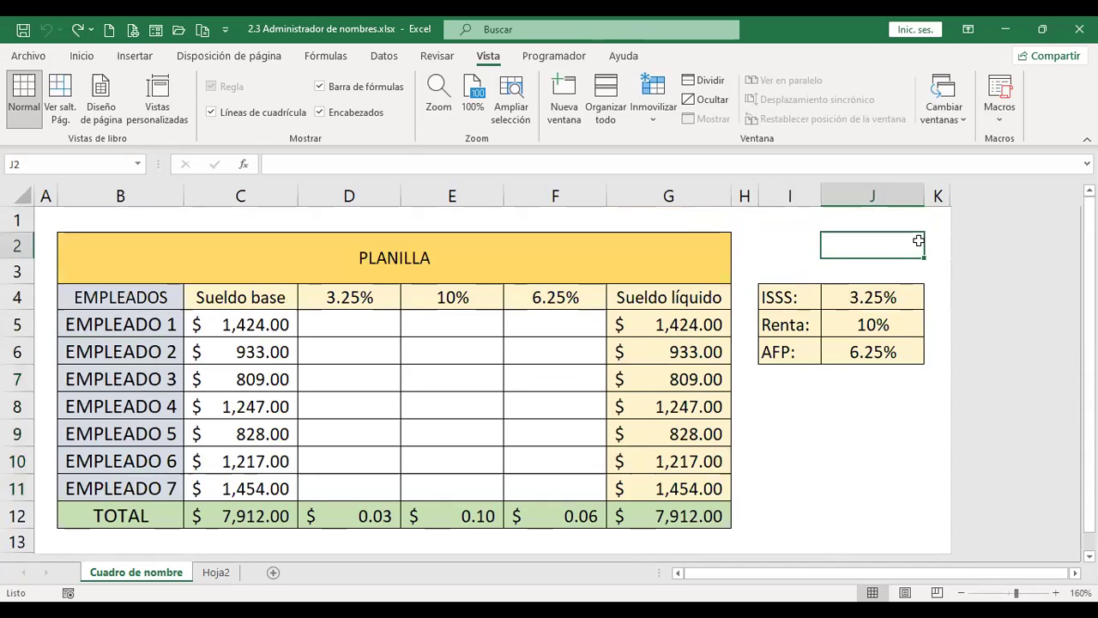
- Unhide the columns beyond column K on the payroll sheet and select cell L8
click(931, 187)
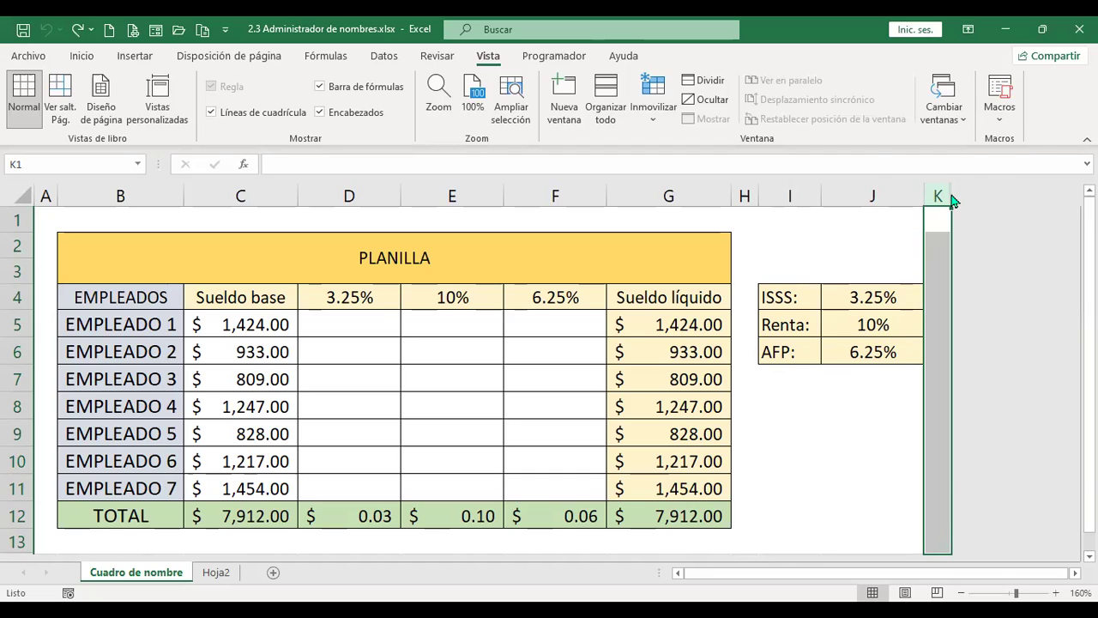
right_click(950, 199)
key(Escape)
right_click(947, 199)
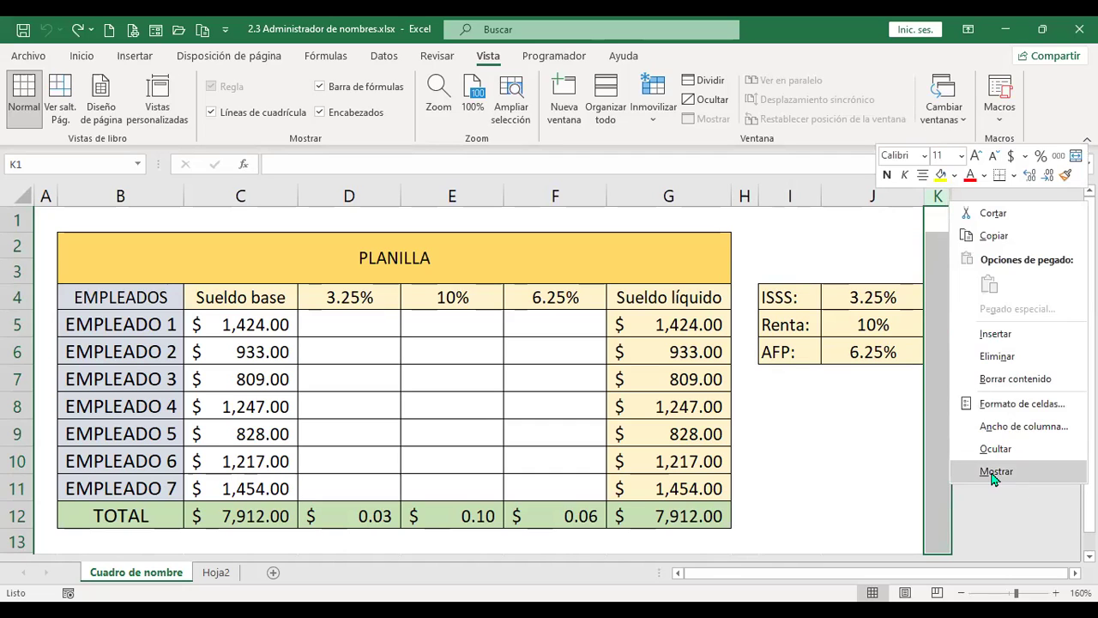
click(996, 471)
click(1008, 408)
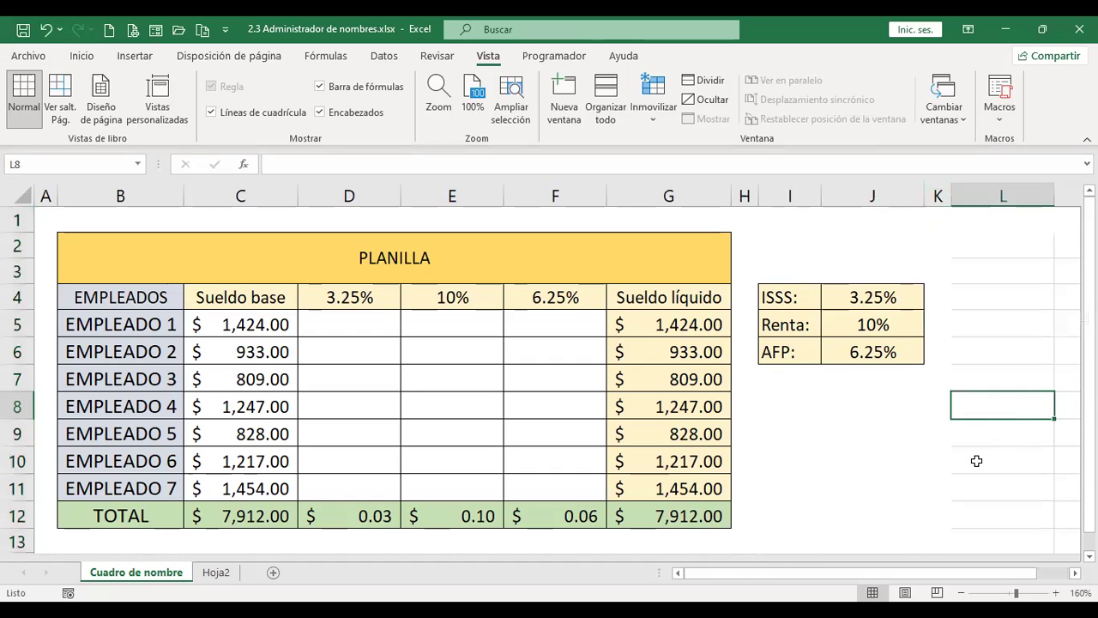
- Examine the unhidden columns by moving through L12 out to Y12, and return to cell A1
key(Down)
key(Down)
key(Down)
key(Down)
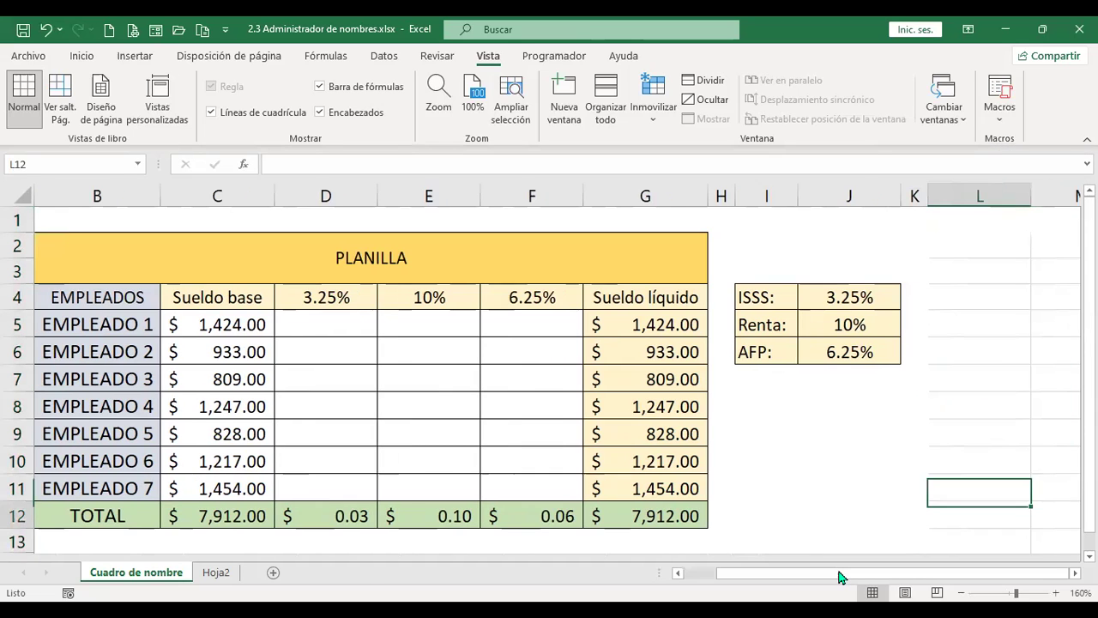
key(Right)
key(Right)
key(Right)
key(Right)
key(Right)
key(Right)
key(Right)
key(Right)
key(Right)
key(Right)
key(Right)
key(Right)
key(Right)
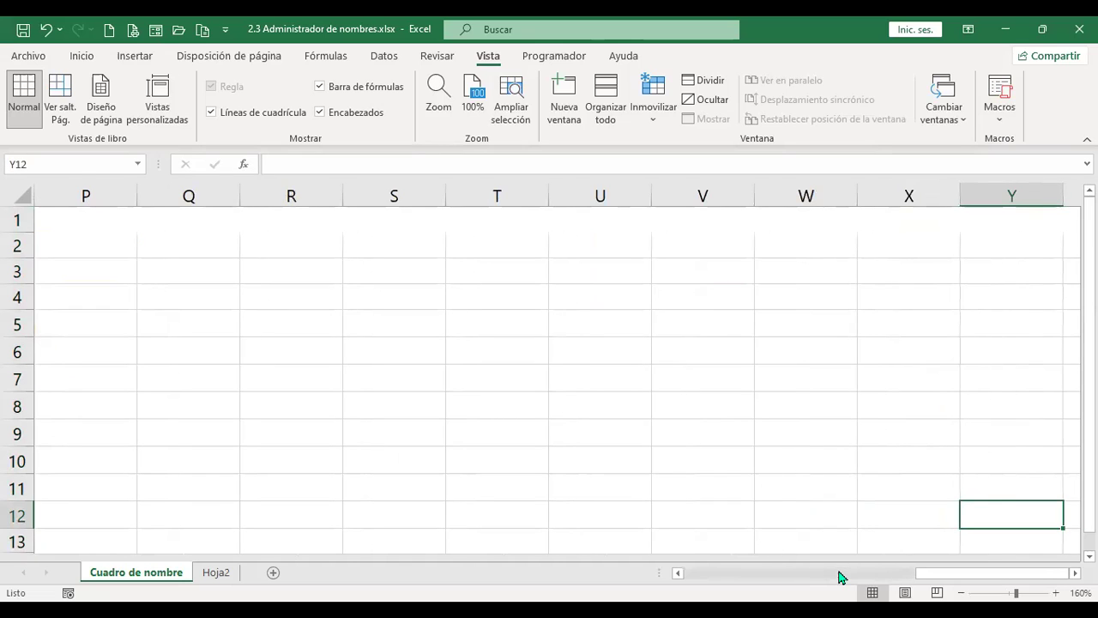
key(ctrl+Home)
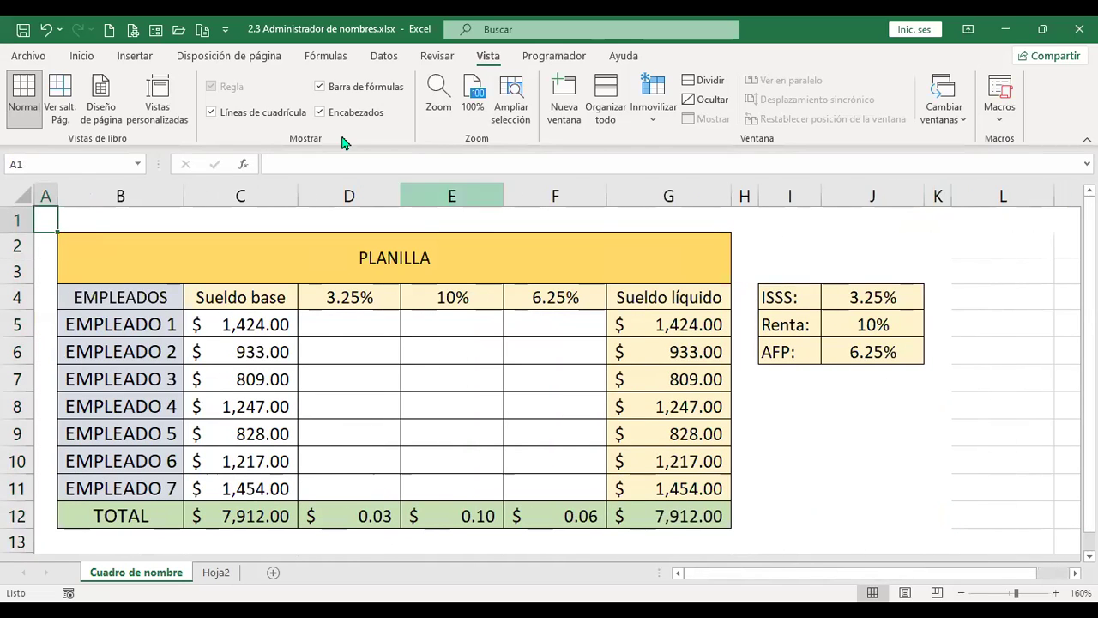
- Unhide the rows below row 13 on the payroll sheet and select cell C16
scroll(277, 403, down, 3)
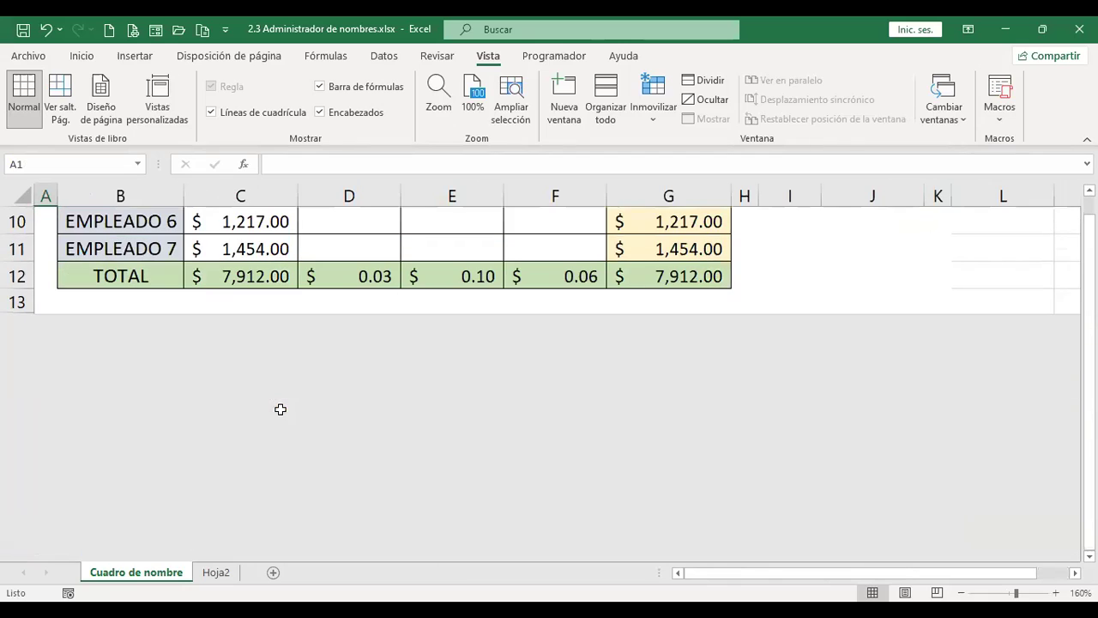
click(15, 301)
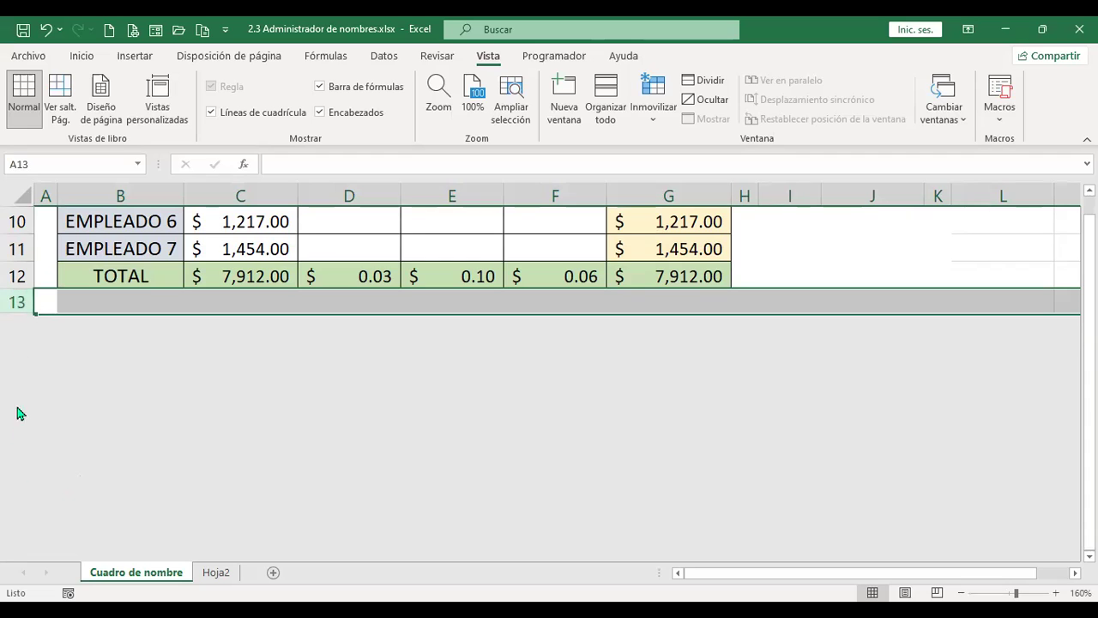
right_click(23, 309)
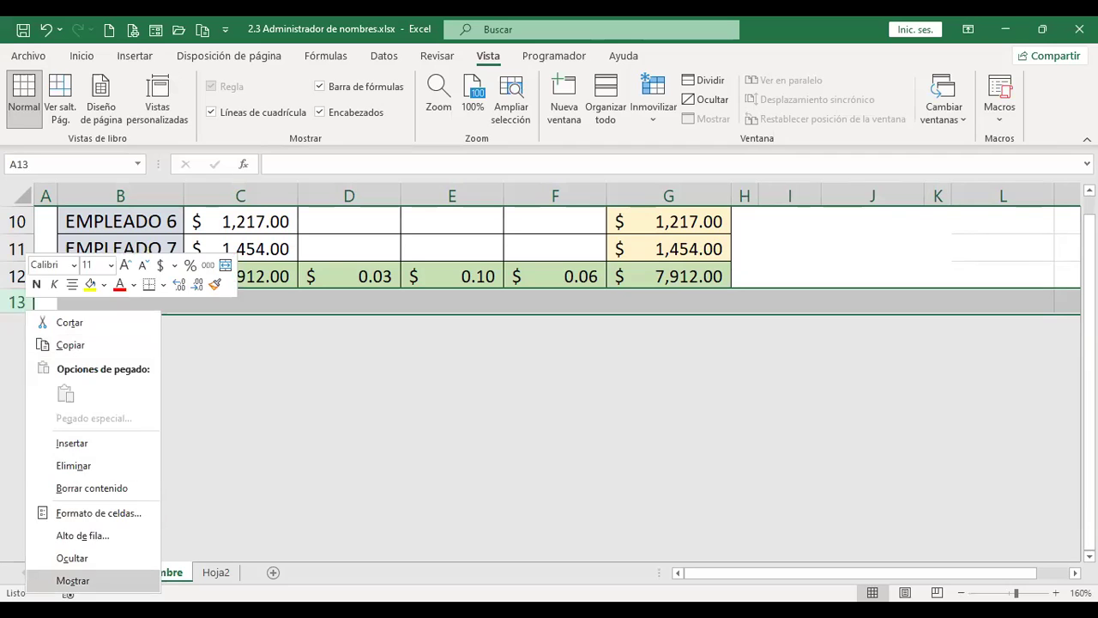
click(73, 580)
click(214, 387)
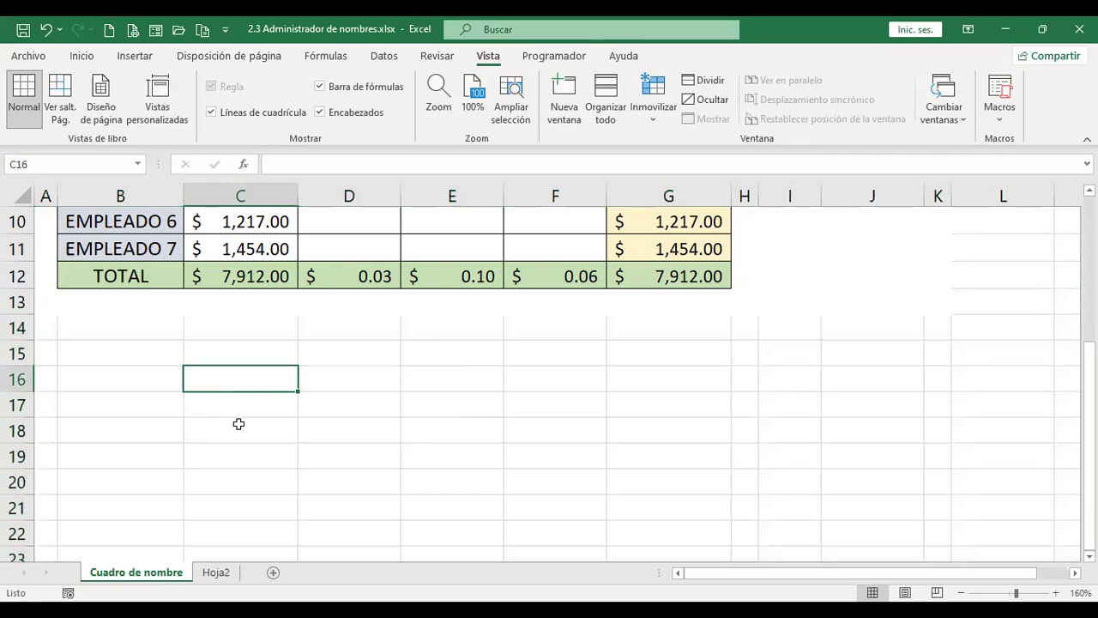
- Examine the unhidden rows below the payroll table and the area around the rates table, then return to cell A1
scroll(248, 431, down, 2)
scroll(248, 431, down, 9)
scroll(247, 432, up, 13)
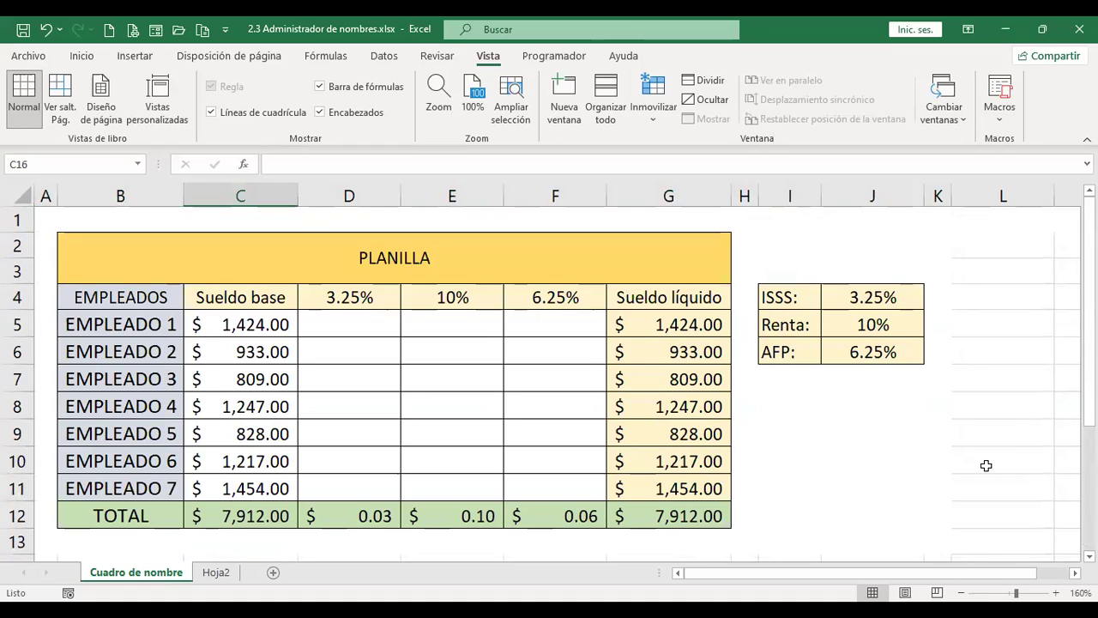
click(863, 389)
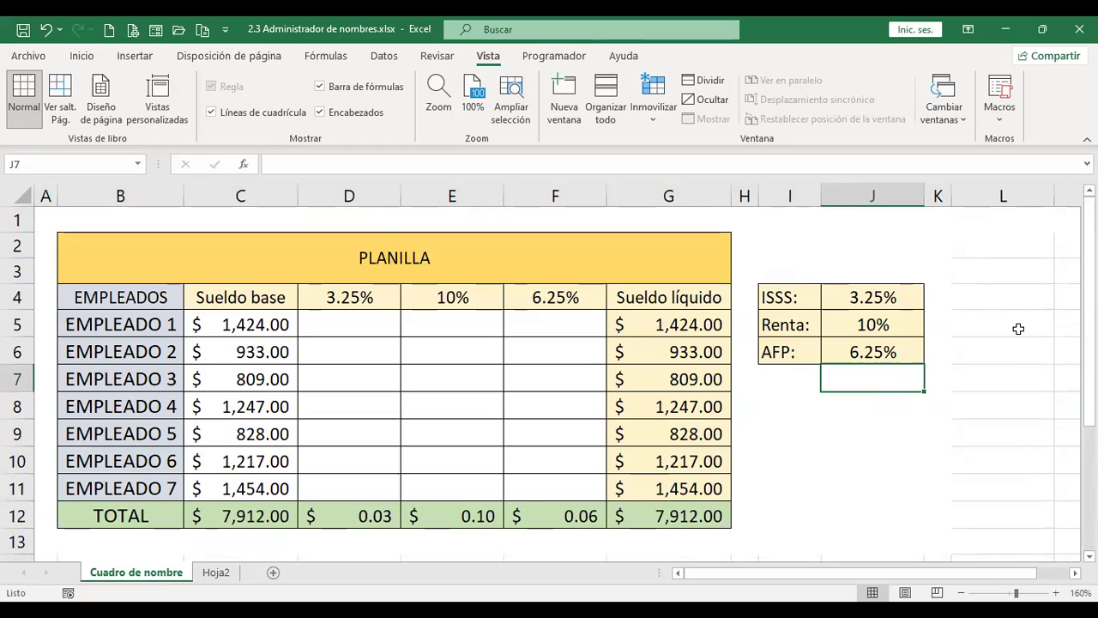
scroll(1018, 328, down, 3)
scroll(815, 424, up, 3)
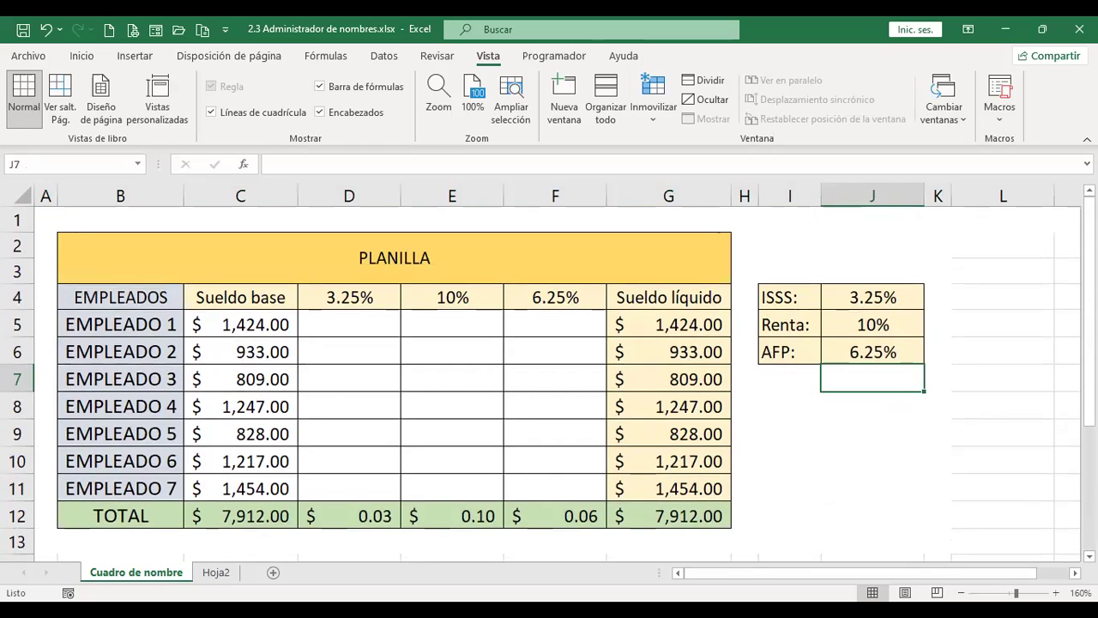
click(888, 427)
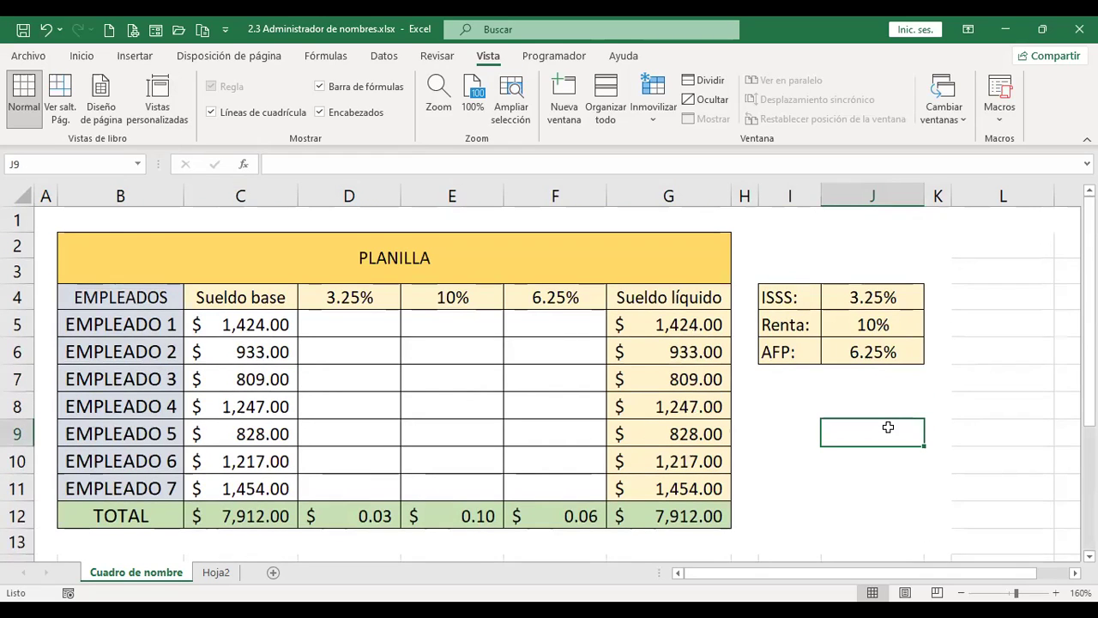
key(ctrl+Home)
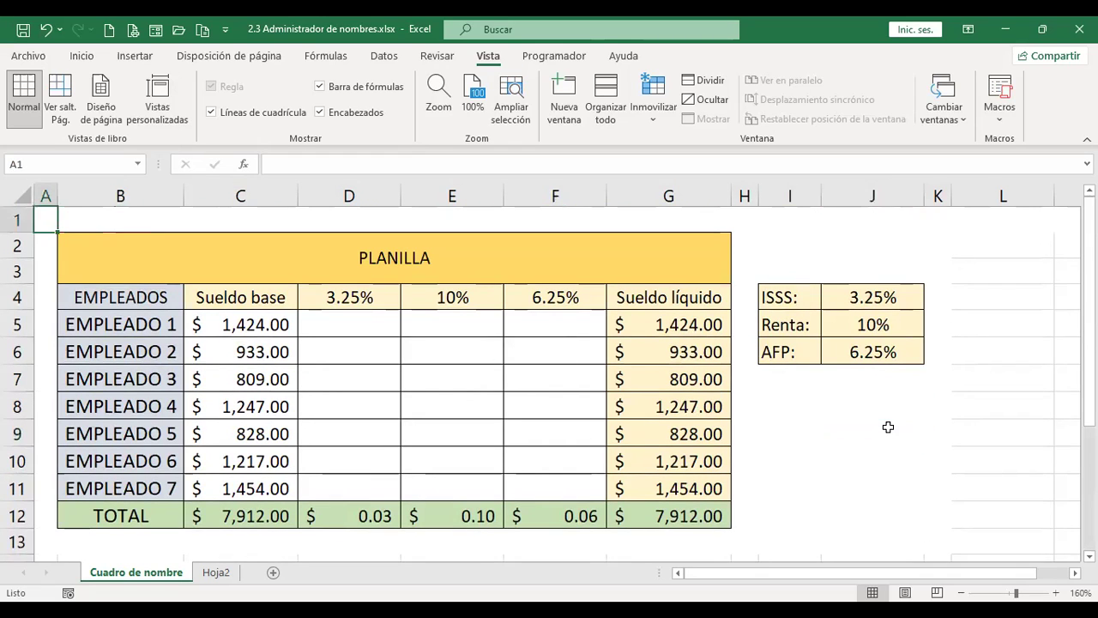
- Select the PLANILLA title cell and examine the Sueldo_base, EMPLEADOS, AFP and ISSS entries in the Name Manager
click(457, 266)
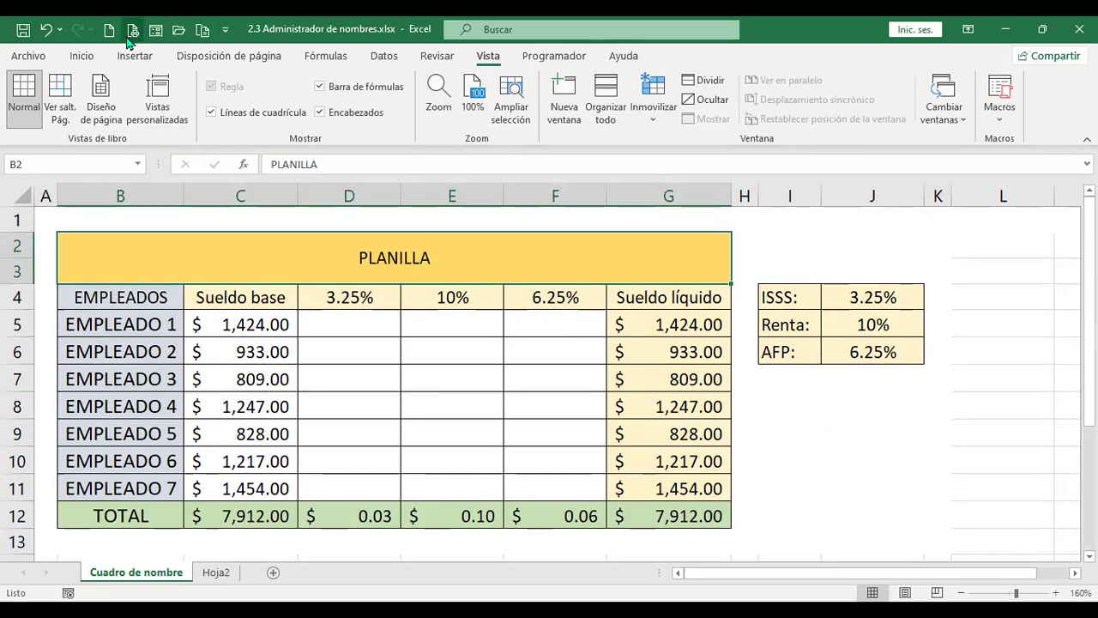
click(325, 56)
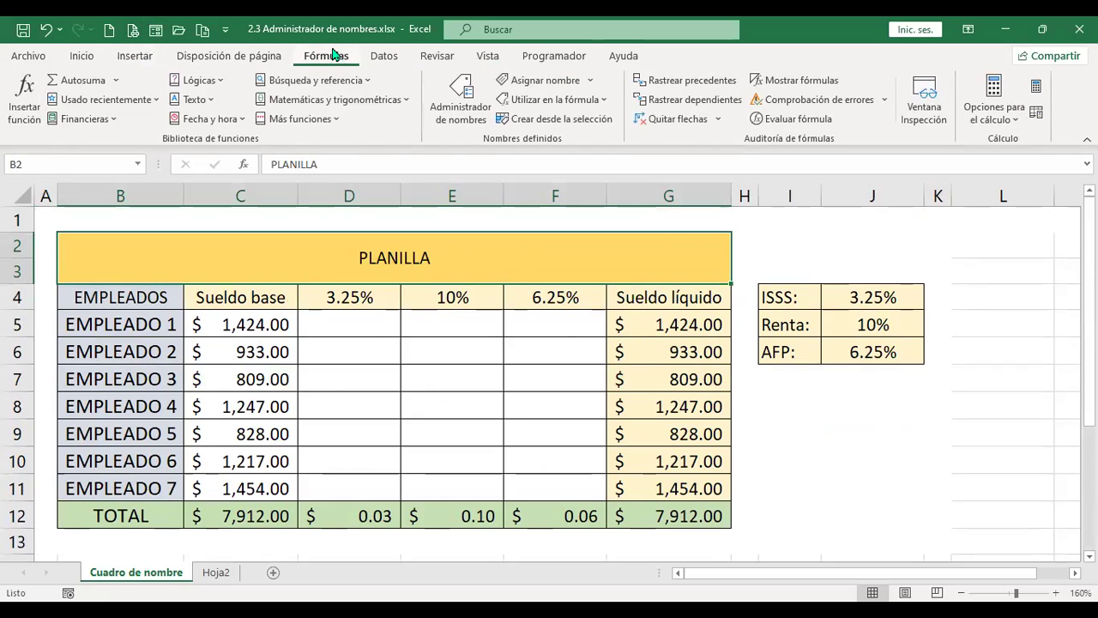
click(463, 120)
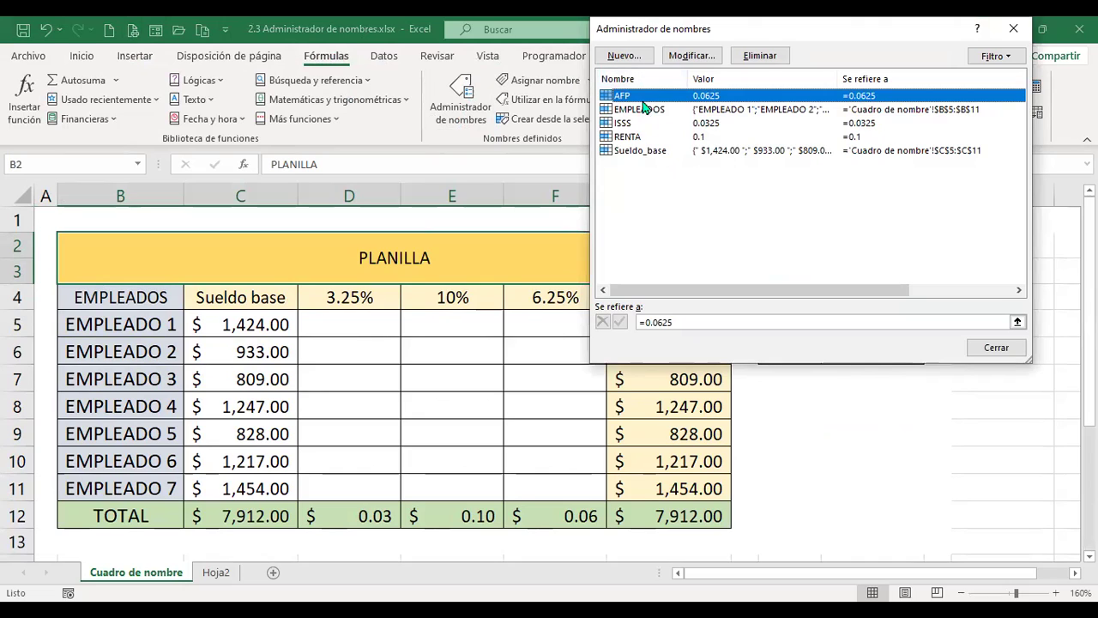
click(647, 156)
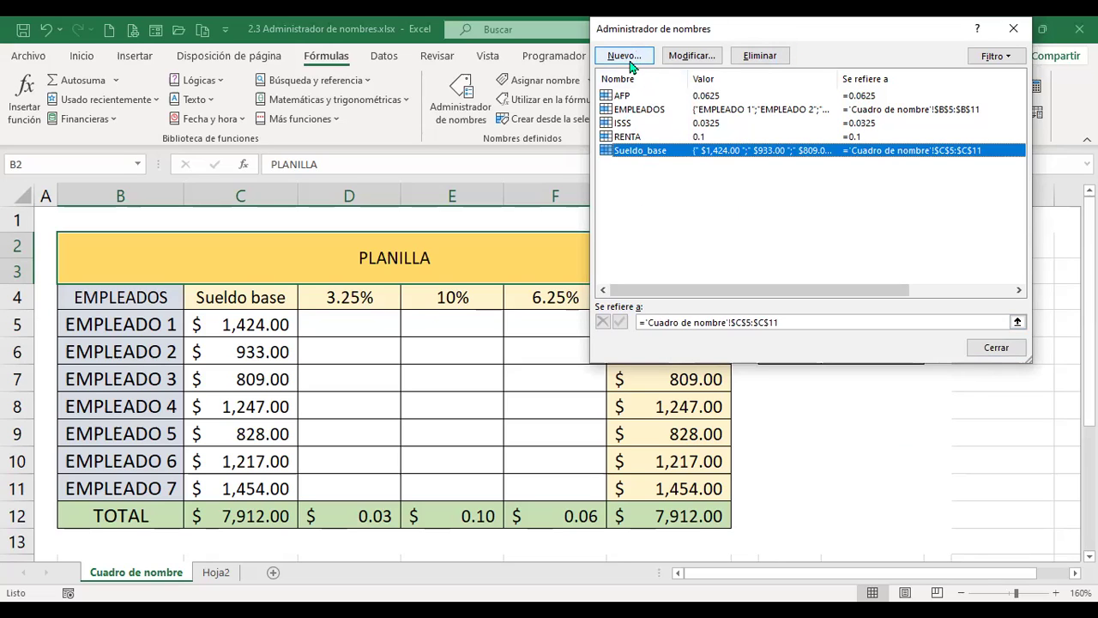
click(705, 114)
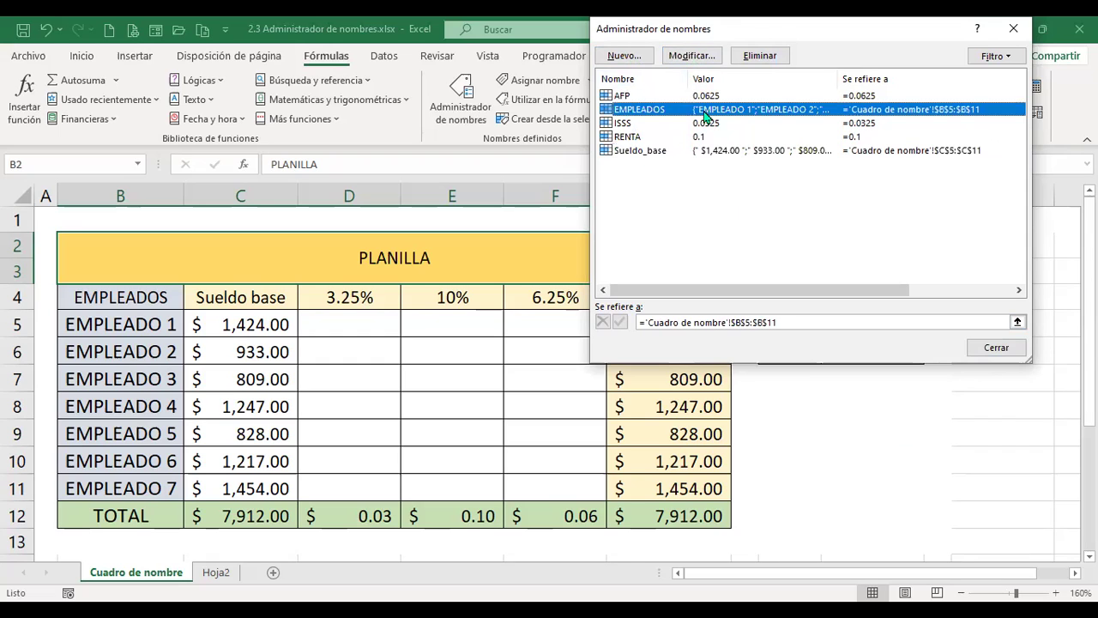
click(710, 96)
click(710, 123)
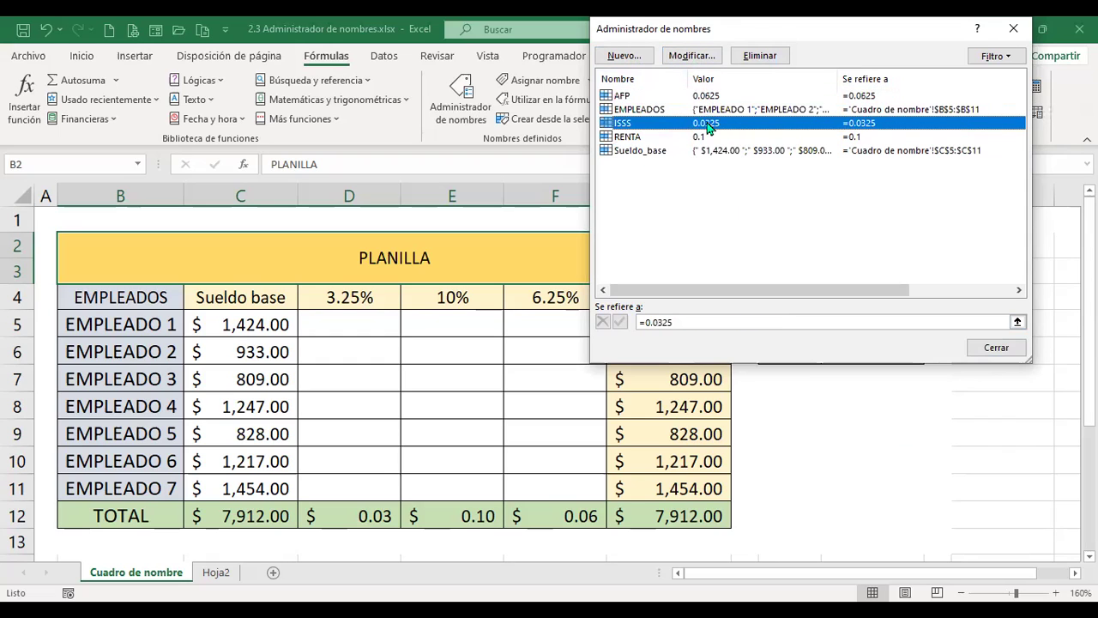
- Examine the ISSS name's editable properties, including its comment and reference, and leave without saving changes
click(709, 60)
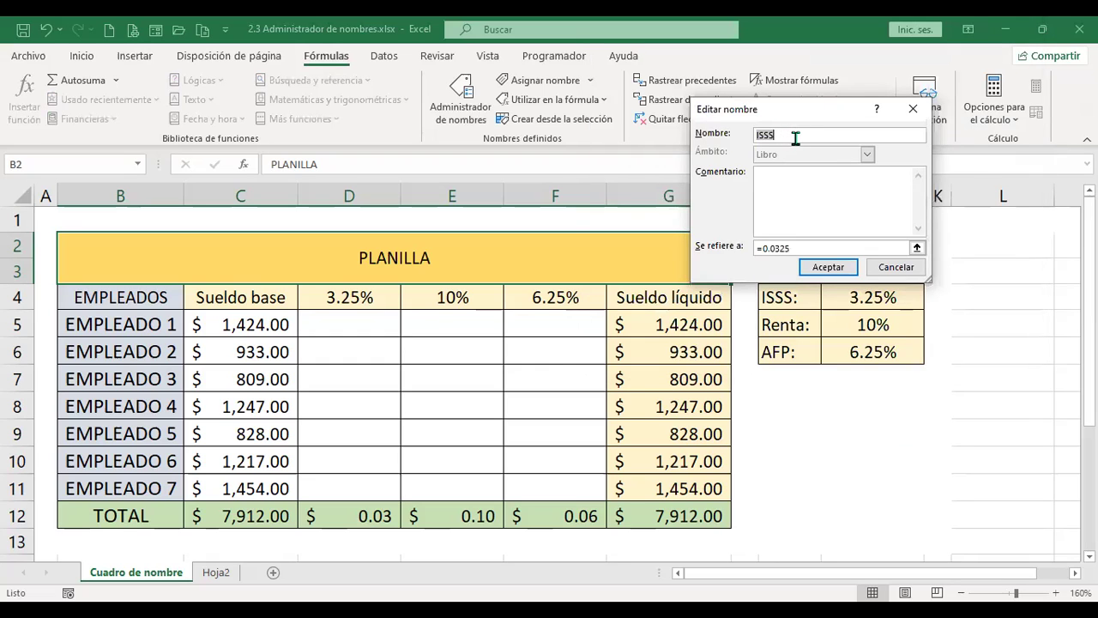
click(790, 210)
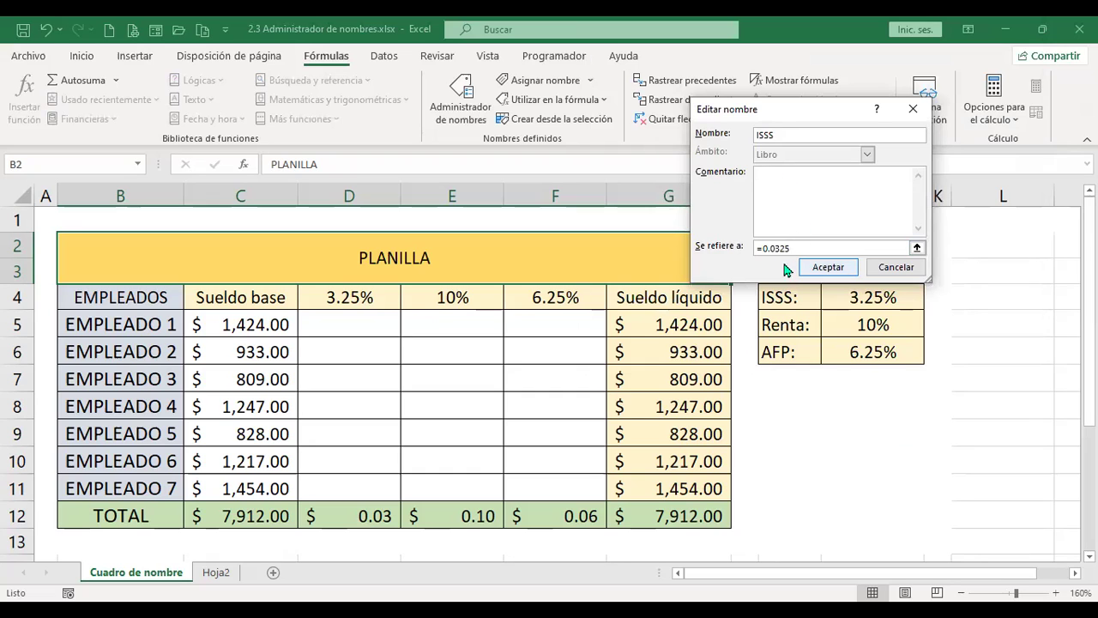
click(886, 268)
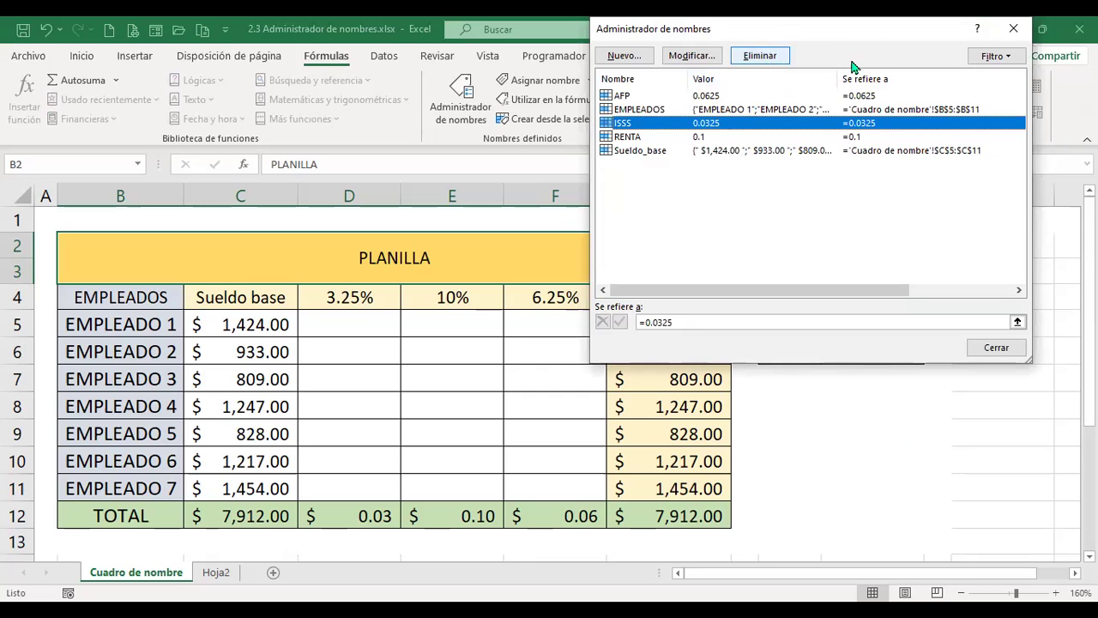
- Review the Name Manager's filter choices without applying one and close the Name Manager
click(1005, 58)
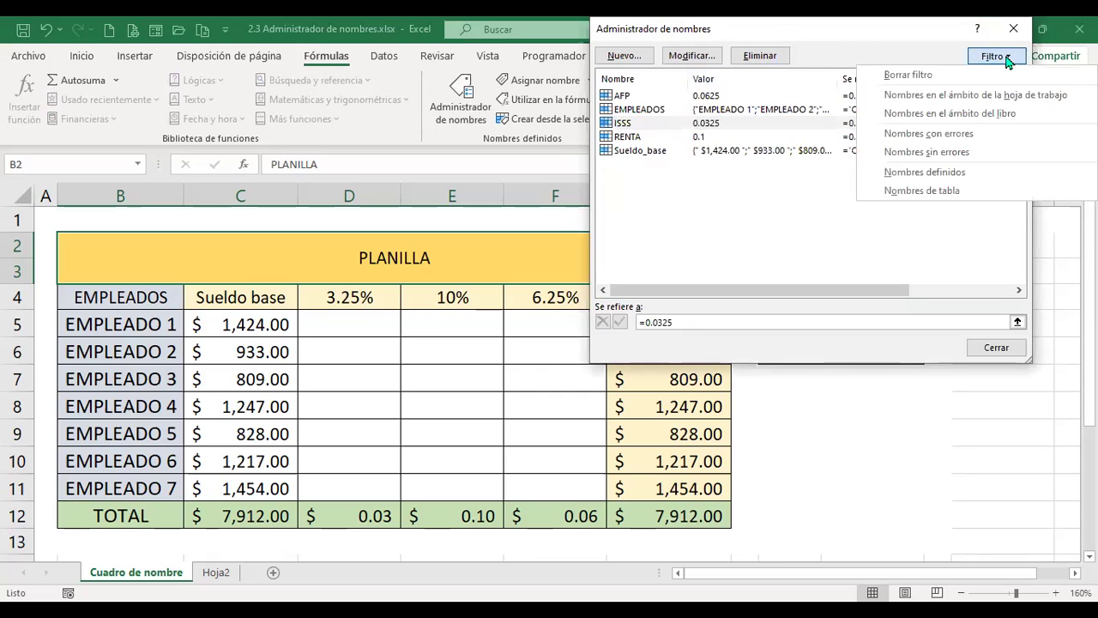
click(838, 67)
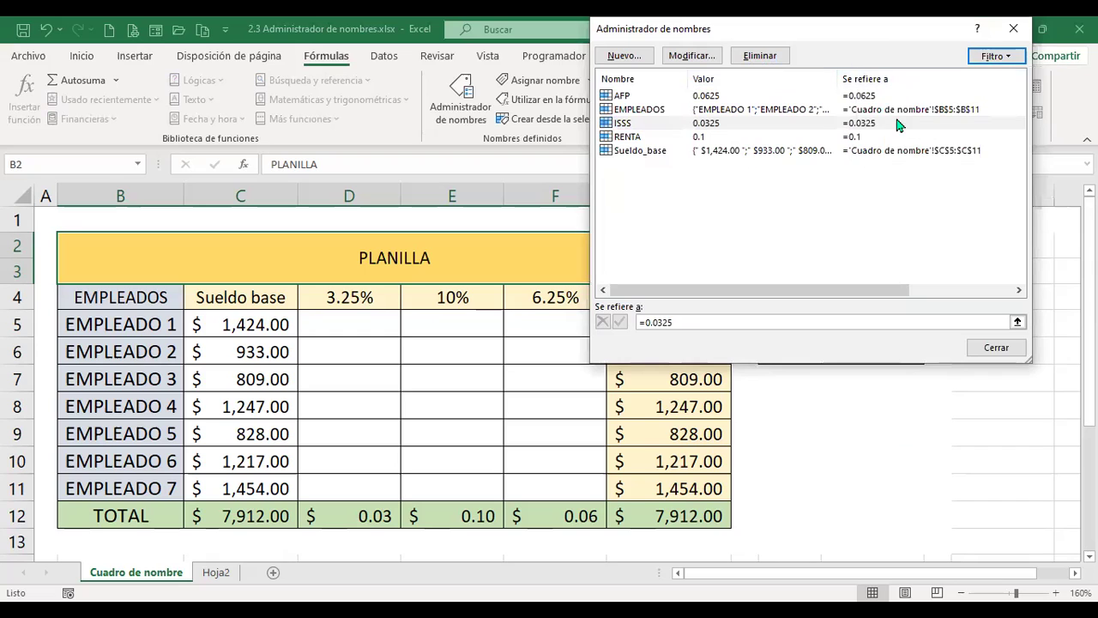
click(999, 348)
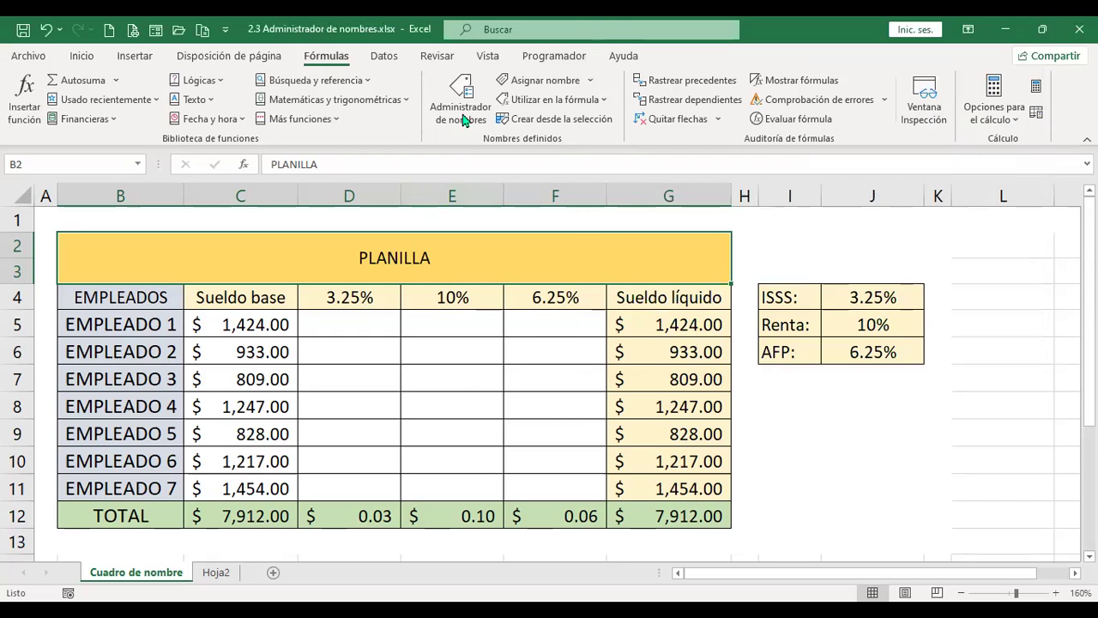
- Examine the new-name definition settings for the PLANILLA title cell and cancel without creating the name
click(591, 81)
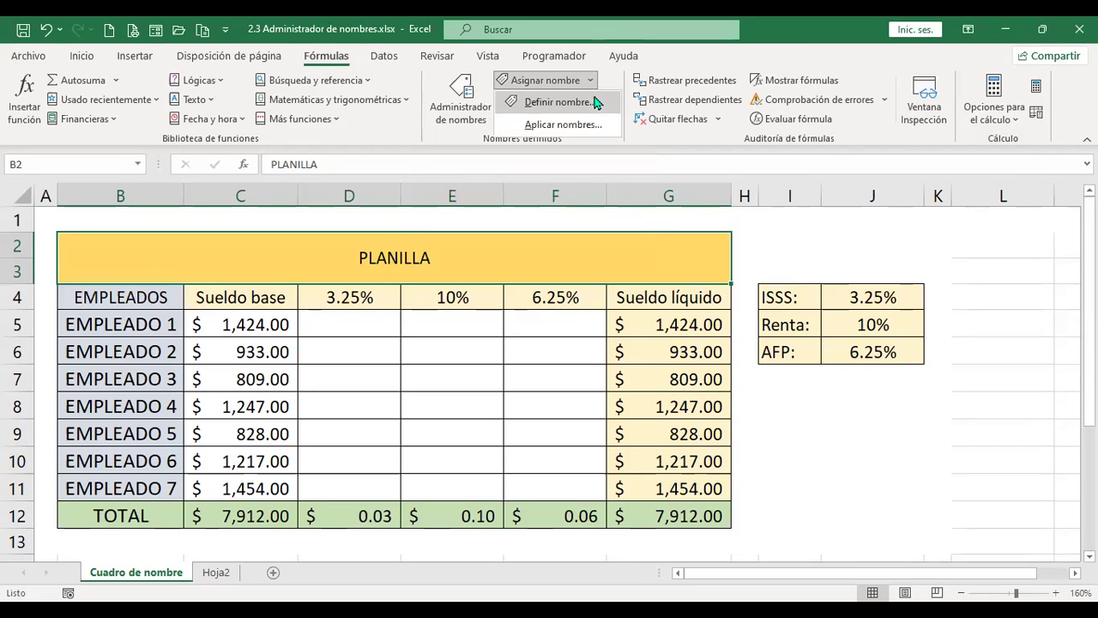
click(601, 105)
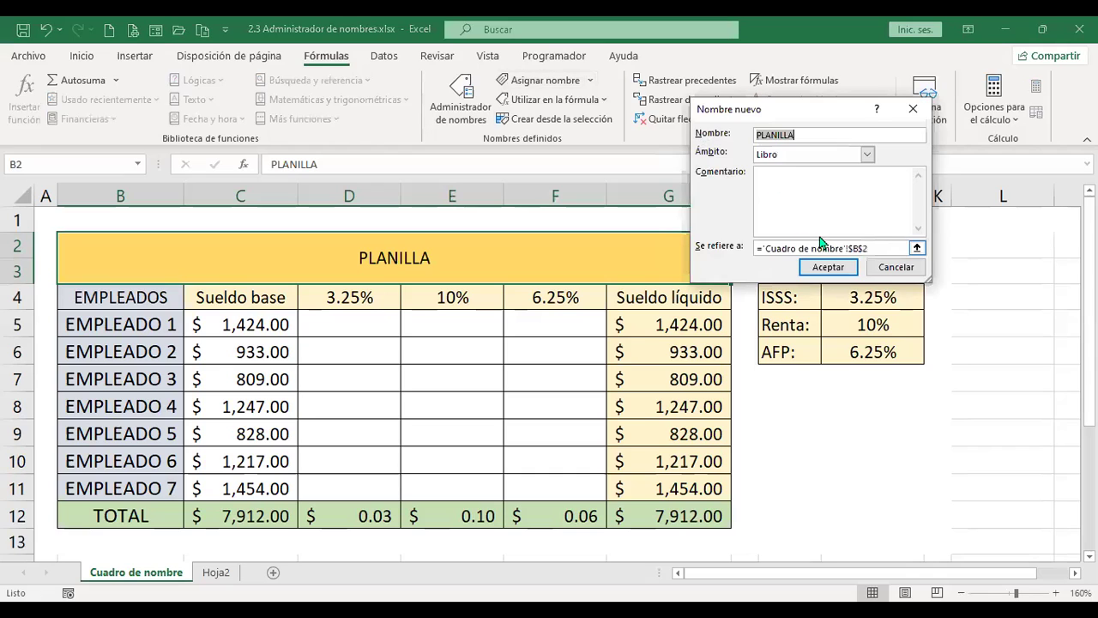
click(894, 269)
click(896, 267)
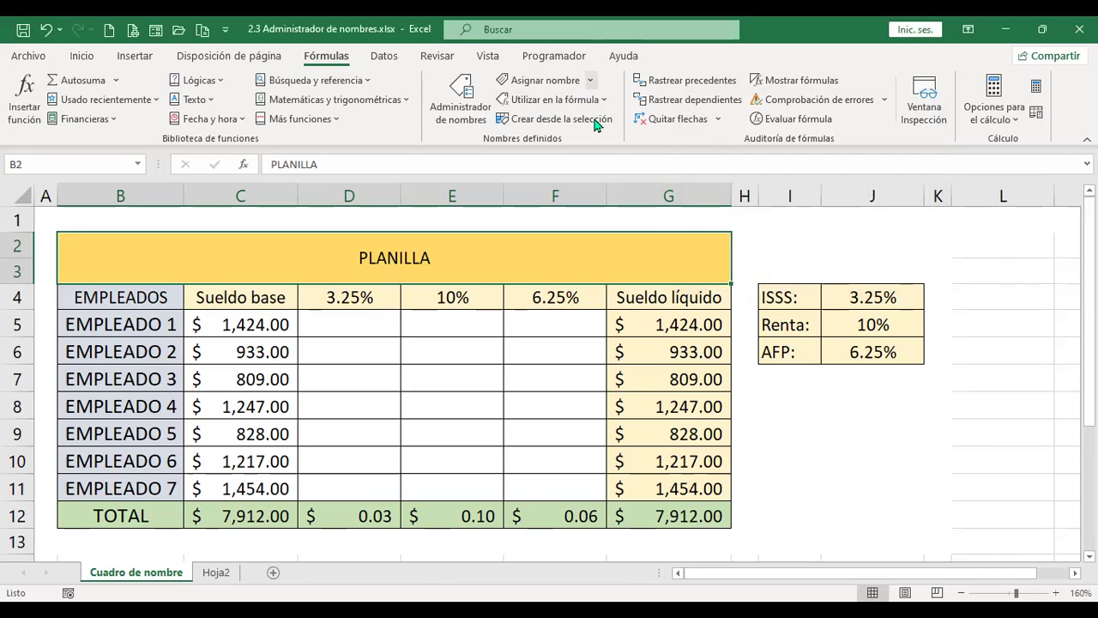
- Examine the Apply Names settings with EMPLEADOS and Sueldo_base, including the expanded row and column options, and cancel
click(590, 80)
click(538, 124)
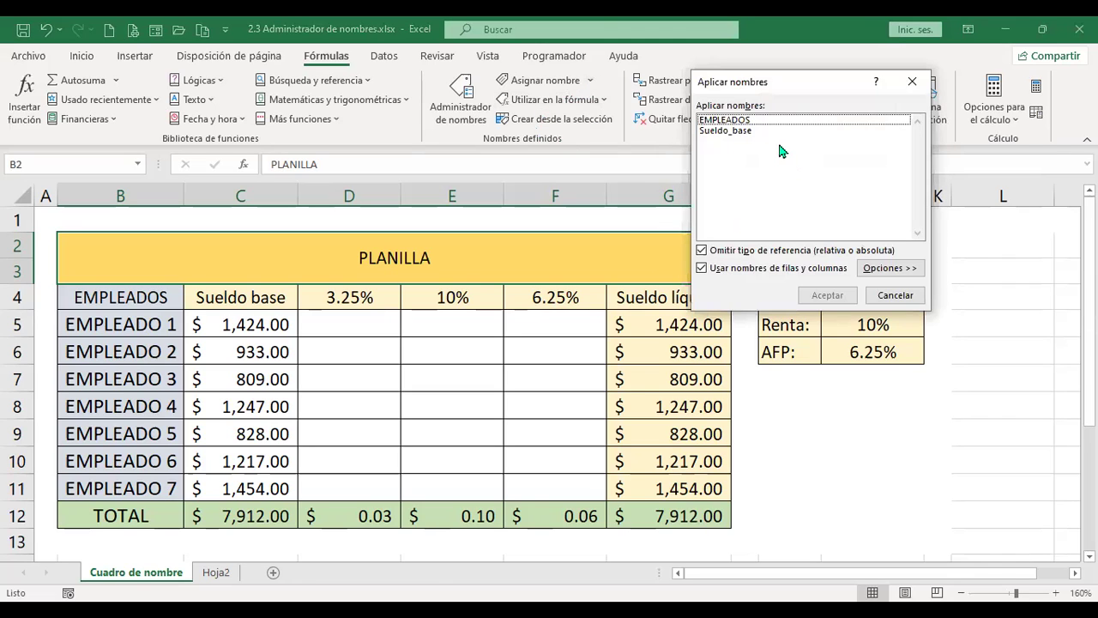
click(751, 122)
click(752, 132)
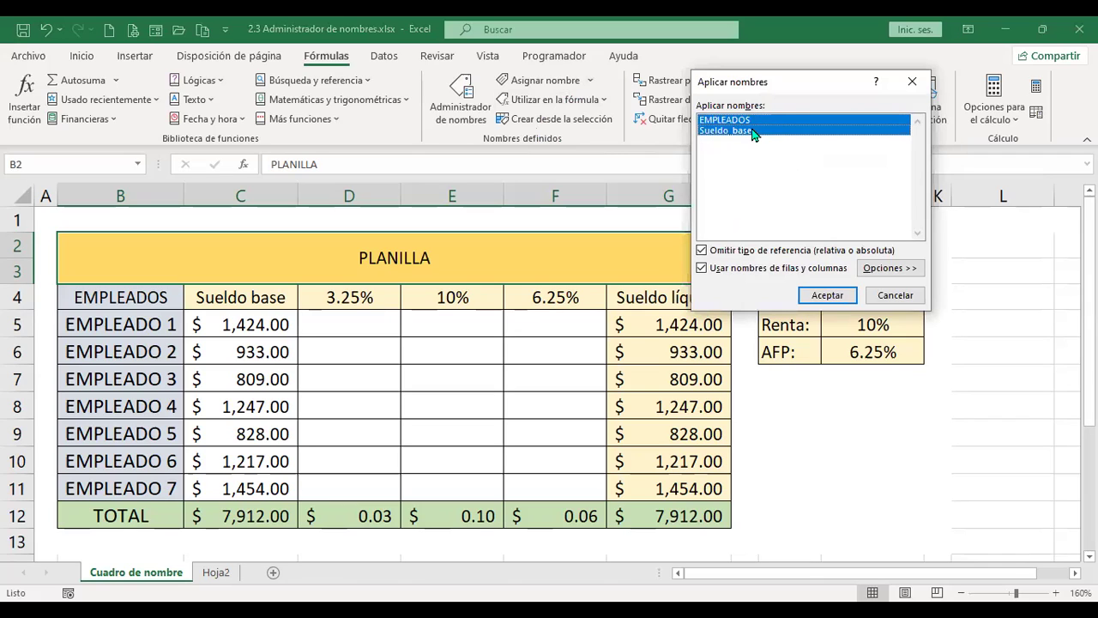
click(755, 137)
click(755, 132)
click(755, 122)
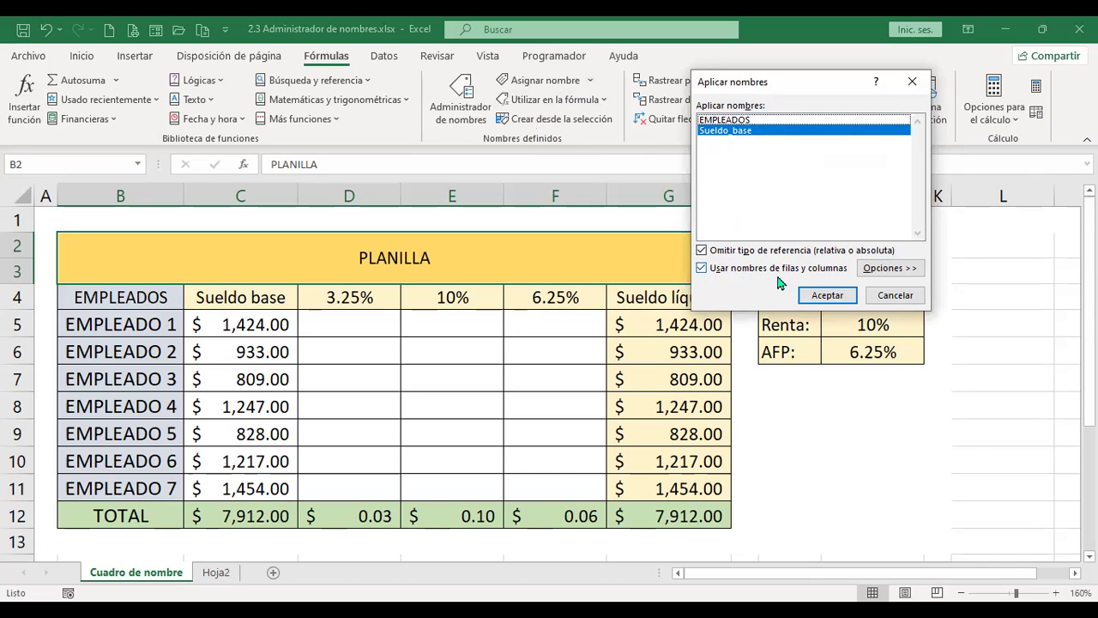
click(898, 271)
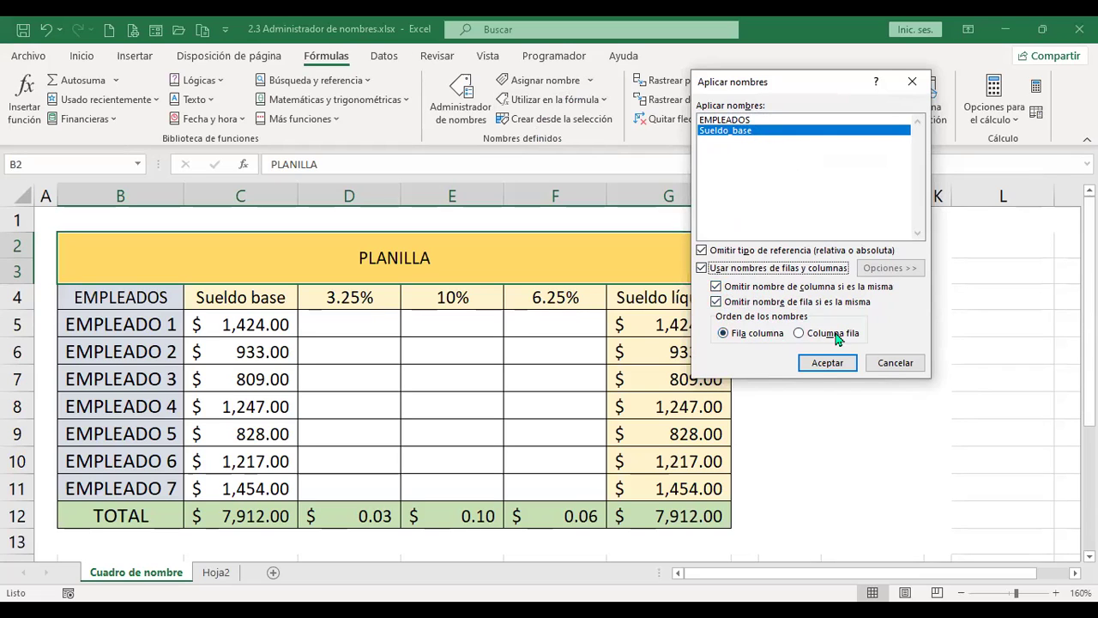
click(883, 365)
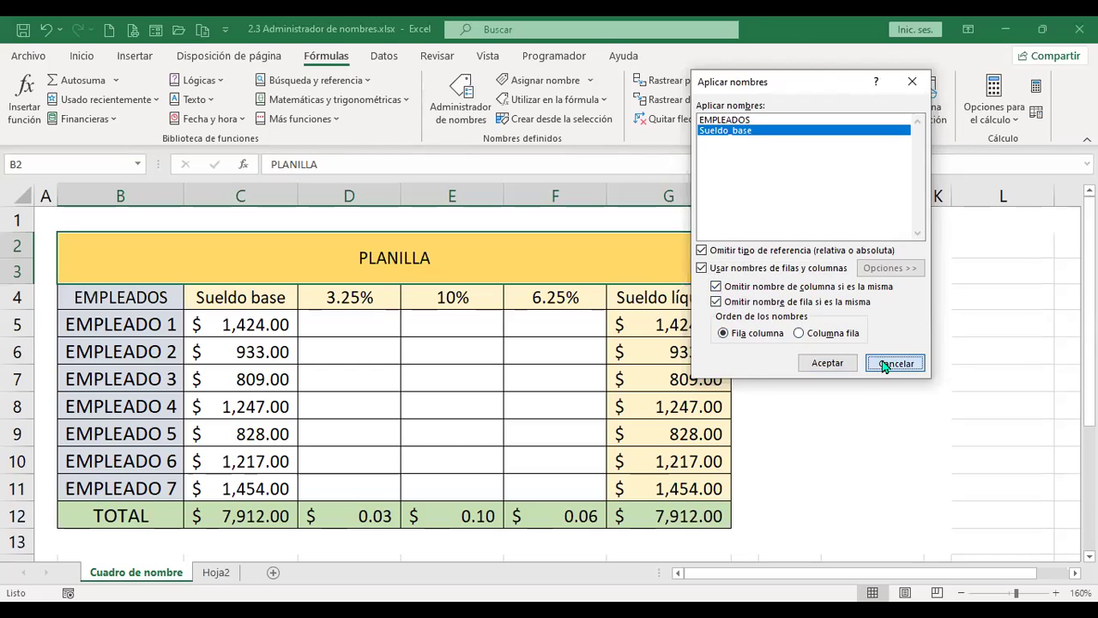
click(349, 323)
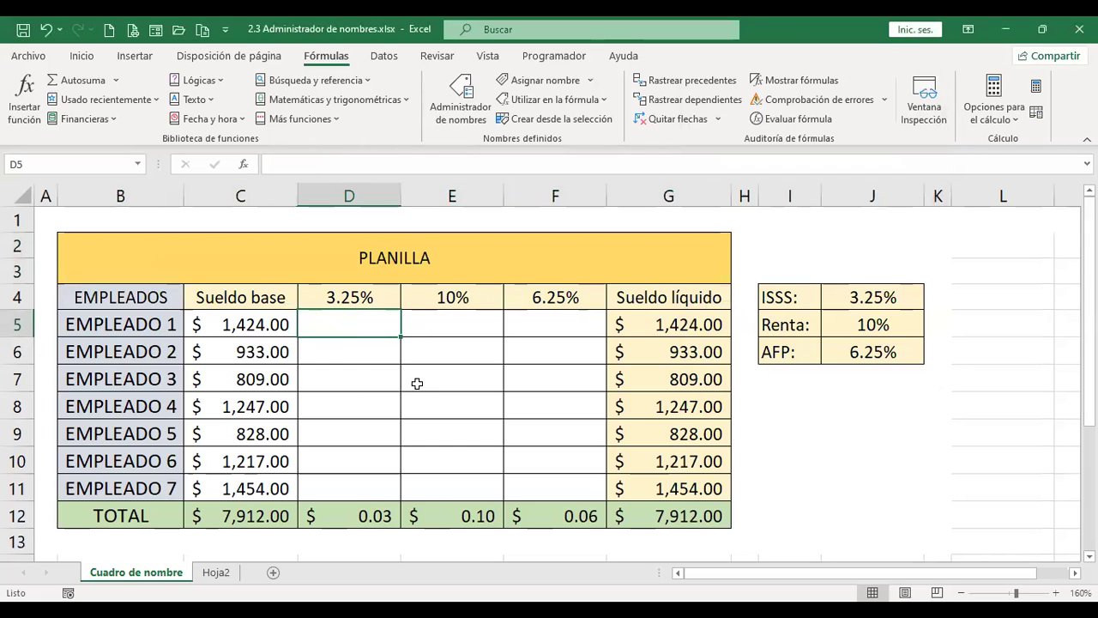
click(465, 323)
click(551, 327)
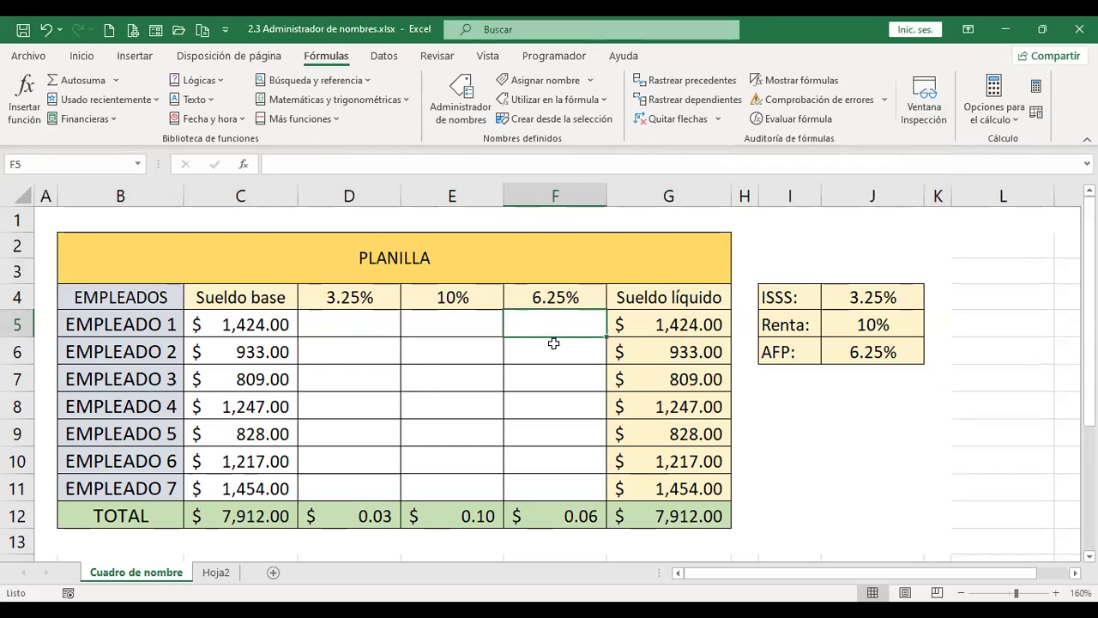
click(556, 350)
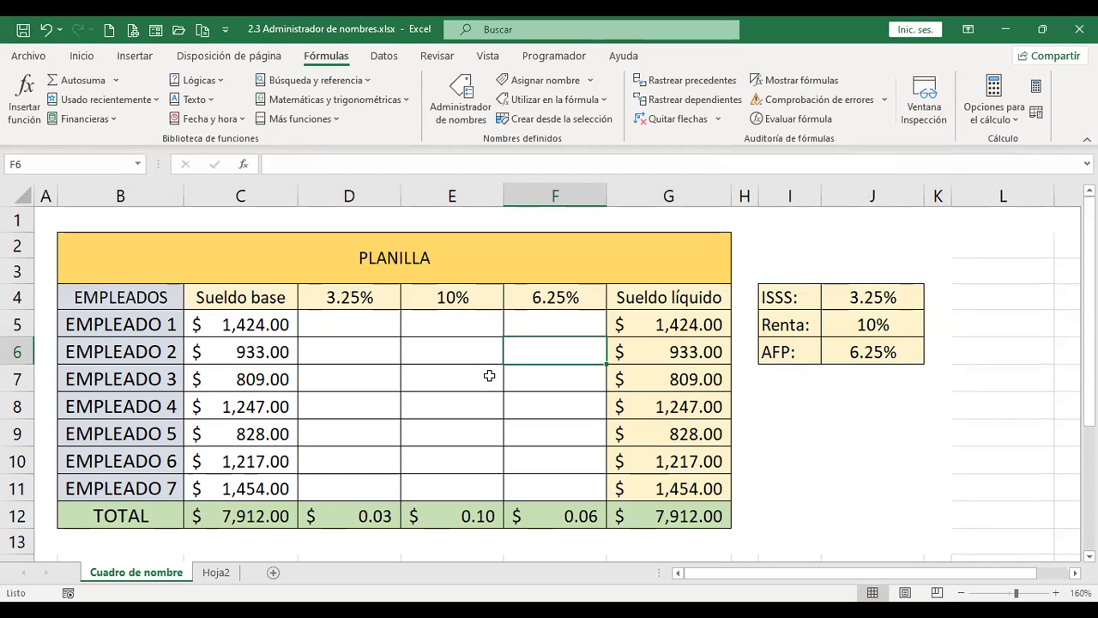
click(357, 319)
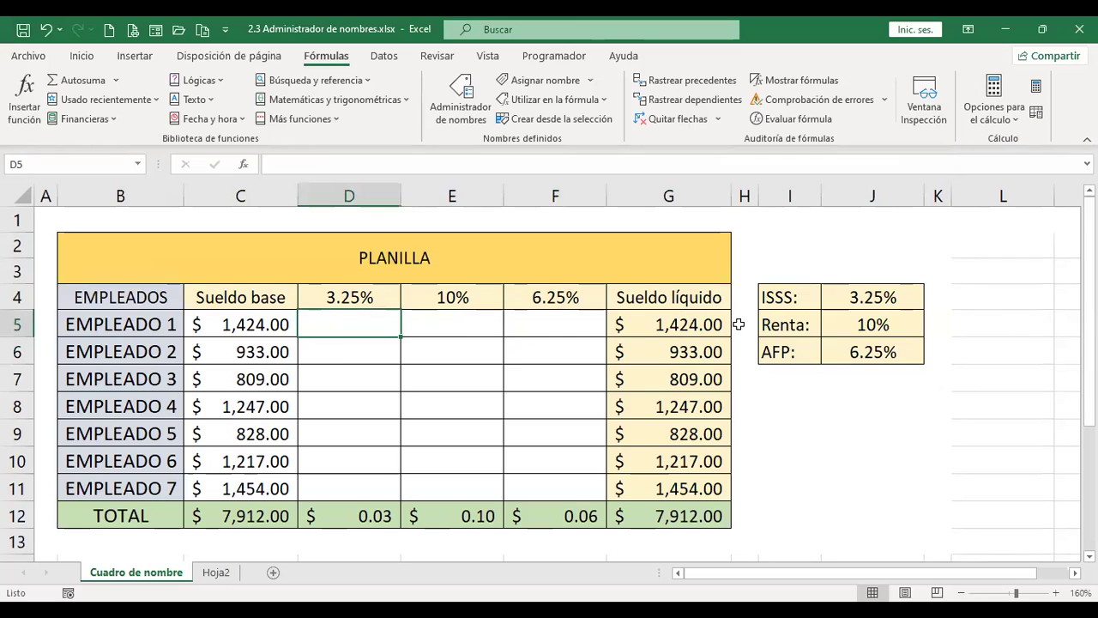
click(772, 406)
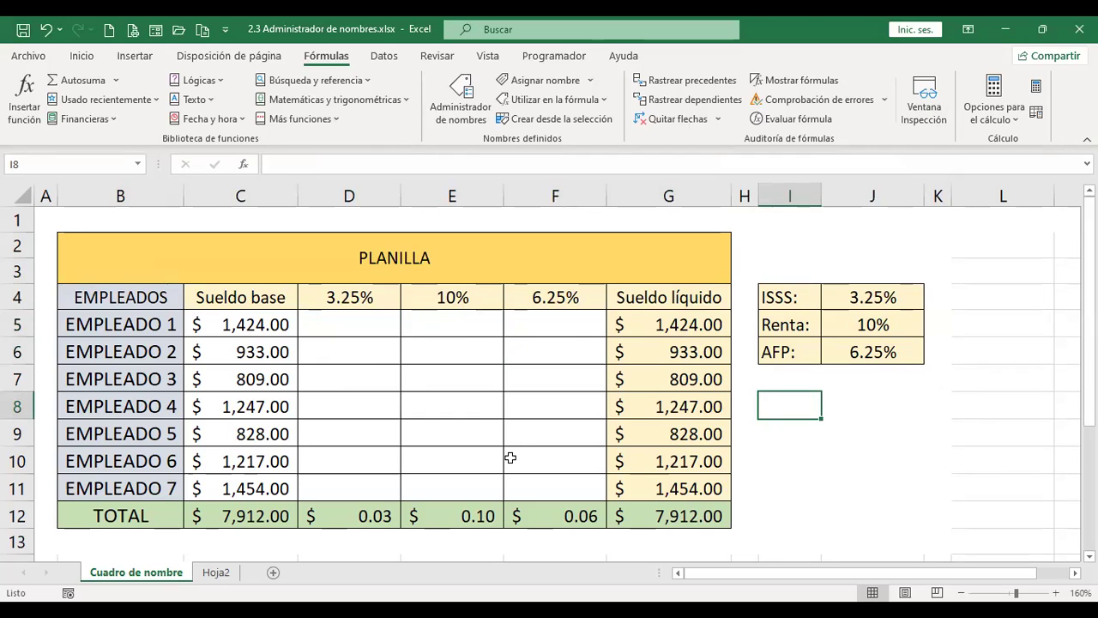
- Select cell F7 and review the defined names available for use in a formula without inserting any
click(537, 372)
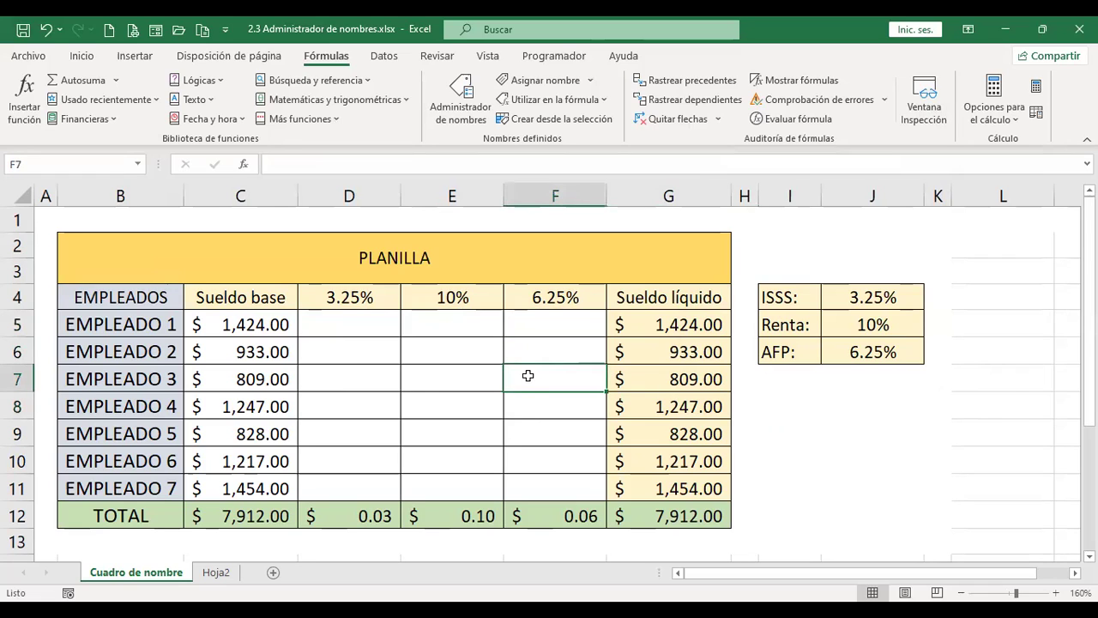
click(604, 100)
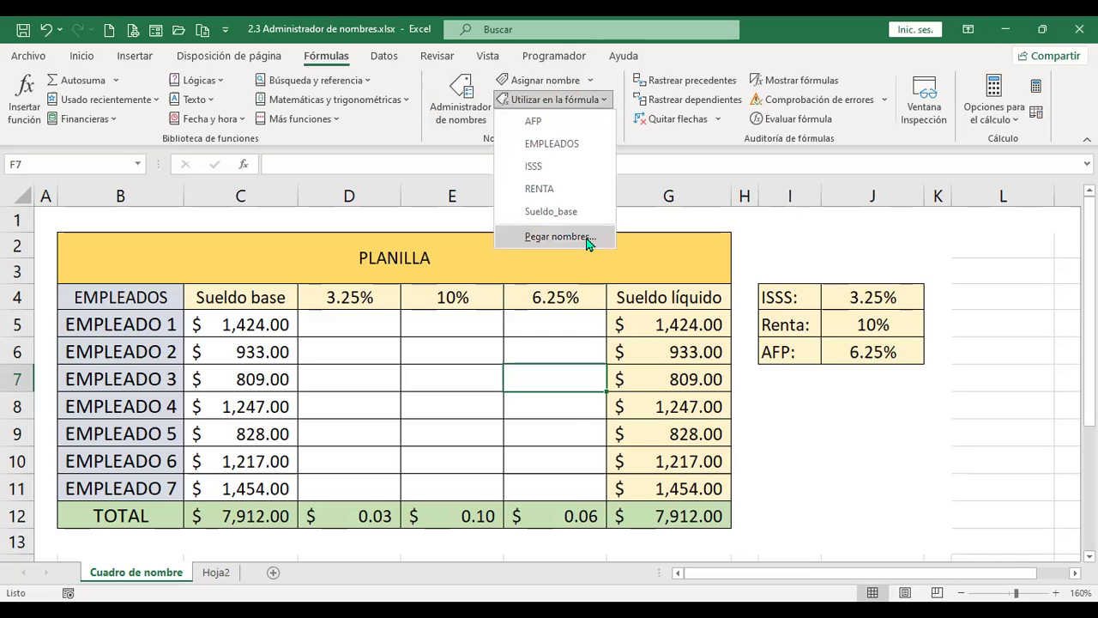
key(Escape)
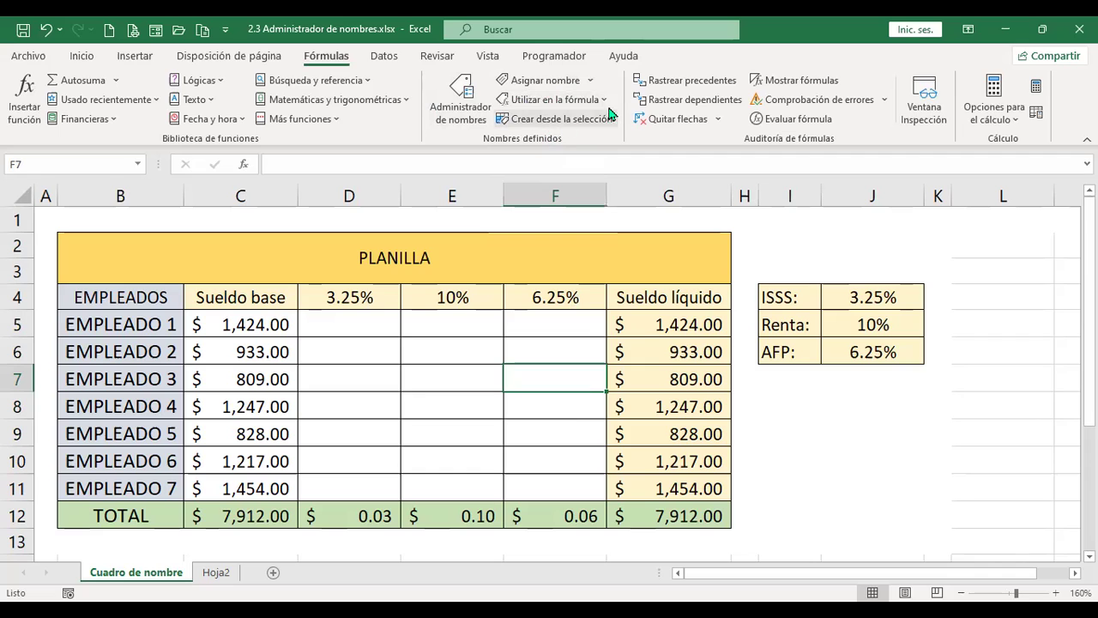
- Switch to the Hoja2 sheet and show its gridlines
click(217, 573)
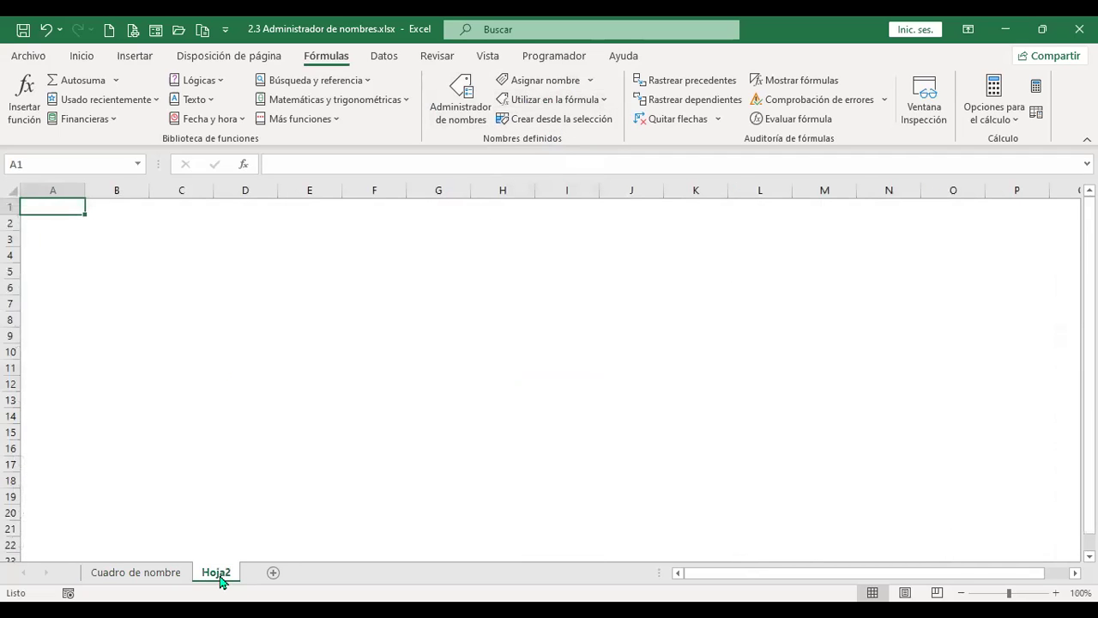
click(487, 58)
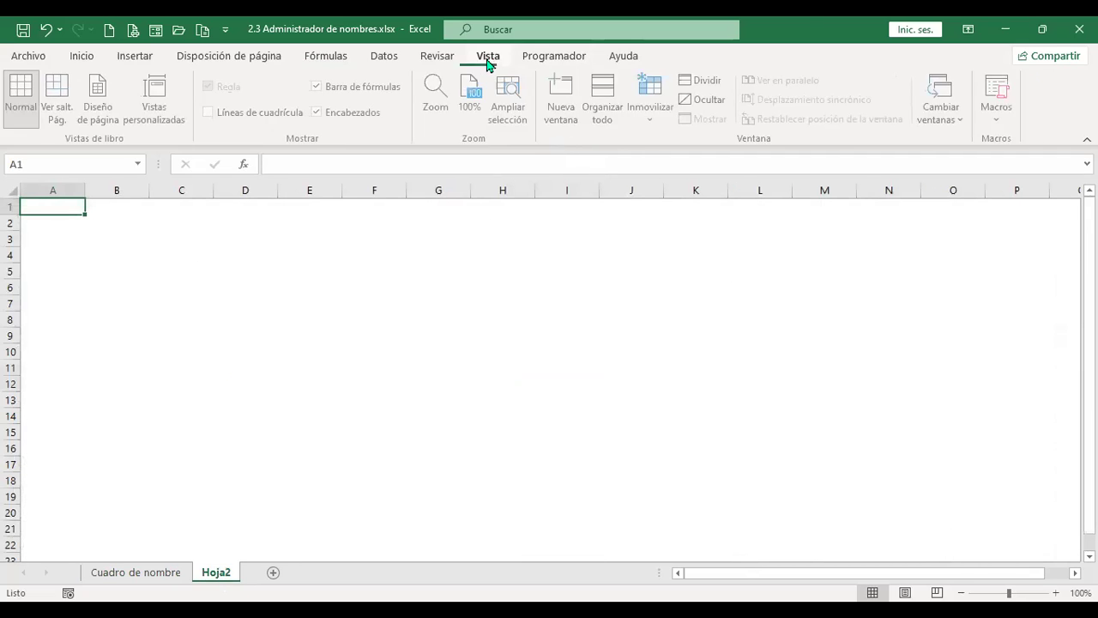
click(211, 112)
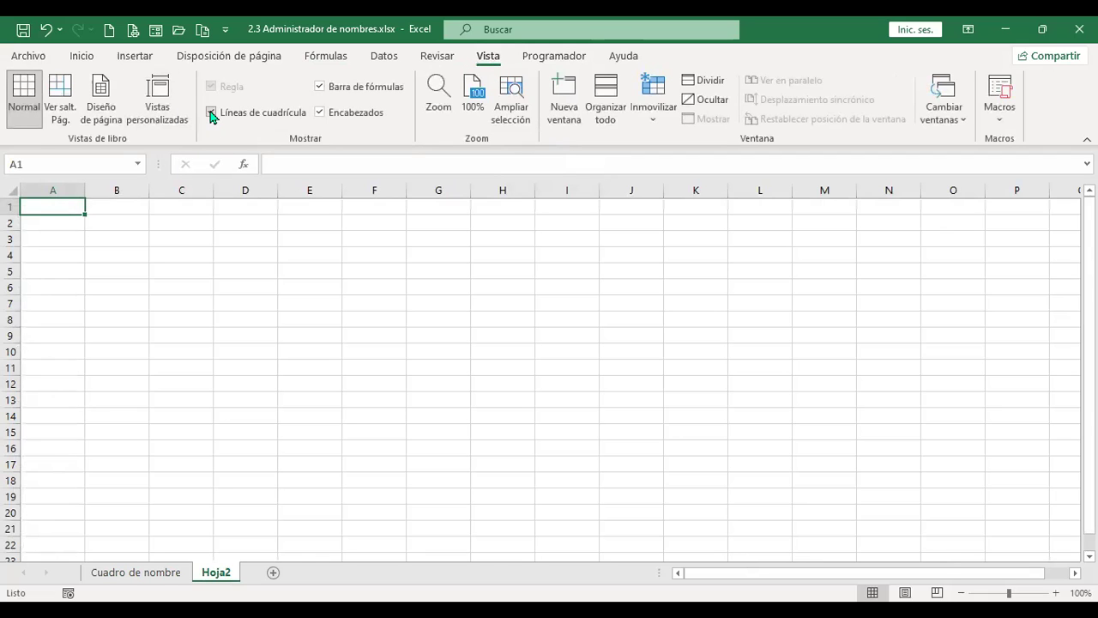
- Set the font size of all cells on Hoja2 to 14 and select cell B1
click(12, 185)
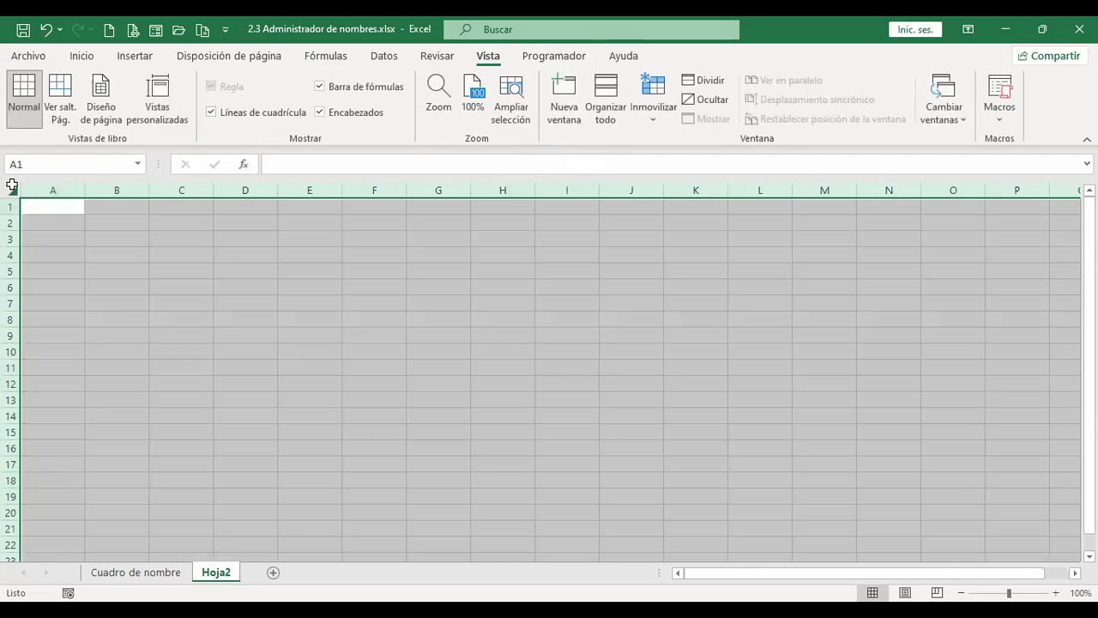
click(80, 59)
click(225, 88)
click(224, 87)
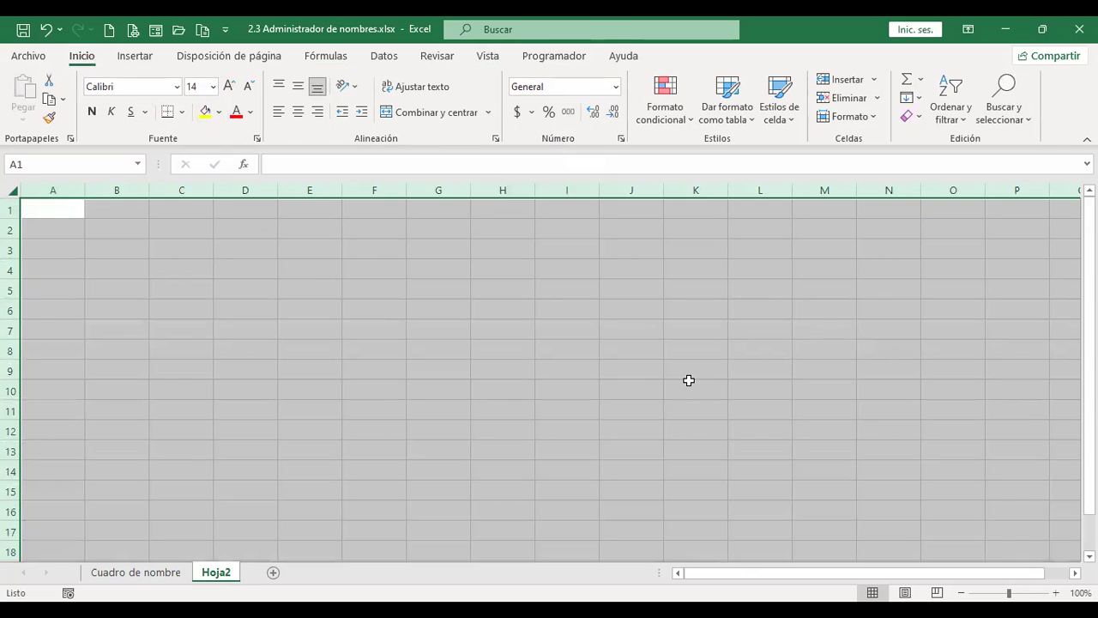
scroll(688, 380, up, 2)
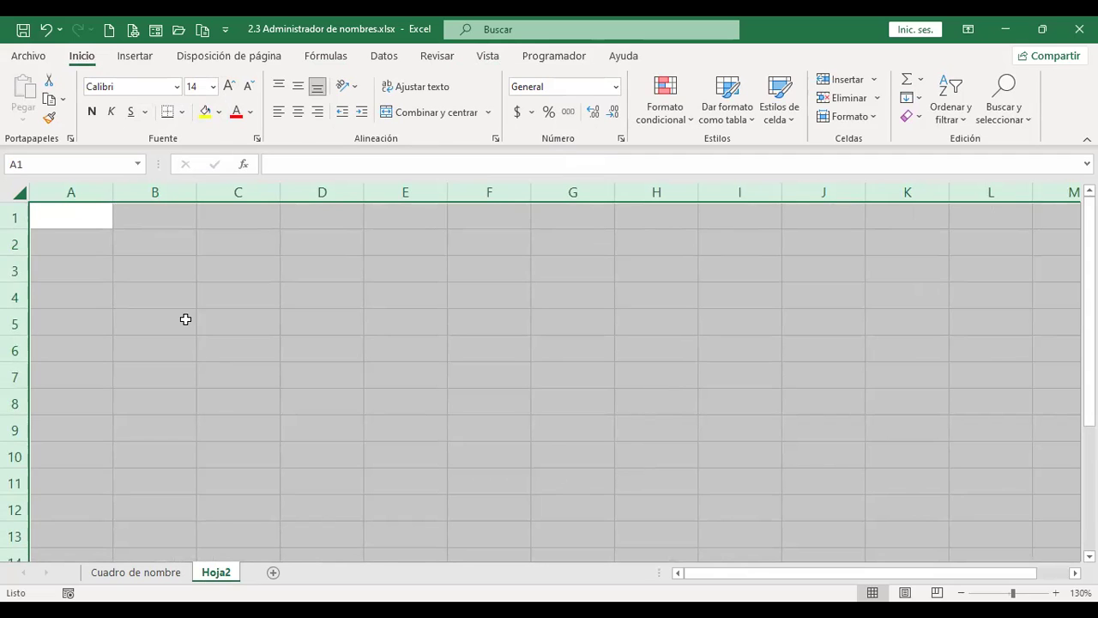
click(128, 225)
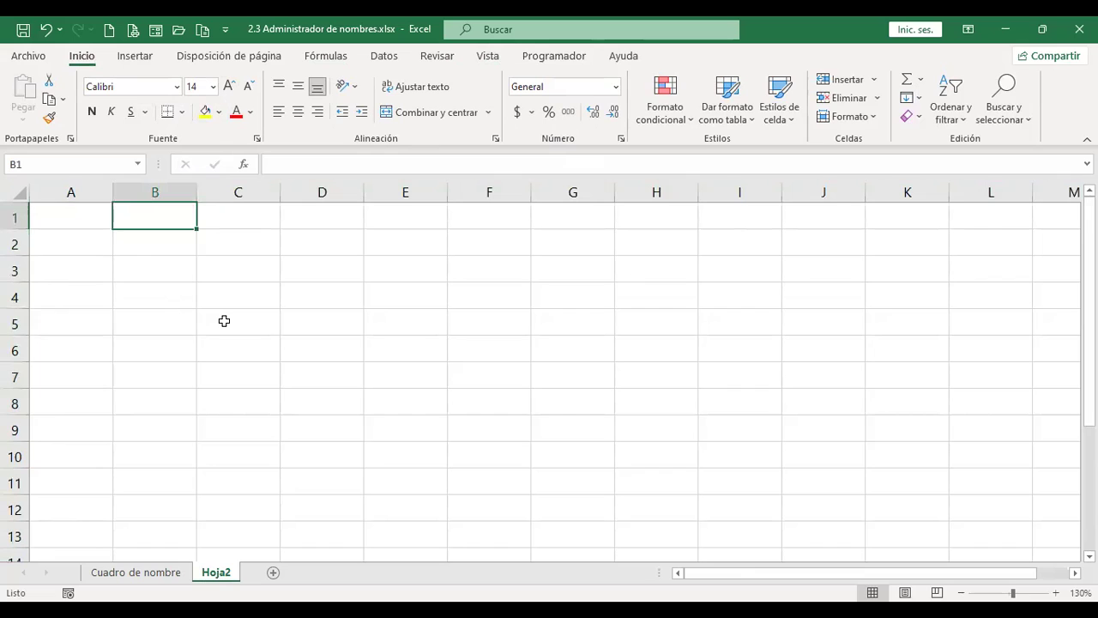
- Paste the full list of defined names with their references into Hoja2 starting at cell A1
key(Left)
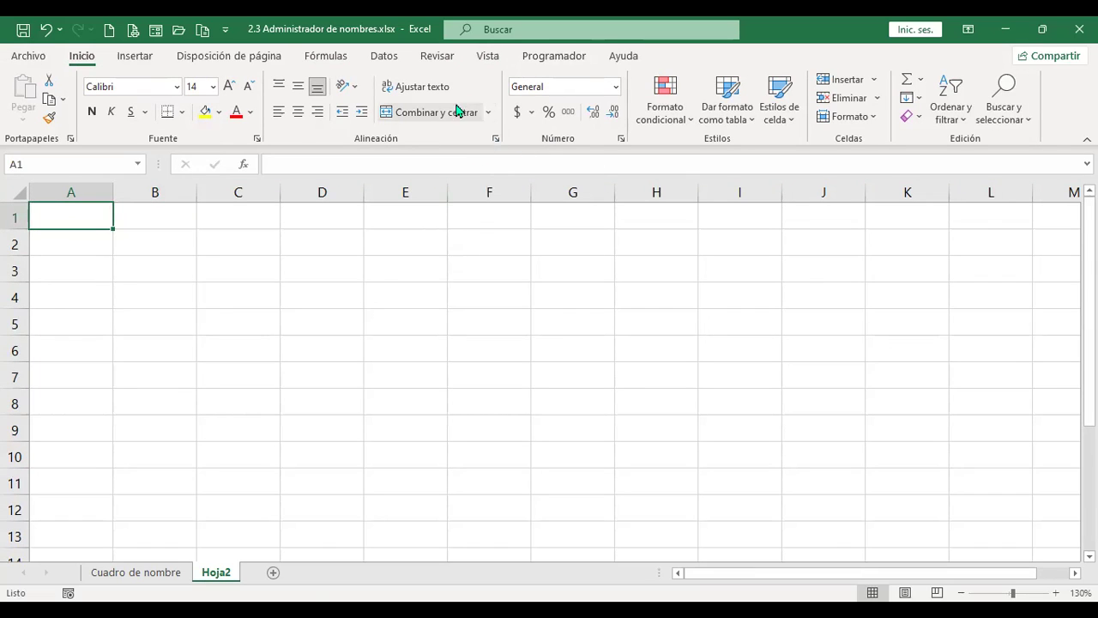
click(338, 58)
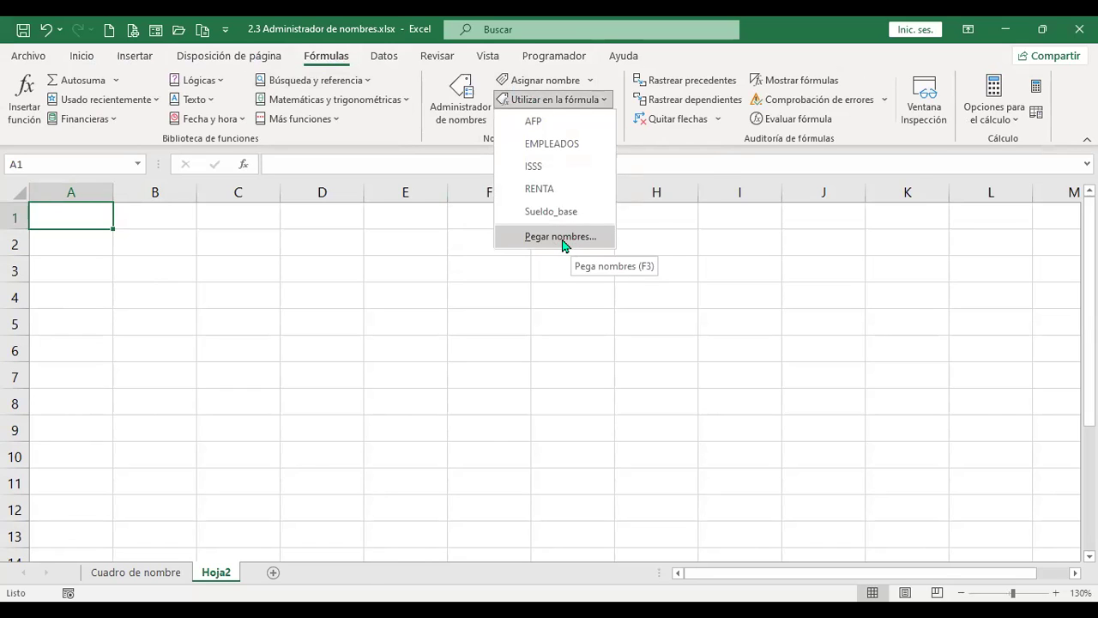
click(562, 239)
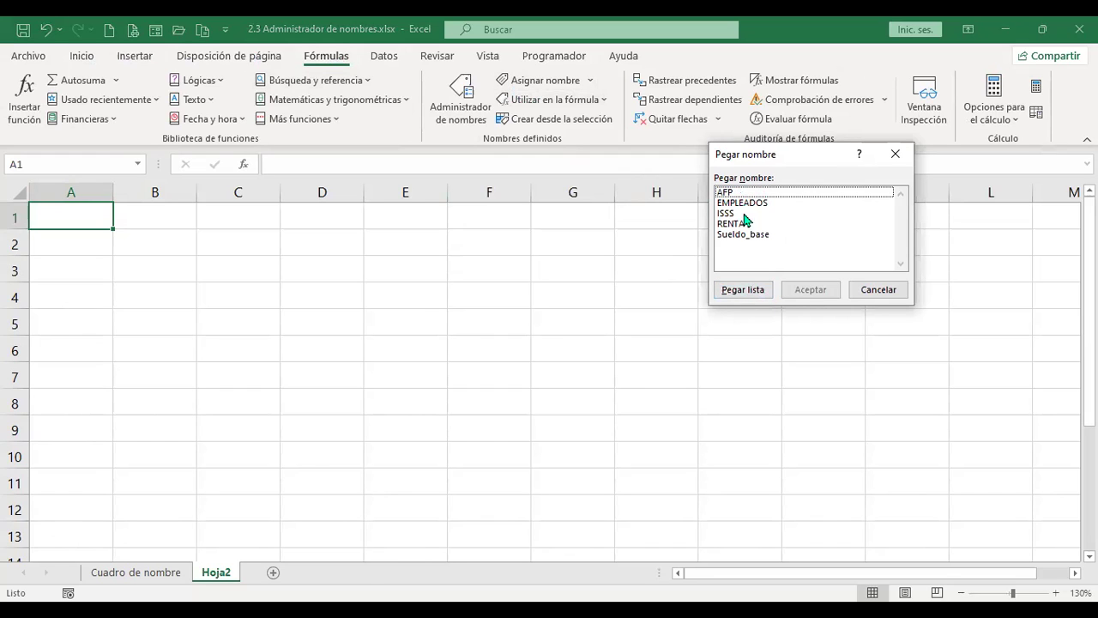
click(743, 289)
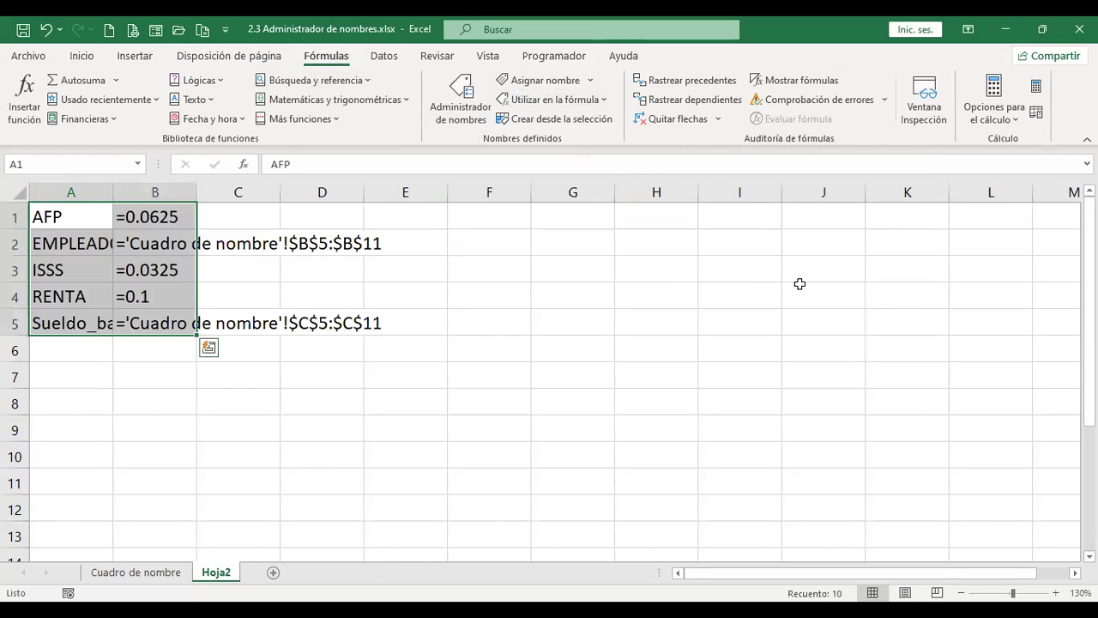
- Autofit the widths of columns A and B on Hoja2 to the pasted names and references
click(166, 269)
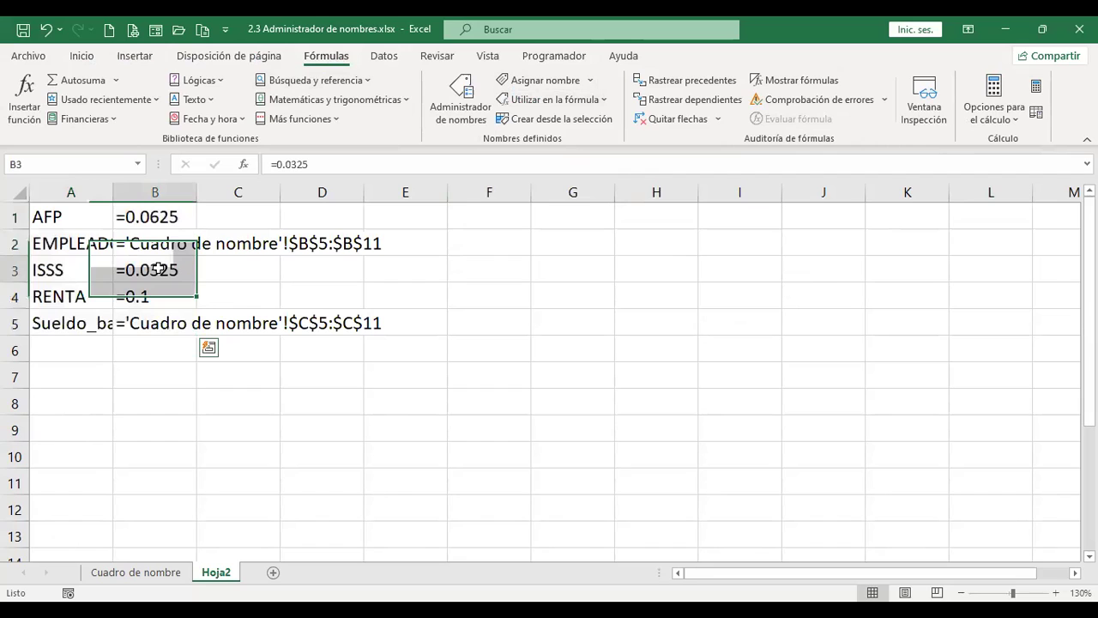
double_click(112, 187)
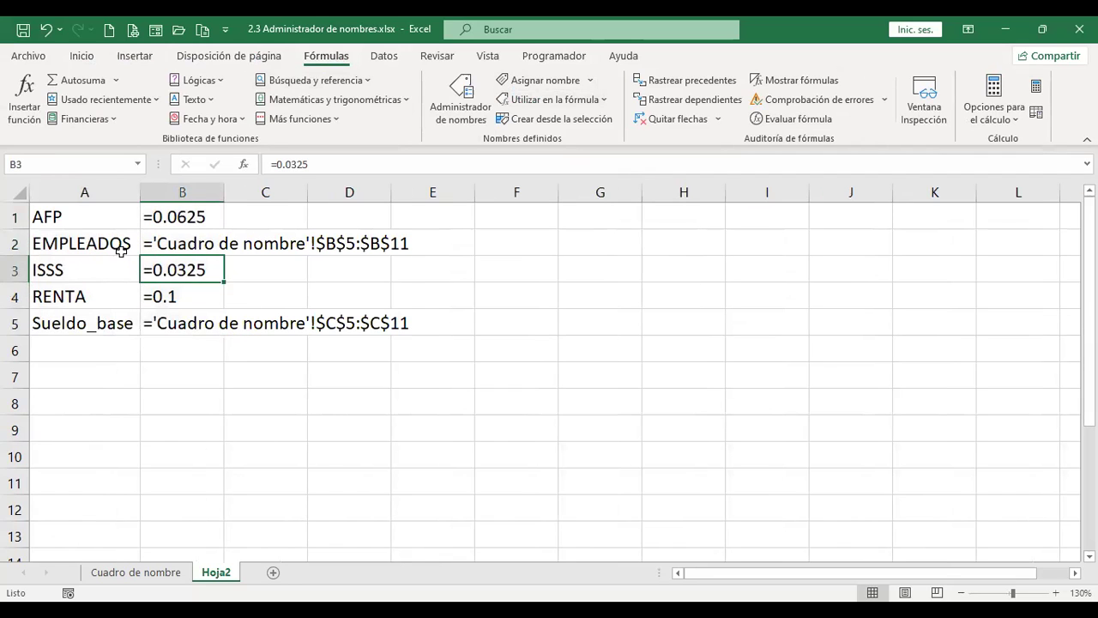
drag(79, 210, 103, 325)
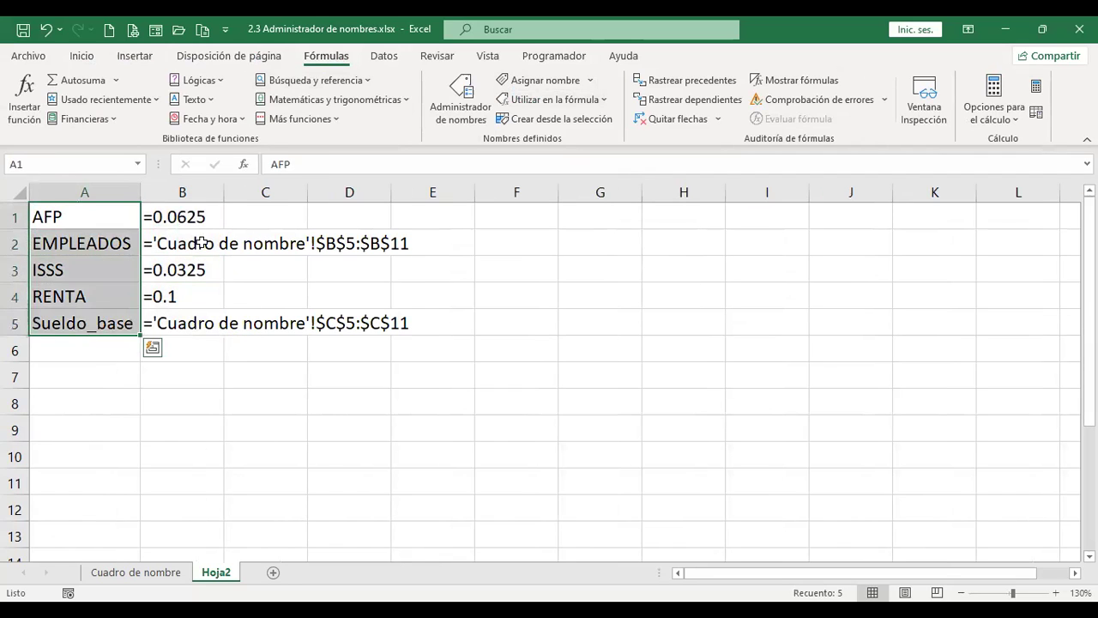
double_click(222, 194)
- Examine each pasted name in A1:A5 against its value or reference in B1:B5
click(284, 218)
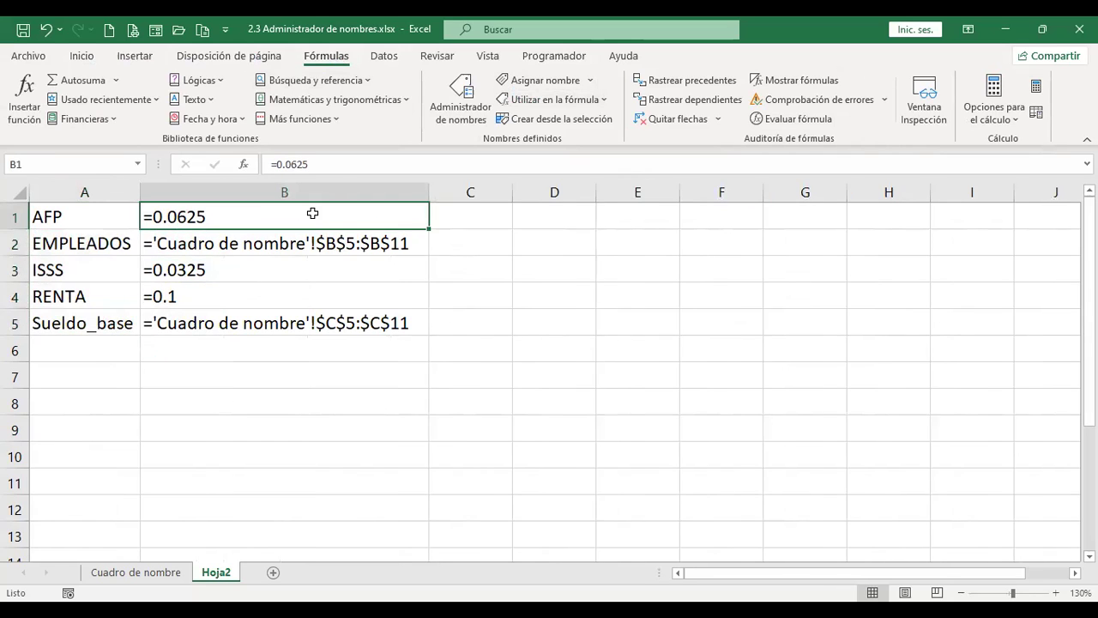
drag(309, 235, 314, 322)
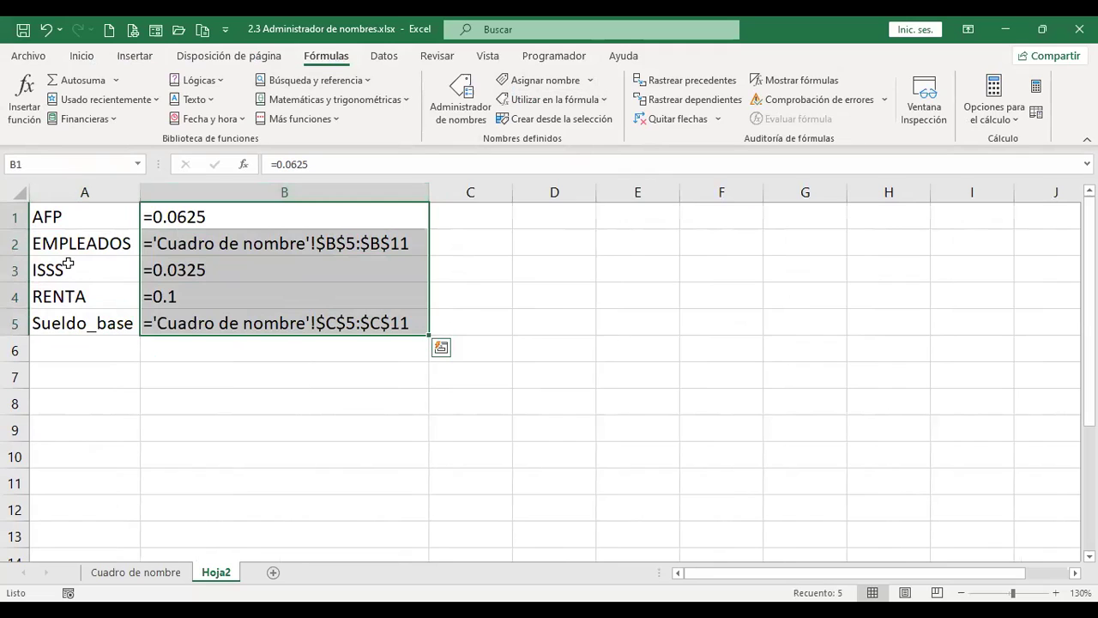
click(81, 215)
click(231, 216)
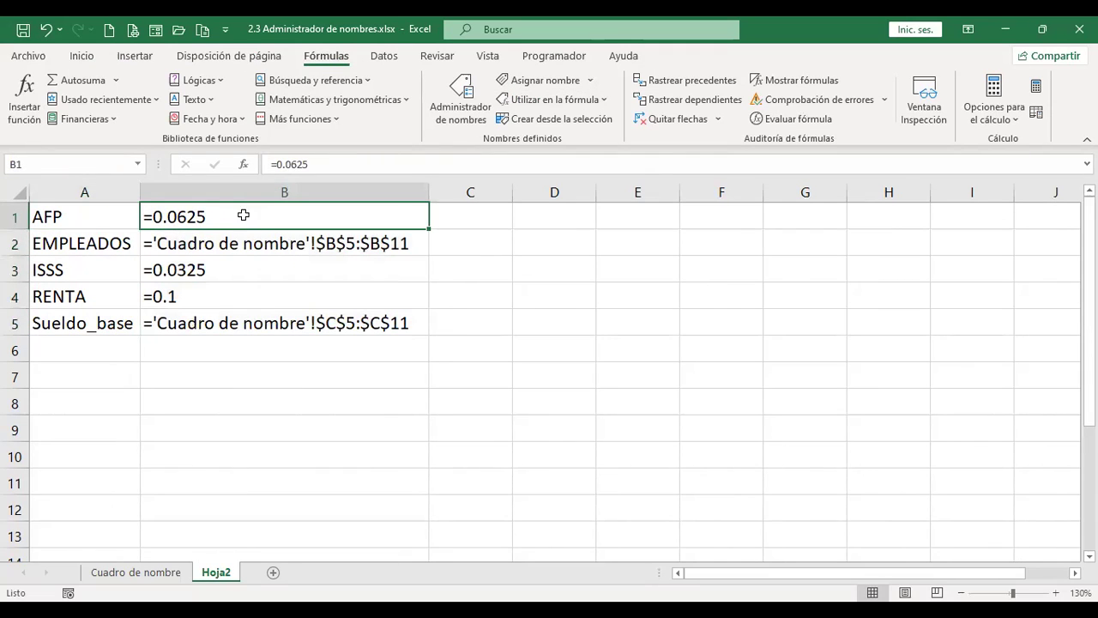
click(95, 218)
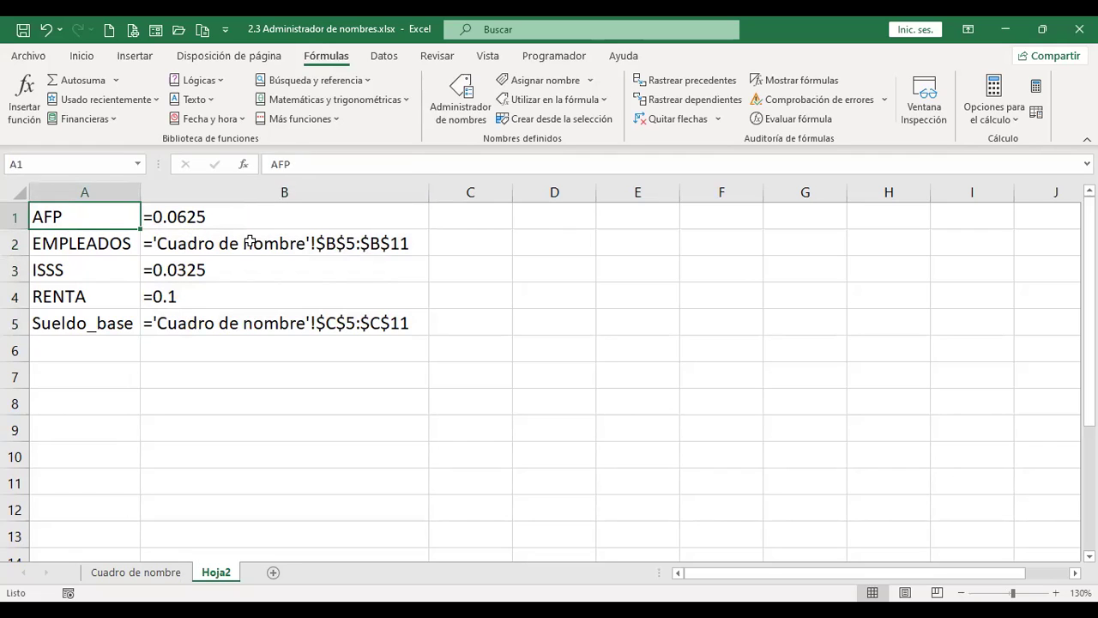
click(342, 242)
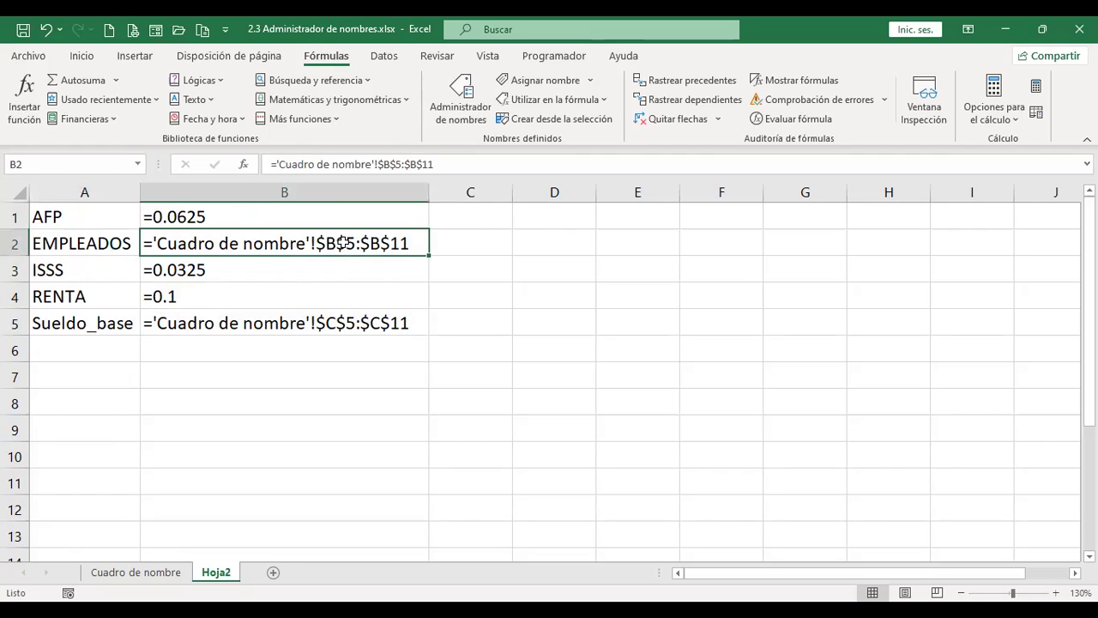
click(66, 243)
click(206, 269)
click(163, 296)
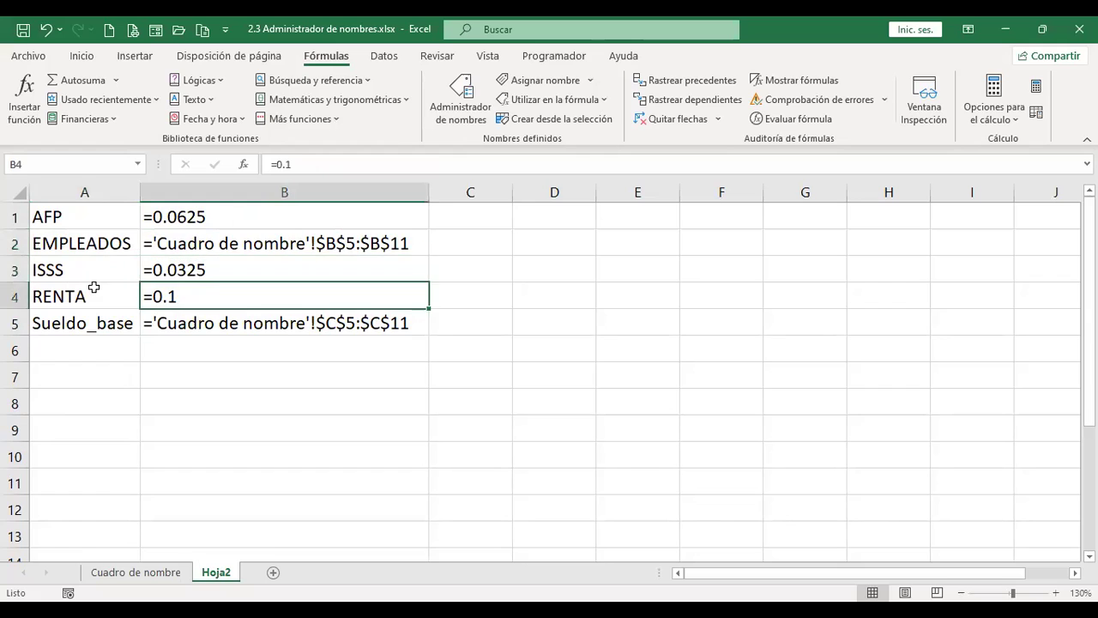
click(74, 286)
click(288, 320)
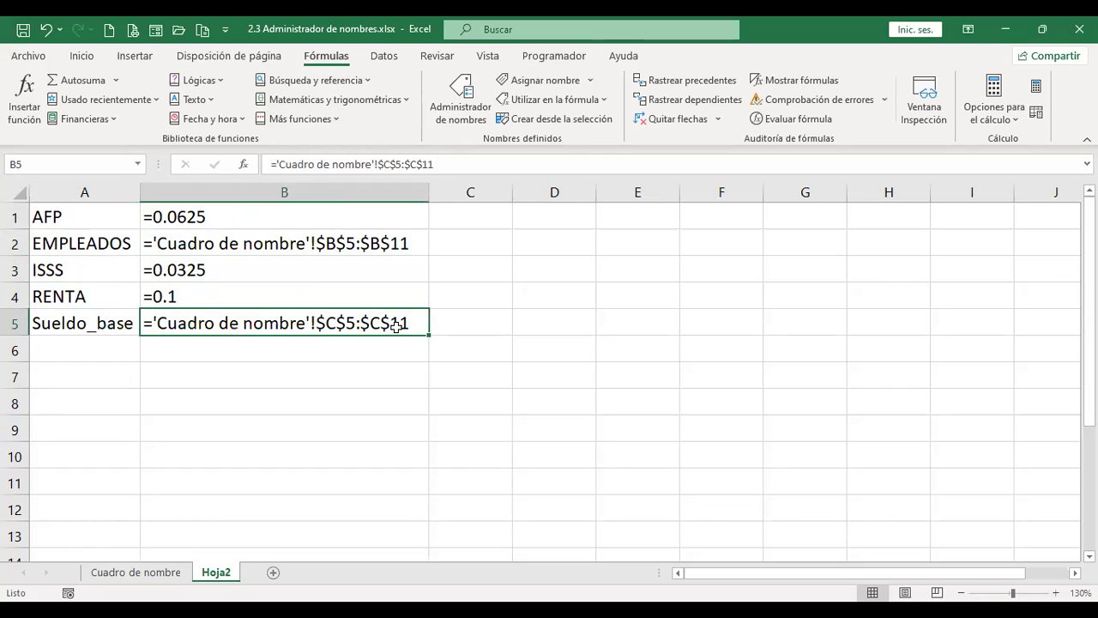
click(110, 318)
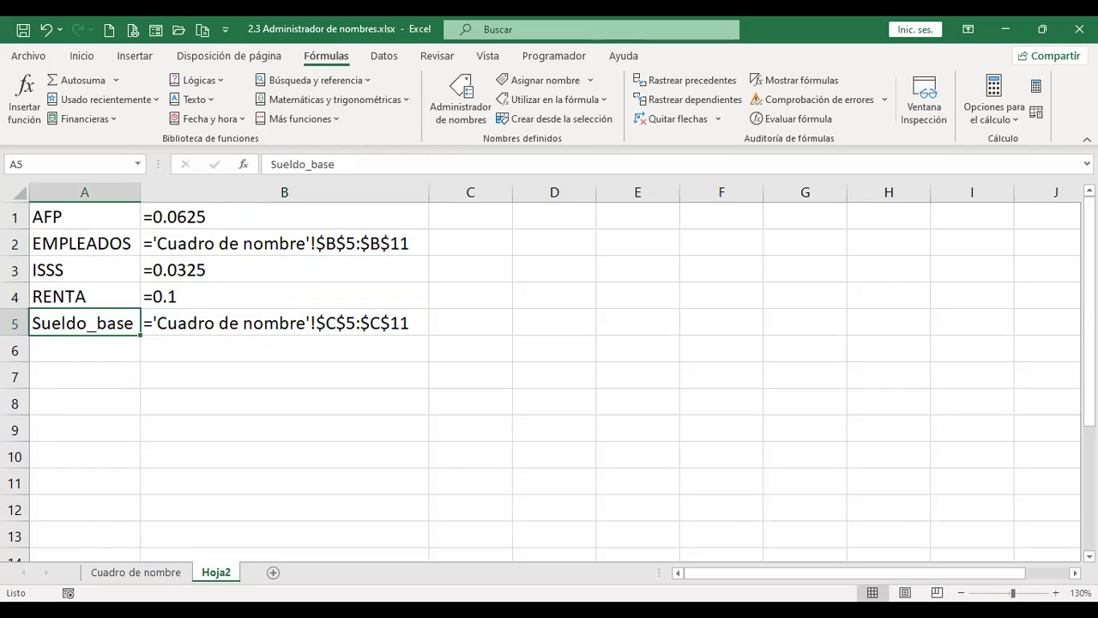
- Switch to the Cuadro de nombre sheet and review the defined names in the Name Manager
click(176, 573)
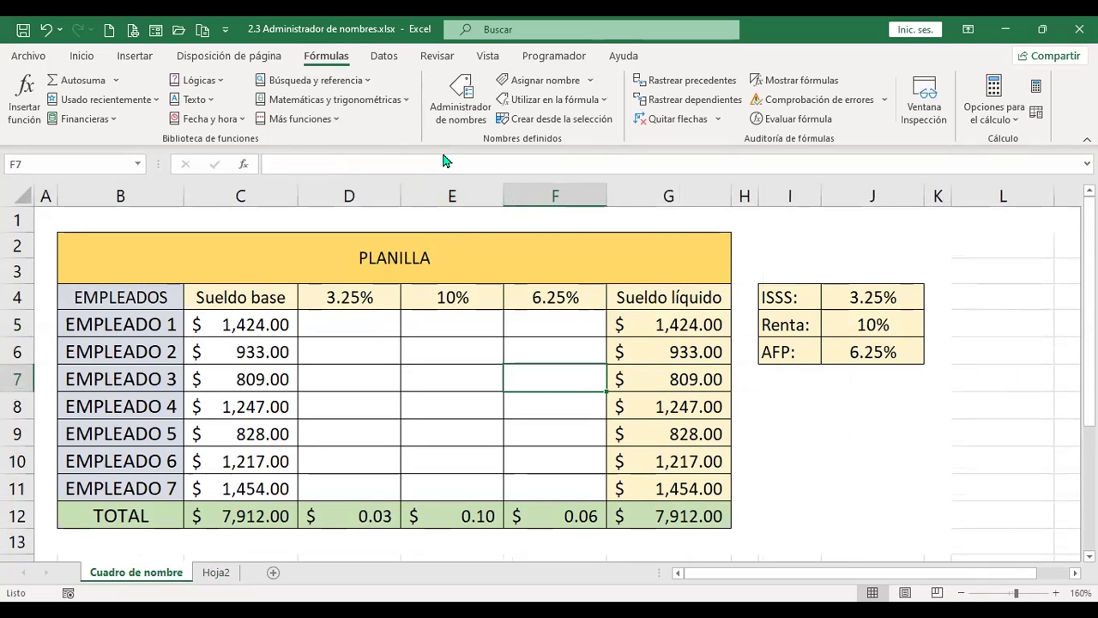
click(468, 110)
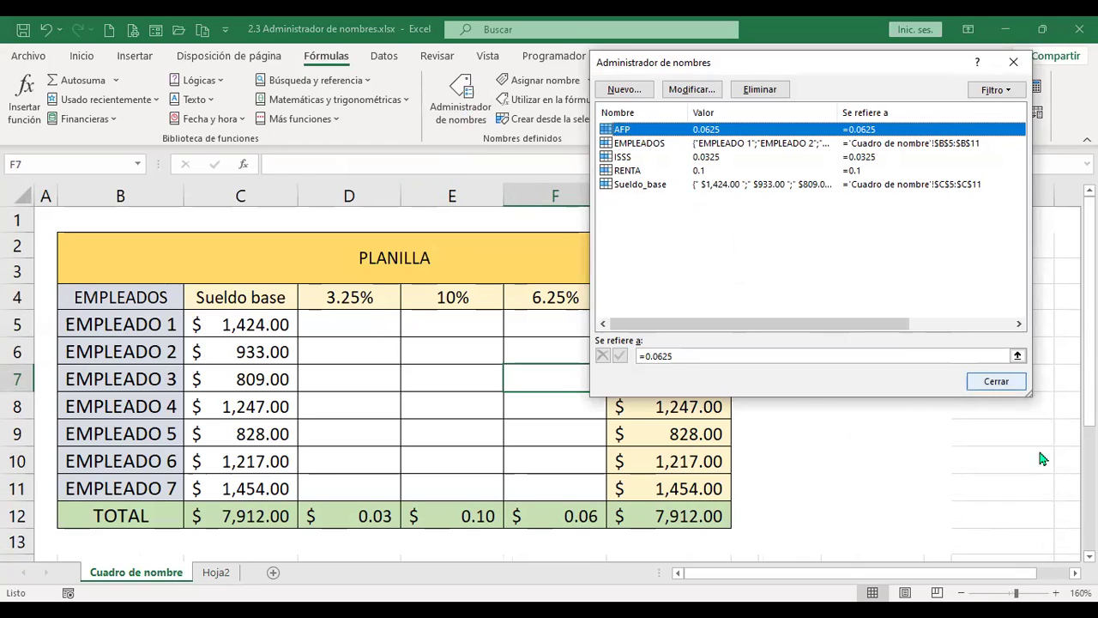
click(996, 381)
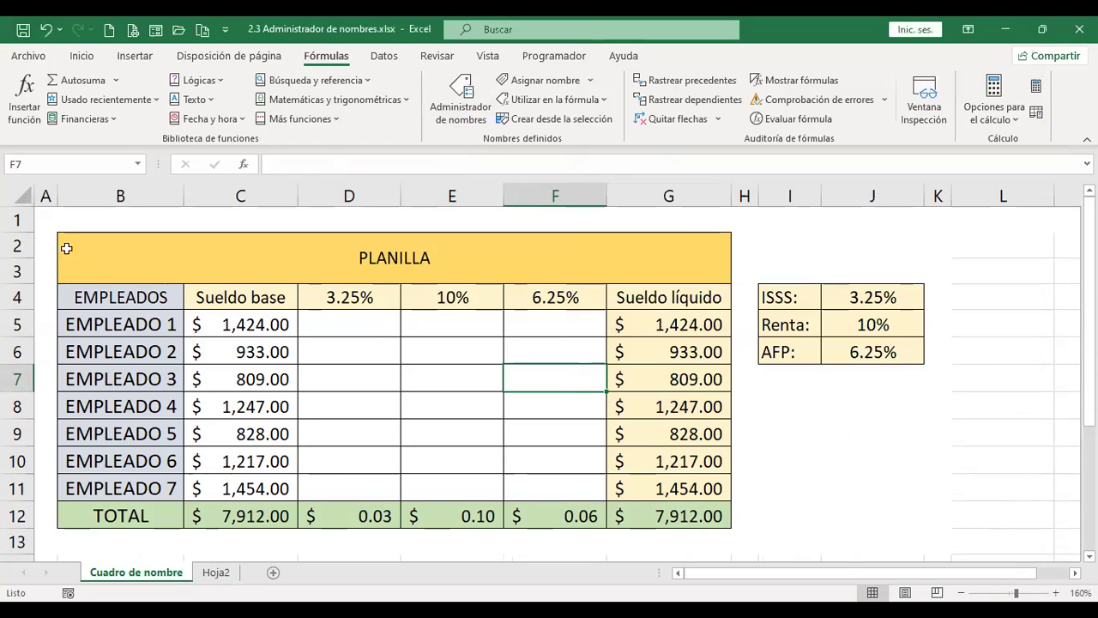
- View the names offered in the Name Box and the Define Name settings for cell F7 without creating a name
click(138, 167)
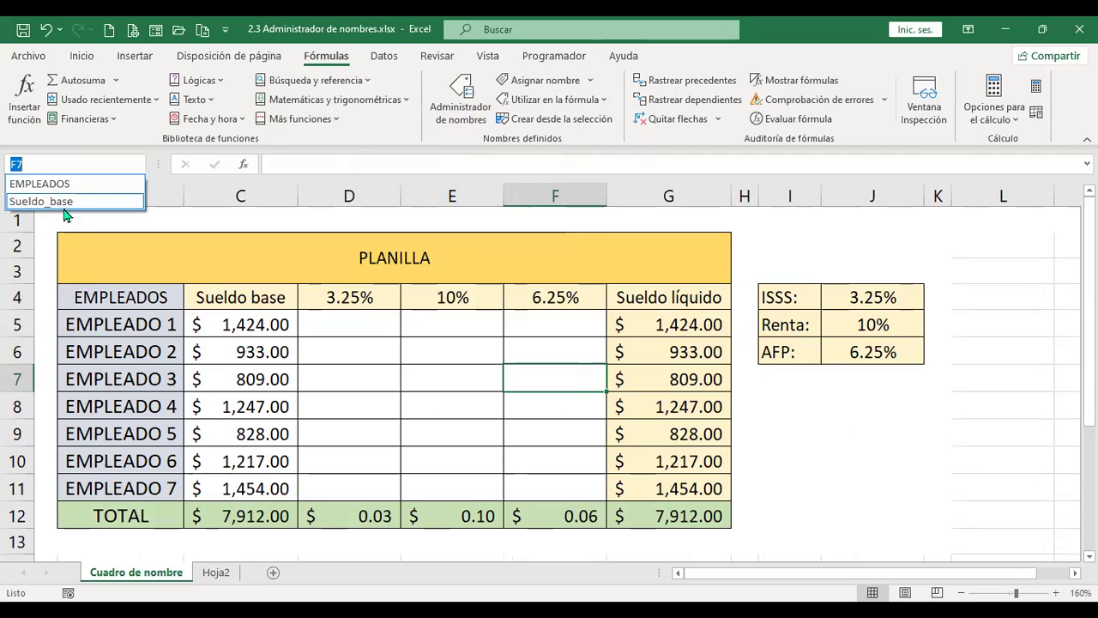
key(Escape)
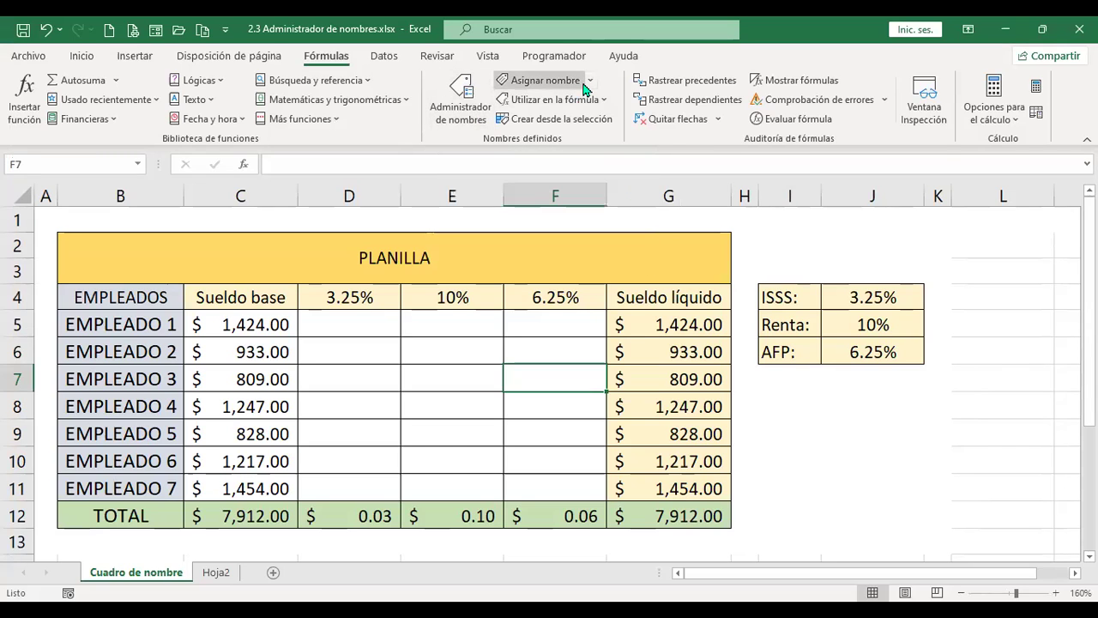
click(540, 80)
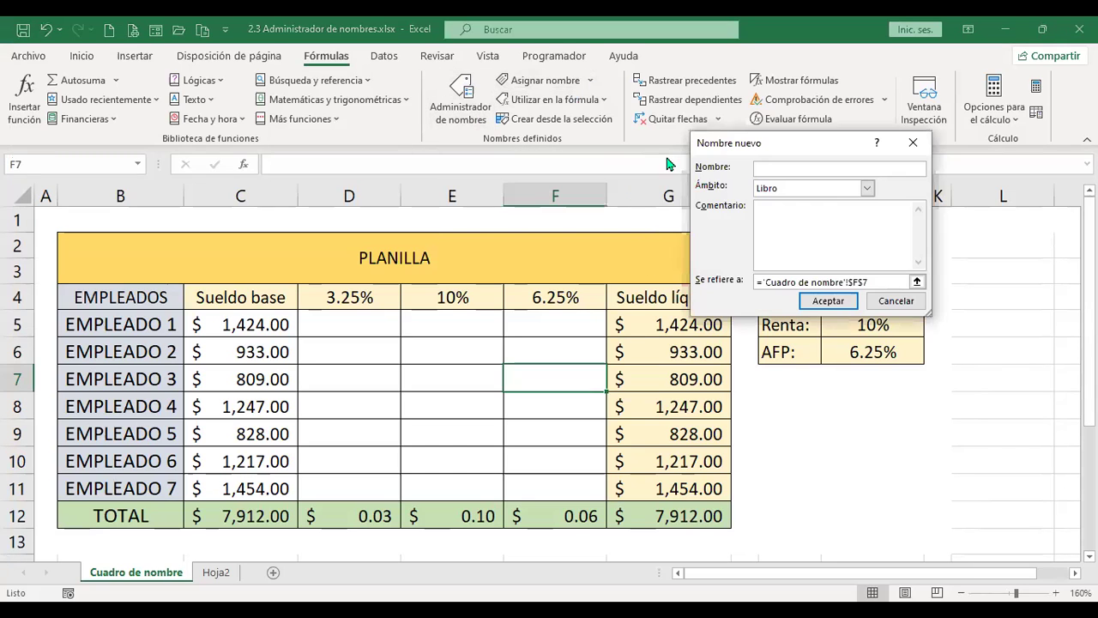
click(895, 300)
- Delete the defined names AFP, EMPLEADOS and ISSS one at a time in the Name Manager
click(461, 101)
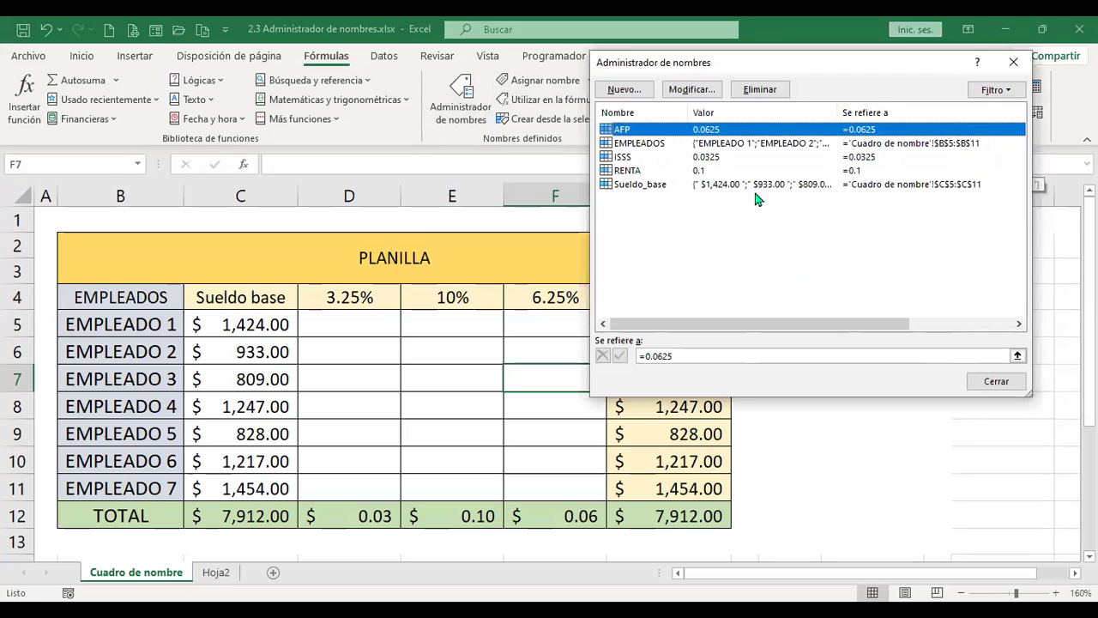
click(746, 92)
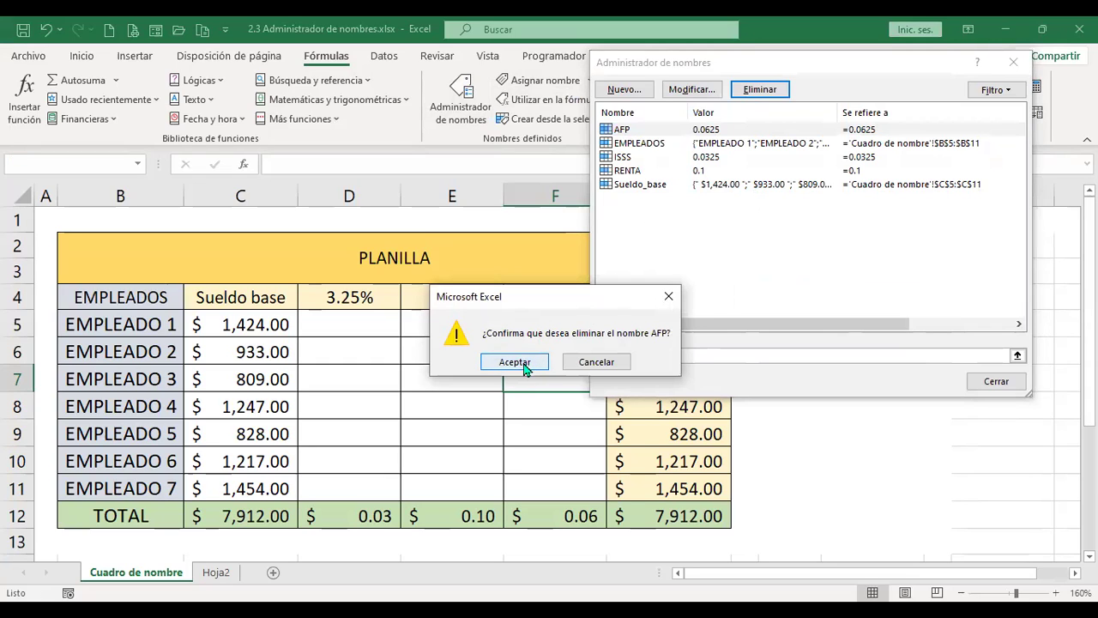
click(524, 363)
click(695, 128)
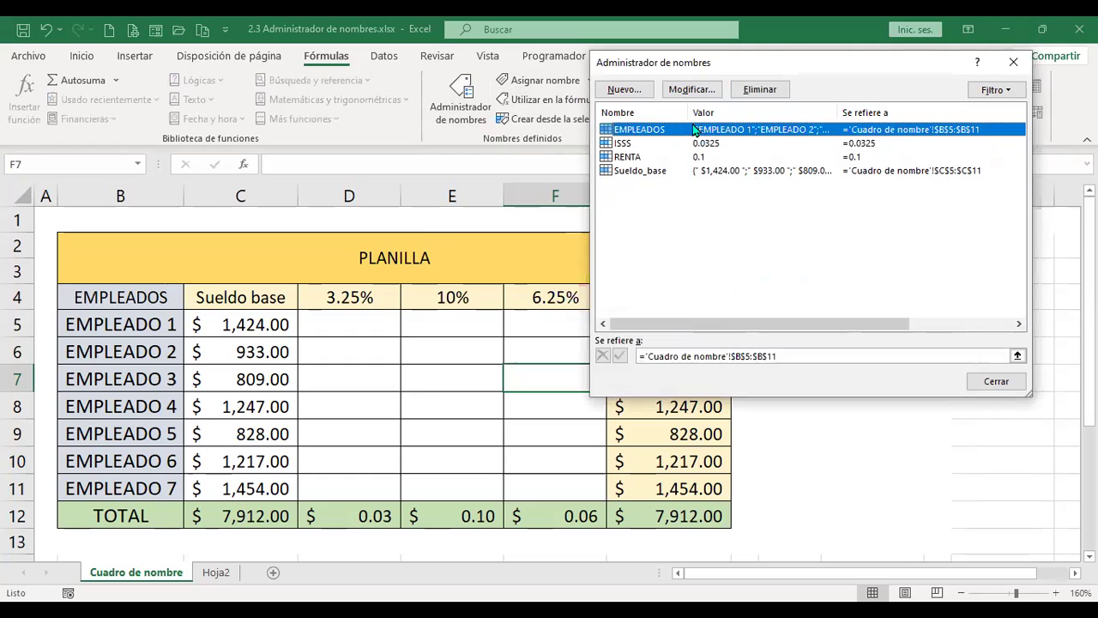
click(759, 89)
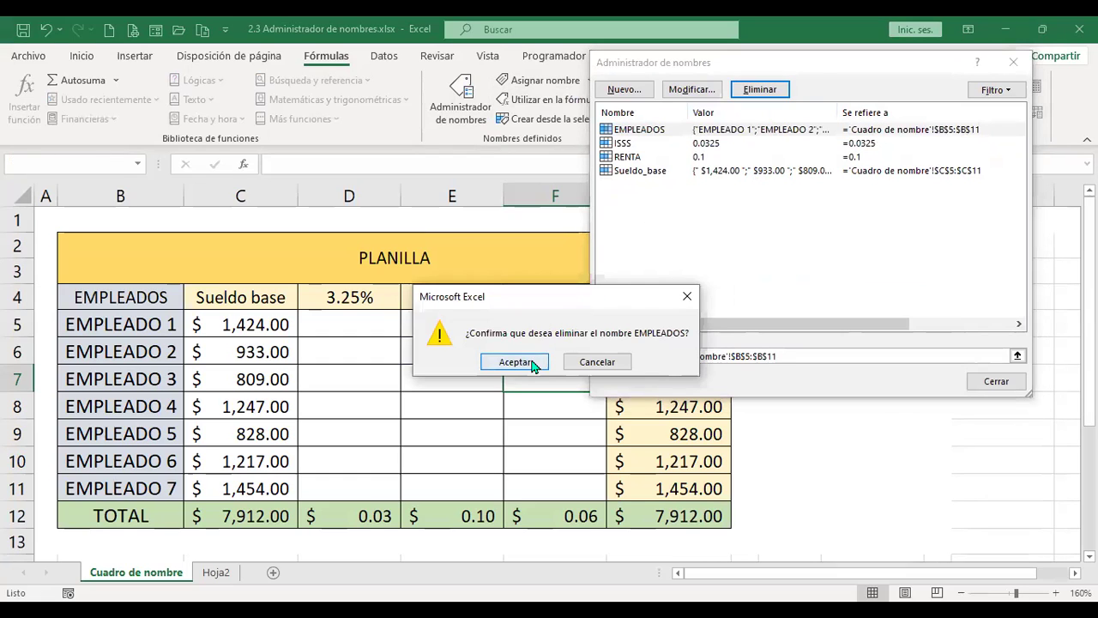
click(531, 363)
click(683, 130)
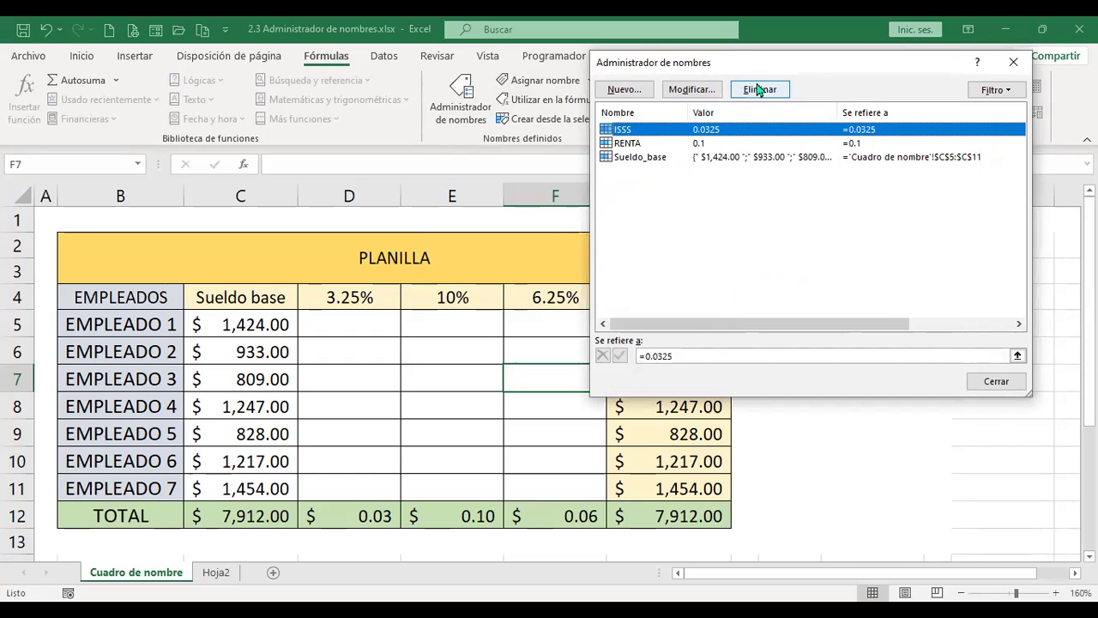
click(759, 89)
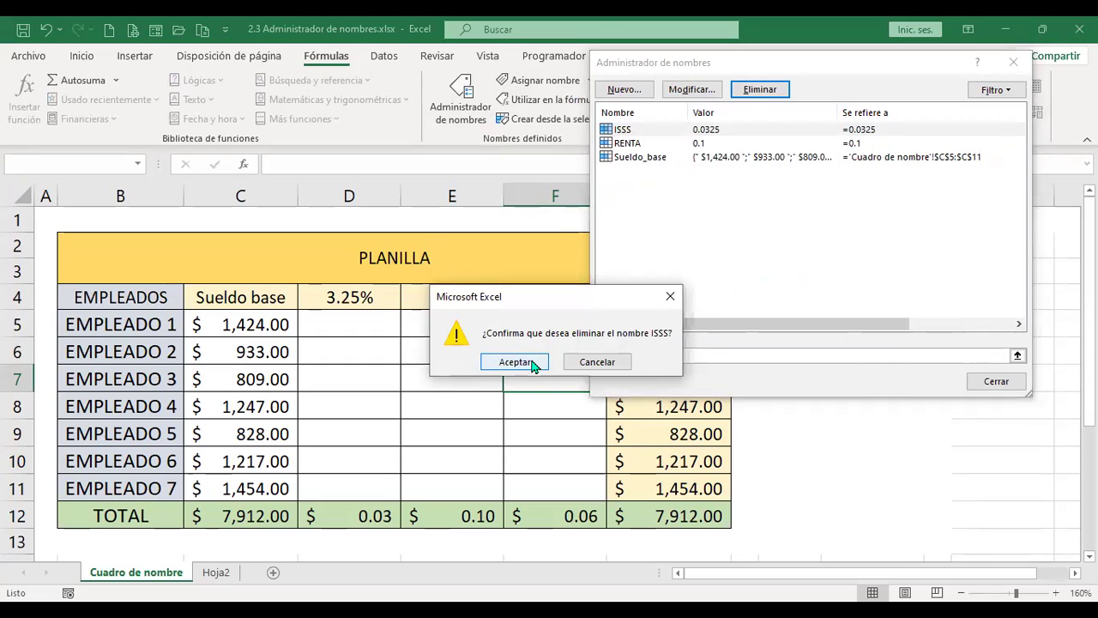
click(532, 363)
- Delete the names RENTA and Sueldo_base together, and open the new-name dialog and cancel it
click(648, 130)
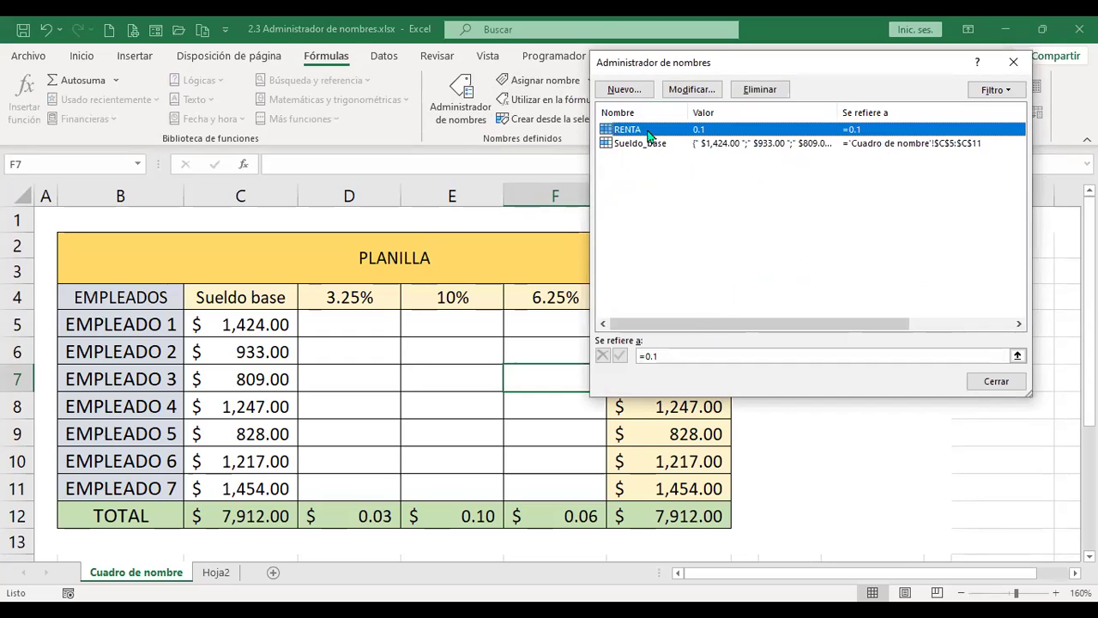
shift+click(665, 142)
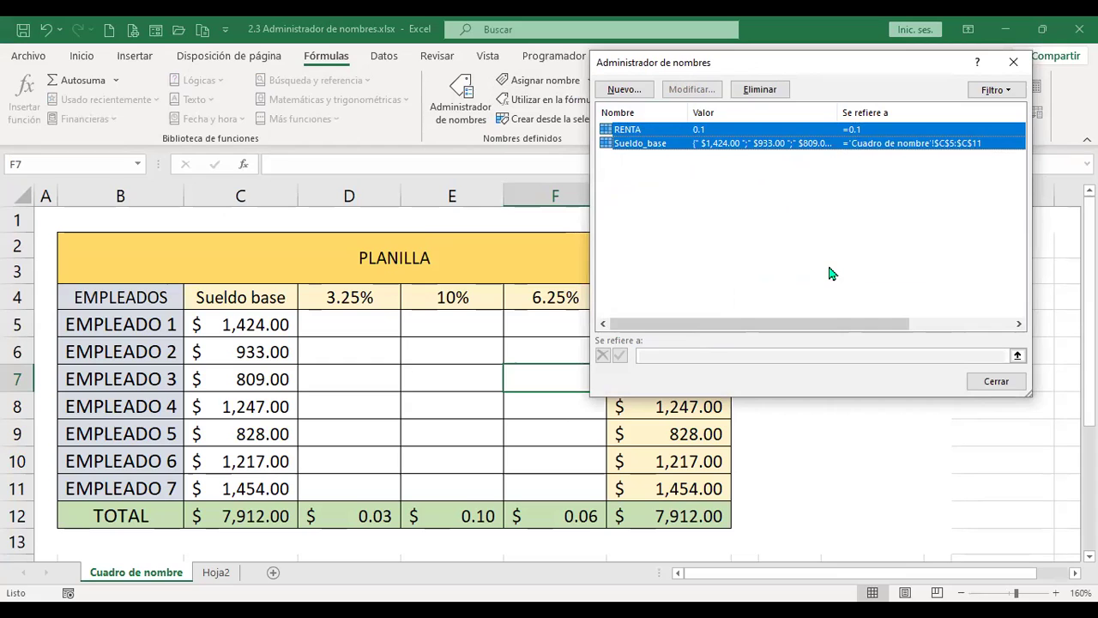
click(624, 130)
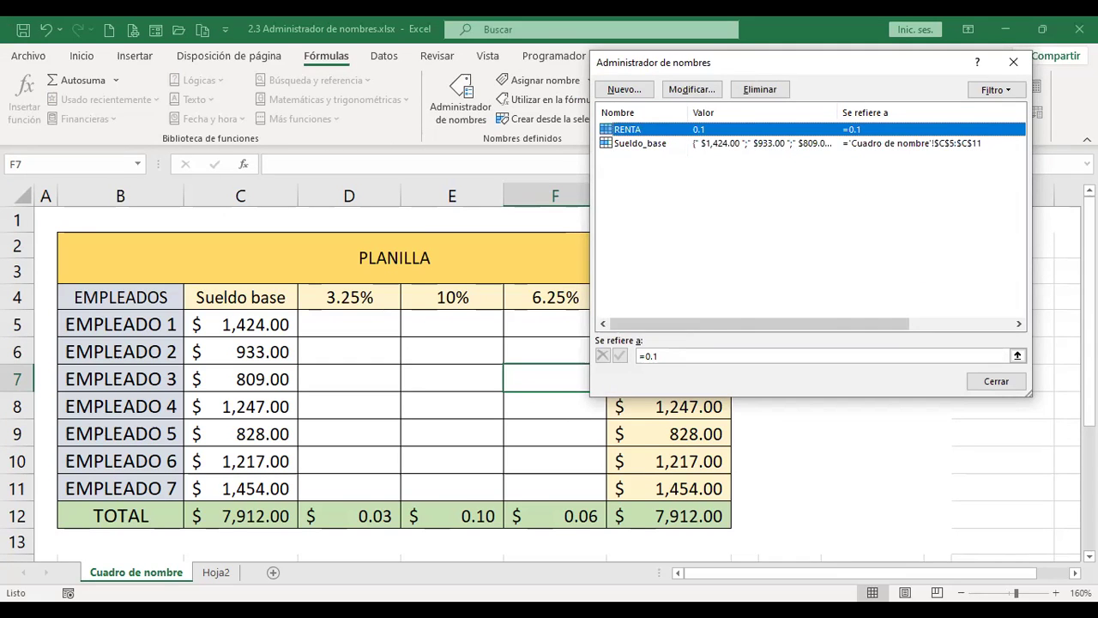
key(shift+Down)
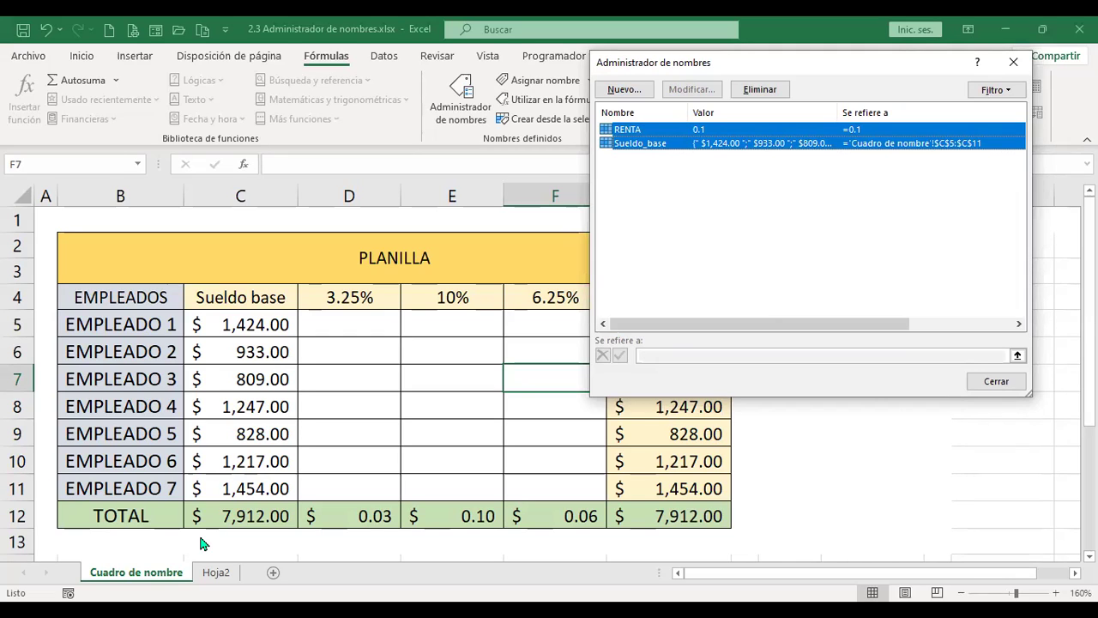
click(776, 93)
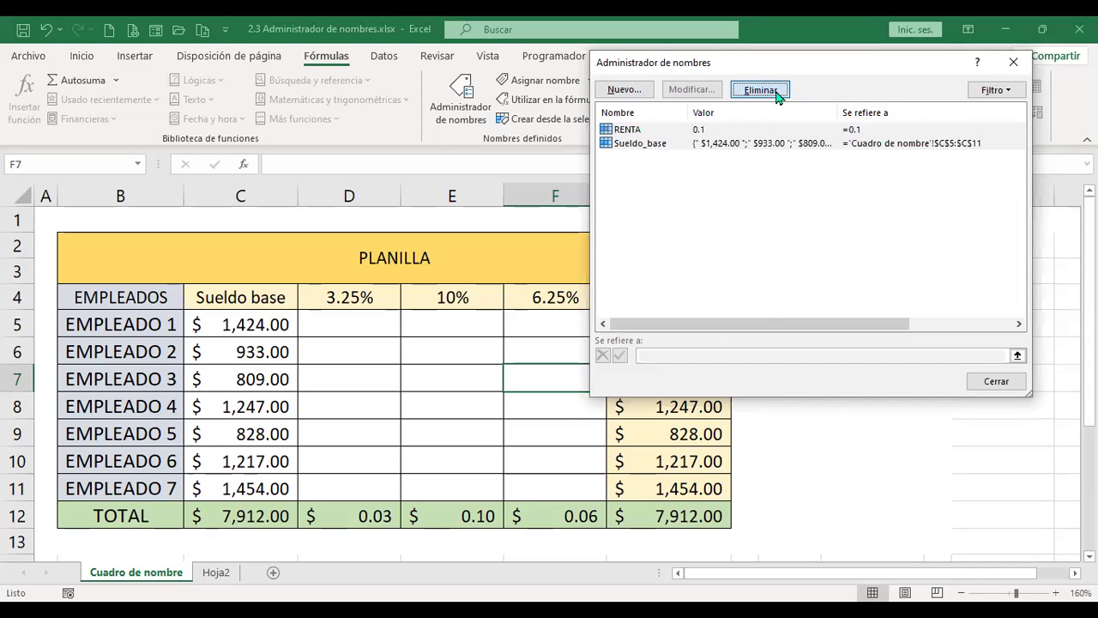
click(514, 362)
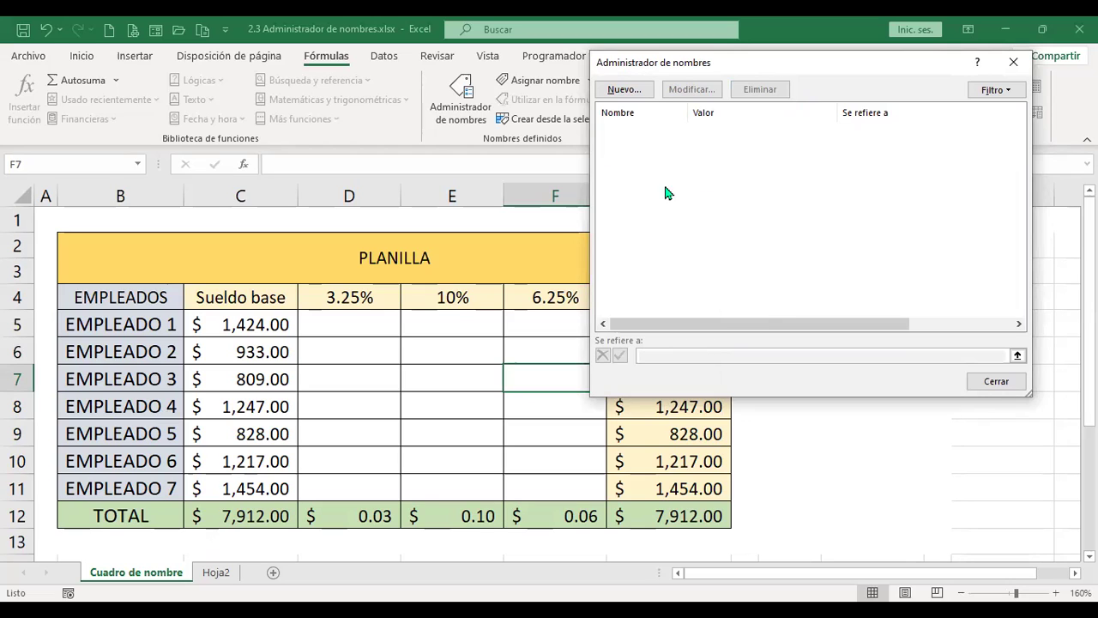
click(642, 93)
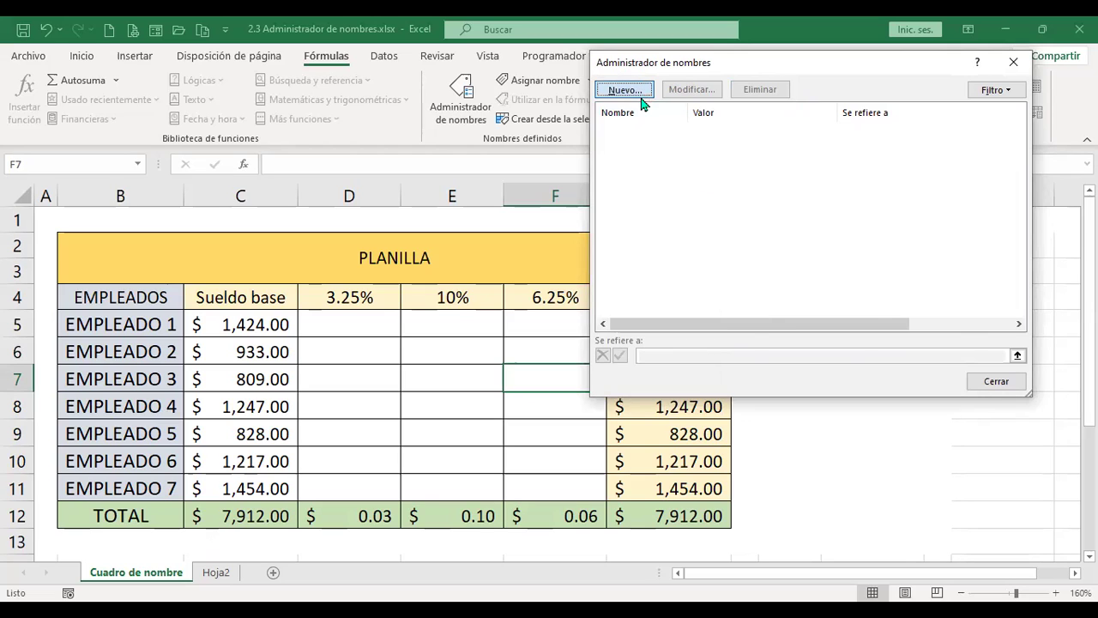
click(885, 307)
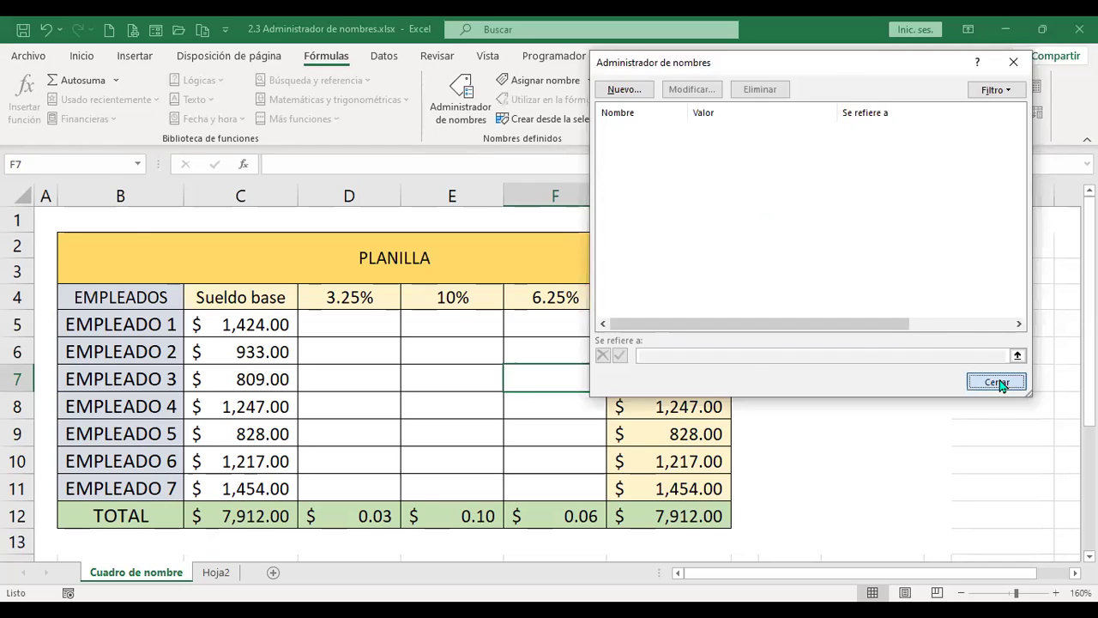
- Close the Name Manager and define the name EMPLEADOS for the employee cells B5:B11 through the Name Box
click(1000, 384)
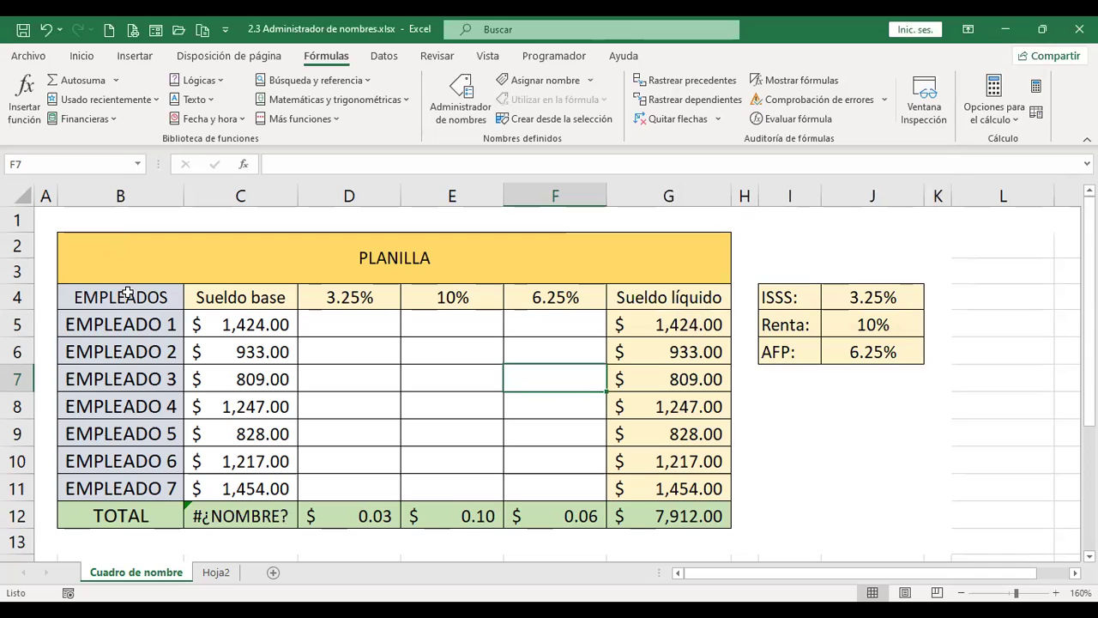
click(144, 325)
drag(143, 325, 134, 483)
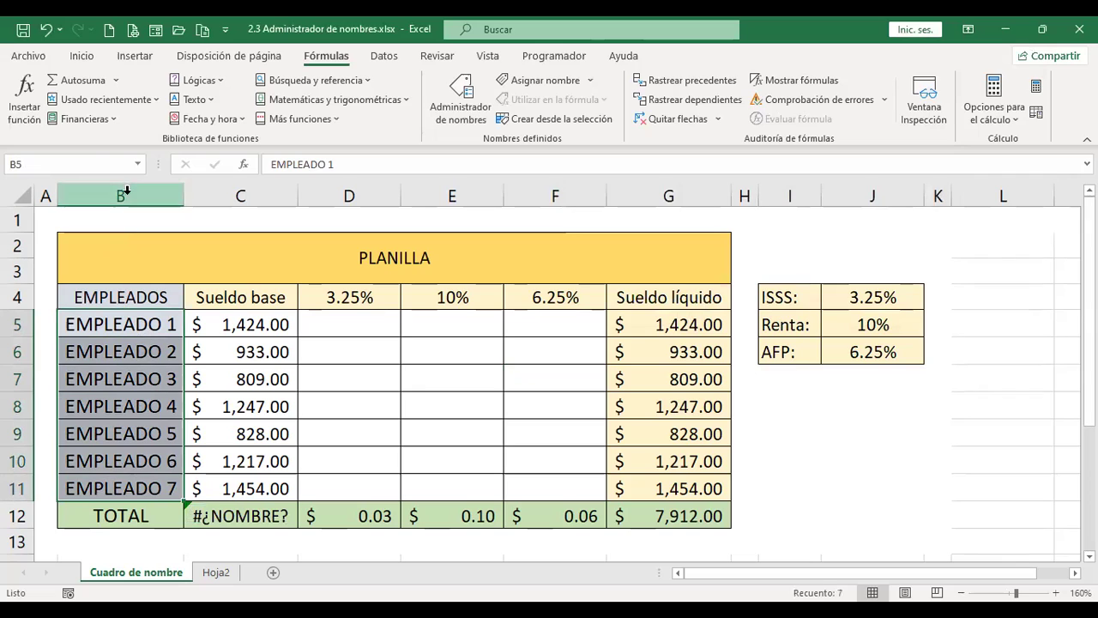
click(84, 163)
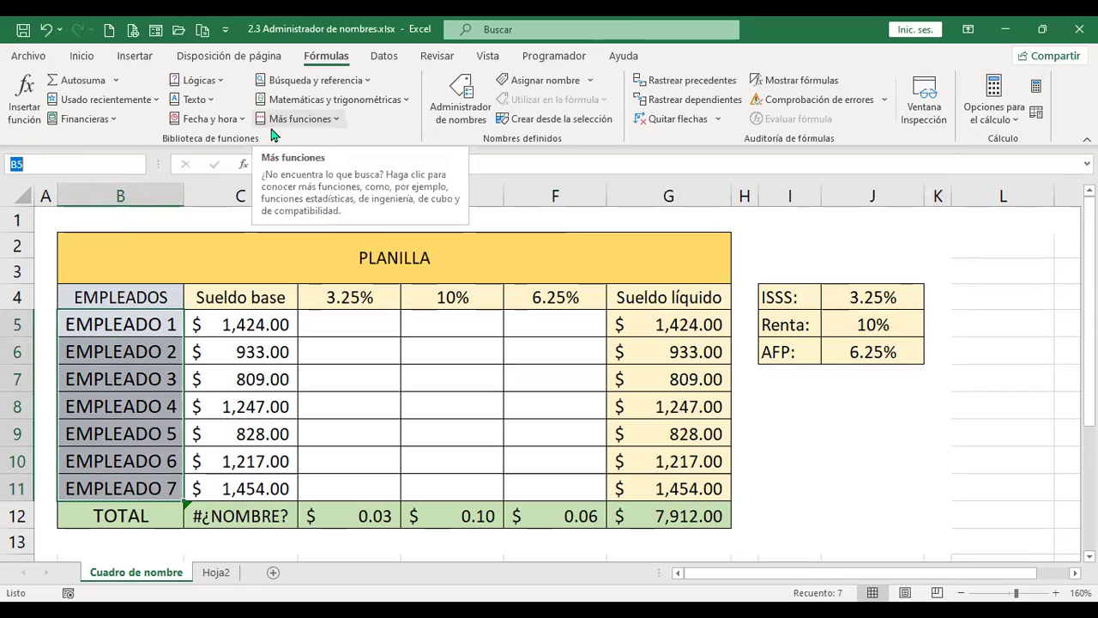
text(EMPLEAD)
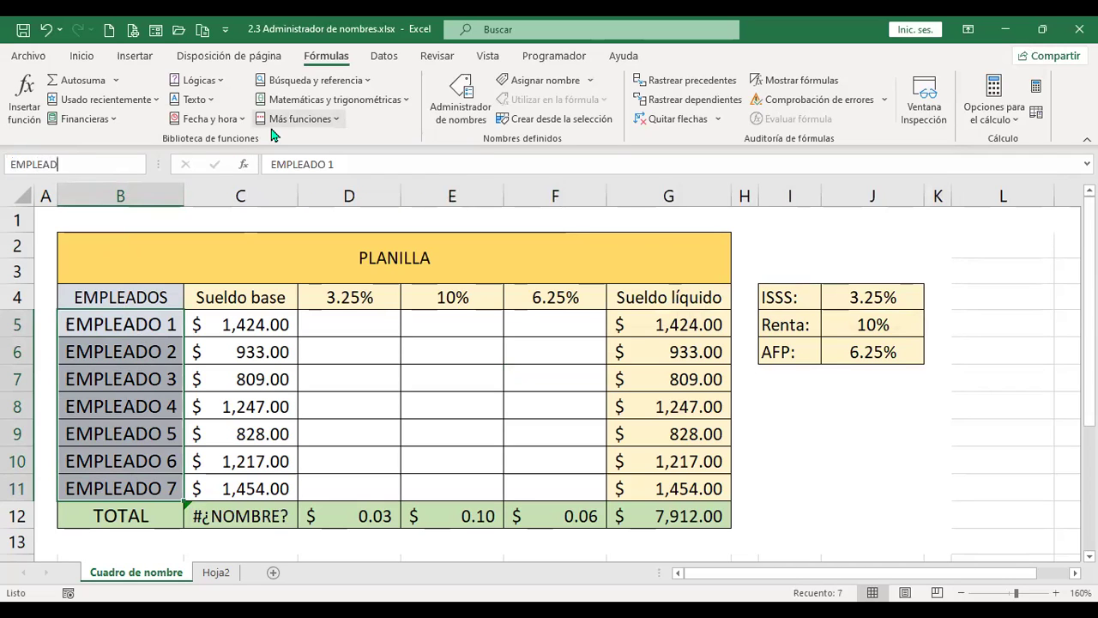
key(Return)
- Go to the range named EMPLEADOS from the Name Box list and review its entry in the Name Manager
click(344, 366)
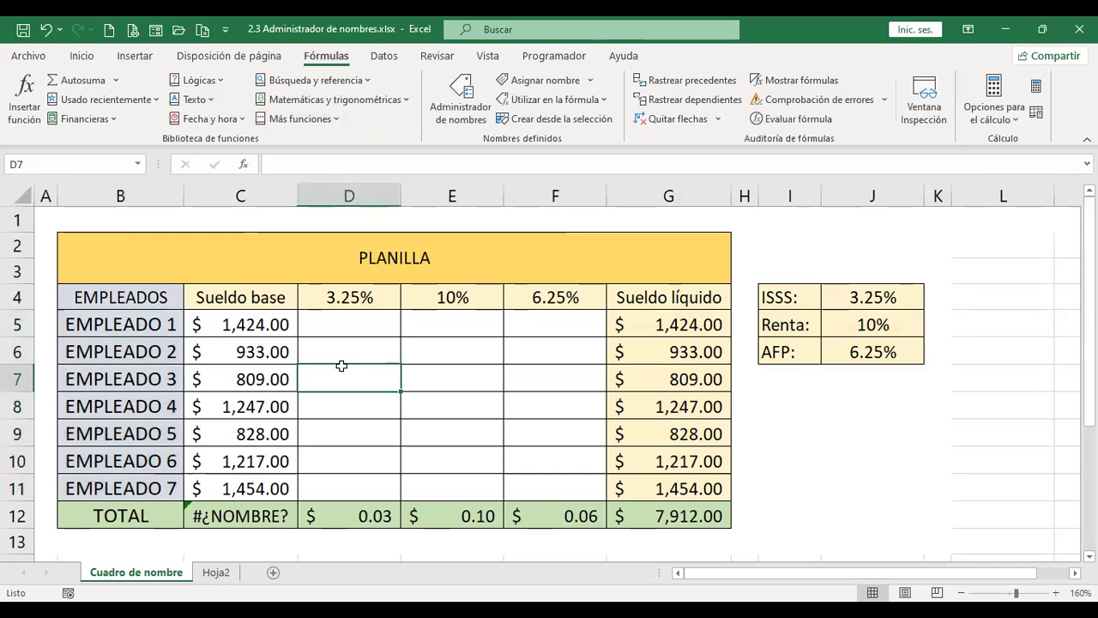
click(140, 165)
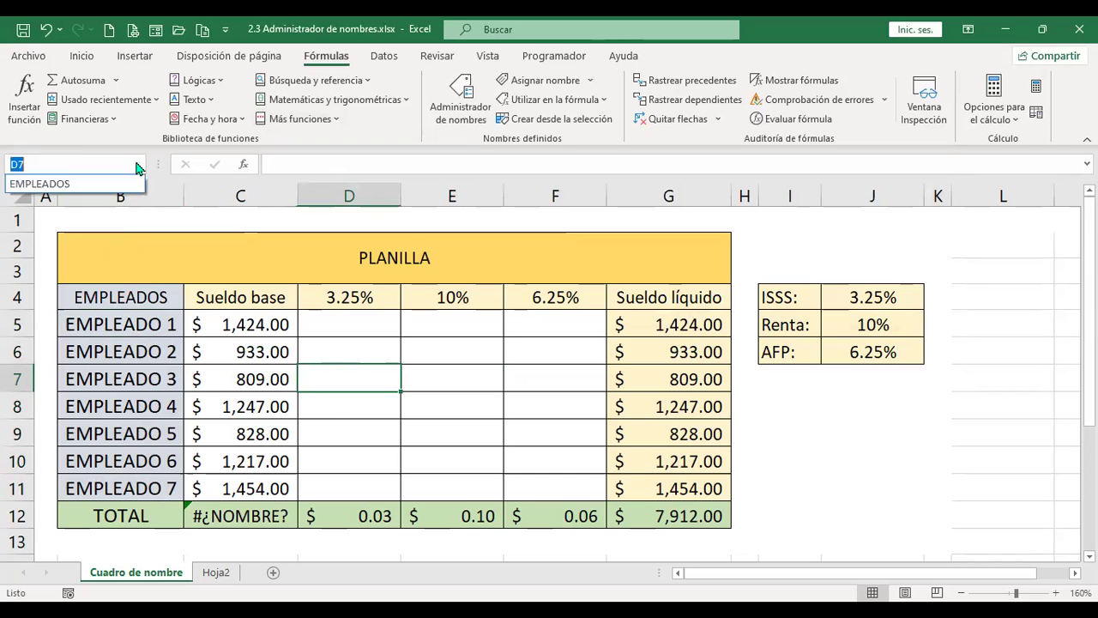
click(45, 184)
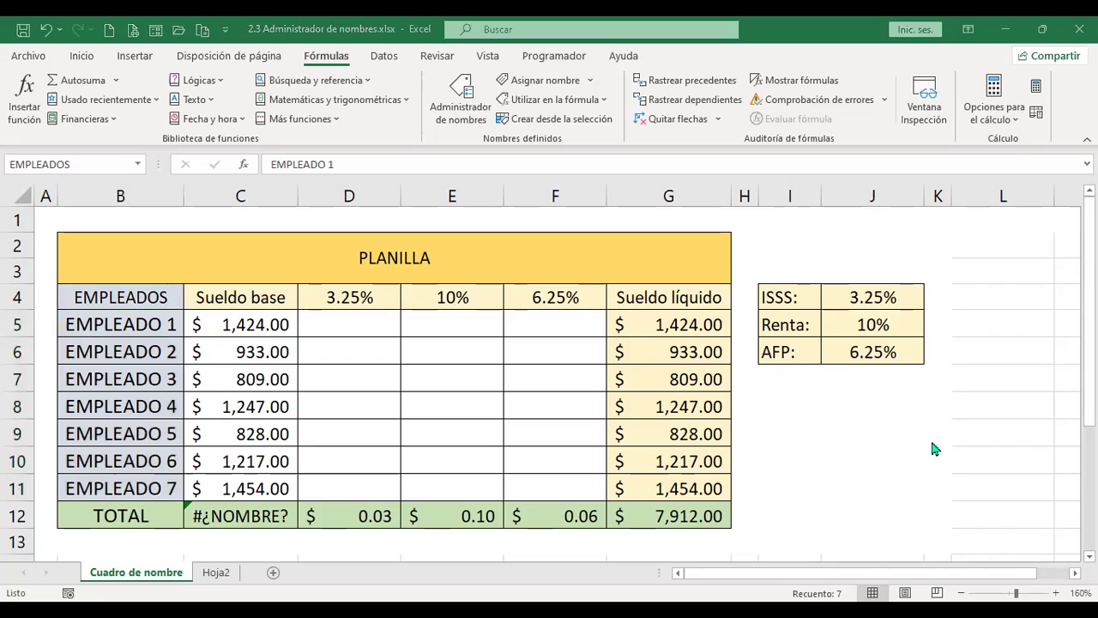
click(257, 315)
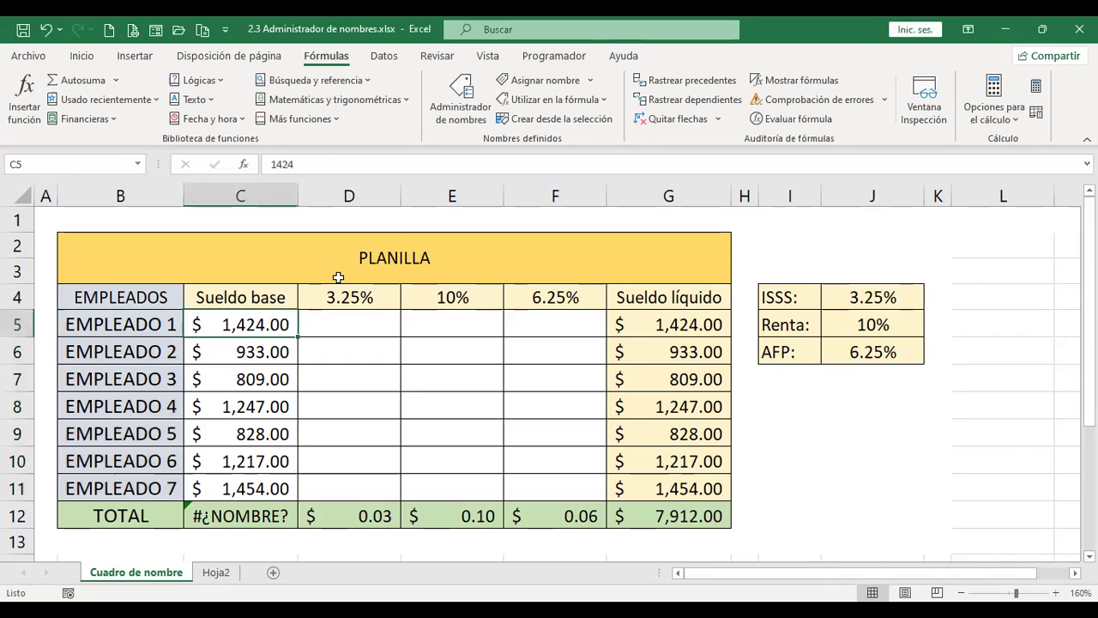
click(454, 115)
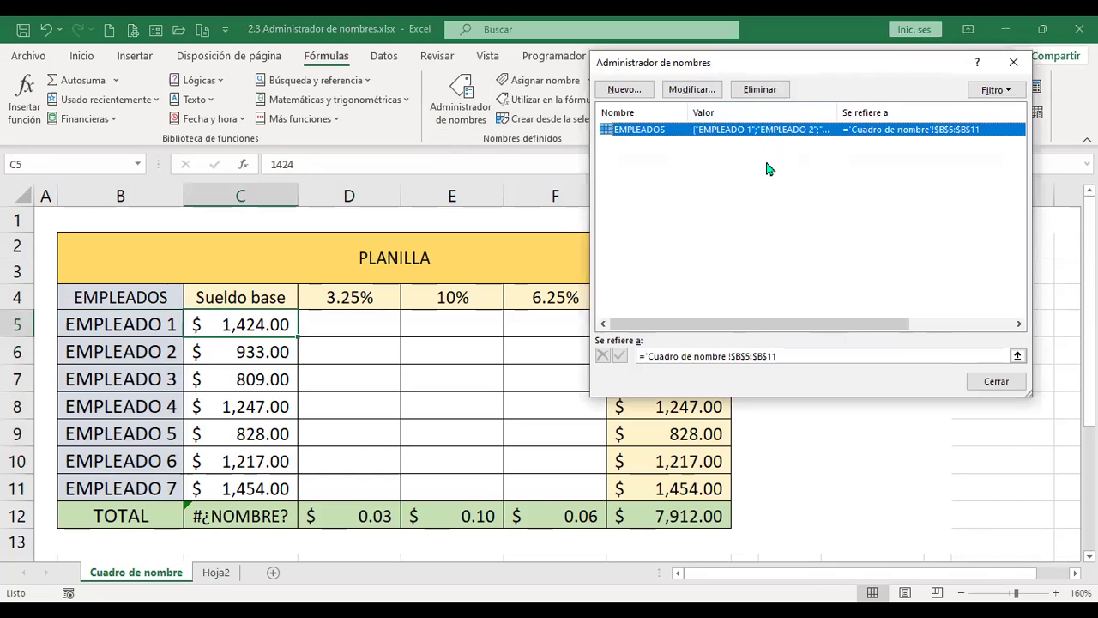
click(995, 381)
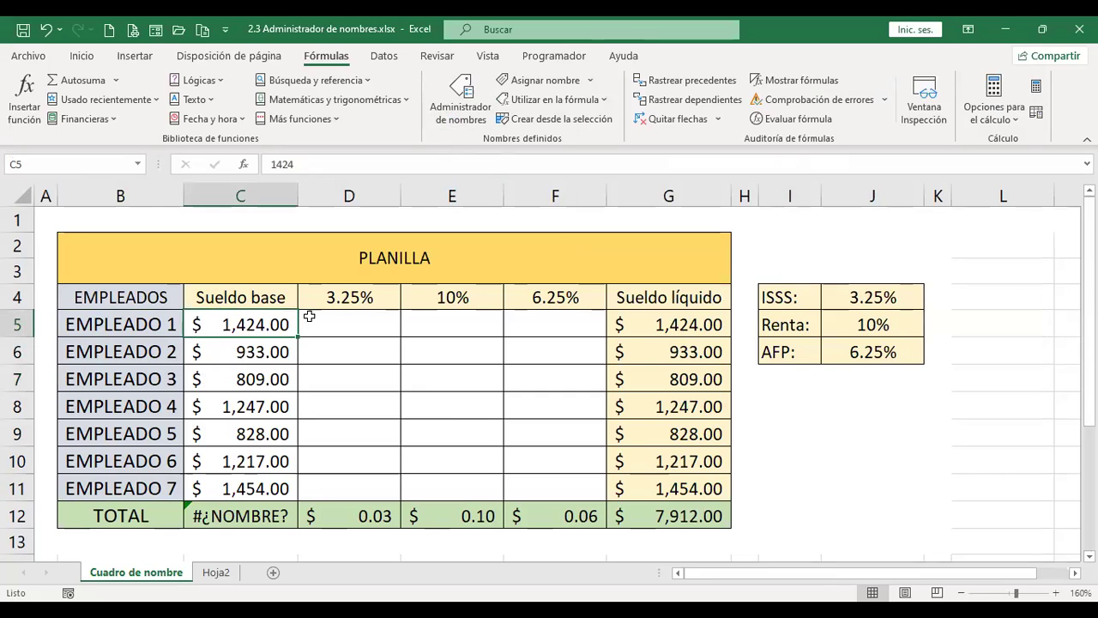
click(351, 299)
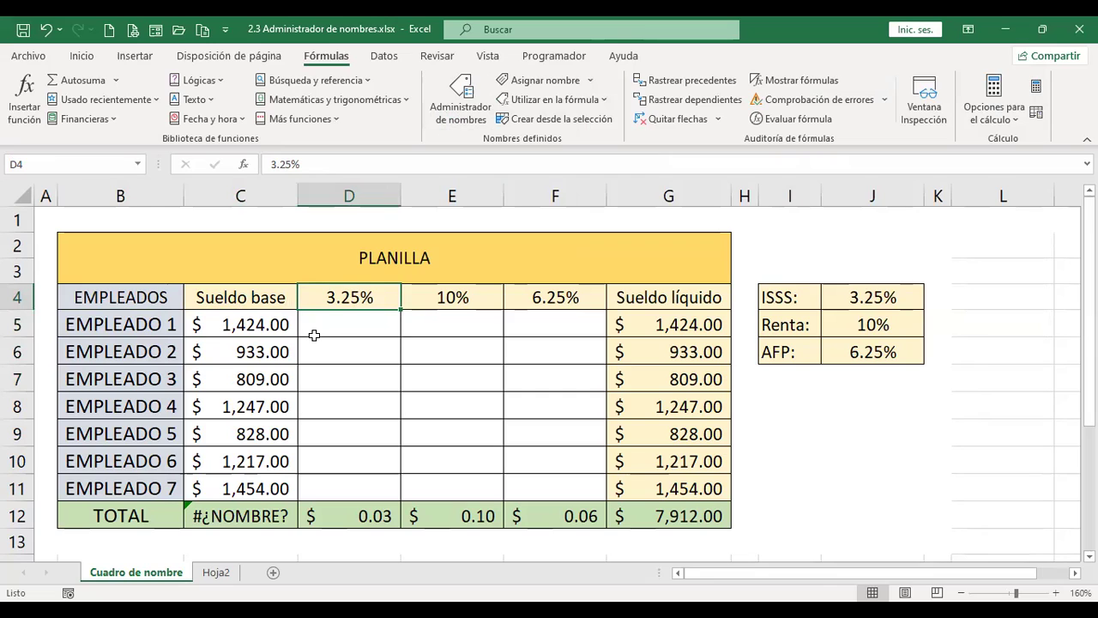
click(357, 323)
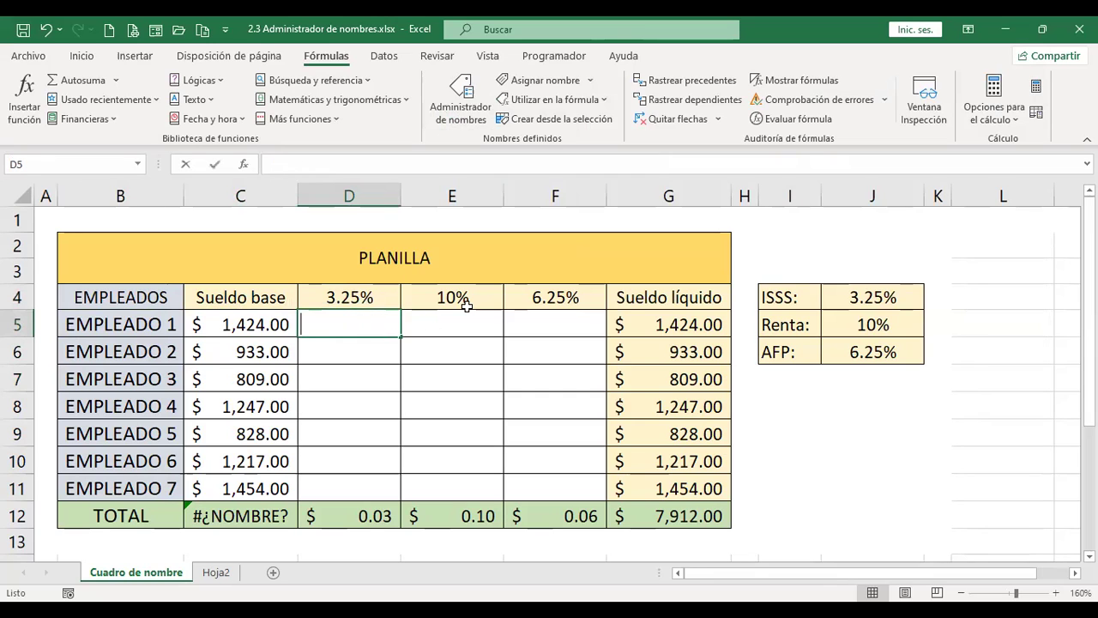
text(+)
click(255, 320)
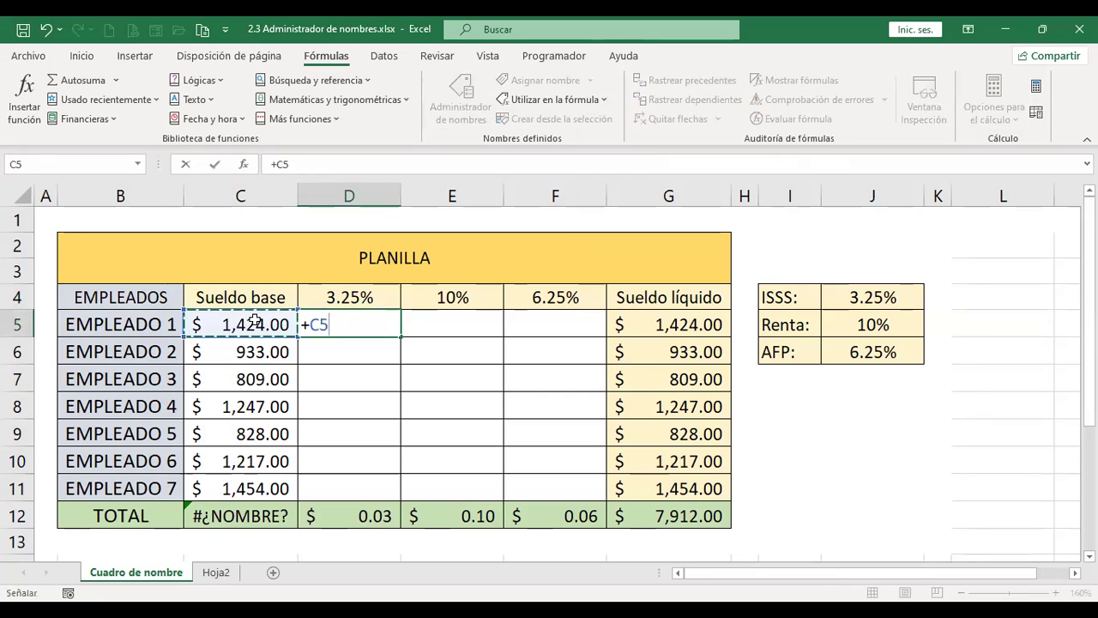
text(*)
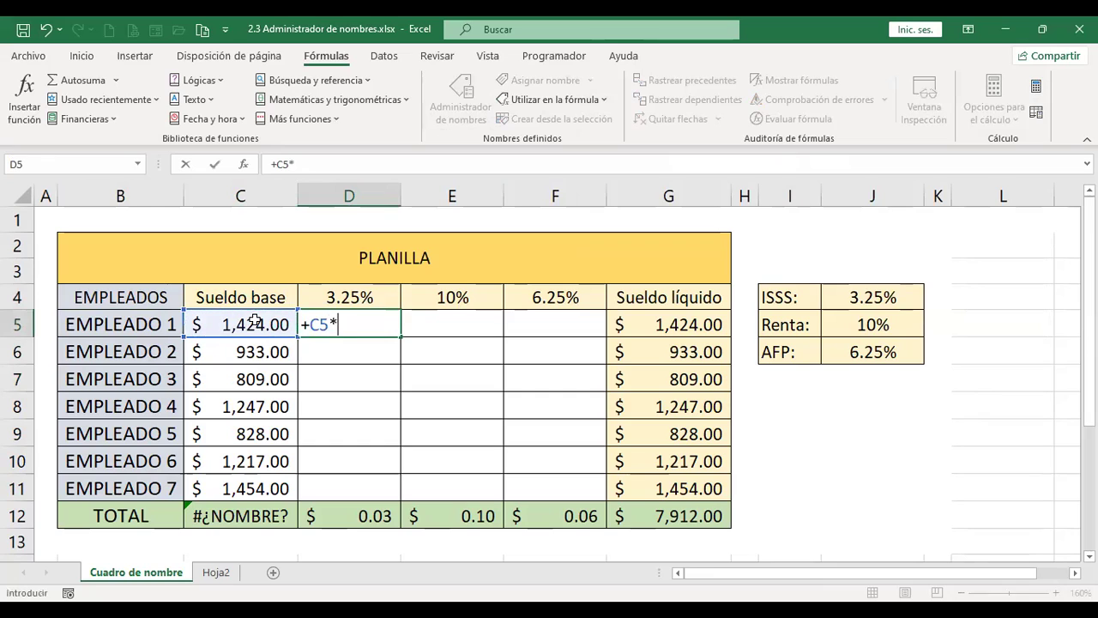
click(353, 297)
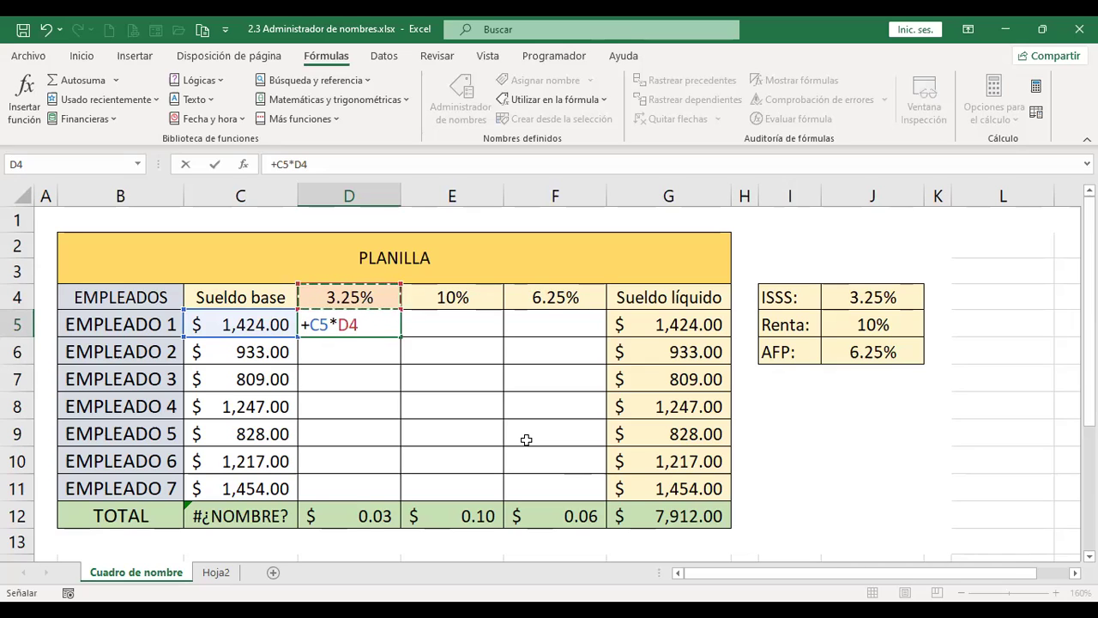
key(Escape)
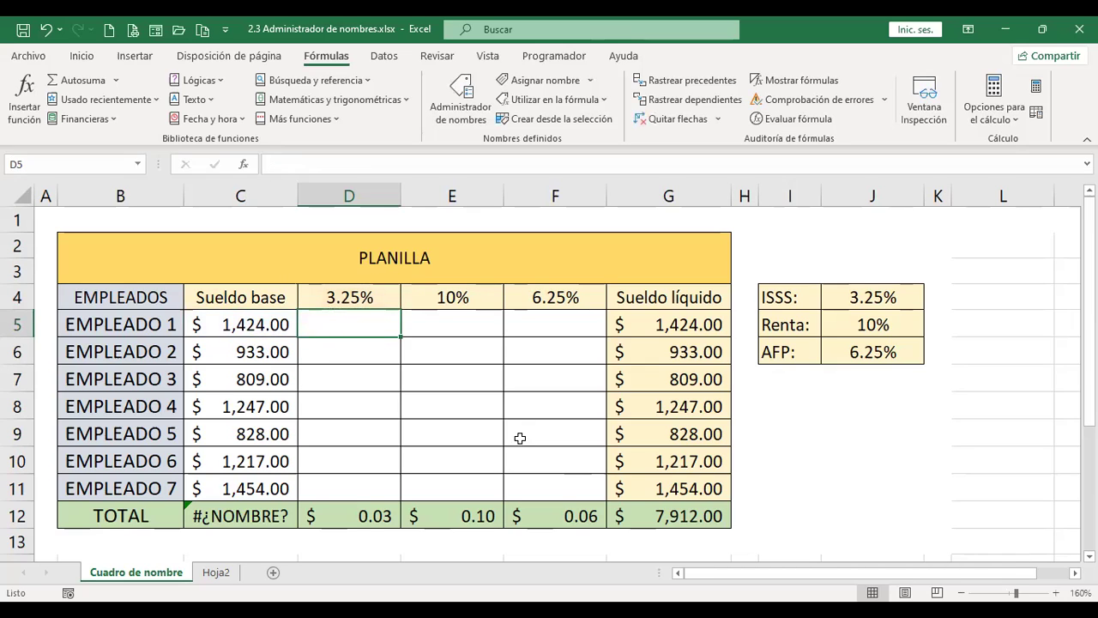
- Inspect the =SUMA(Sueldo_base) formula in cell C12 and clear it from the TOTAL row
click(235, 530)
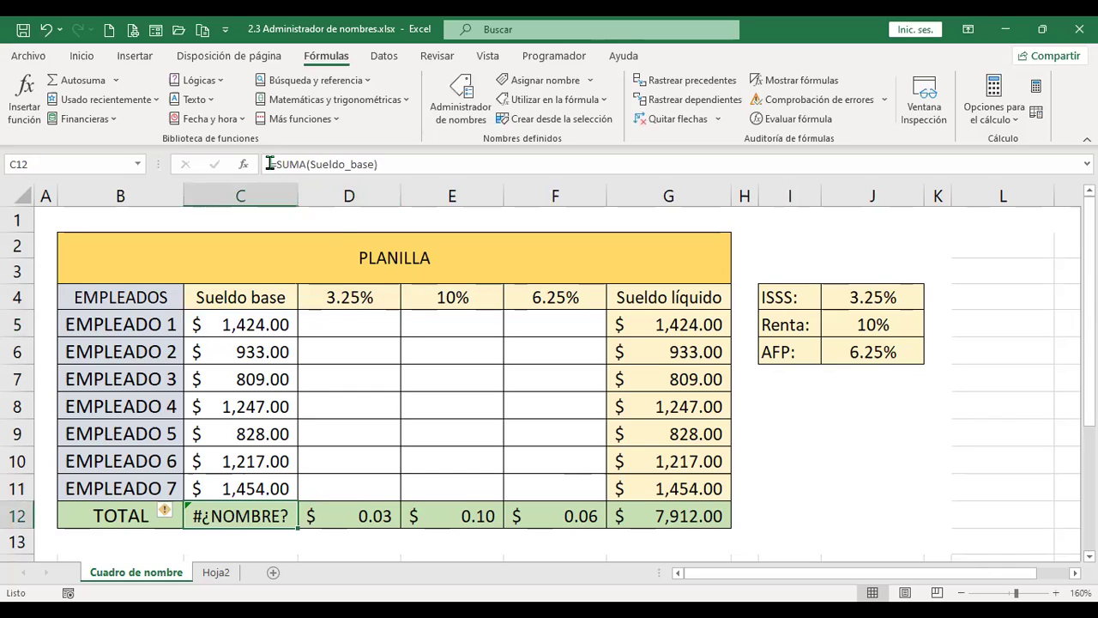
click(437, 165)
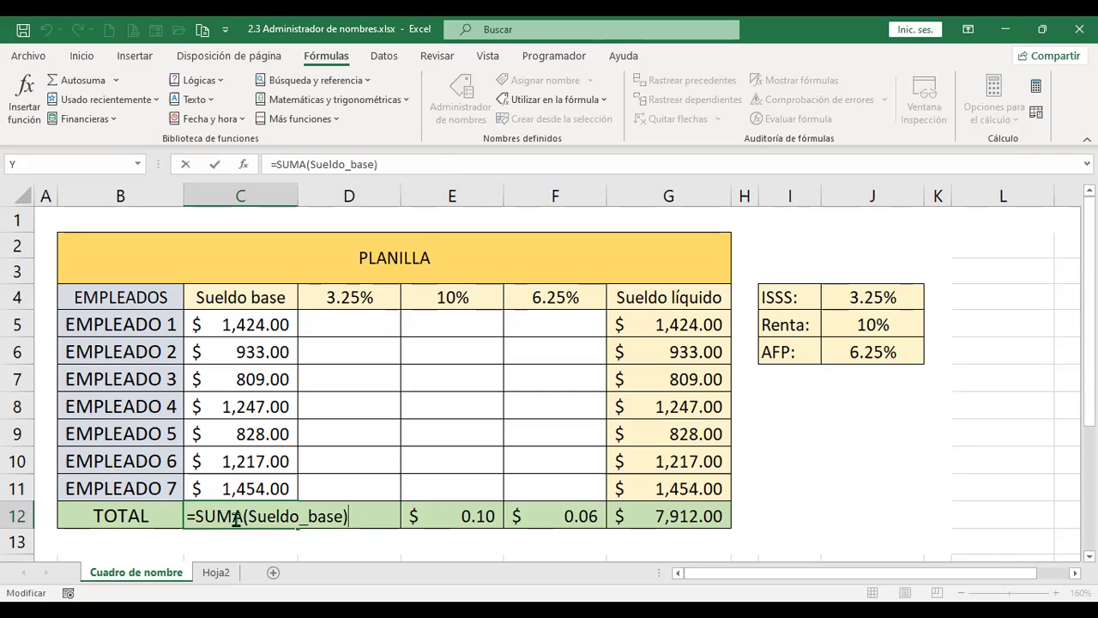
key(Return)
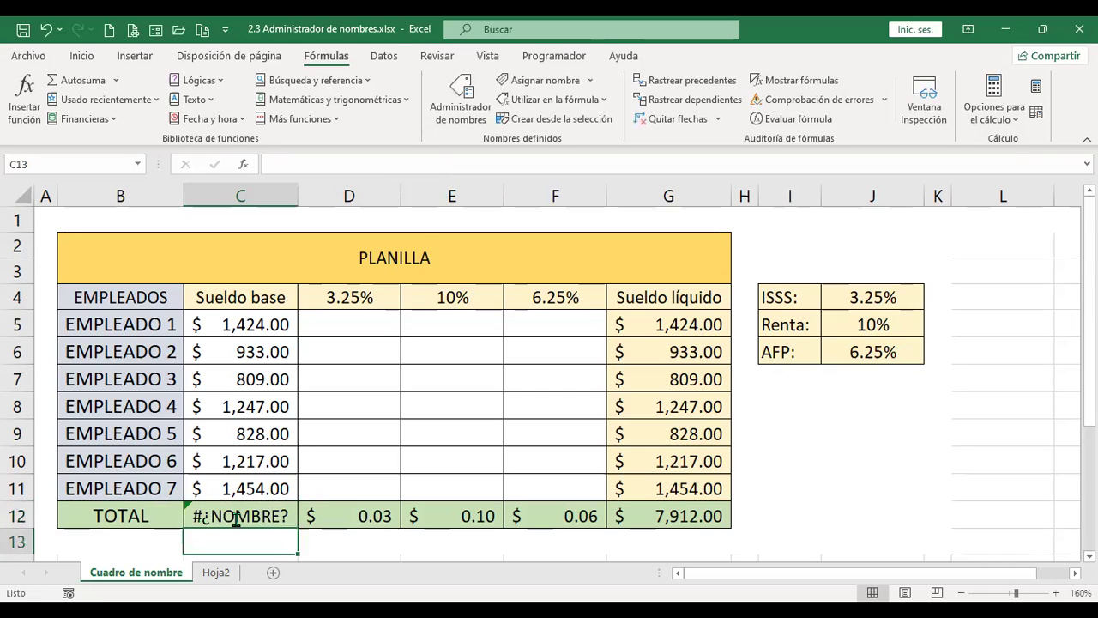
click(236, 518)
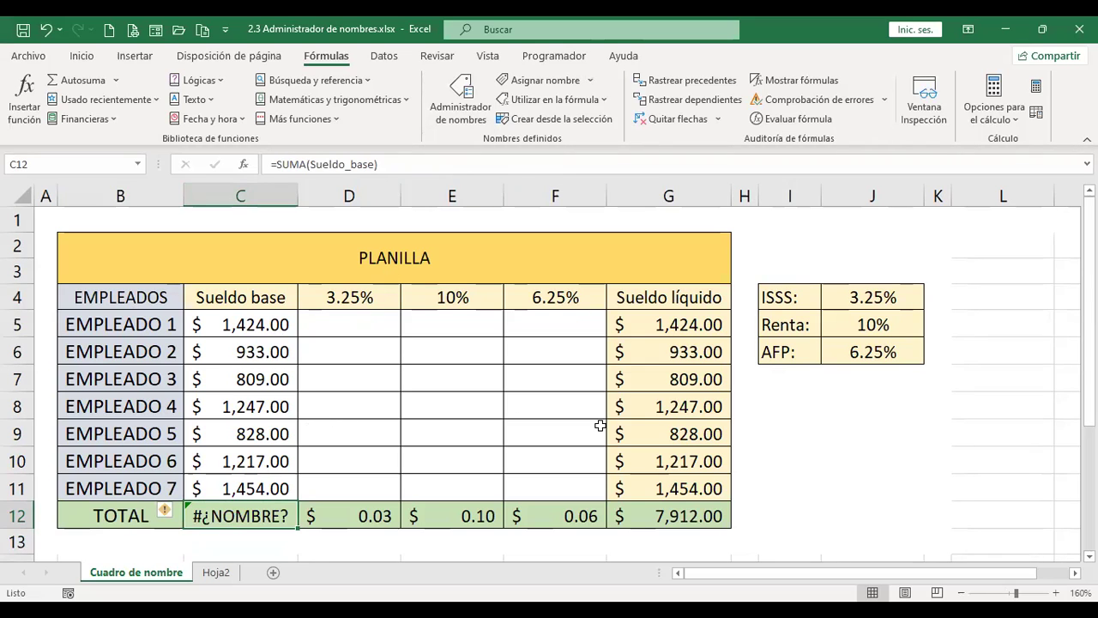
key(Delete)
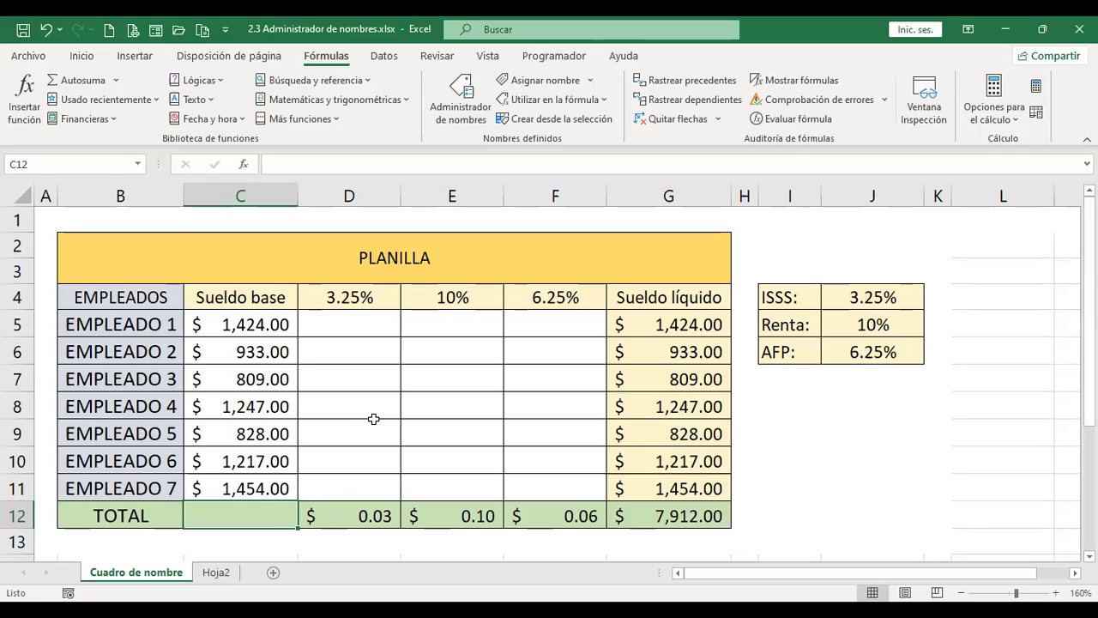
- Delete the defined name EMPLEADOS in the Name Manager and close the manager
click(459, 125)
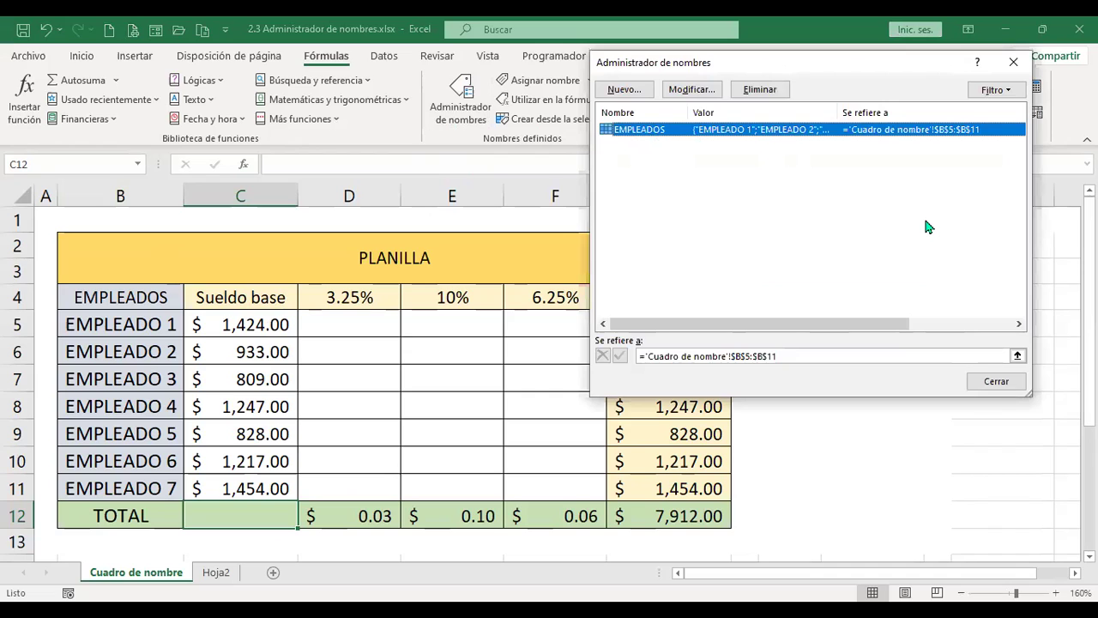
click(760, 91)
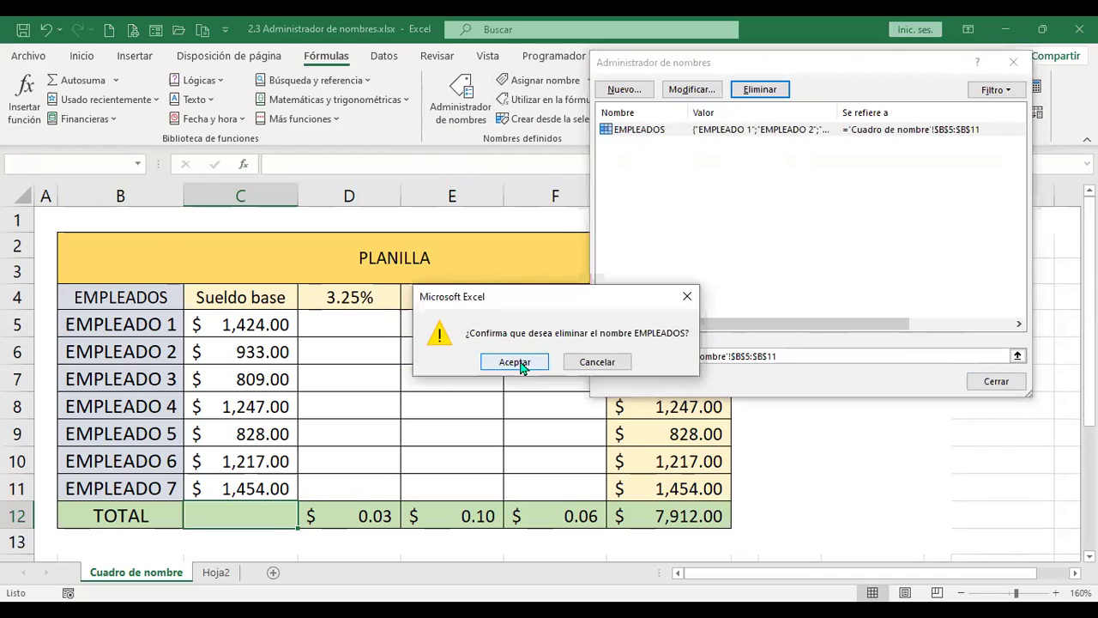
click(515, 362)
click(993, 382)
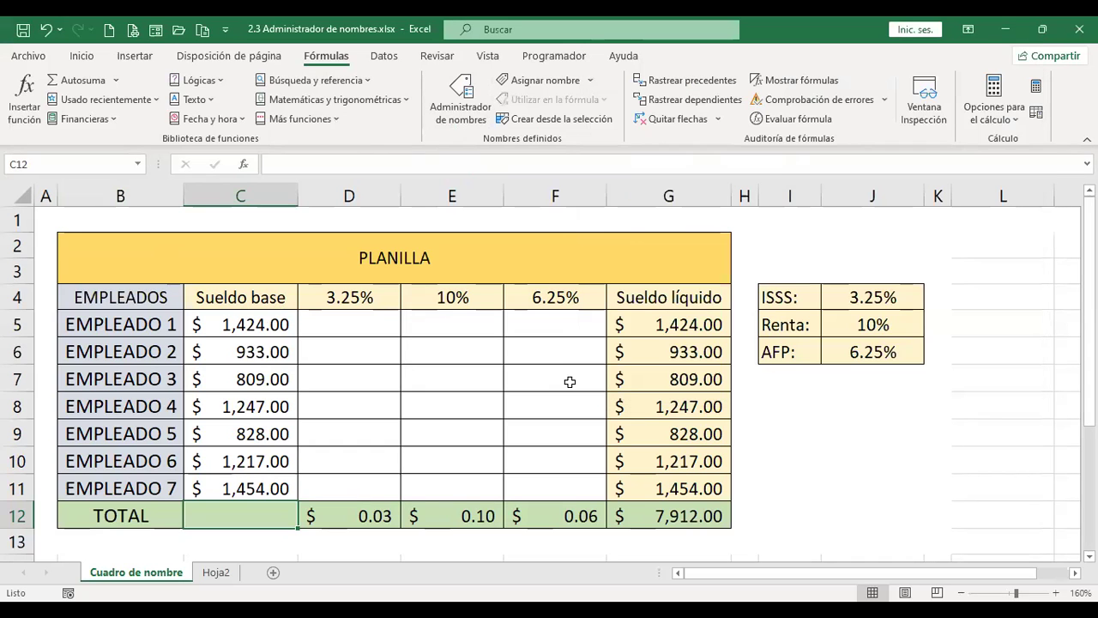
- Check the Name Manager, the new-name settings for cell C5 and the Name Box list without creating a name
click(266, 328)
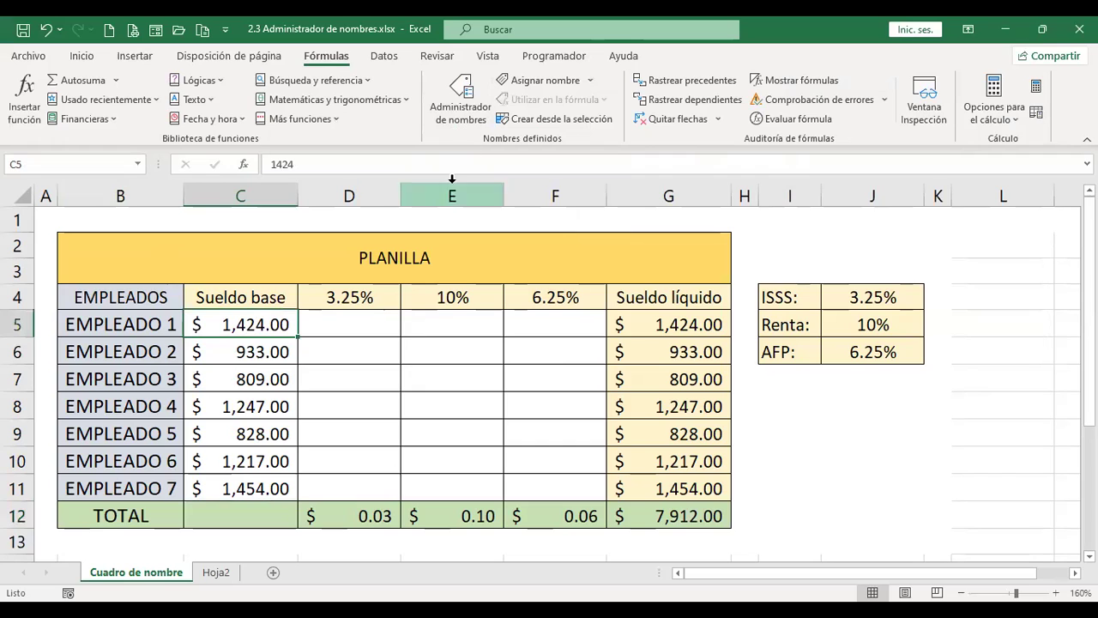
click(463, 128)
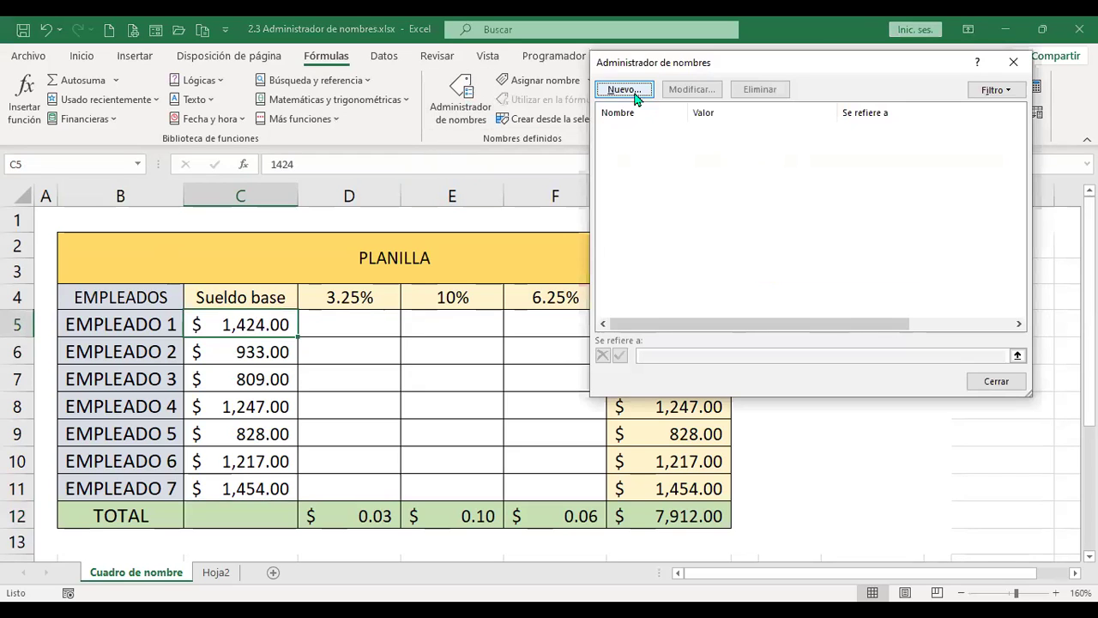
click(624, 90)
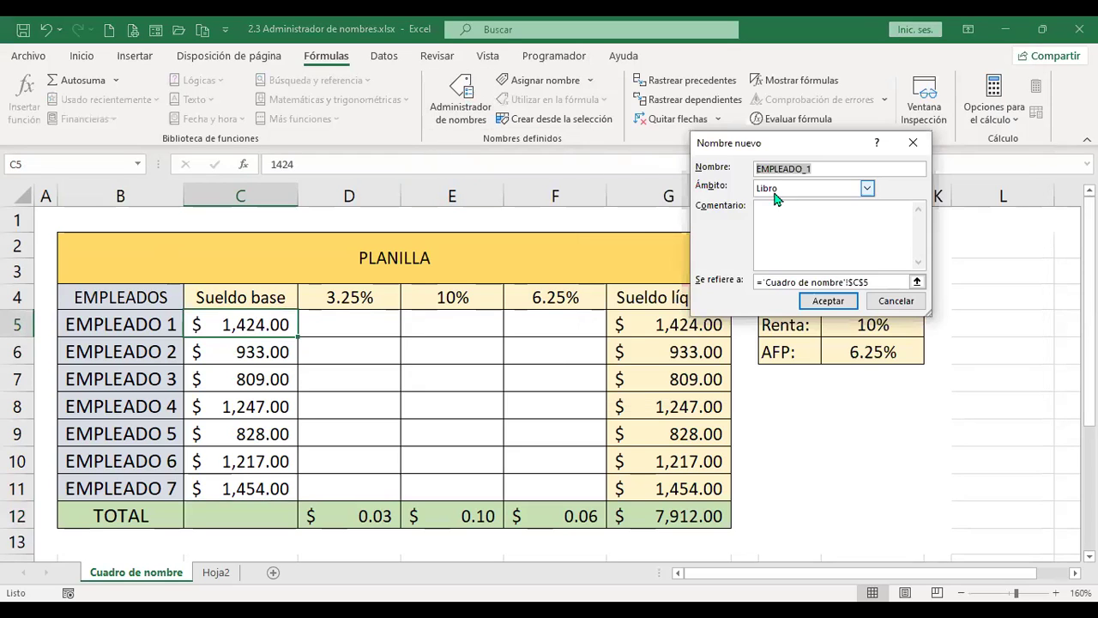
click(897, 302)
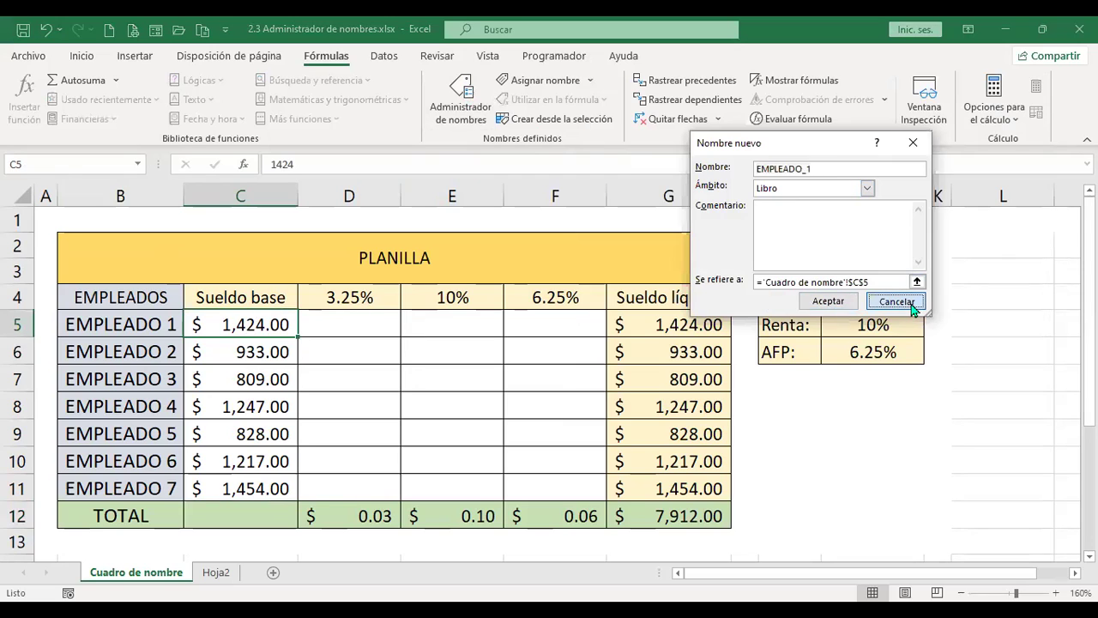
click(992, 380)
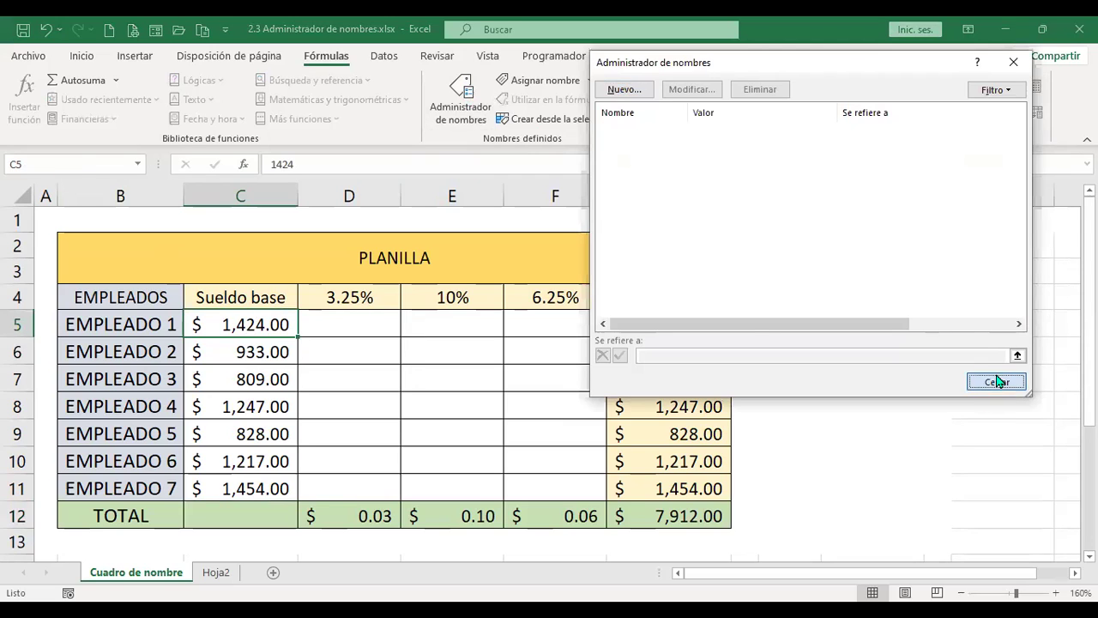
click(136, 164)
click(137, 164)
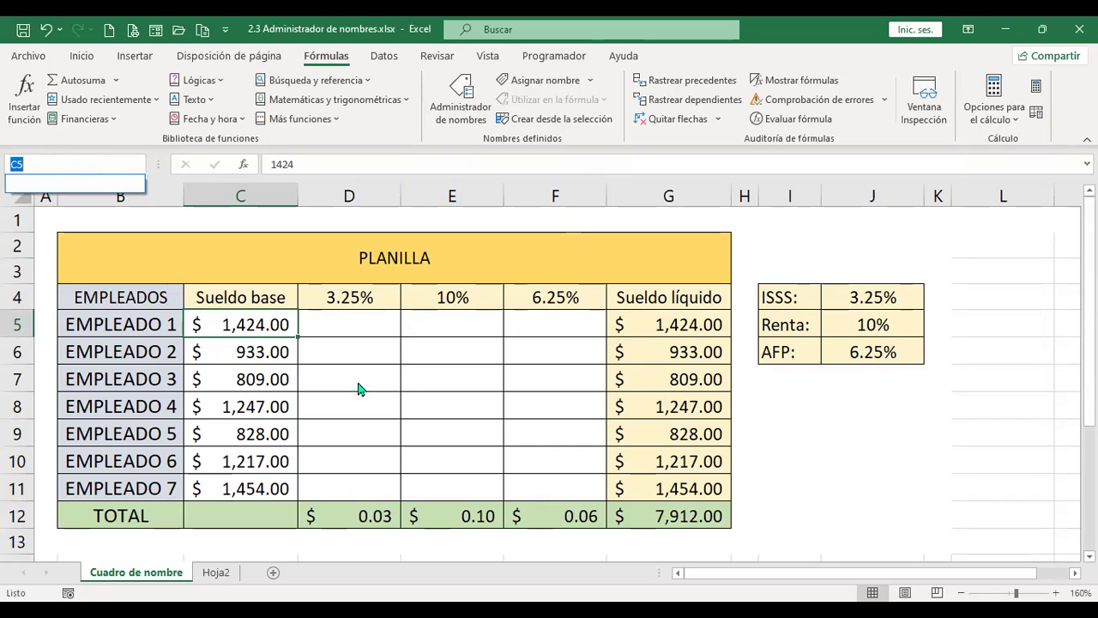
click(361, 350)
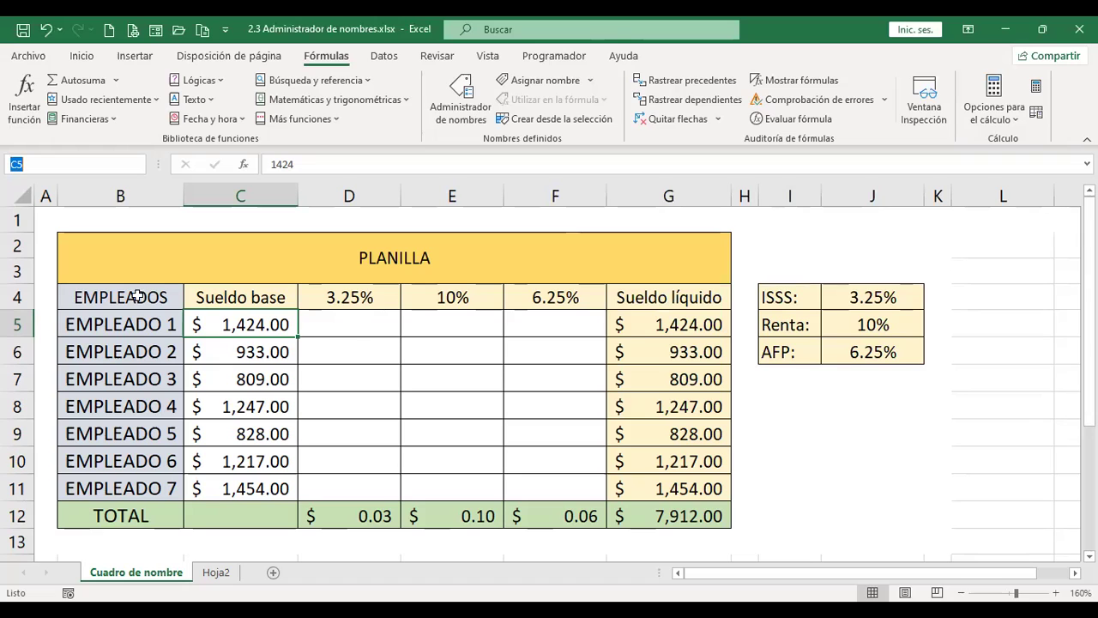
- Create defined names from the selection B4:C11, using the values of the top row (Fila superior) and left column (Columna izquierda)
drag(107, 295, 226, 486)
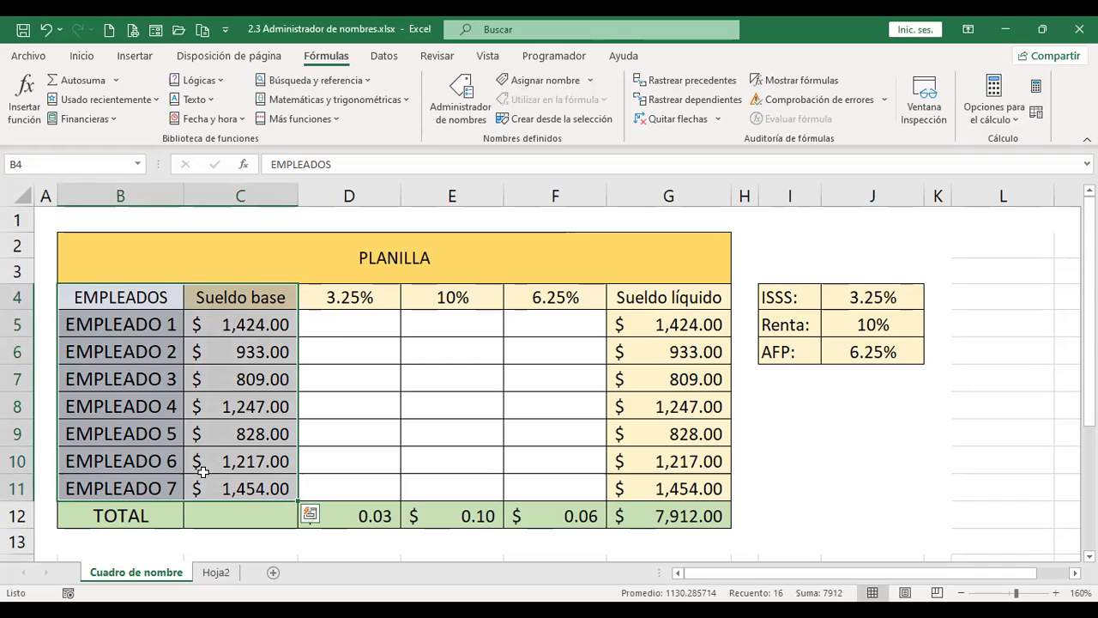
click(334, 359)
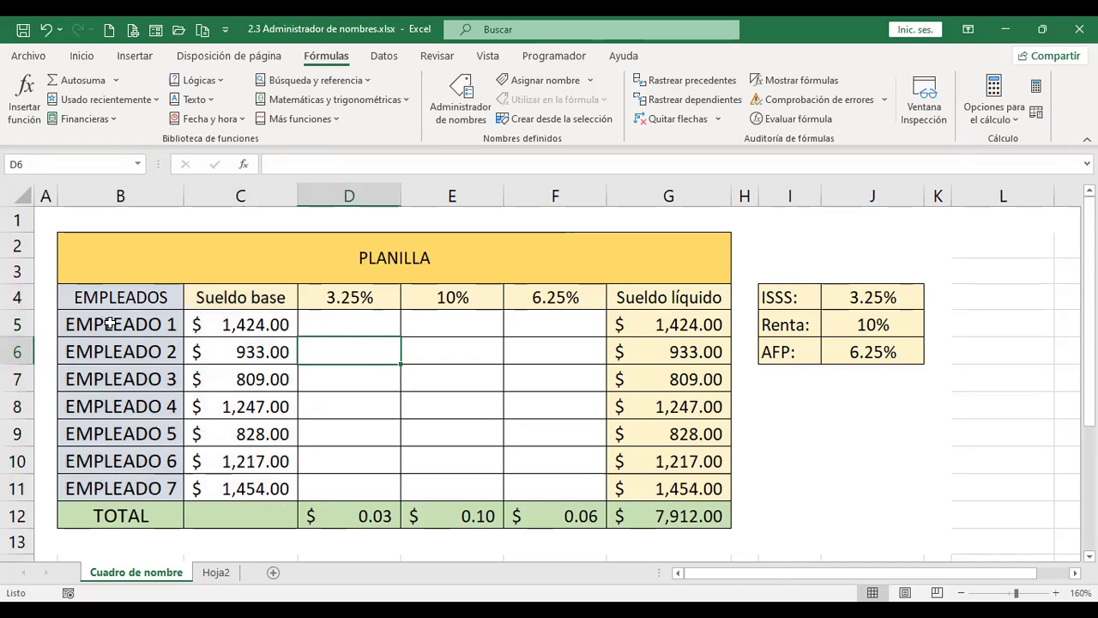
drag(110, 323, 111, 489)
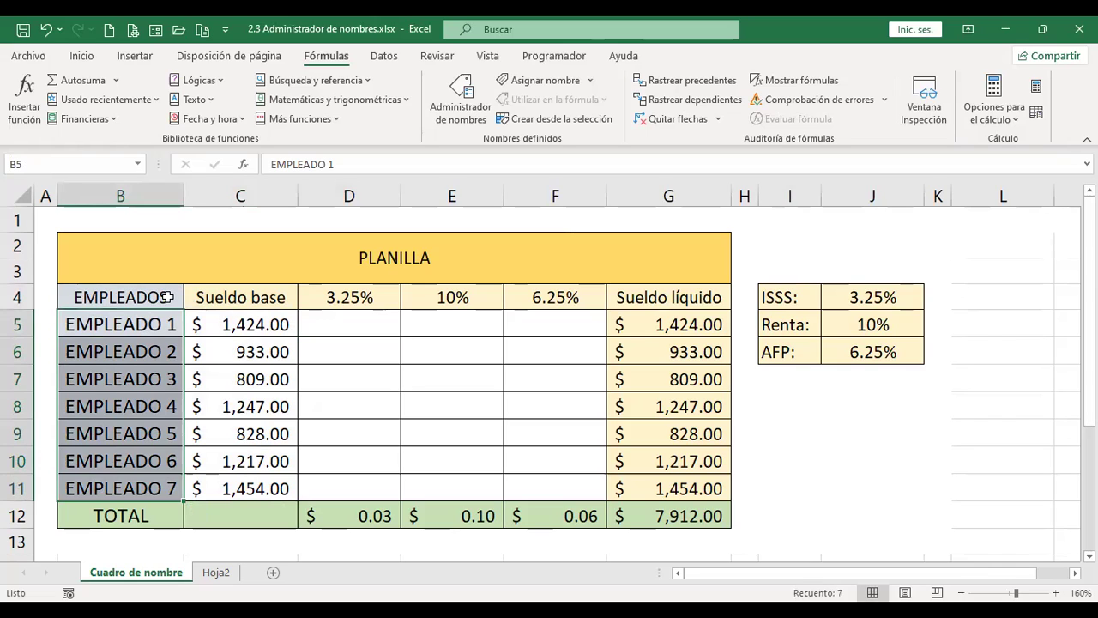
drag(167, 297, 224, 490)
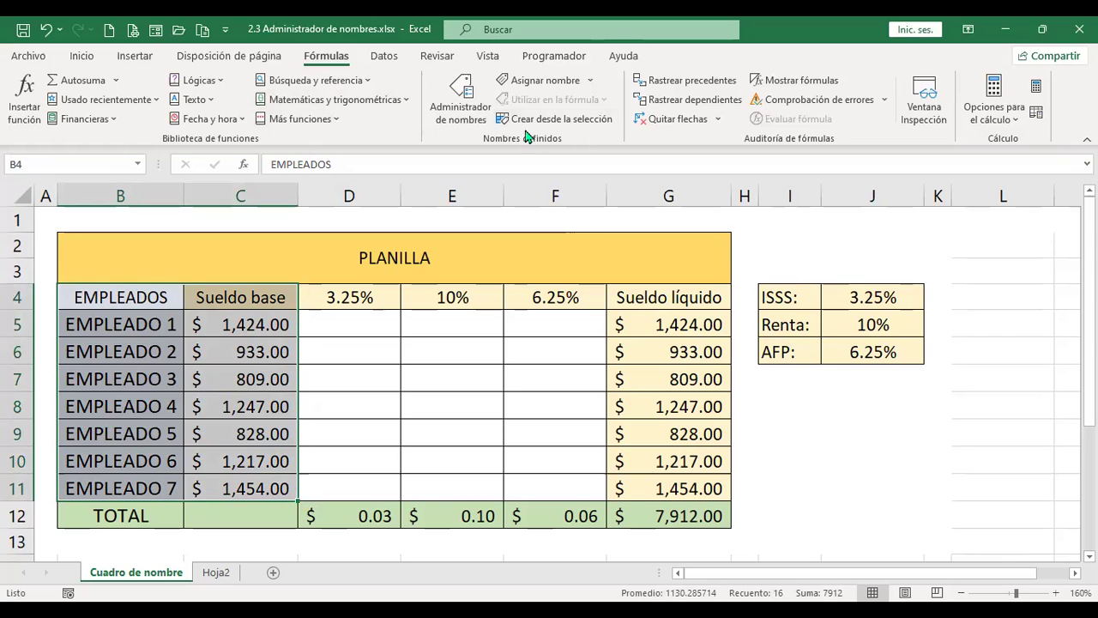
click(586, 123)
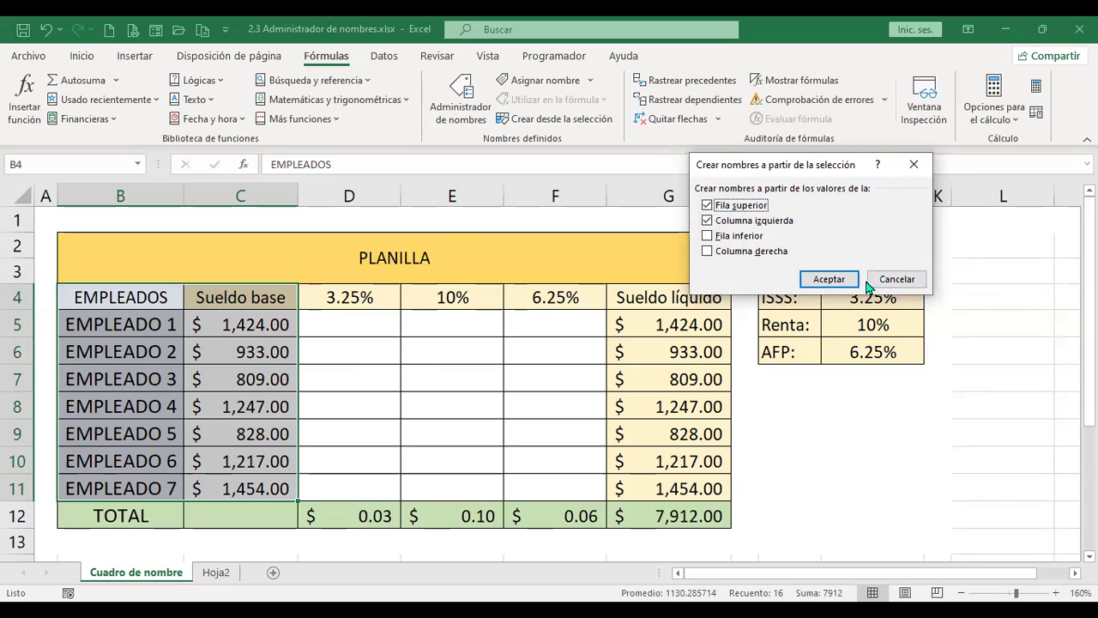
click(817, 281)
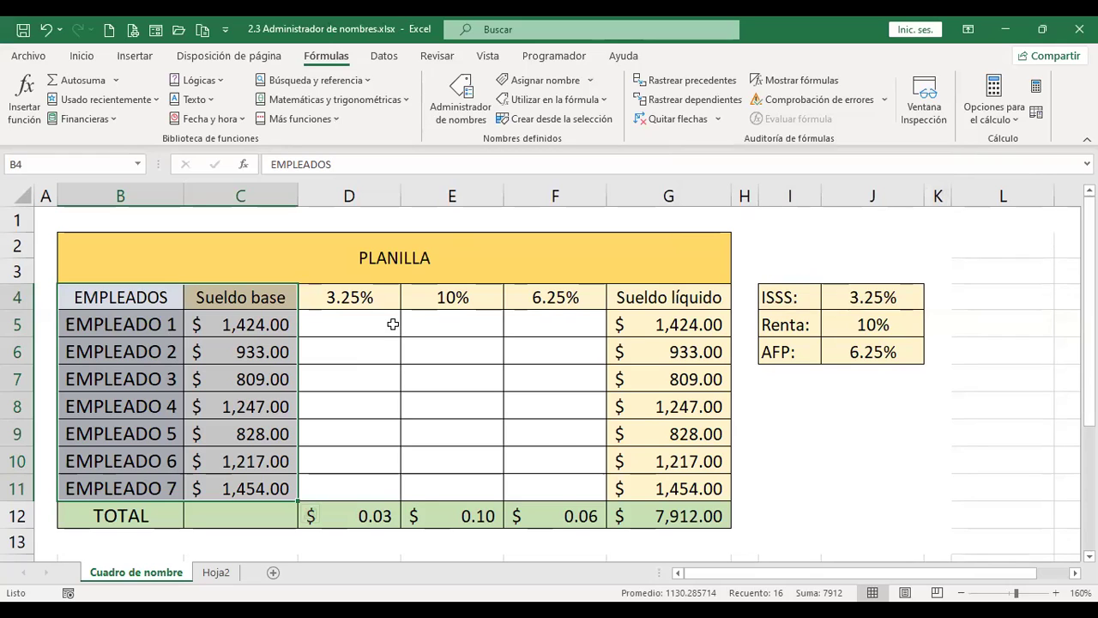
- Review the employee and Sueldo_base names and the cells they refer to in the Name Manager
click(468, 97)
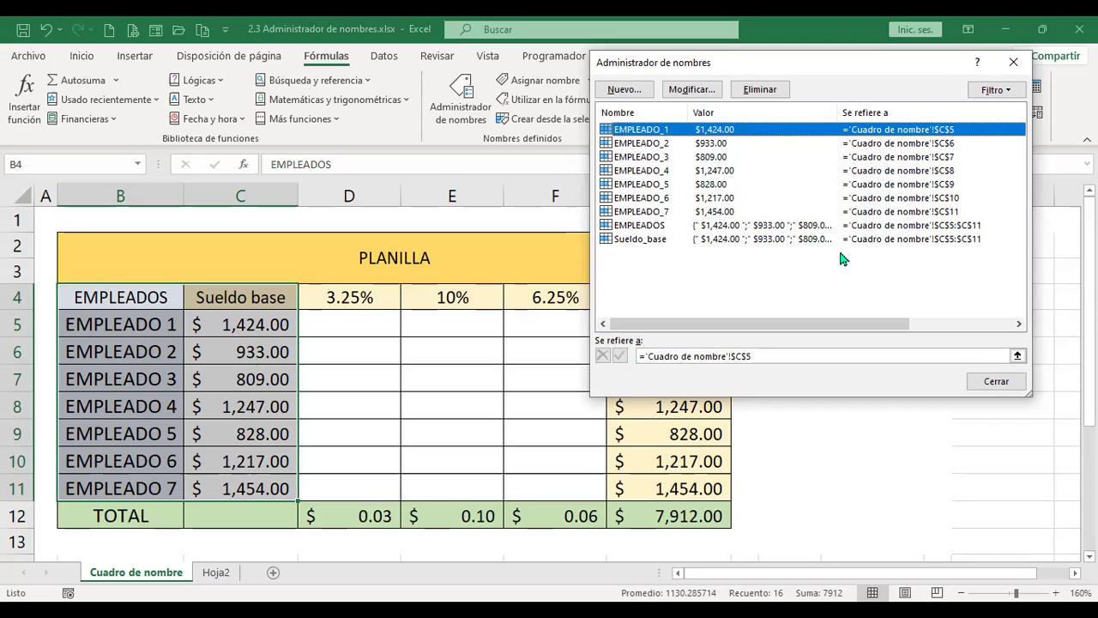
click(657, 241)
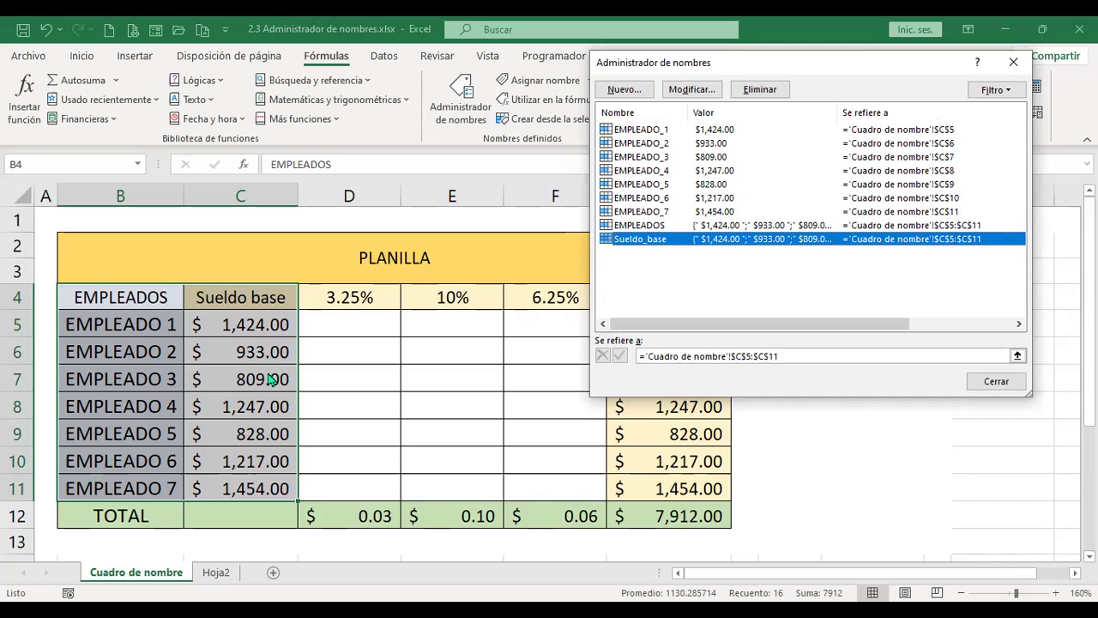
click(996, 381)
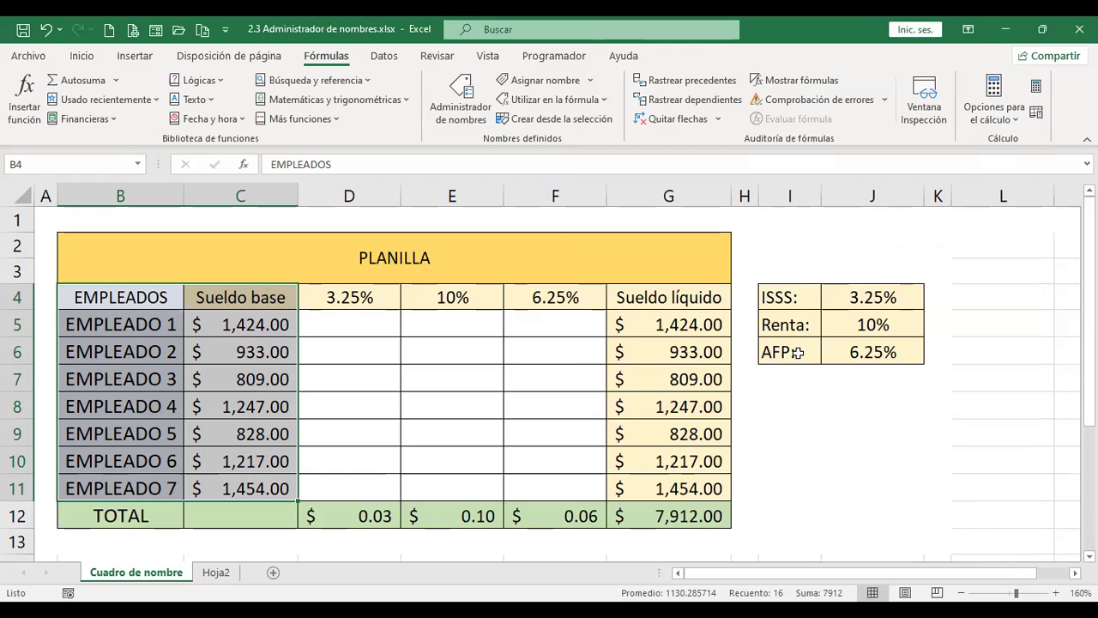
scroll(797, 352, down, 1)
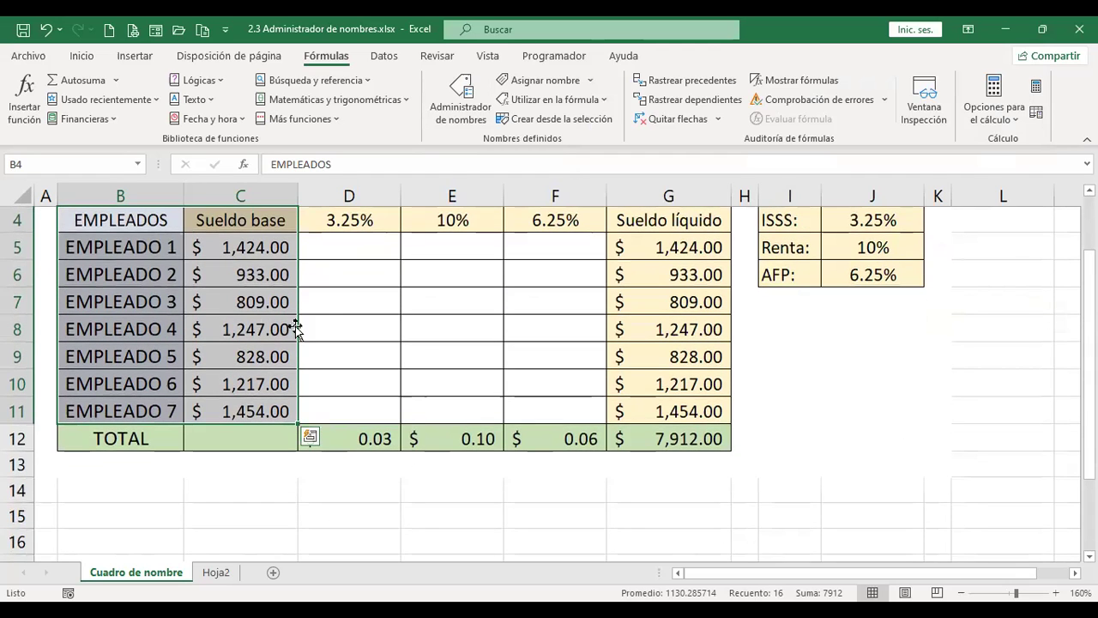
scroll(600, 255, up, 1)
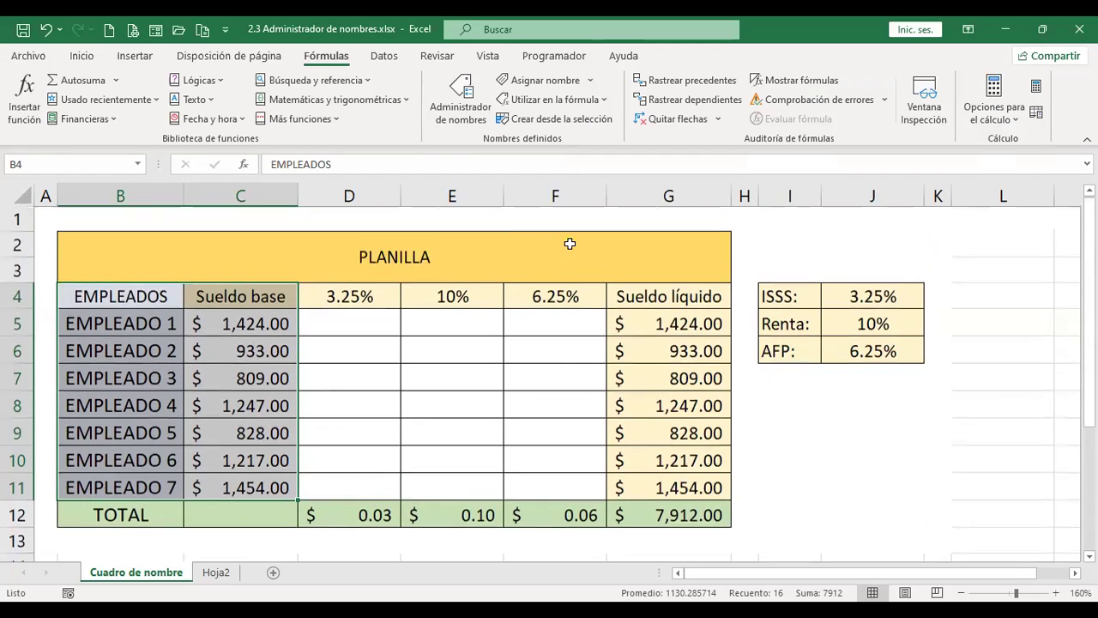
click(455, 120)
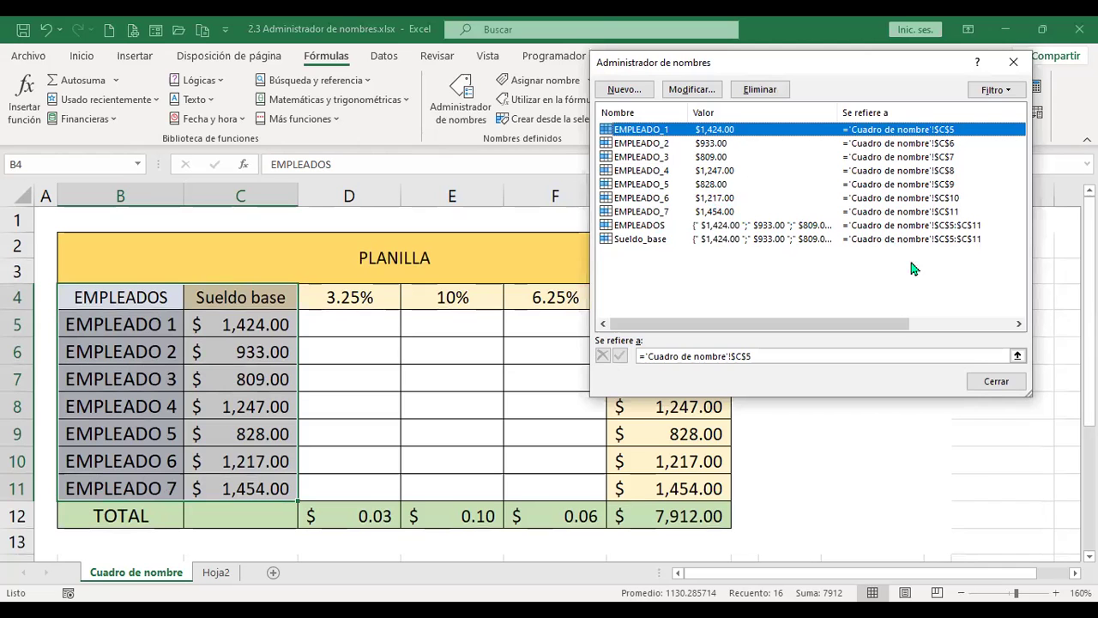
click(995, 381)
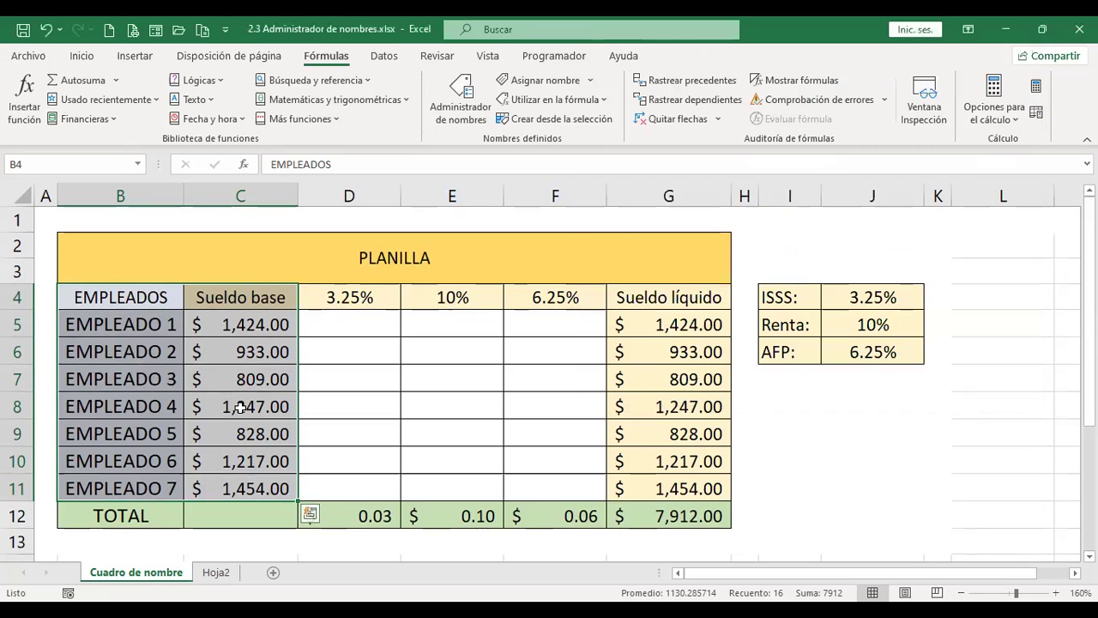
scroll(241, 409, down, 2)
scroll(241, 409, up, 2)
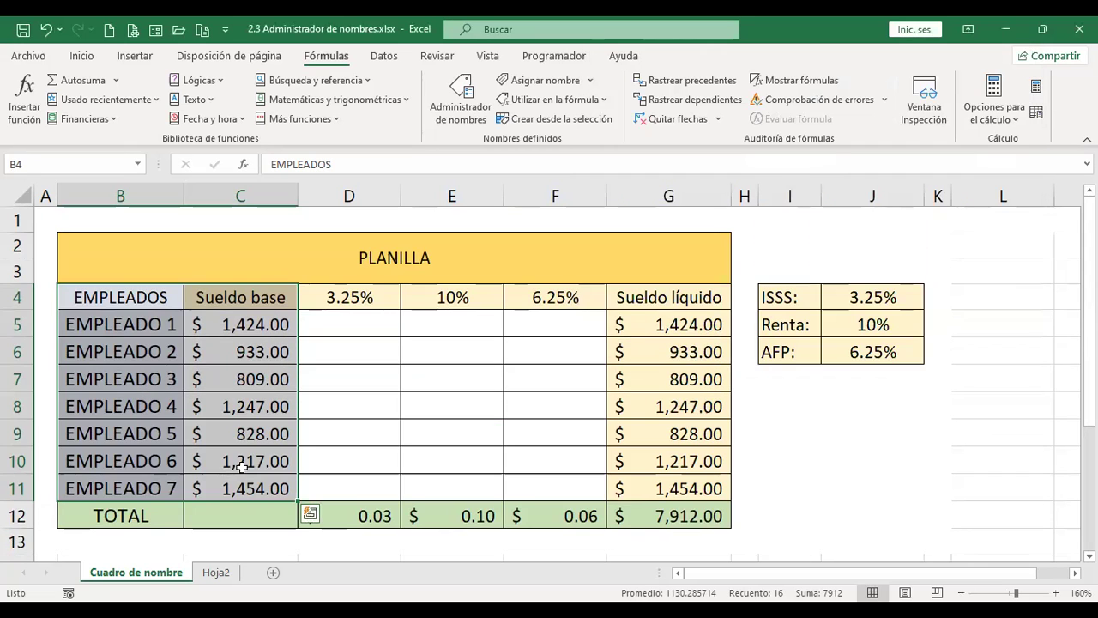
- Enter +SUMA(Sueldo_base) in cell C12 using the autocomplete suggestions, and clear the cell again
click(240, 515)
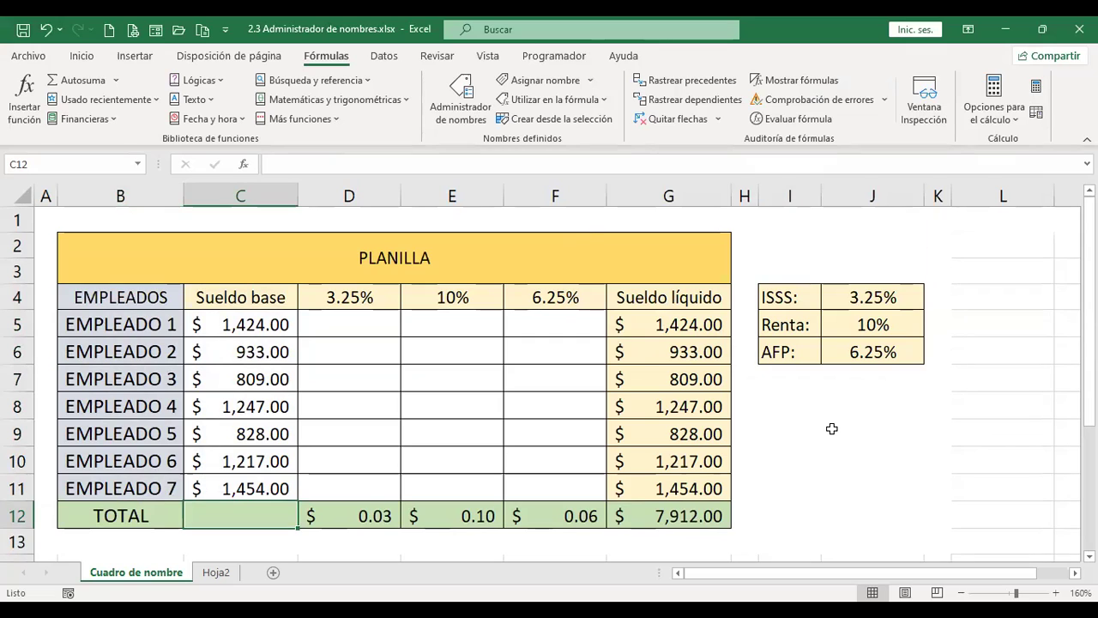
text(+)
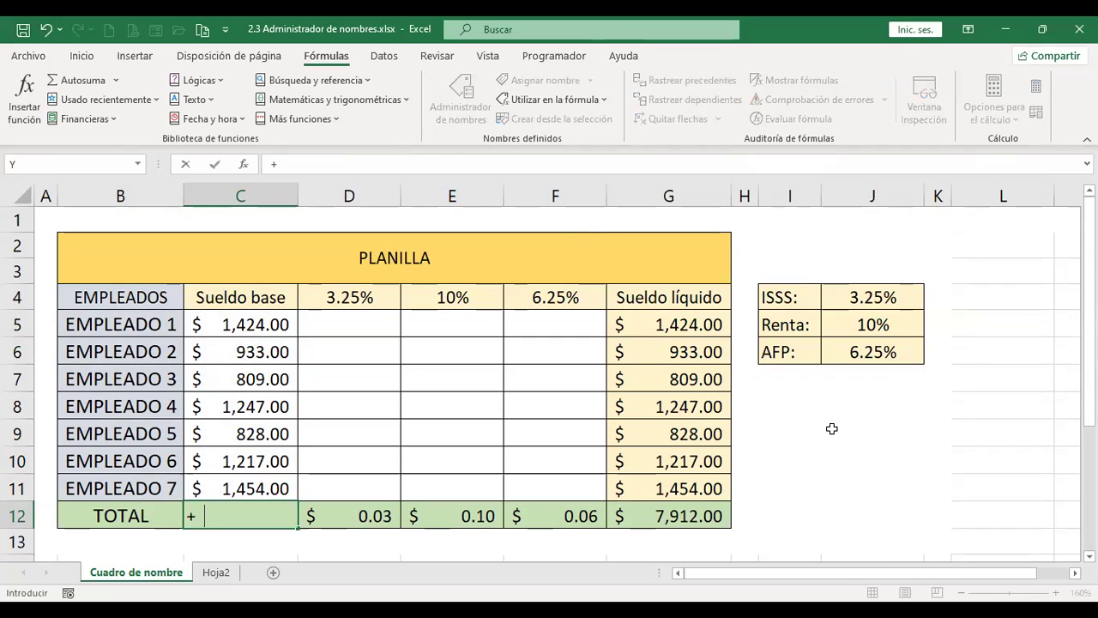
text( SUMA)
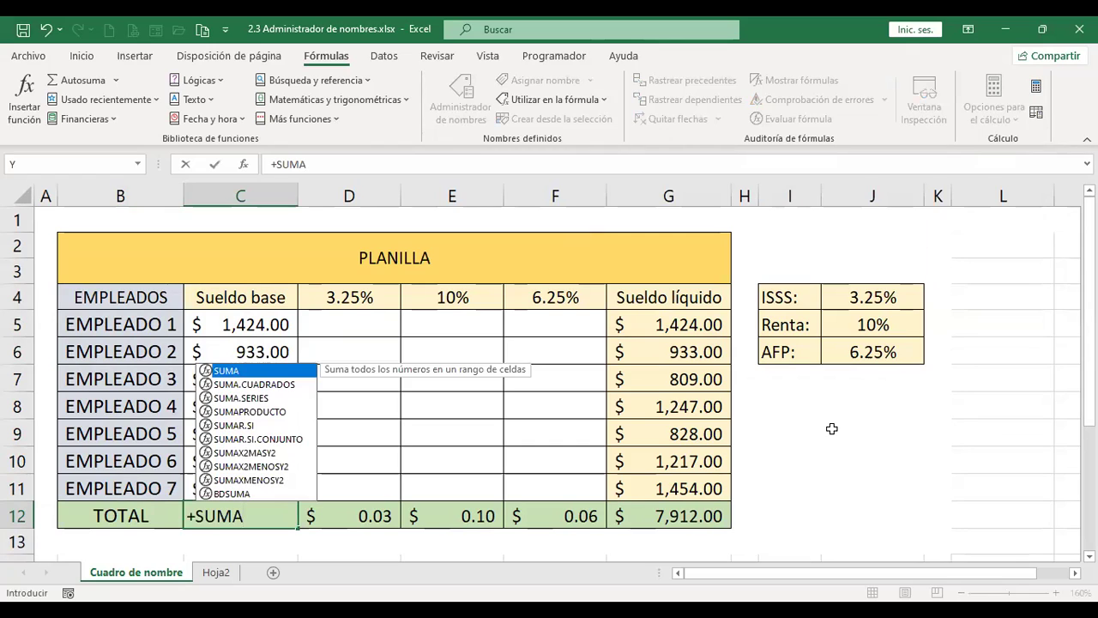
double_click(268, 371)
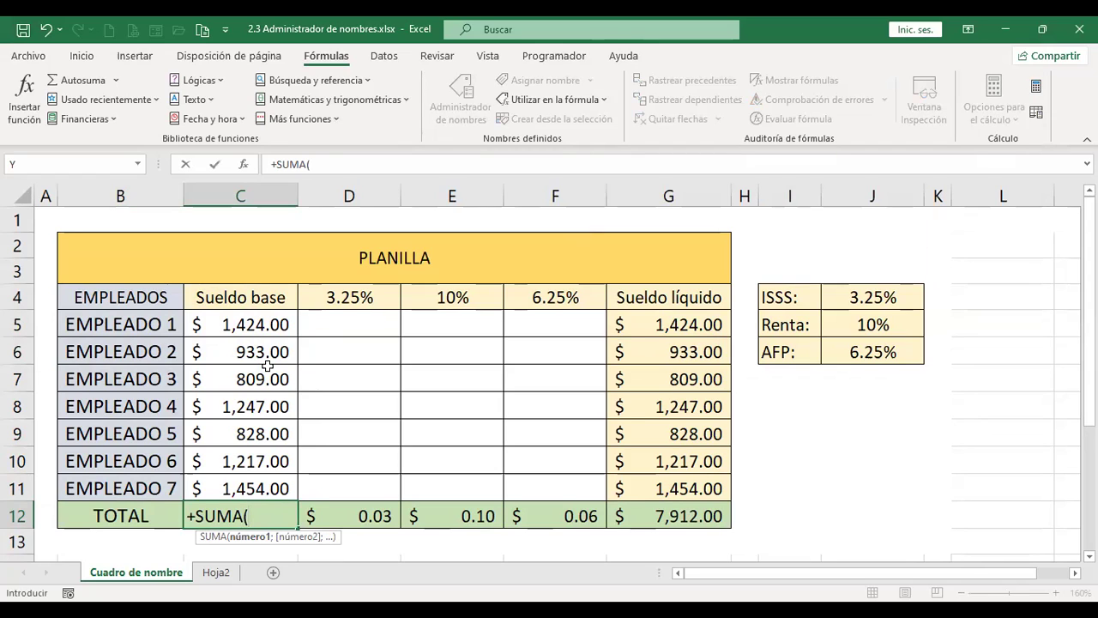
text(suel)
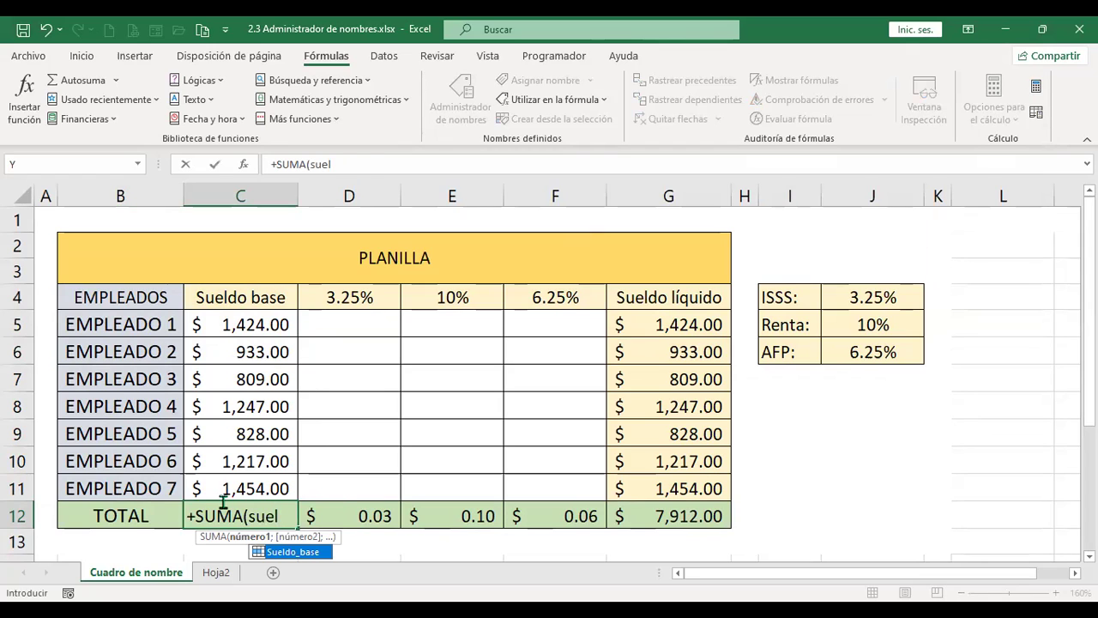
key(Tab)
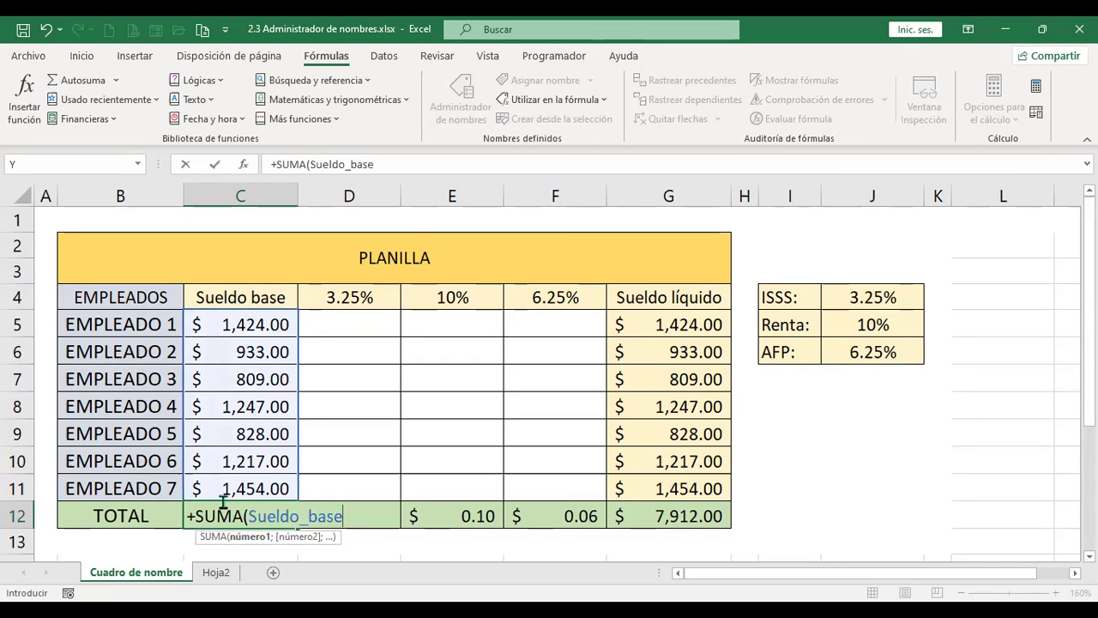
key(Return)
click(223, 504)
key(Delete)
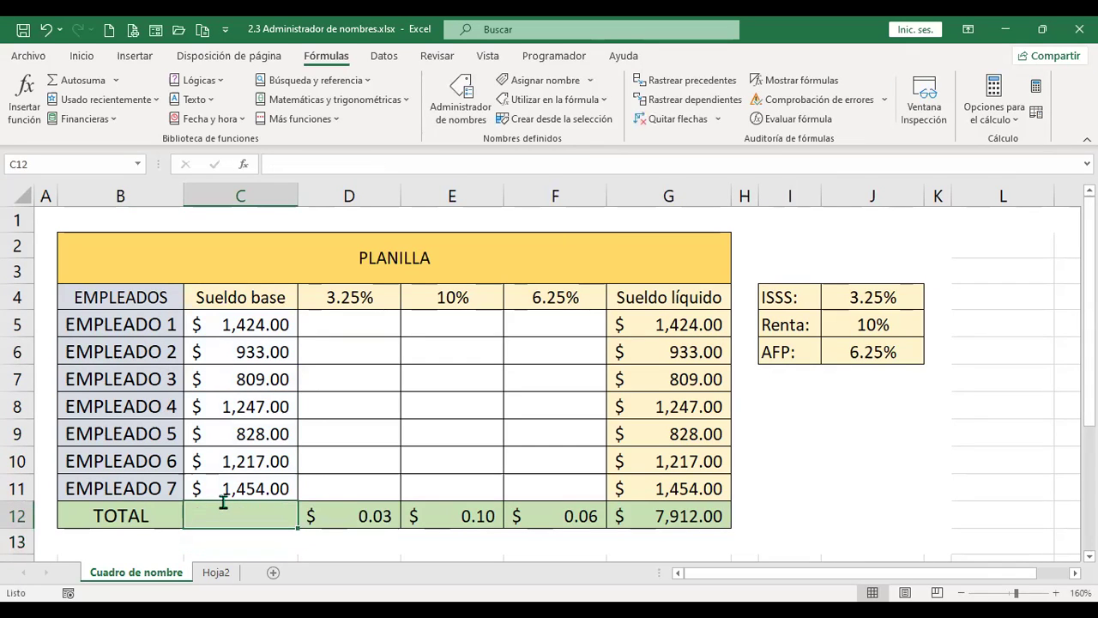
- Enter +suma(Sueldo_base) in cell C12, inserting the name through the Use in Formula (Utilizar en la fórmula) command
text(+)
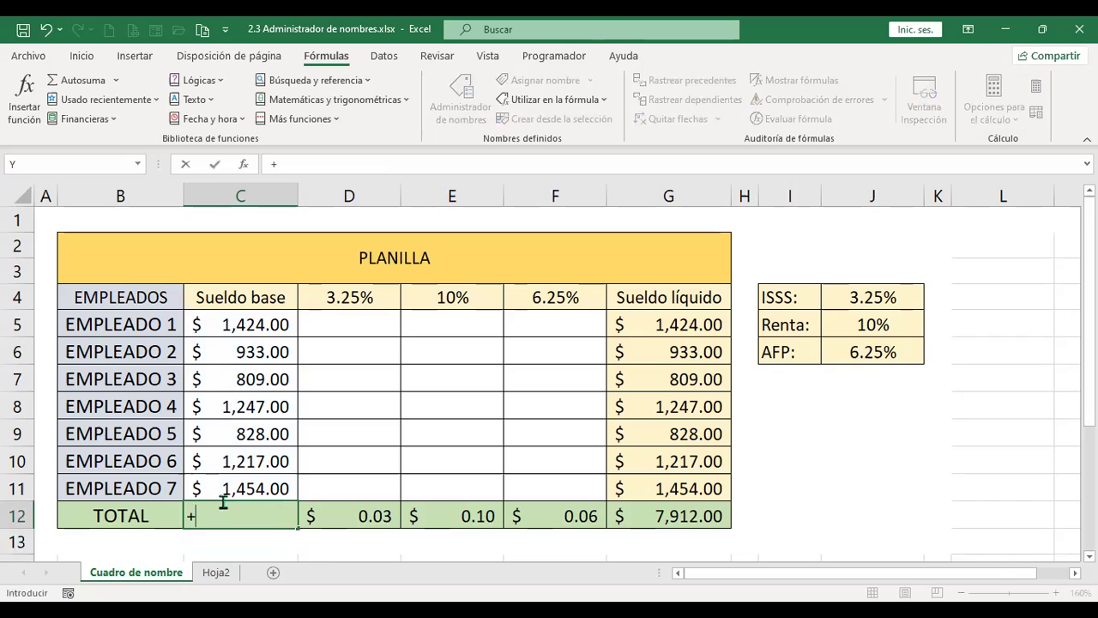
text(suma()
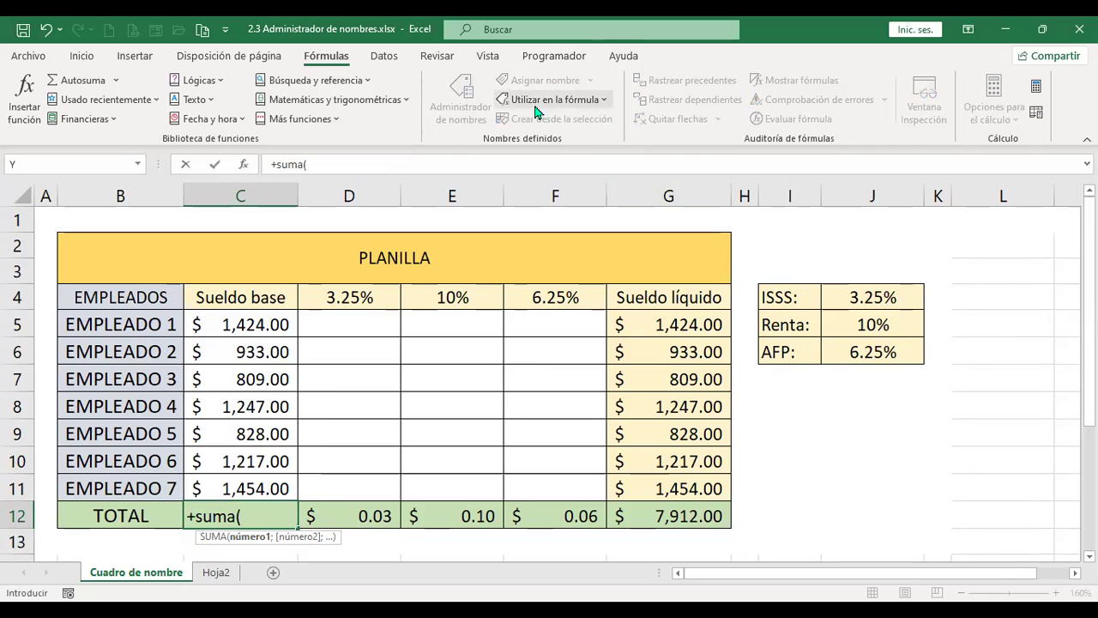
click(605, 103)
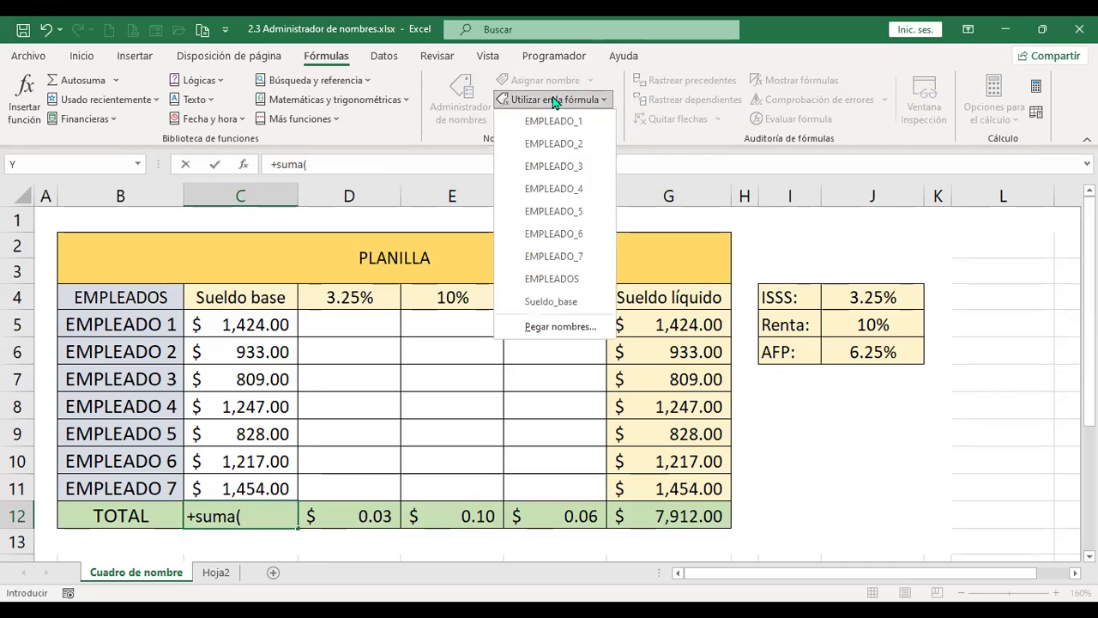
click(553, 302)
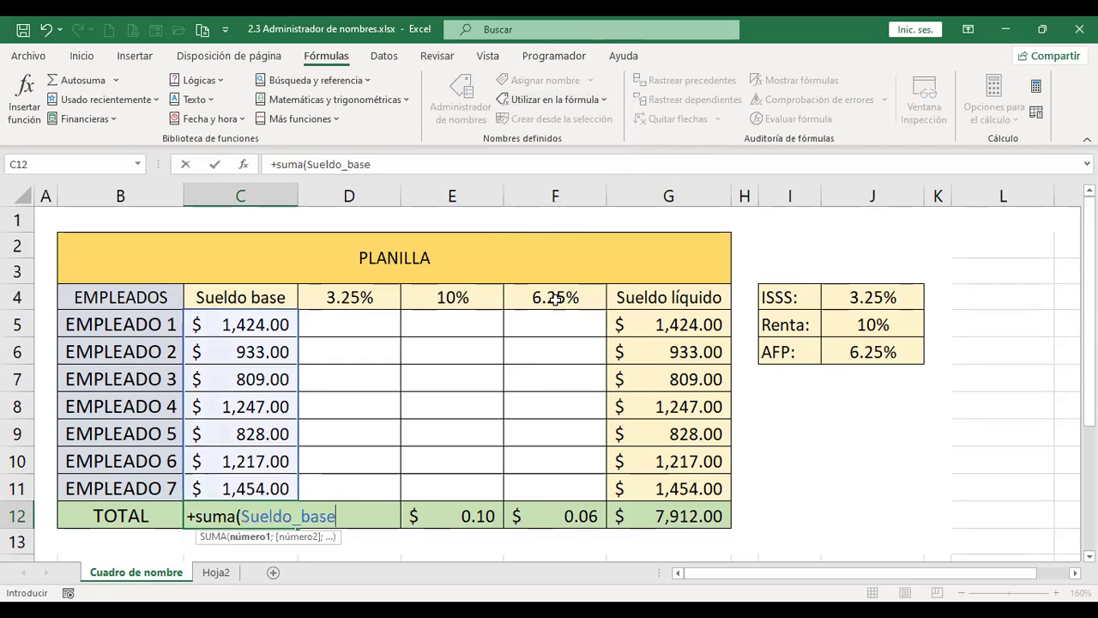
key(Return)
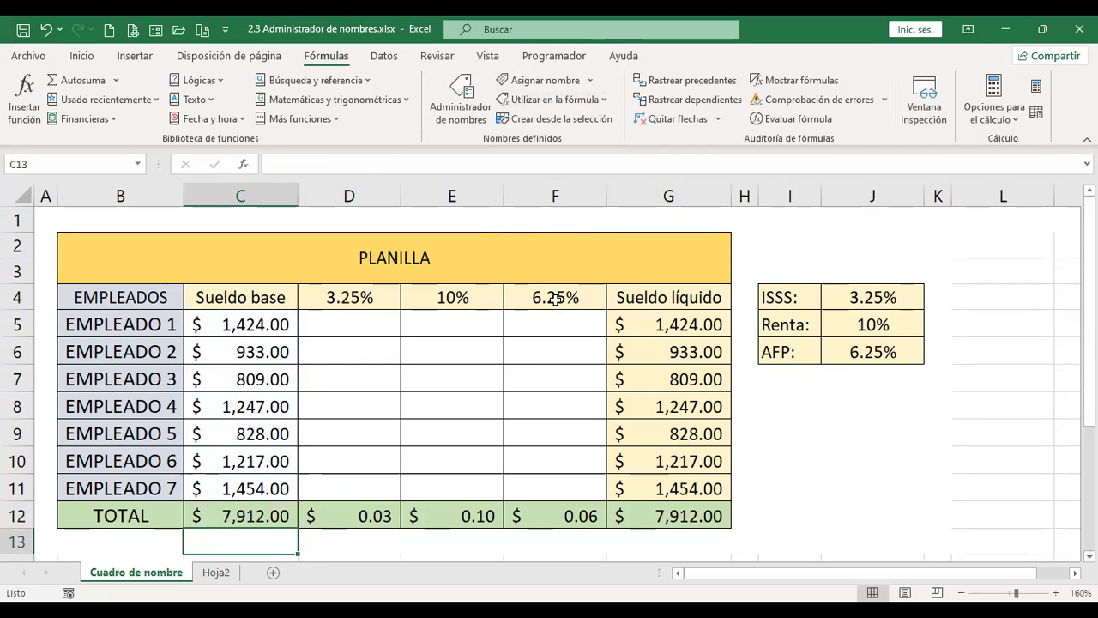
key(Up)
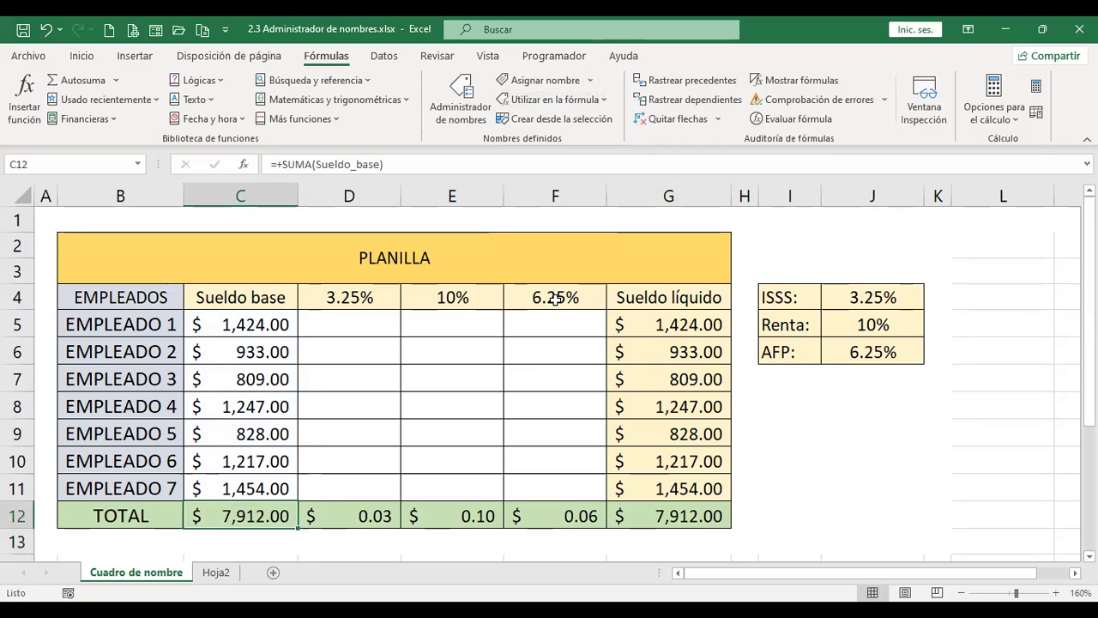
- Replace the total in cell C12 with +SUMA(EMPLEADOS), covering the base salaries in C5:C11
text(+)
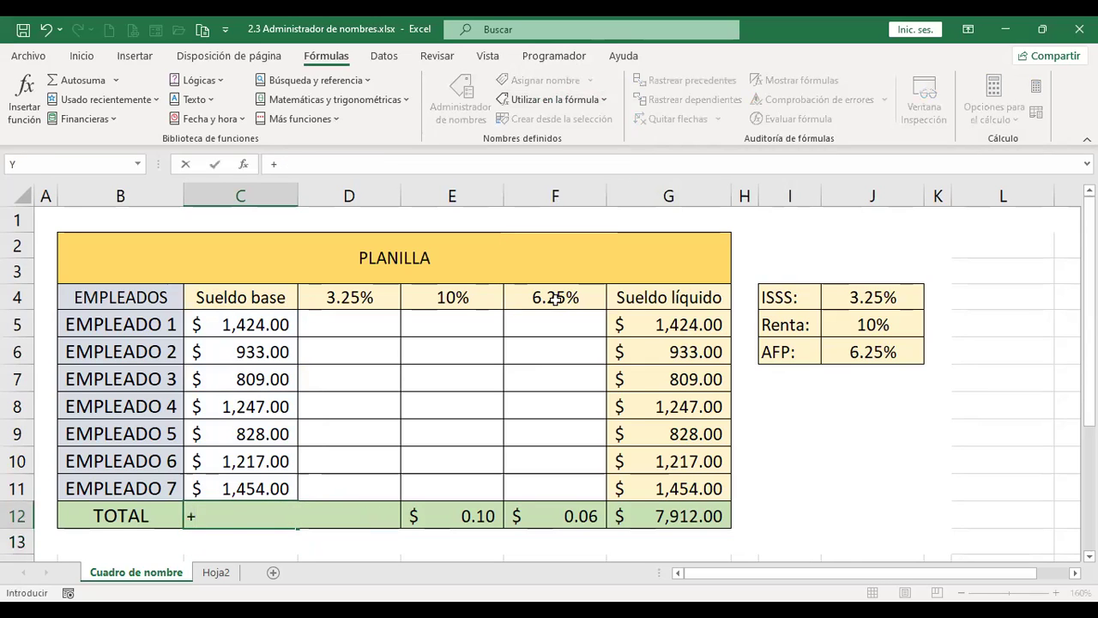
text(suma)
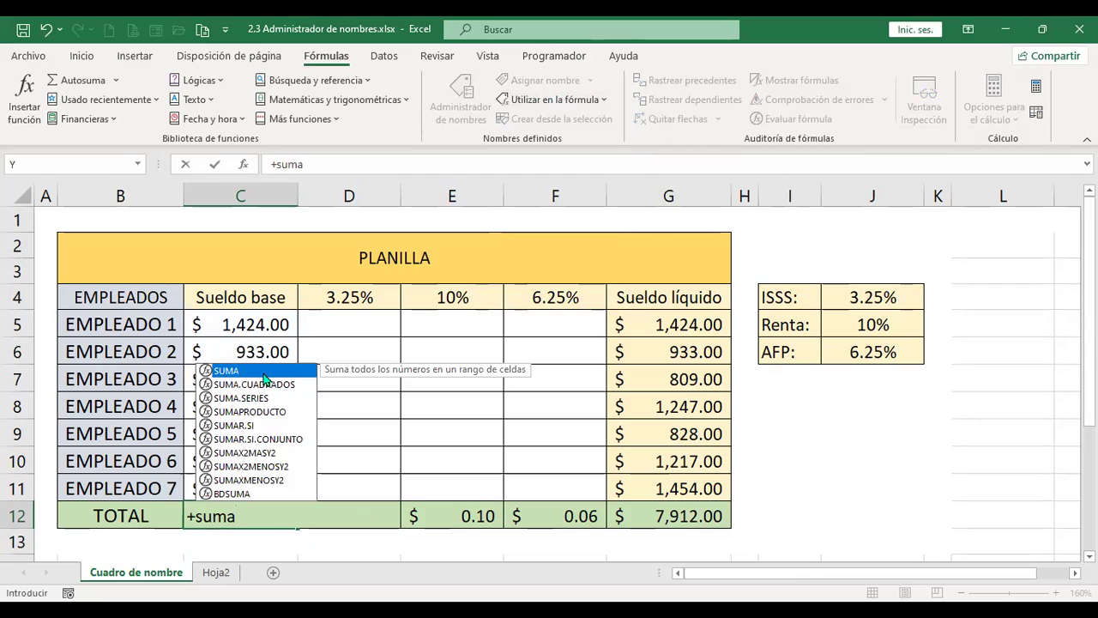
double_click(263, 371)
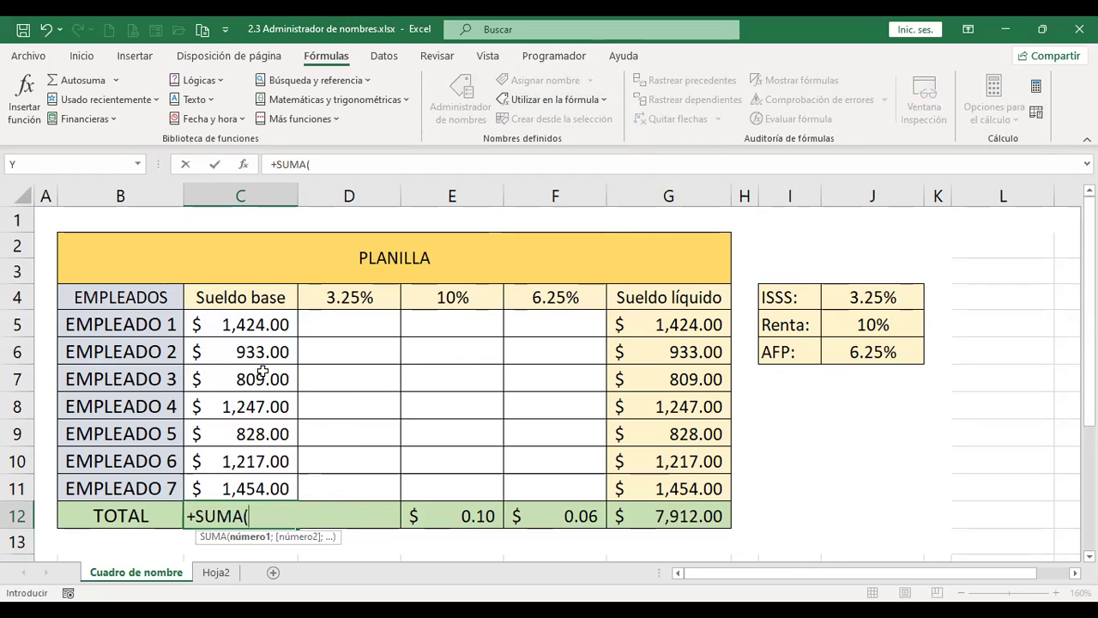
click(269, 323)
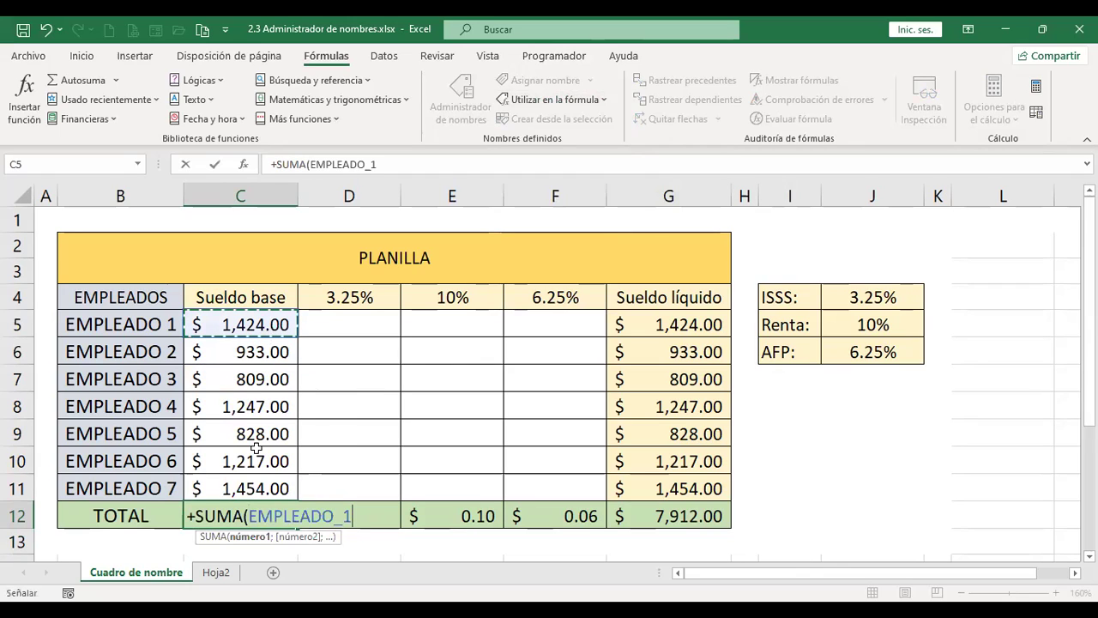
shift+click(254, 483)
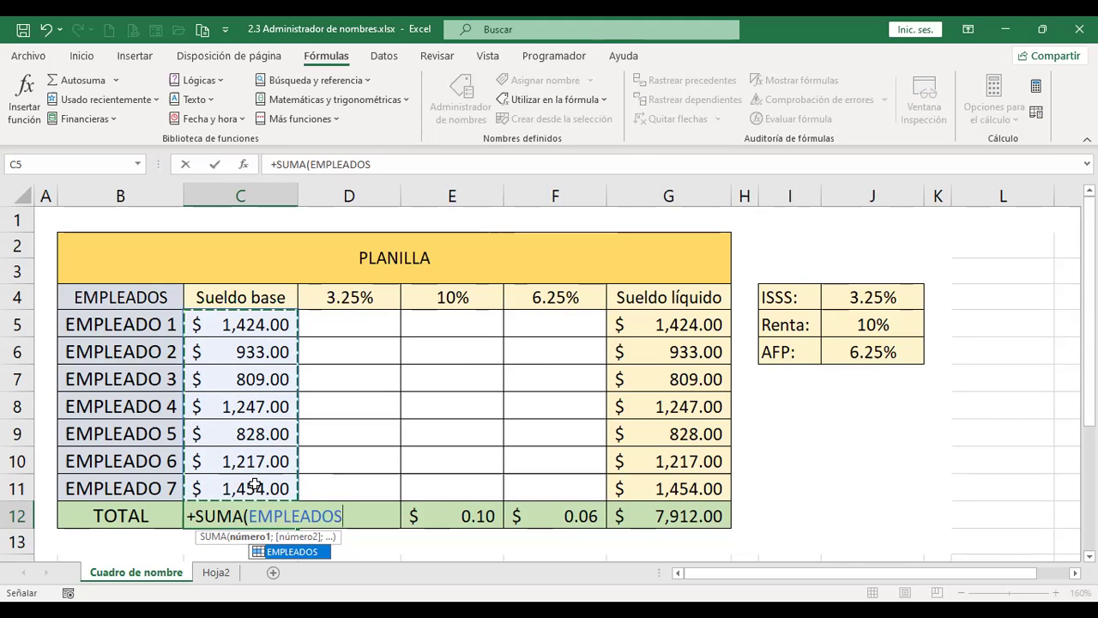
click(252, 323)
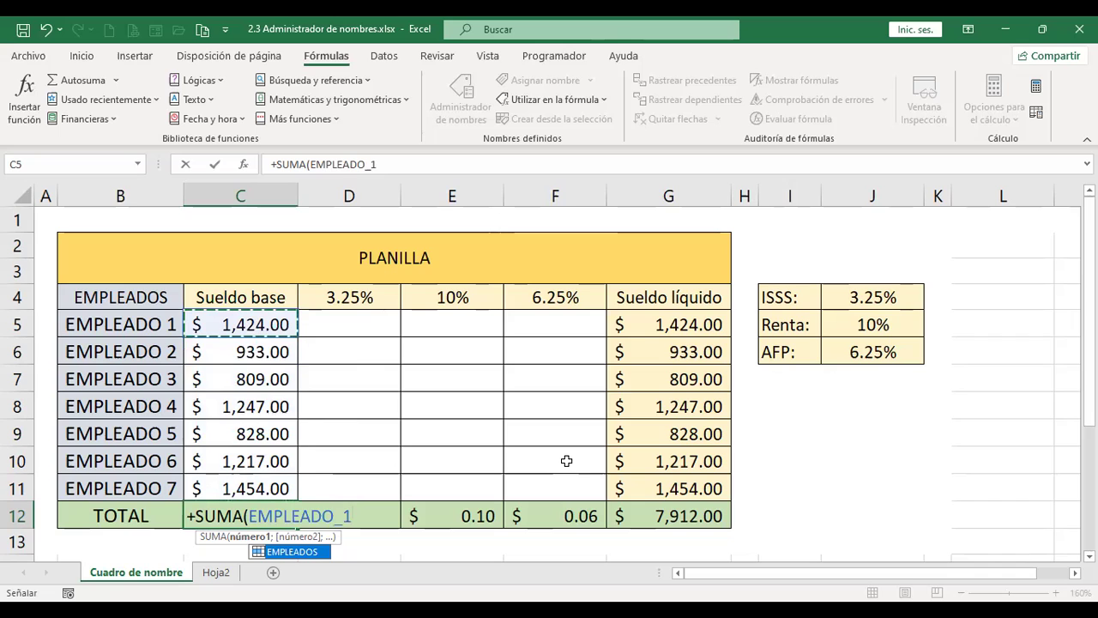
key(Tab)
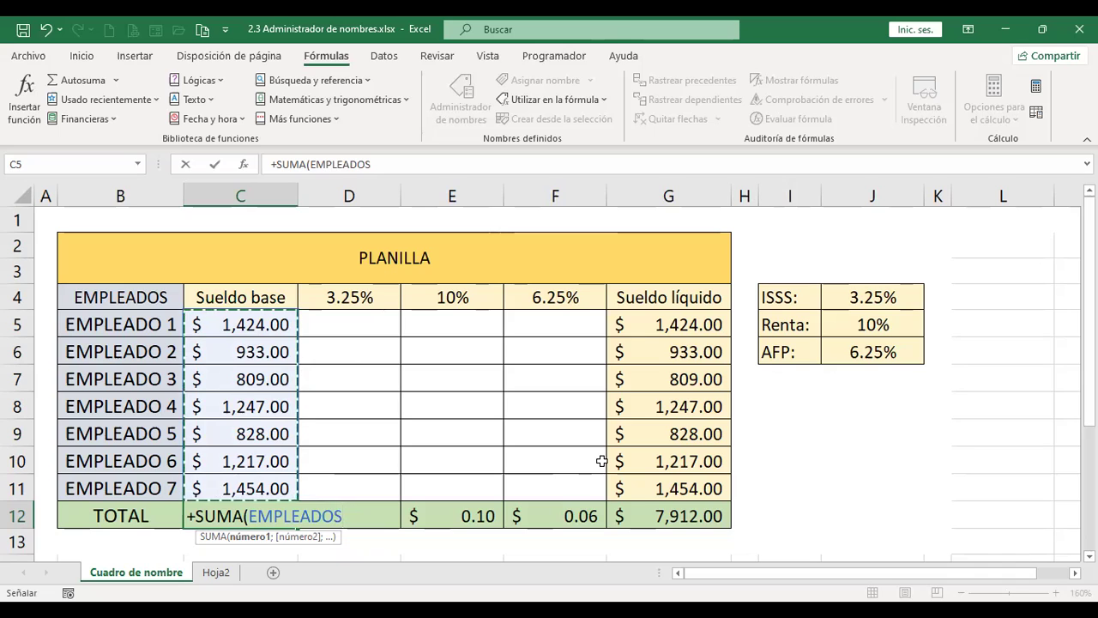
key(ctrl+Return)
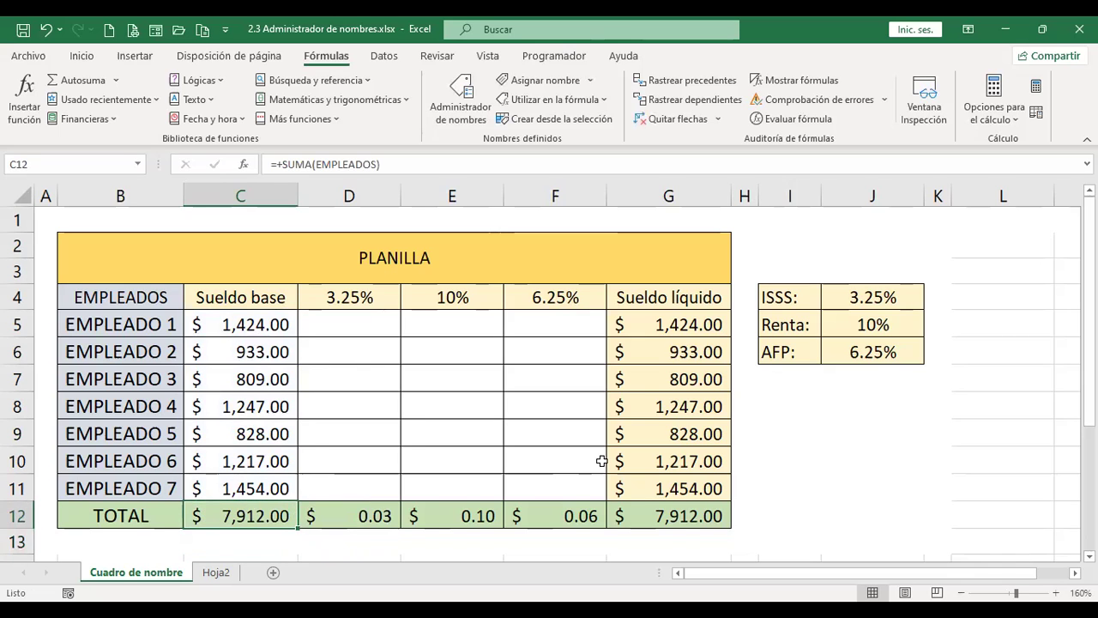
- Inspect the cells used by the total formula in C12 and the options for creating names from a selection
key(F2)
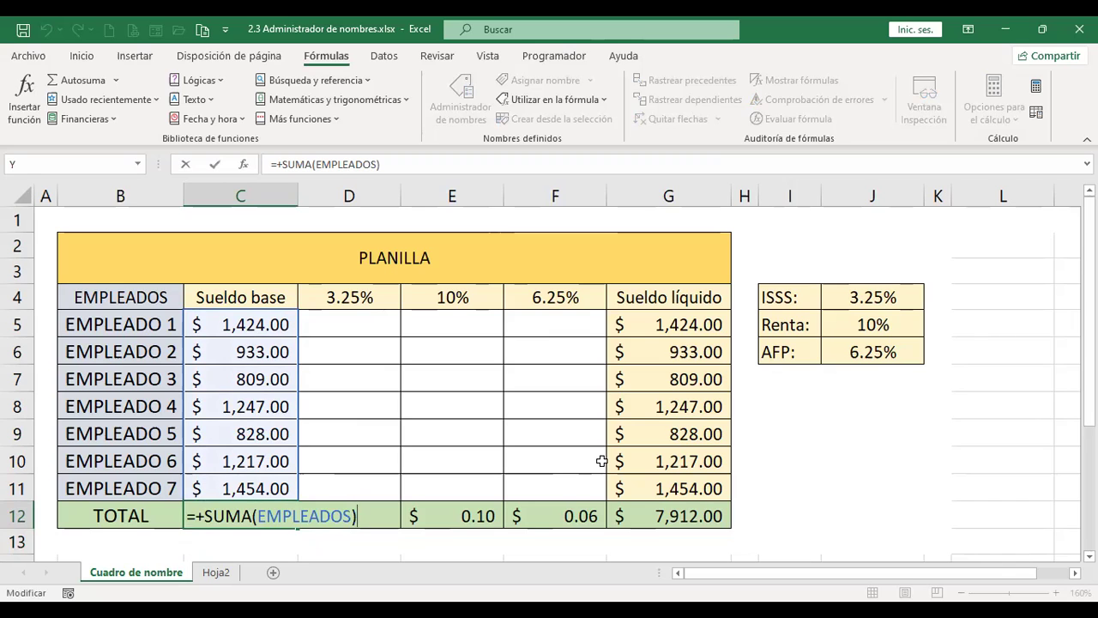
key(Return)
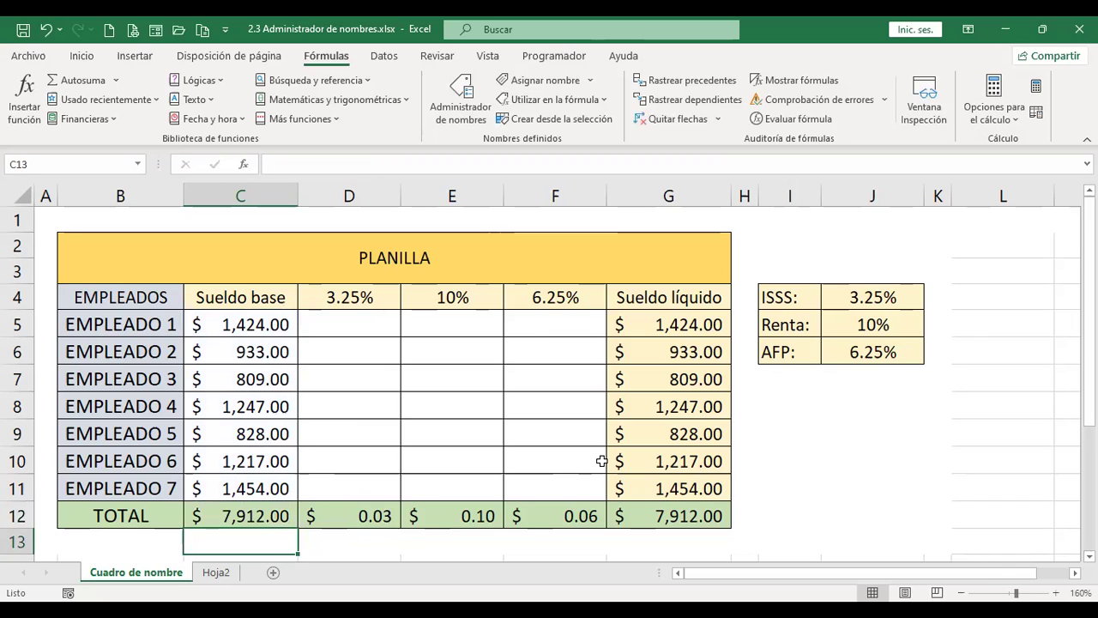
click(599, 123)
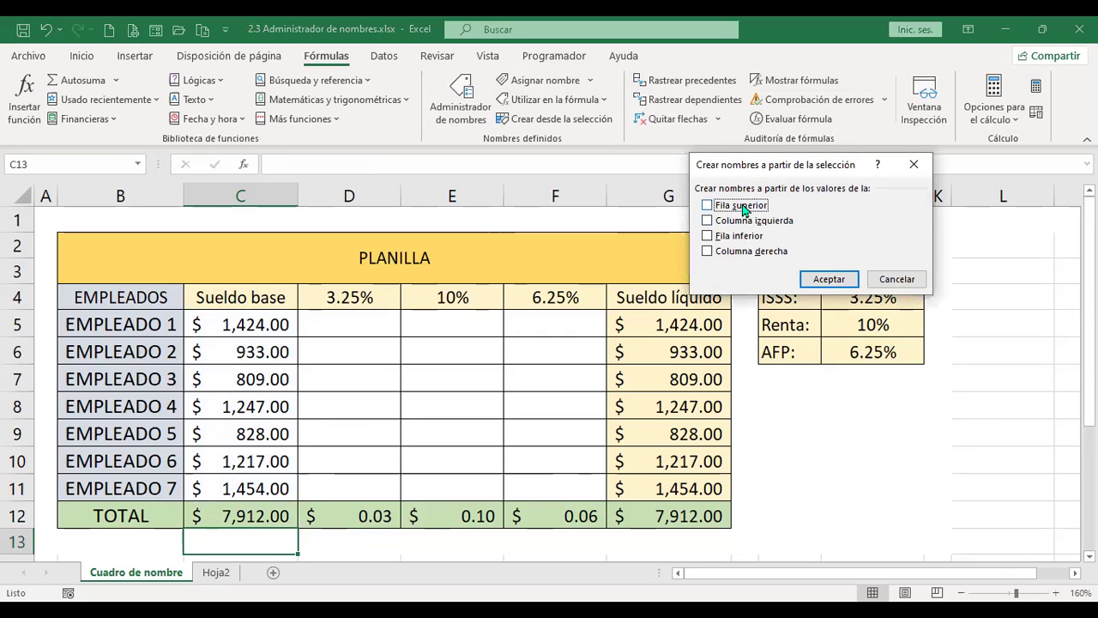
click(898, 281)
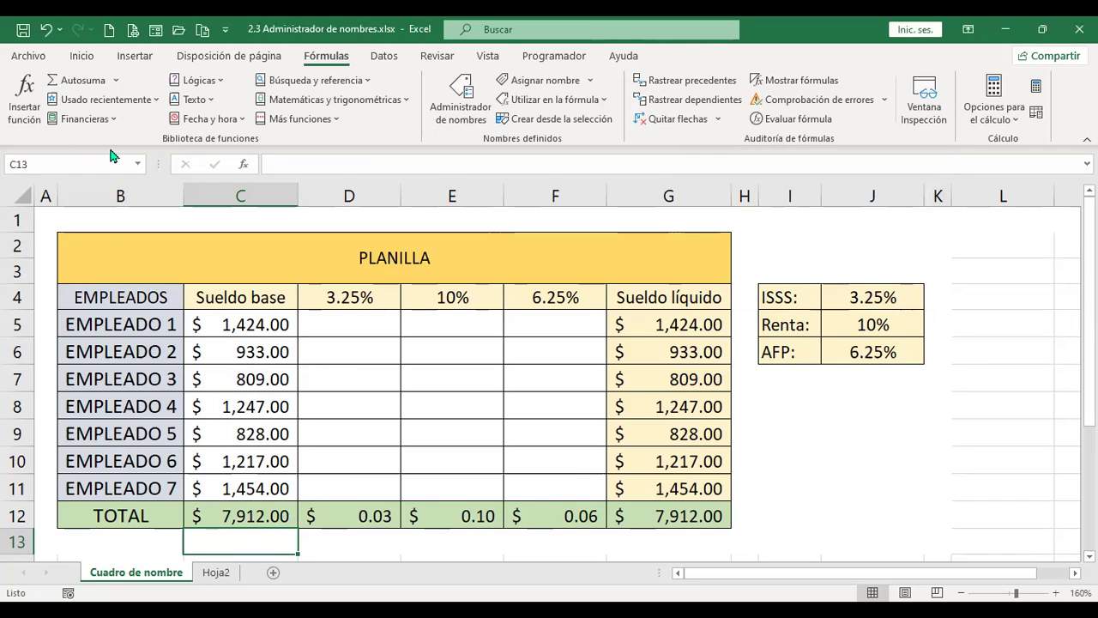
- Go to the named ranges EMPLEADO_1, EMPLEADO_2, EMPLEADOS and Sueldo_base in turn to see which cells each one covers
click(136, 164)
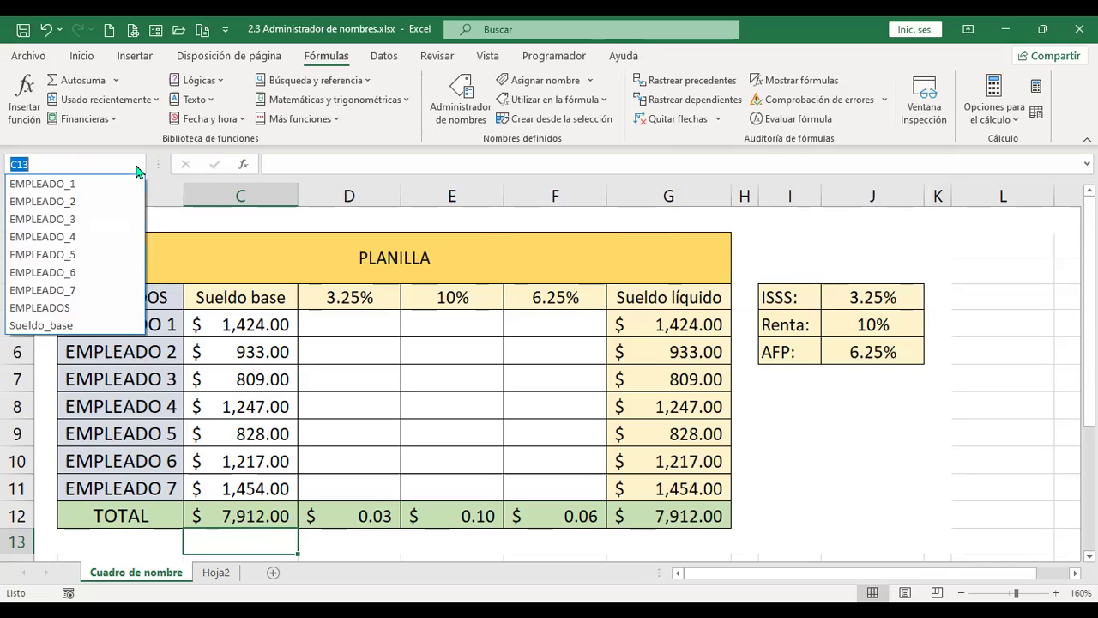
click(61, 189)
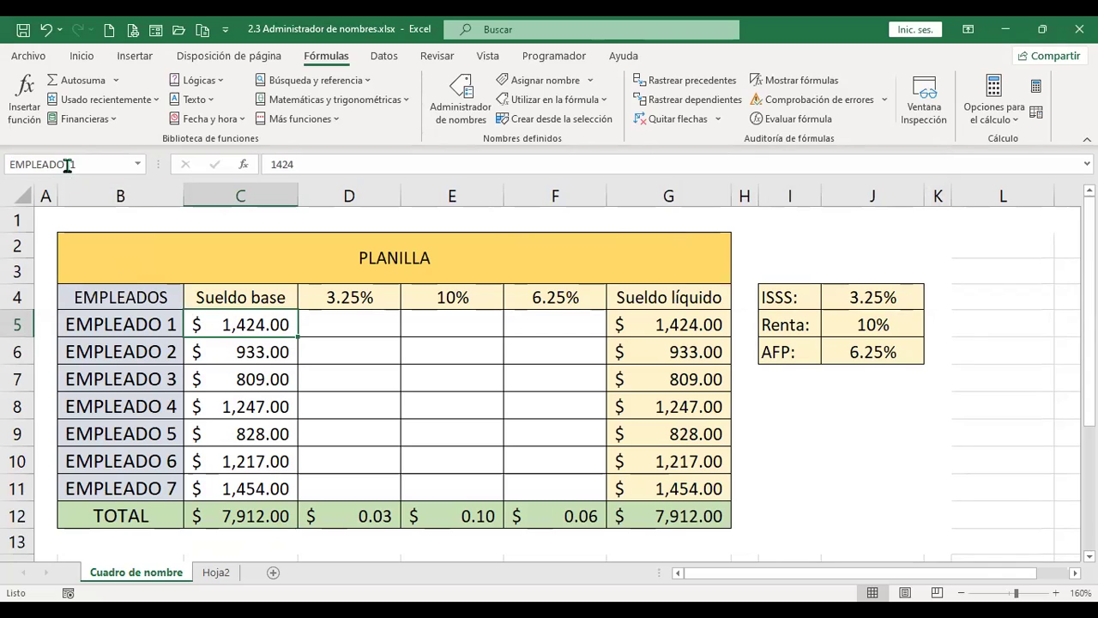
click(138, 163)
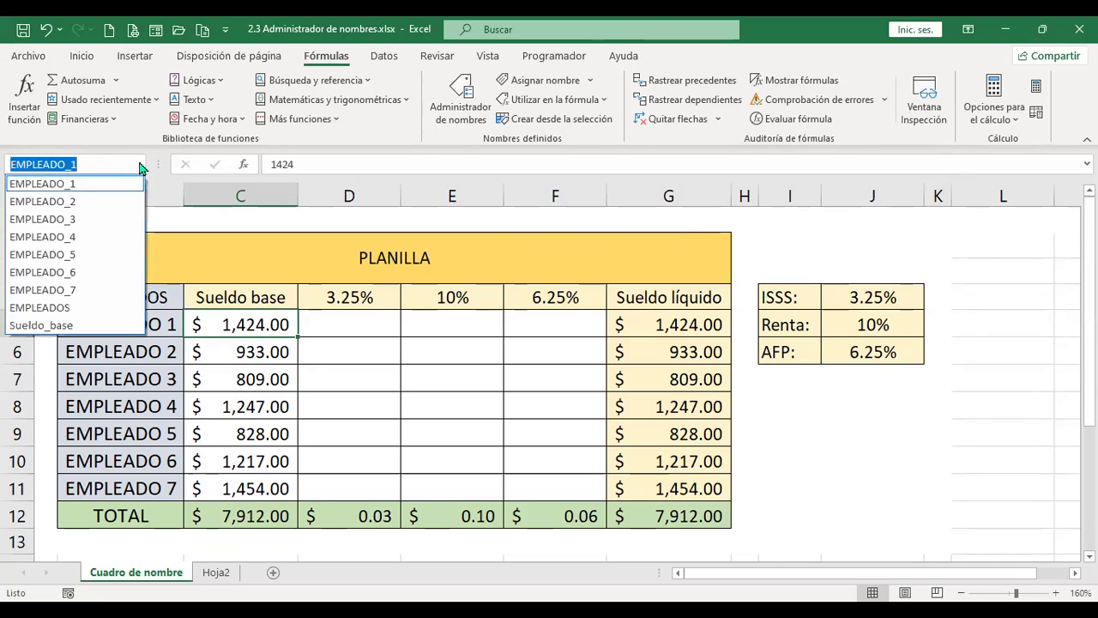
click(68, 203)
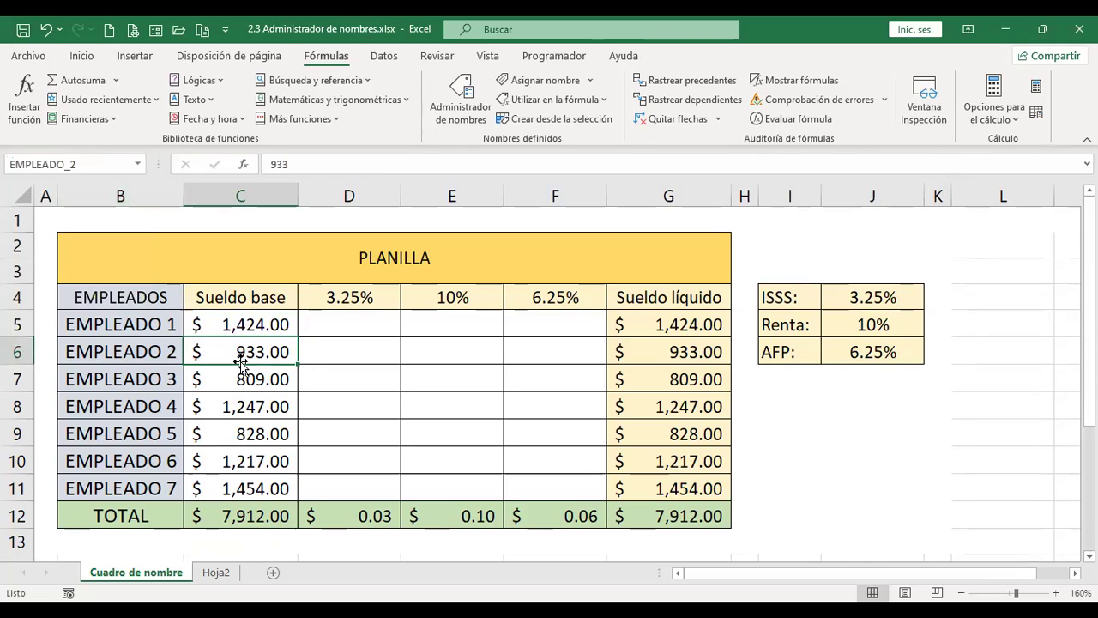
click(137, 163)
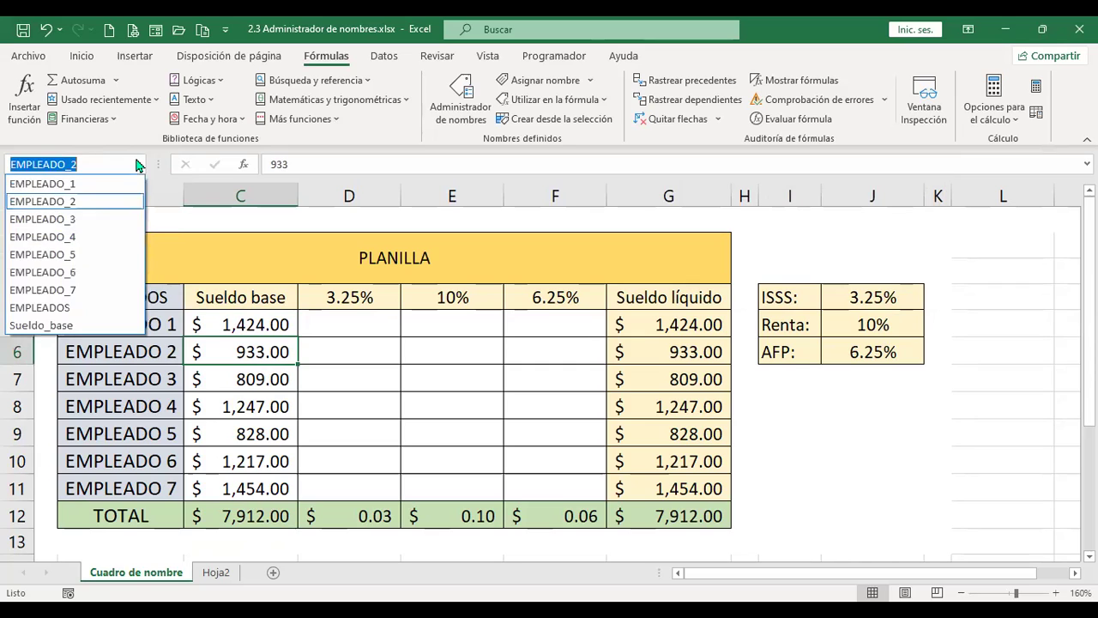
click(62, 307)
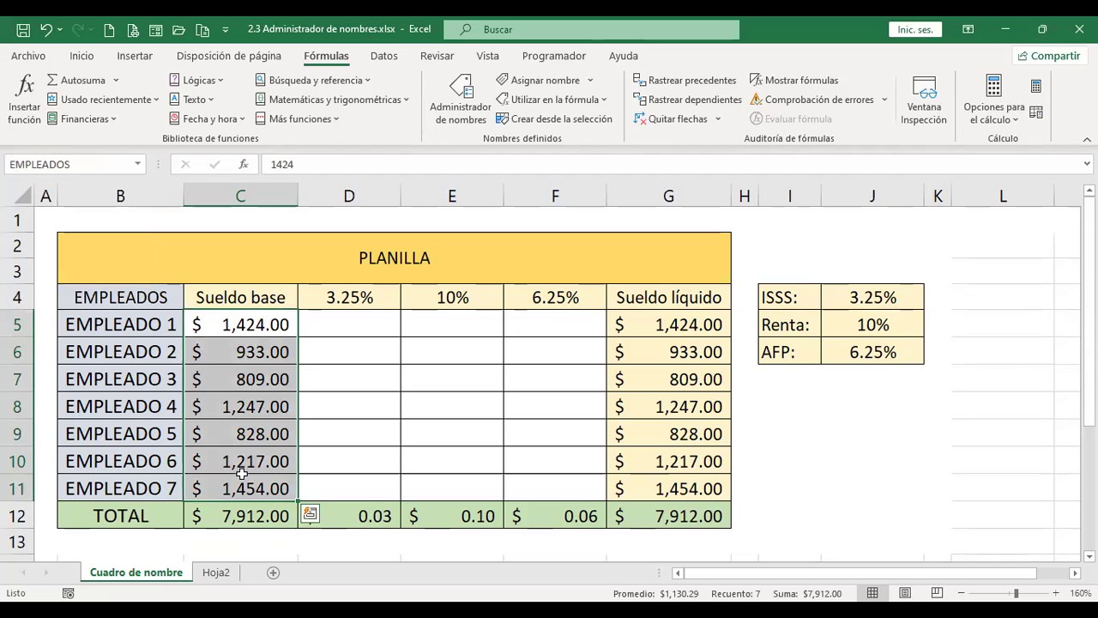
click(140, 161)
click(142, 163)
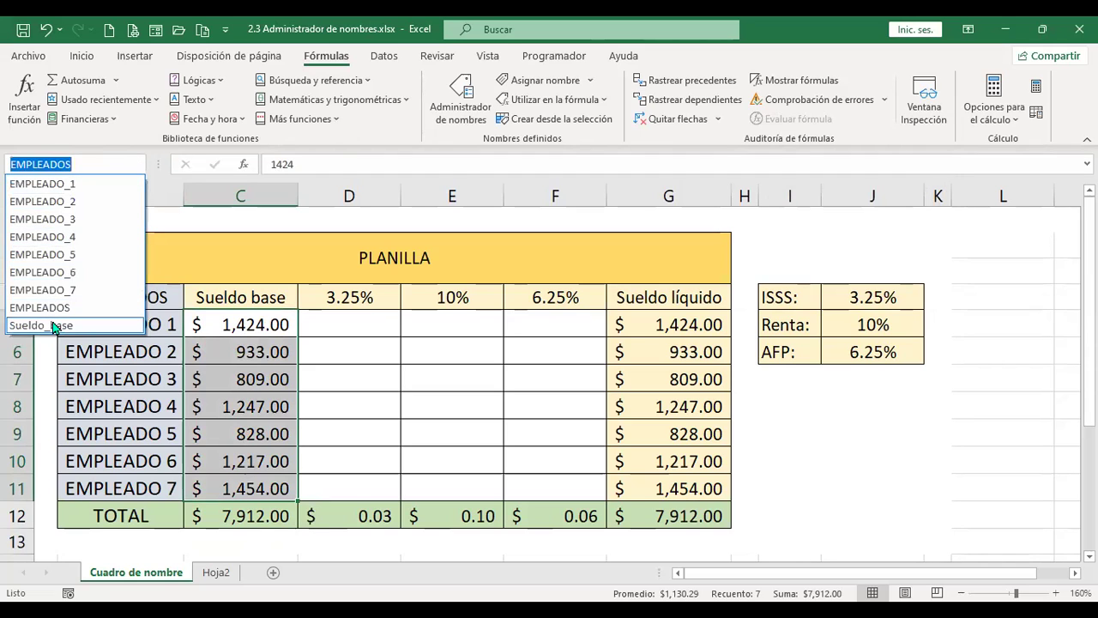
click(53, 325)
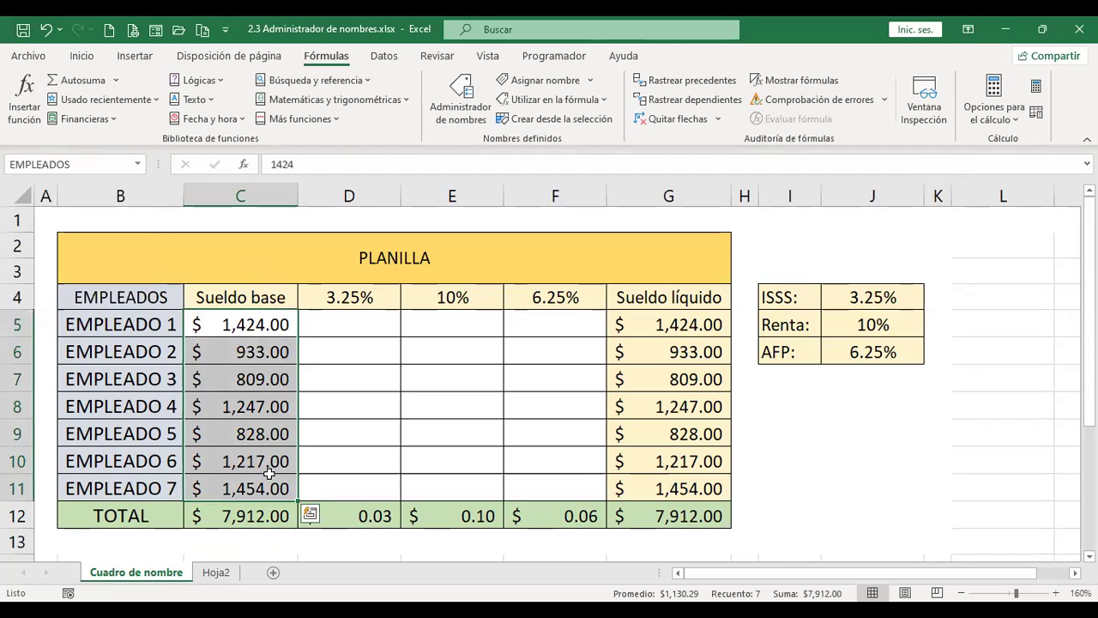
- Enter the formula +EMPLEADO_1*D4 in cell D5, taking the employee name from the autocomplete suggestions
click(345, 329)
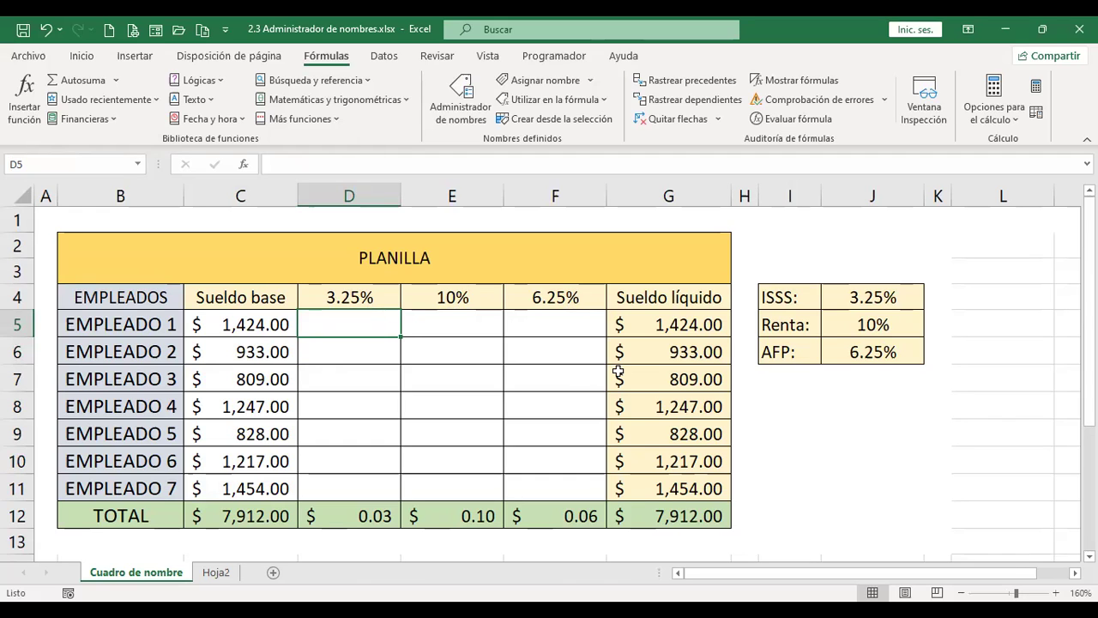
text(+)
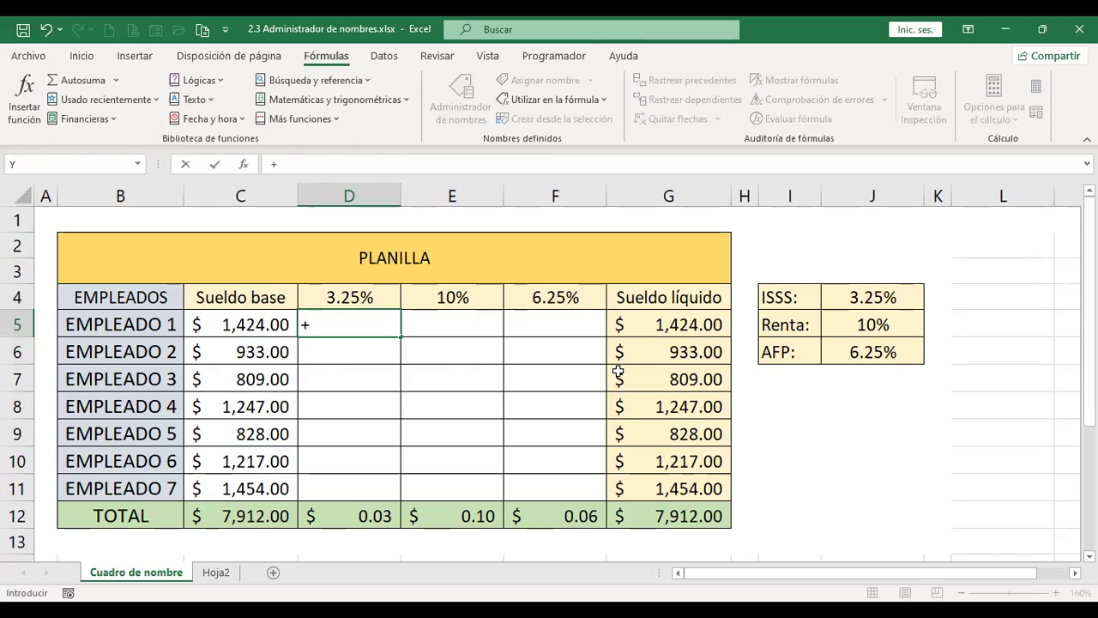
text(empl)
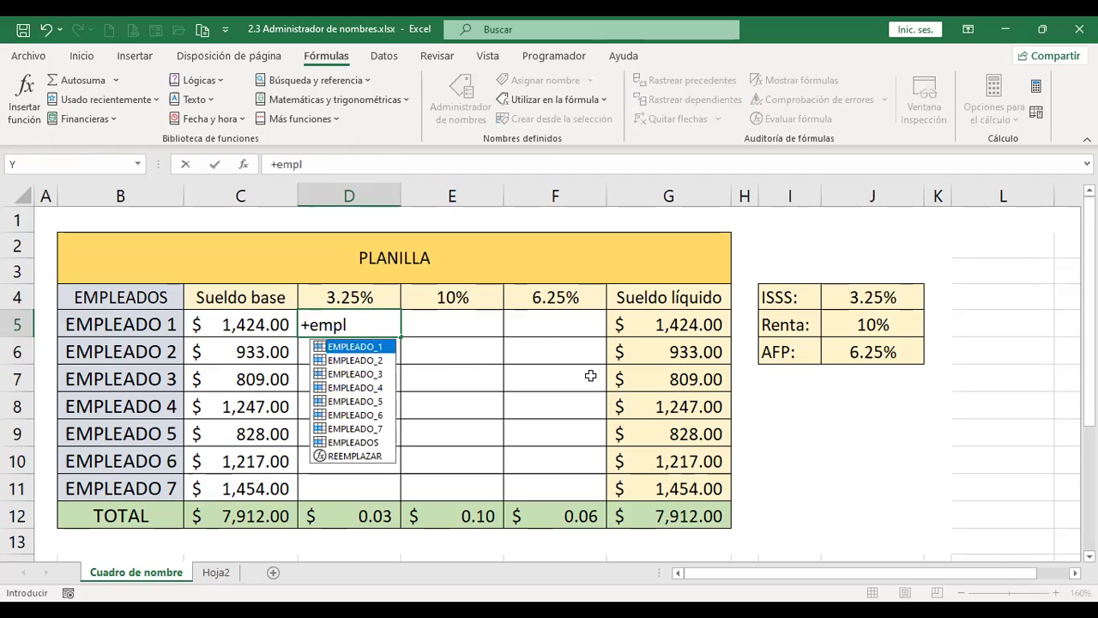
double_click(376, 347)
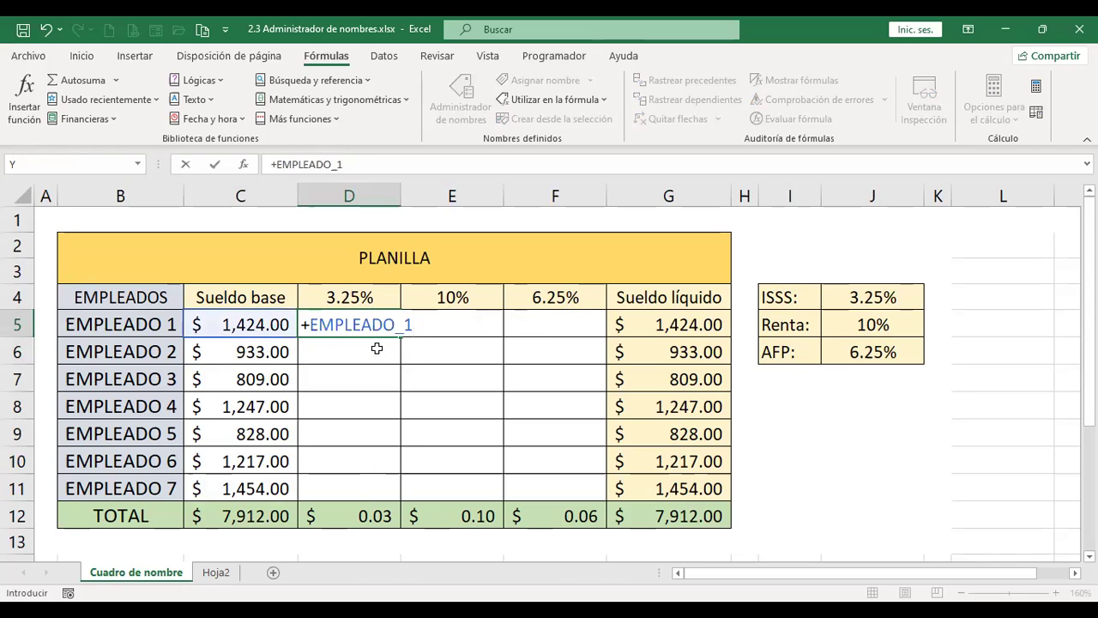
text(*)
click(369, 296)
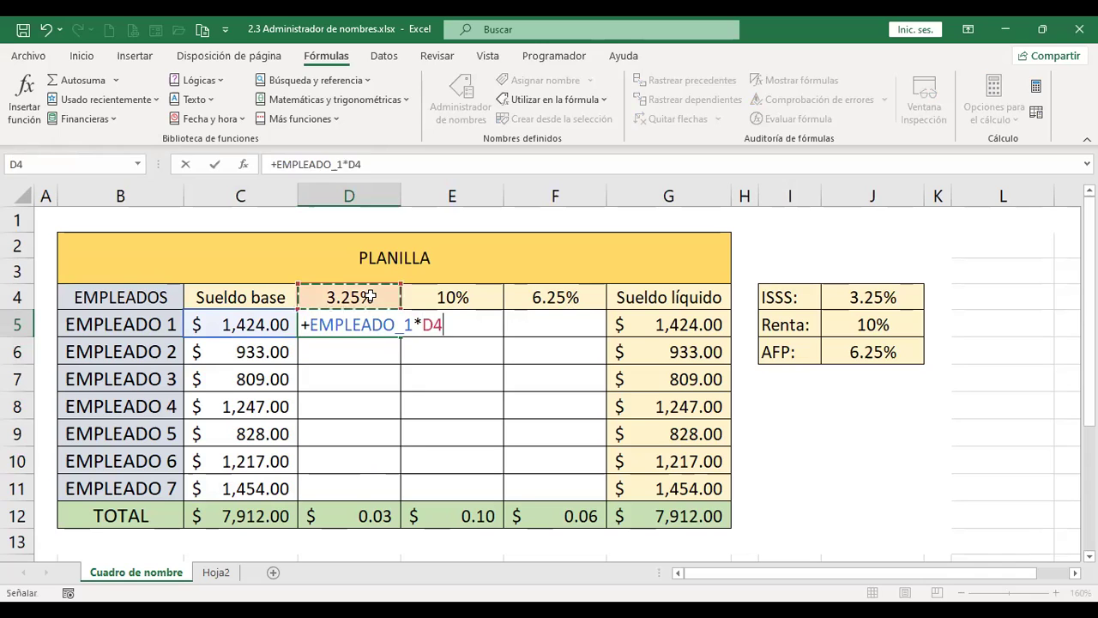
key(Return)
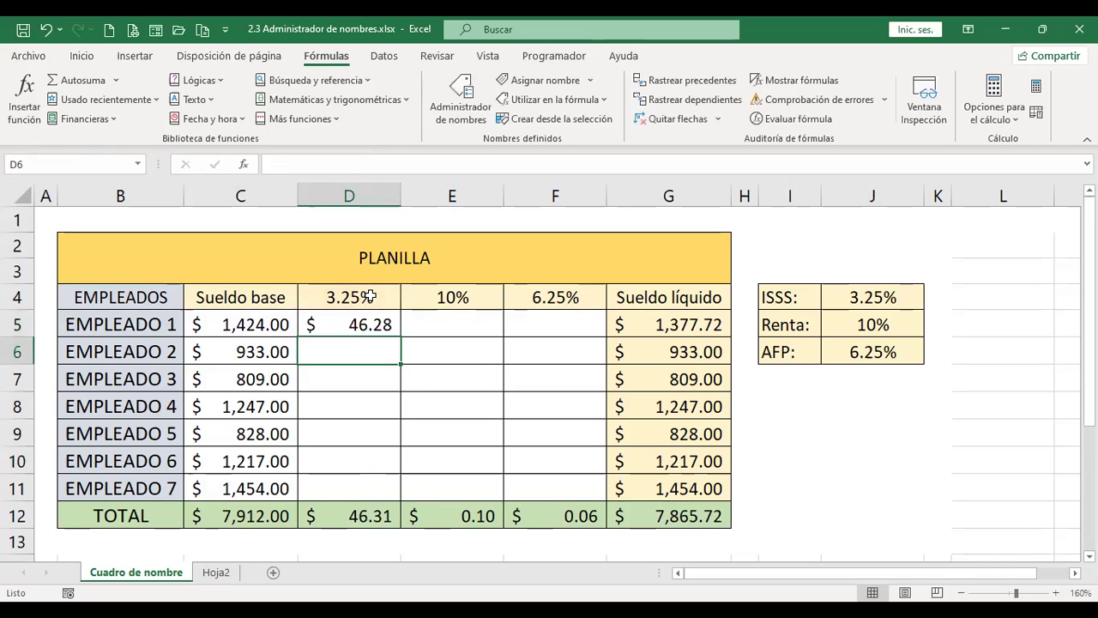
- Check the references of the formula in D5 and clear the cell
key(Up)
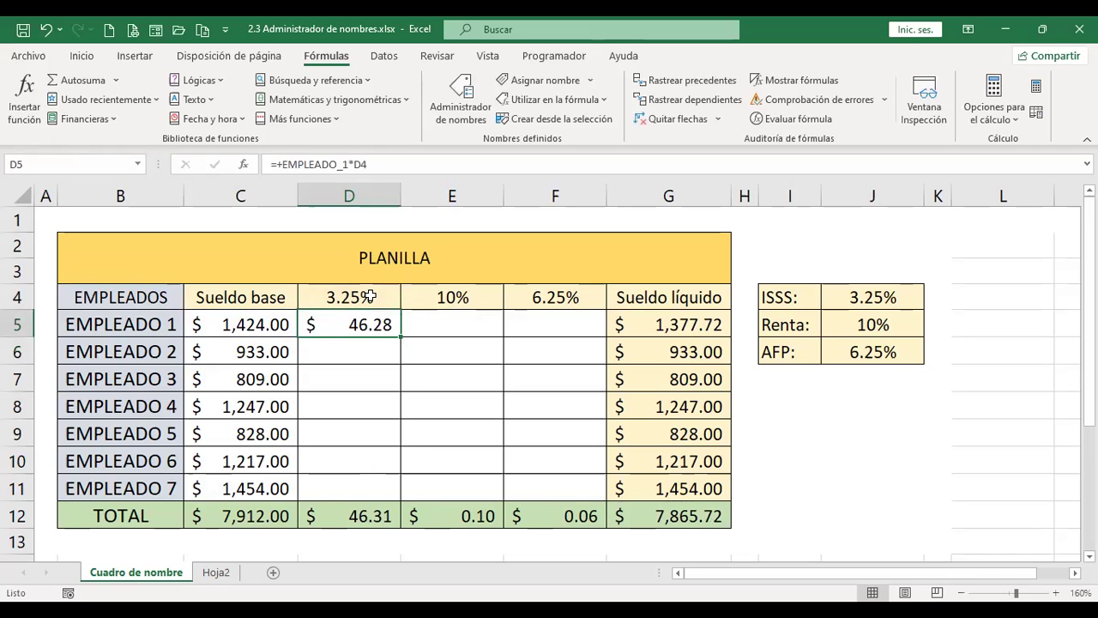
key(F2)
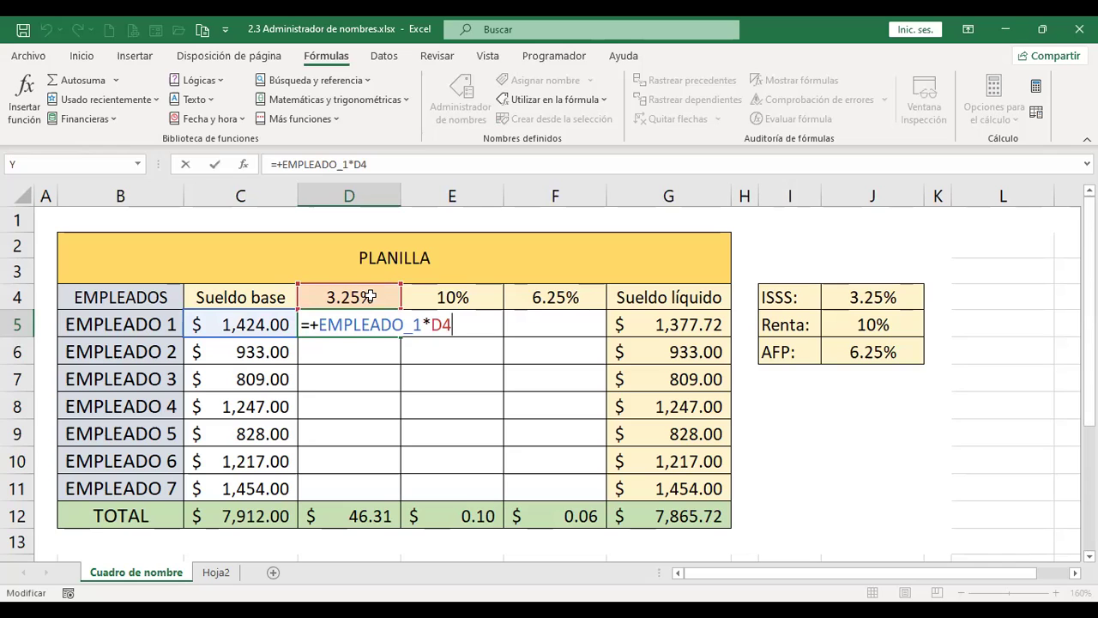
key(Return)
key(Up)
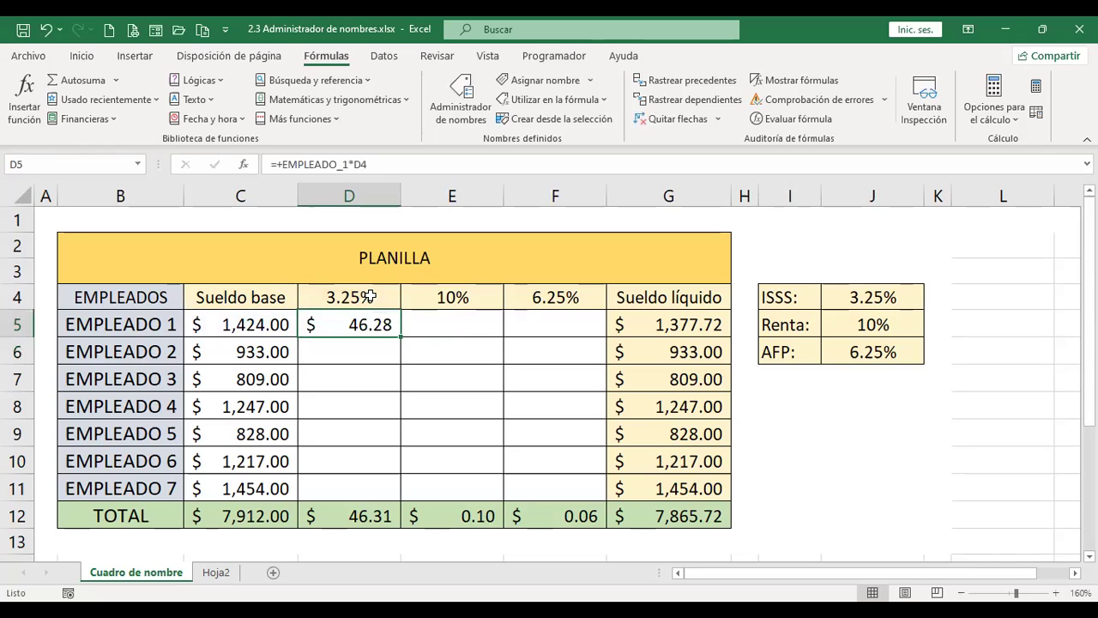
key(Delete)
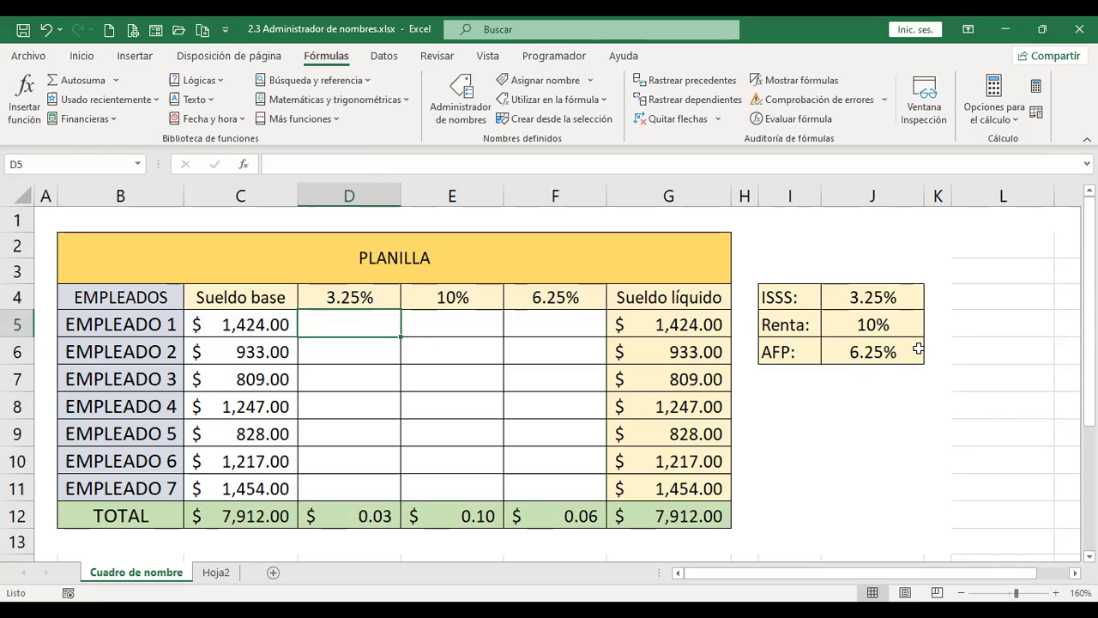
- Create names for the rates in I4:J6 from the selection, using the labels in its left column (Columna izquierda)
drag(791, 296, 872, 350)
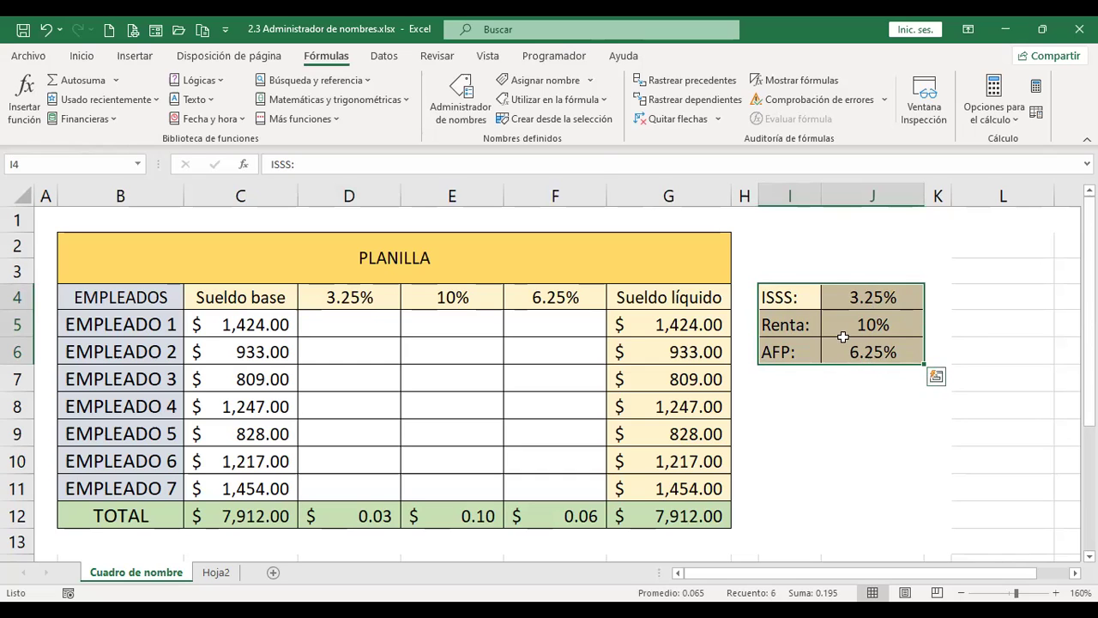
click(571, 122)
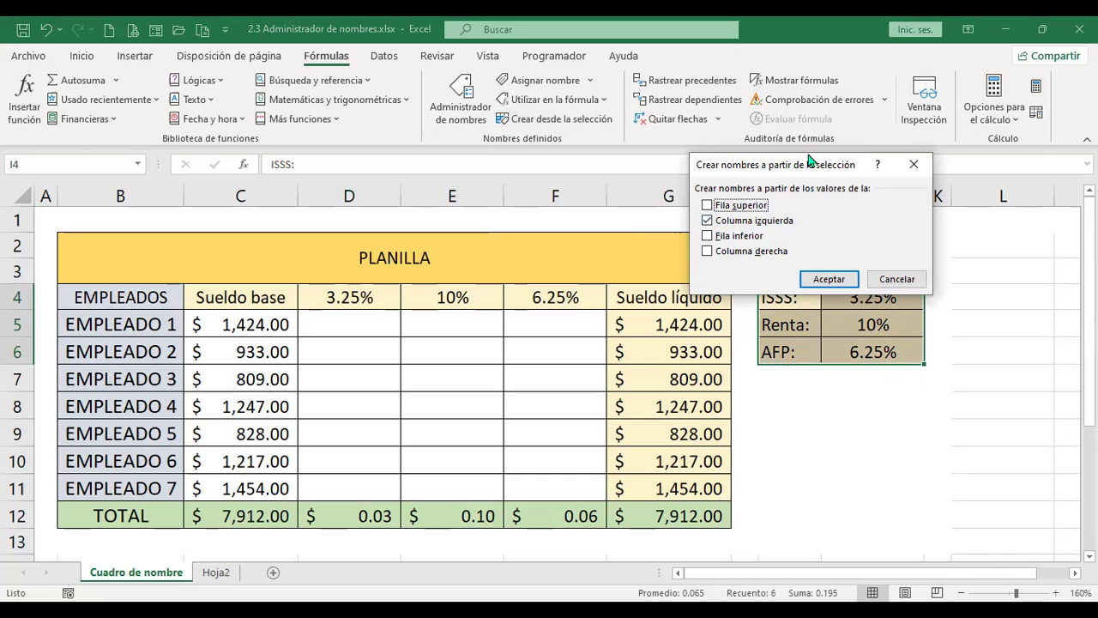
drag(808, 160, 809, 120)
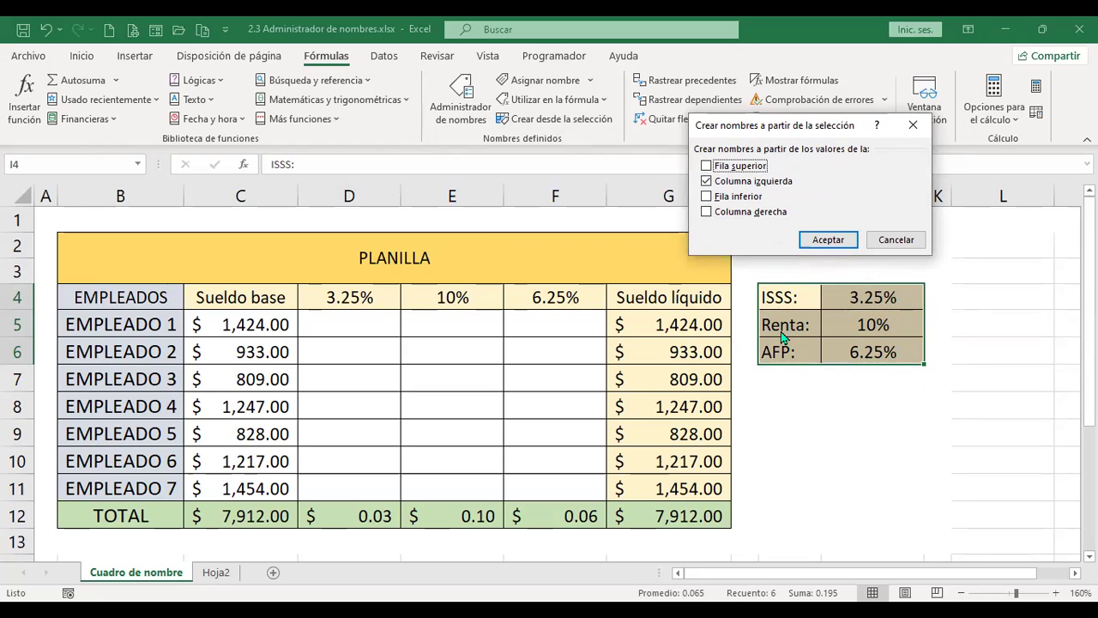
click(828, 240)
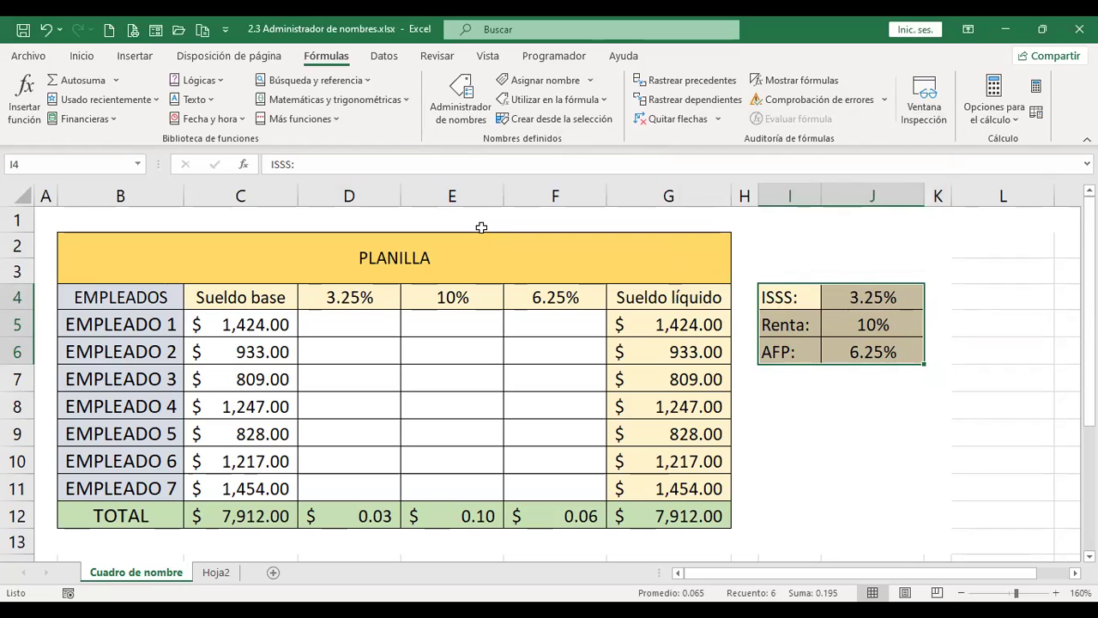
- Review the AFP, ISSS and Renta names and the cells they refer to in the Name Manager
click(474, 119)
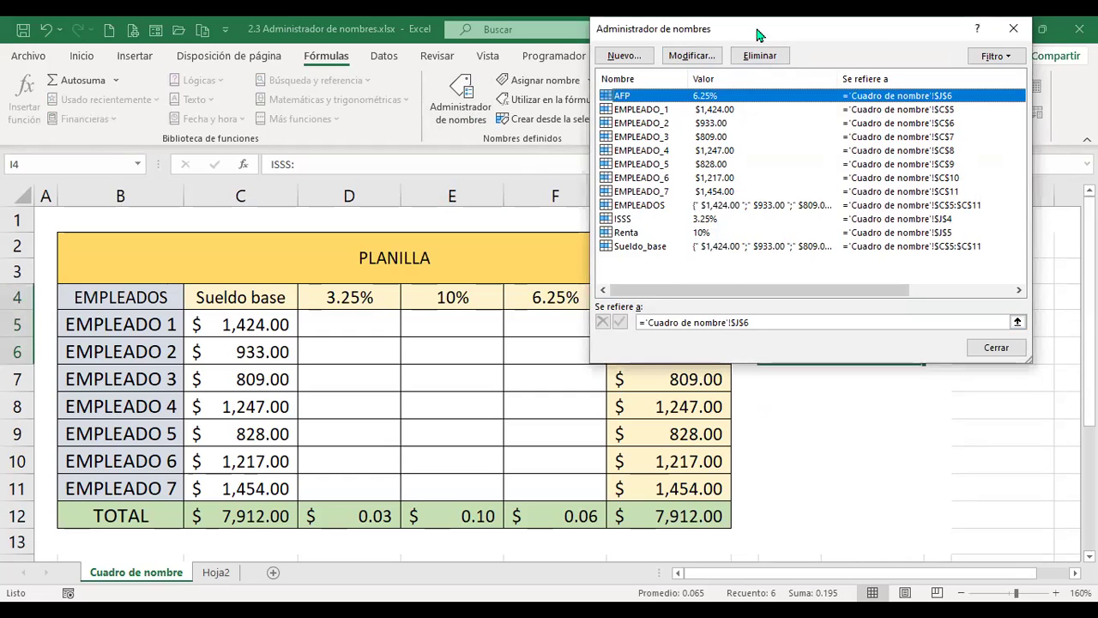
drag(727, 38, 396, 102)
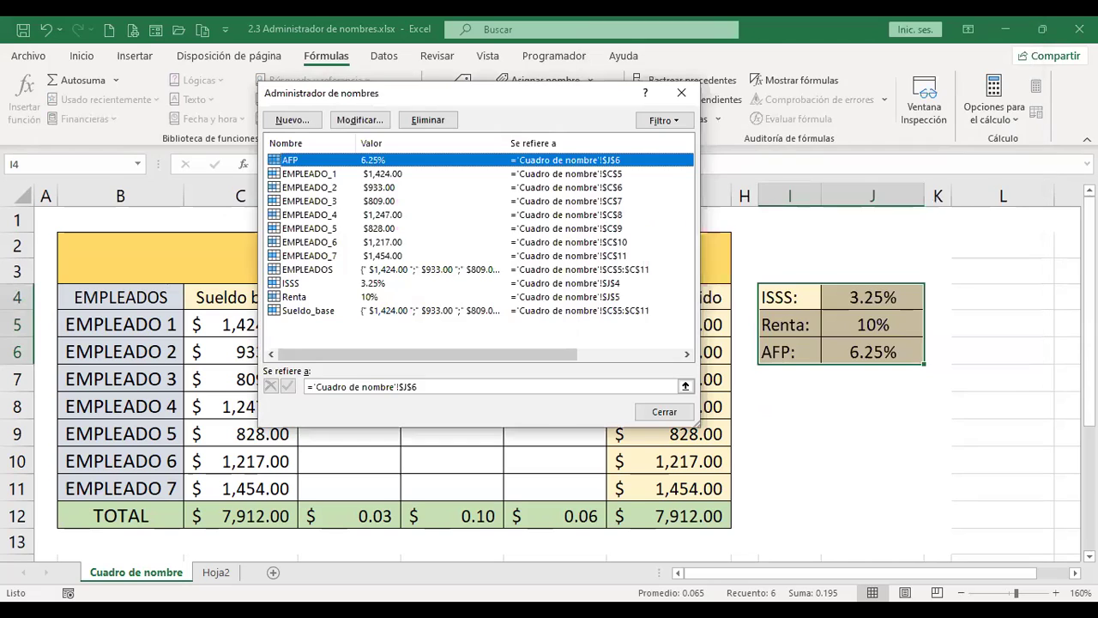
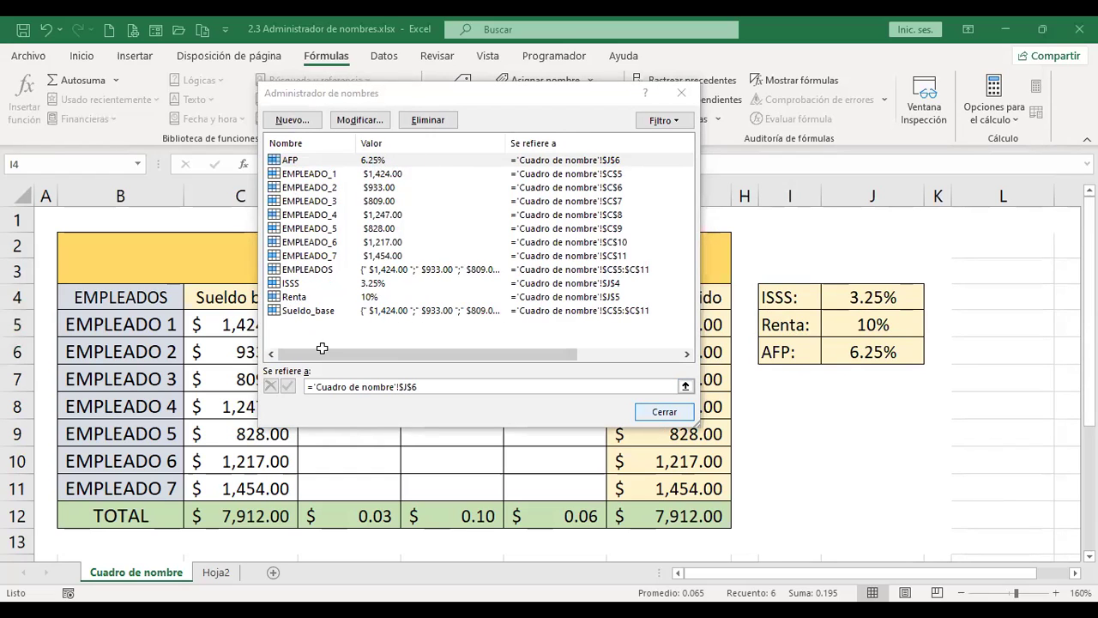
click(664, 413)
- Enter the formula +EMPLEADO_1*ISSS in cell D5, inserting both names from the autocomplete suggestions
click(350, 323)
text(+emple)
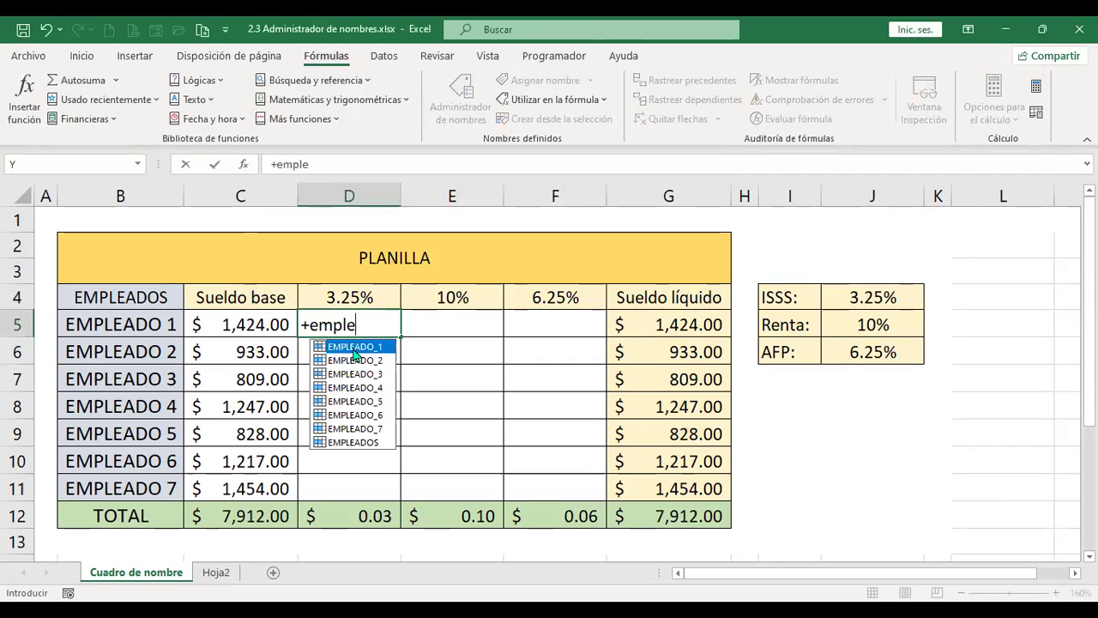
double_click(356, 348)
text(*i)
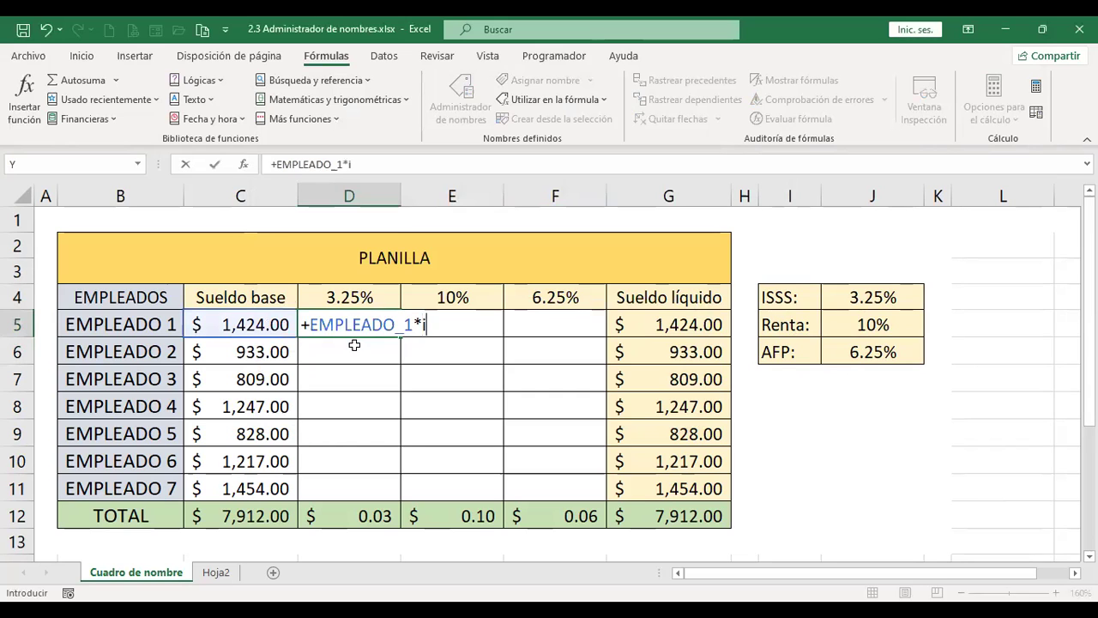
text(sss)
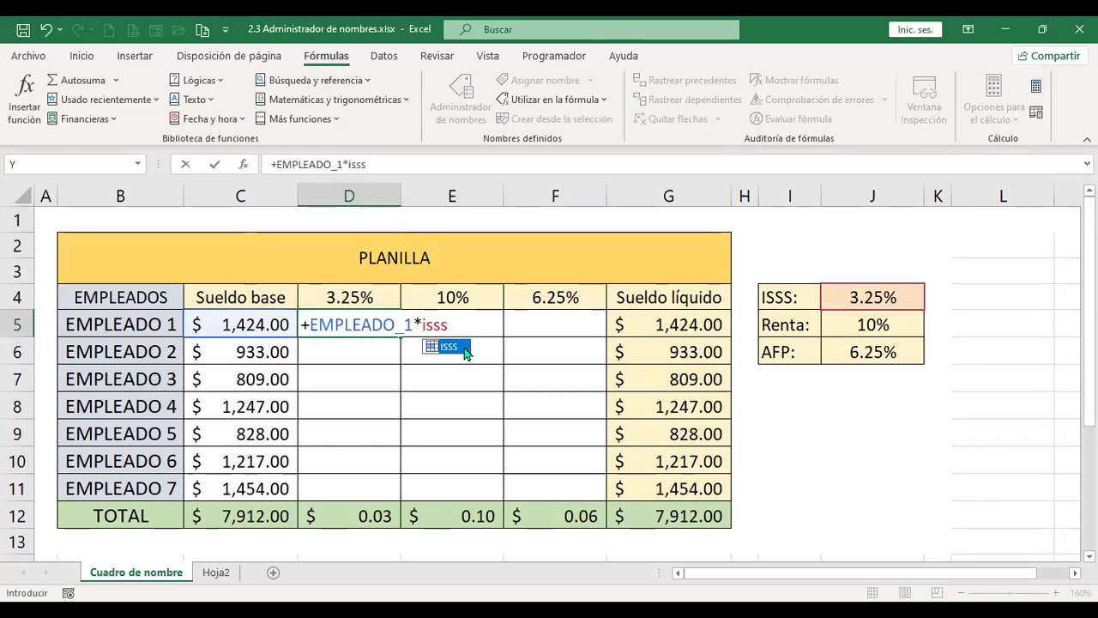
key(Tab)
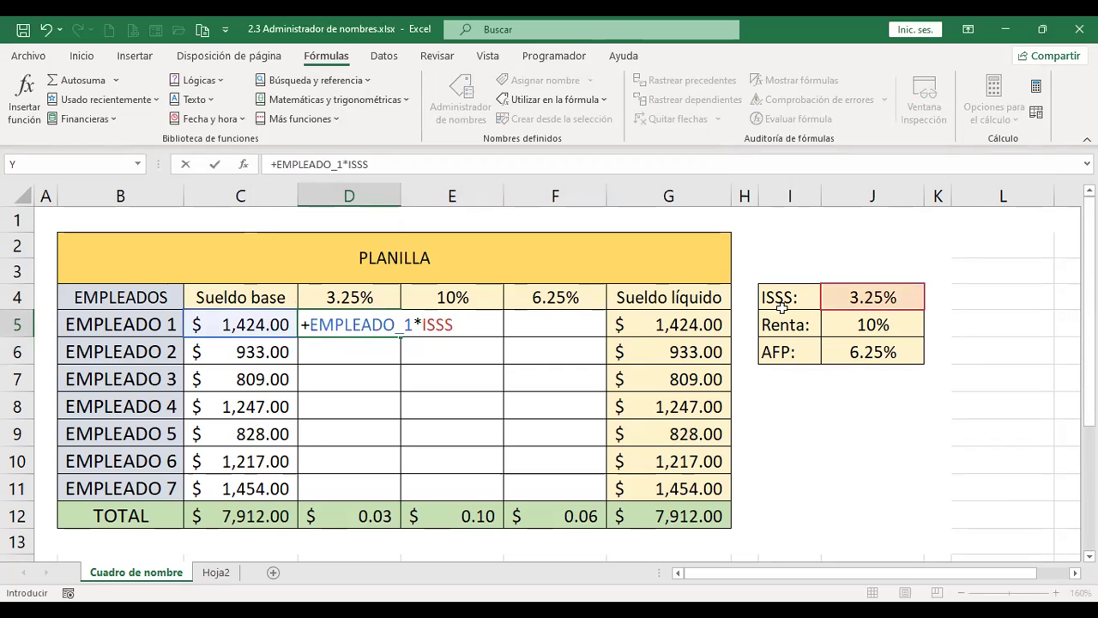
key(Return)
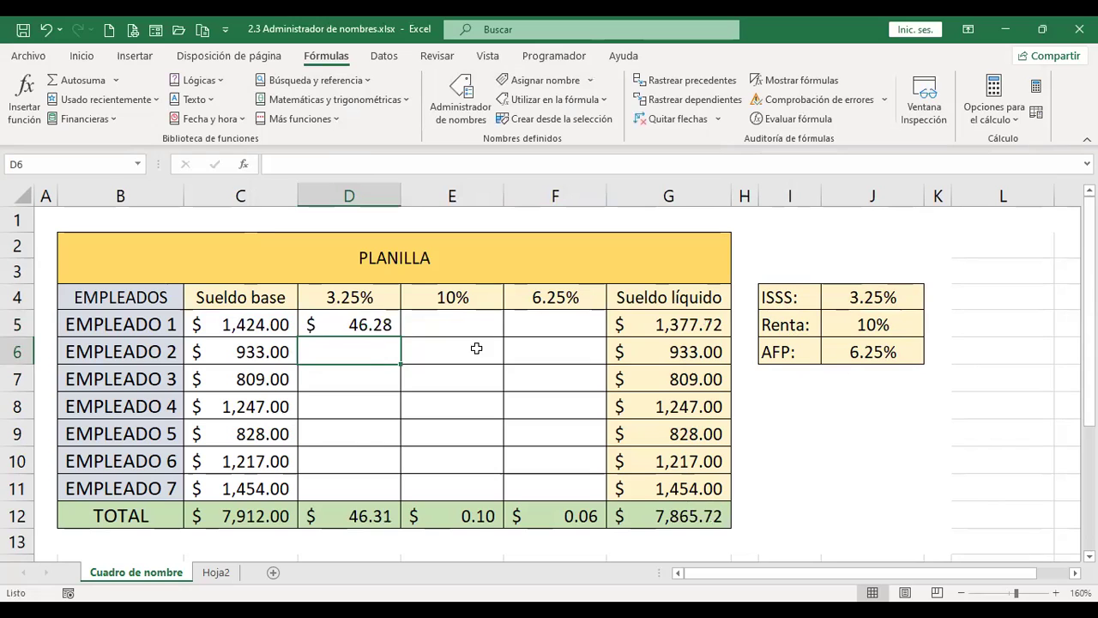
- Fill the D5 formula down to D6 and check the copied formula
click(382, 331)
drag(402, 340, 417, 373)
click(365, 352)
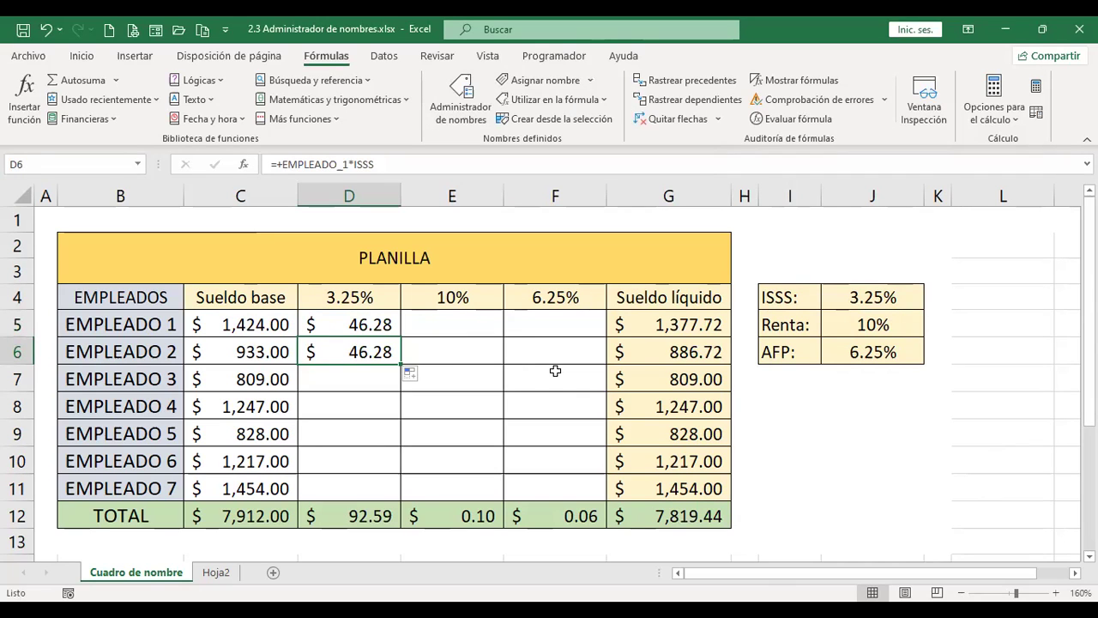
- Inspect the formulas in D6 and D5 to see which cells their names refer to
key(F2)
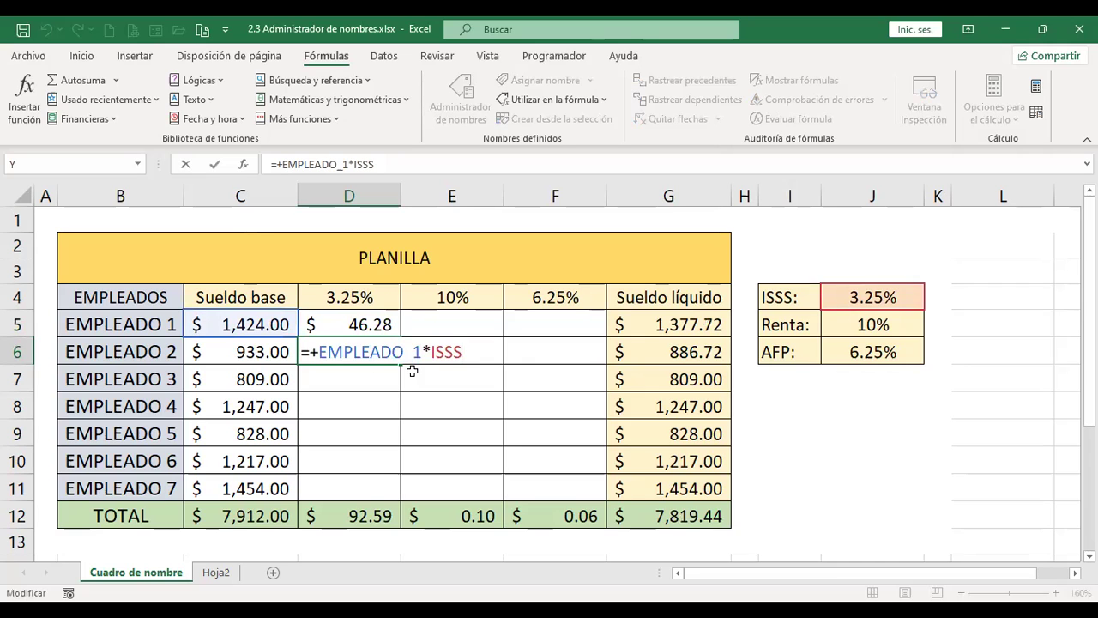
key(ctrl+Return)
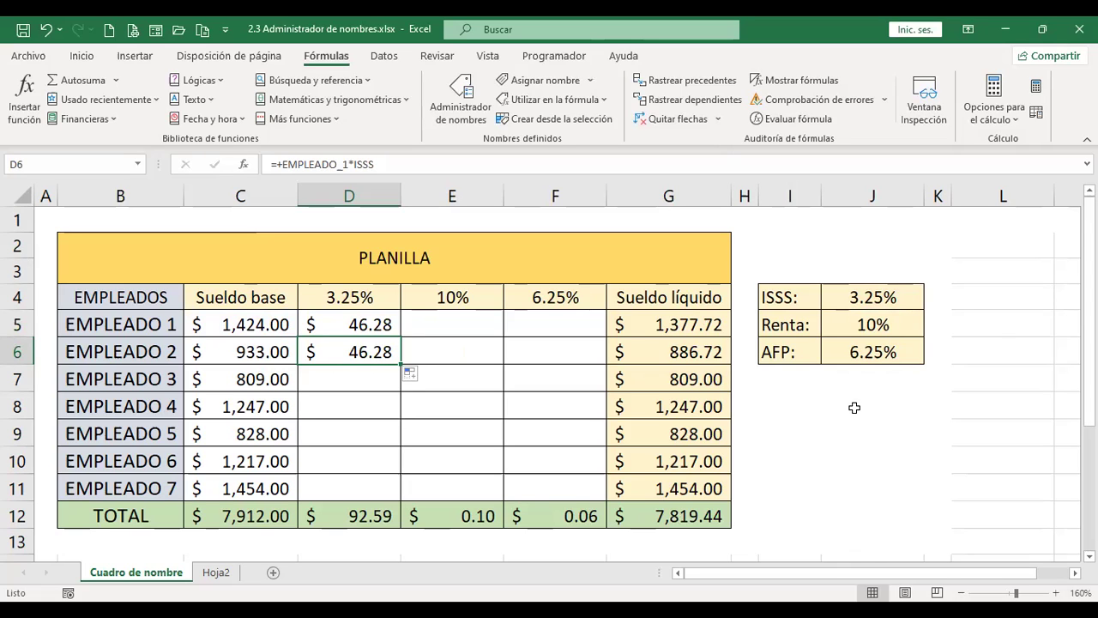
key(Up)
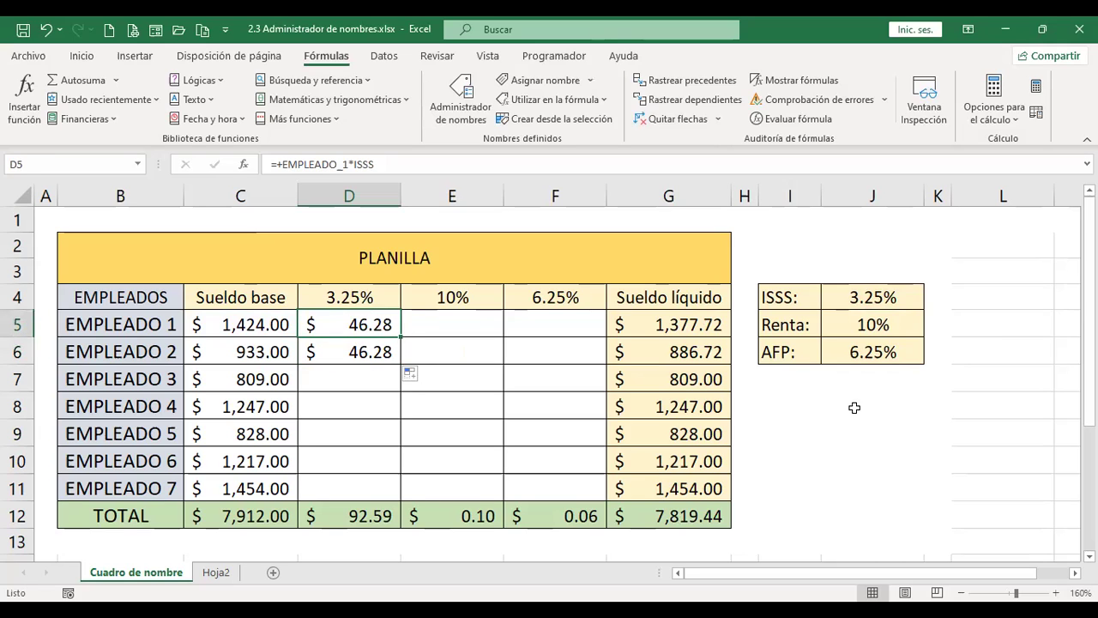
key(F2)
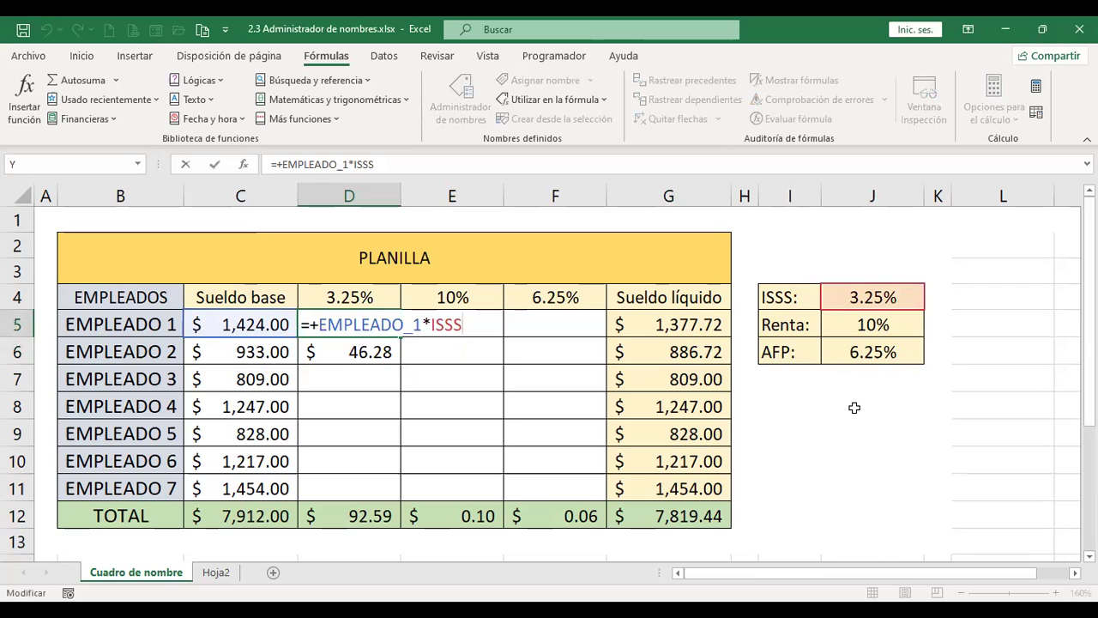
key(Return)
key(Up)
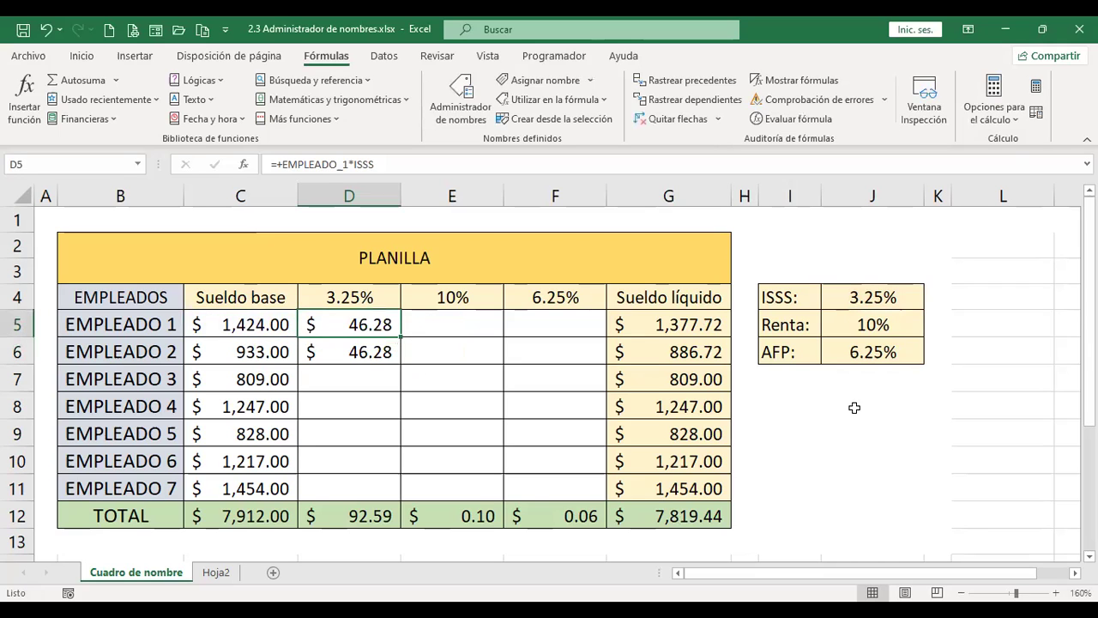
- Clear the formulas from D5:D6
key(shift+Down)
key(Delete)
key(Down)
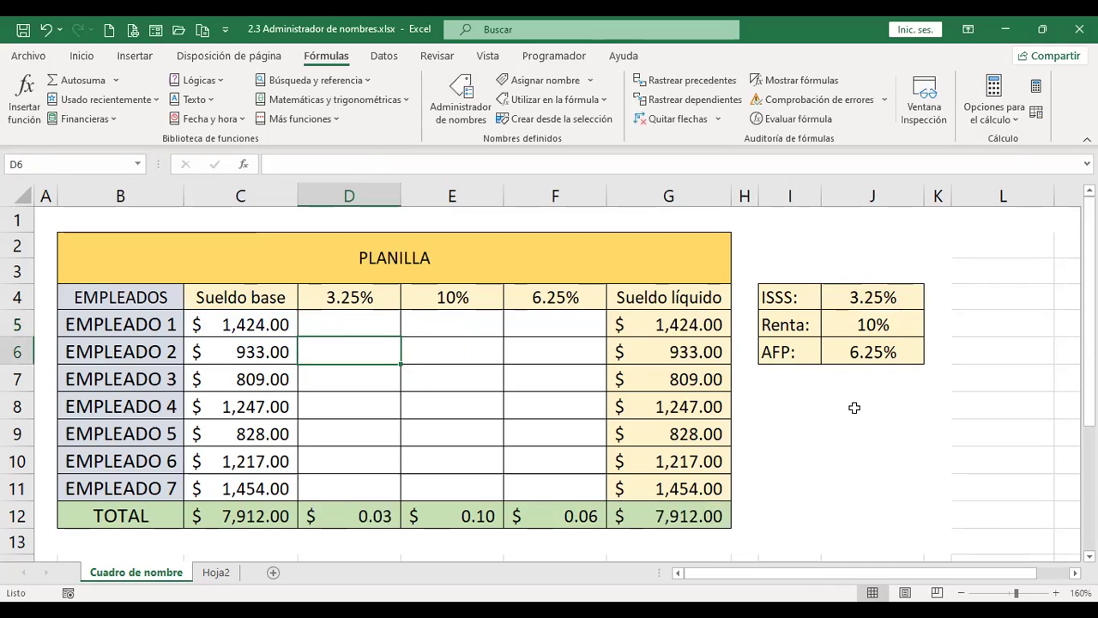
- Enter the formula +EMPLEADO_1*ISSS in D5, picking cell C5 for the salary and ISSS from the autocomplete suggestions
key(Up)
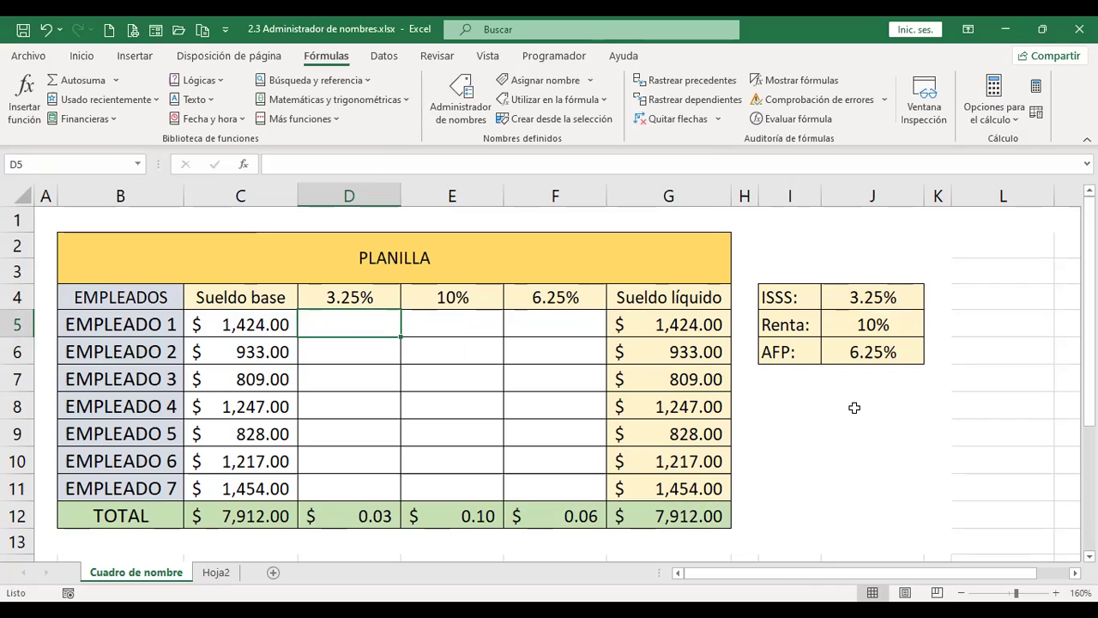
text(+)
key(Left)
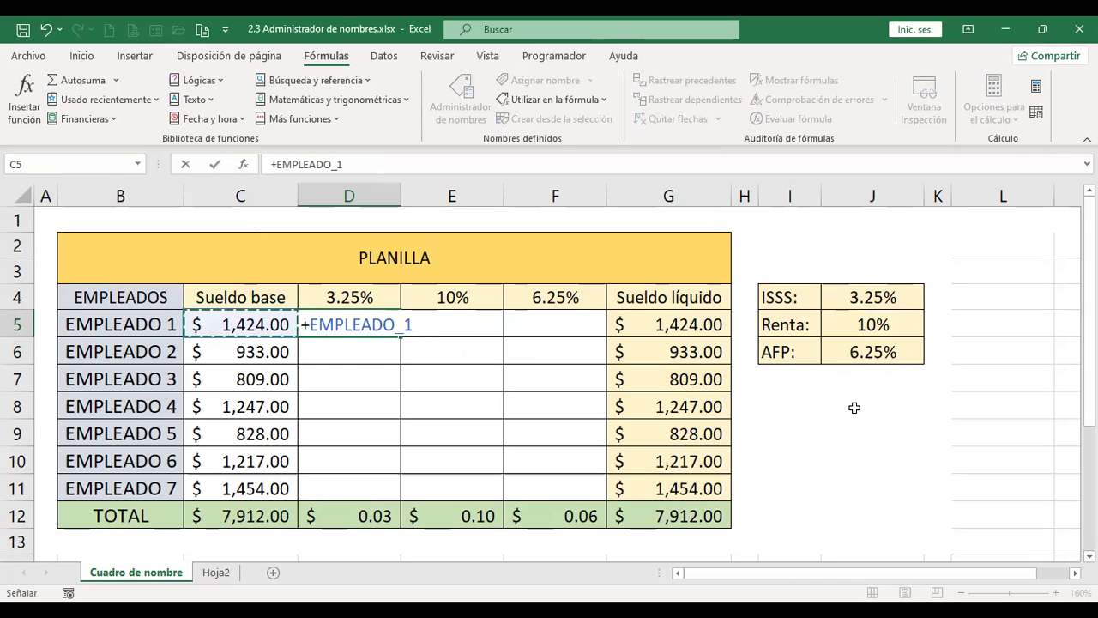
text(*)
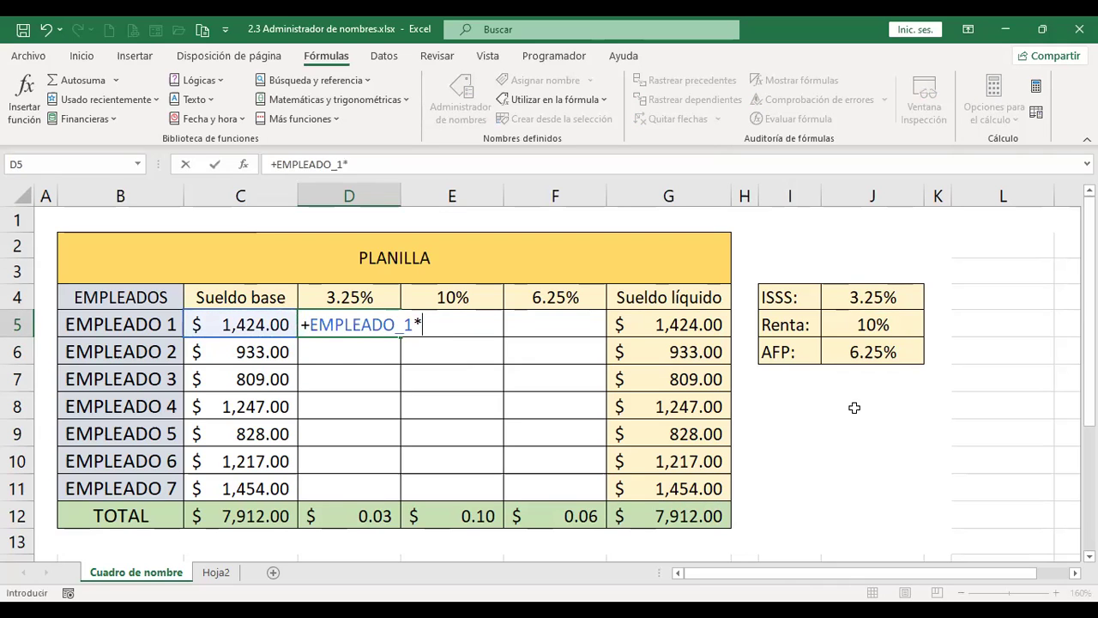
text(iss)
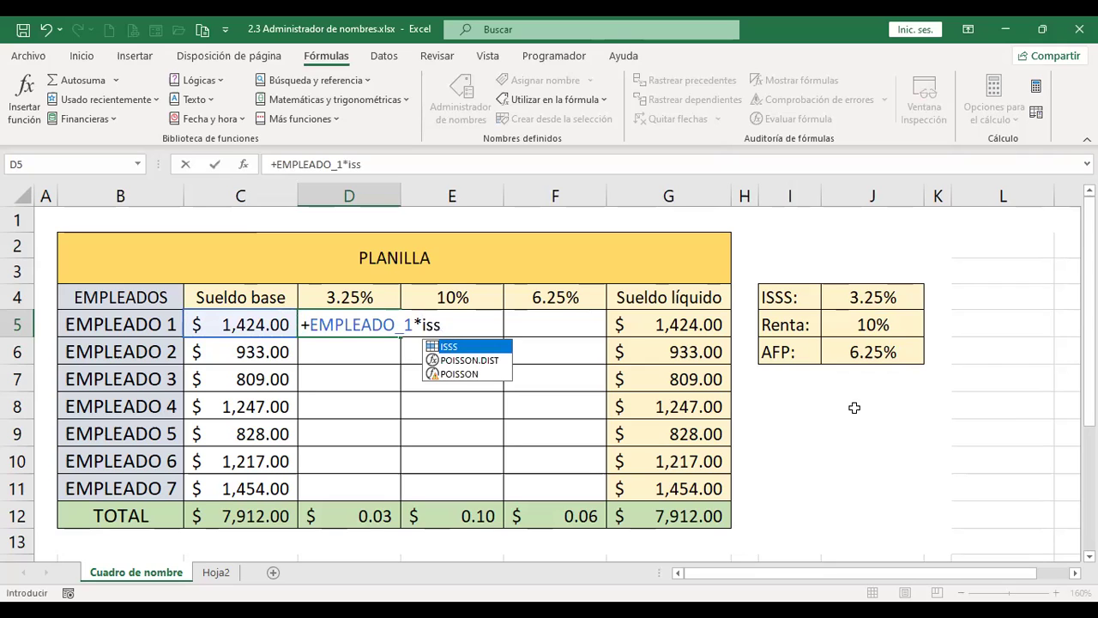
double_click(466, 347)
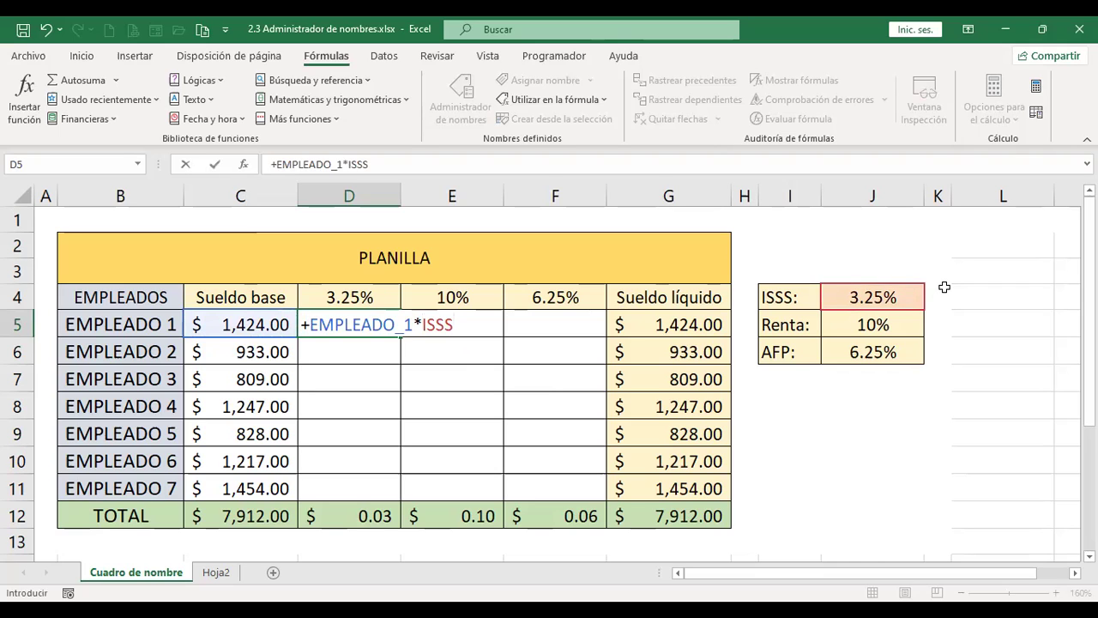
key(Return)
click(387, 323)
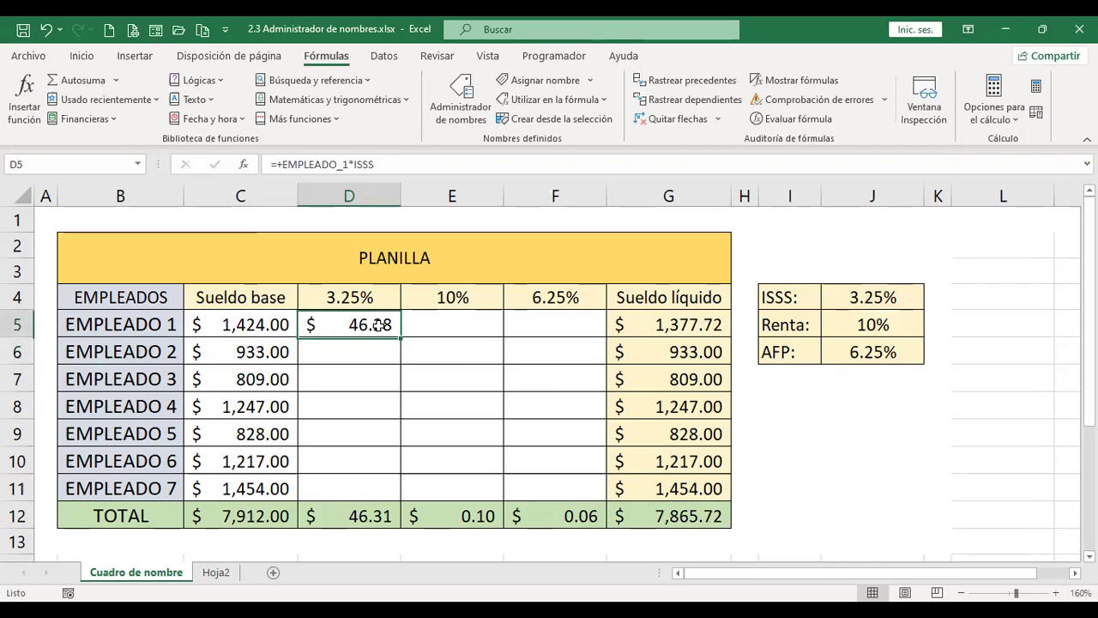
- Fill the D5 formula down to D6, compare the copy with the name of cell C5, and clear D6
drag(402, 338, 402, 356)
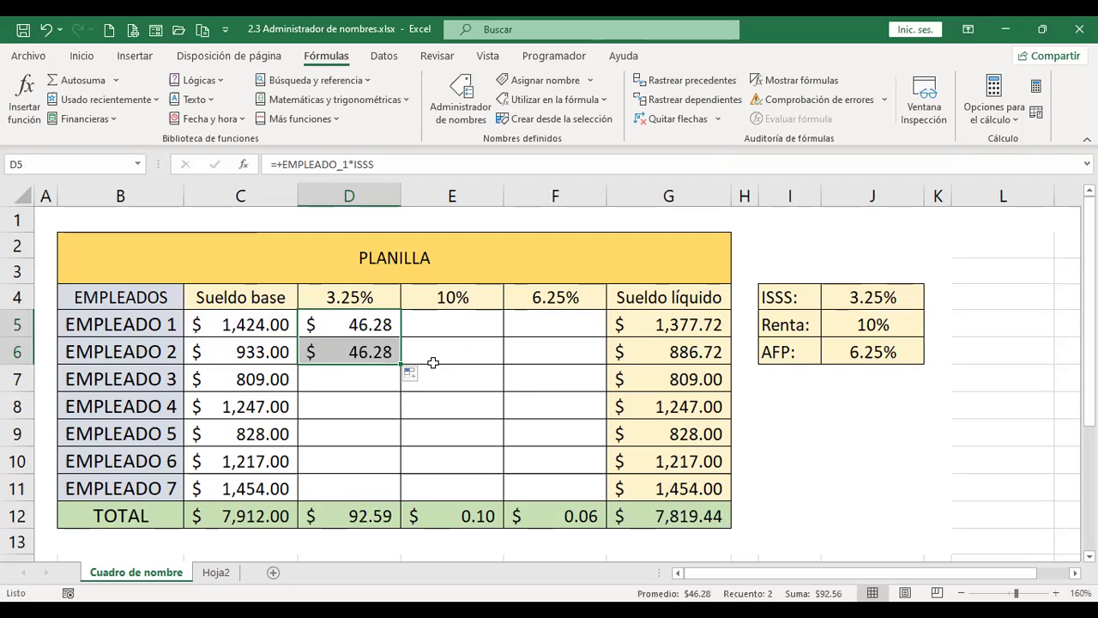
click(364, 352)
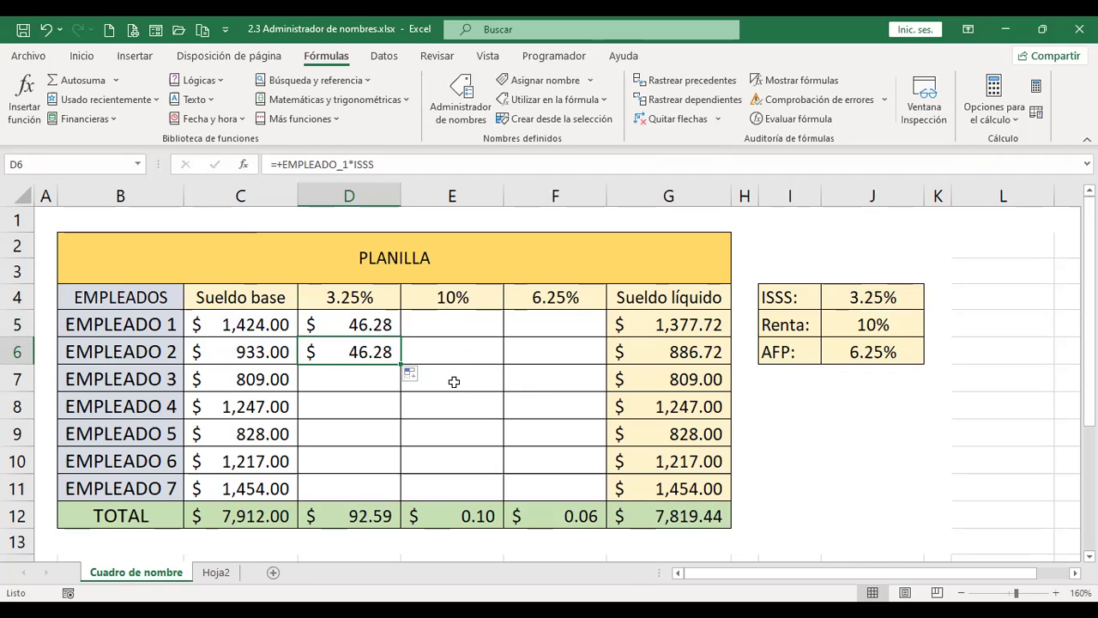
click(271, 323)
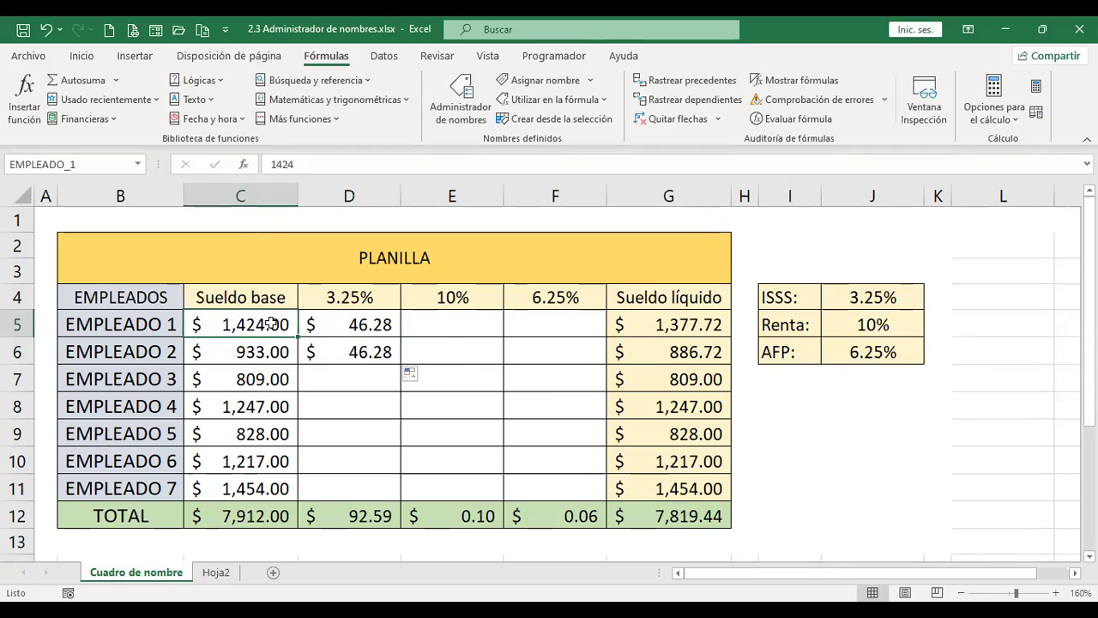
click(349, 349)
key(Delete)
key(Up)
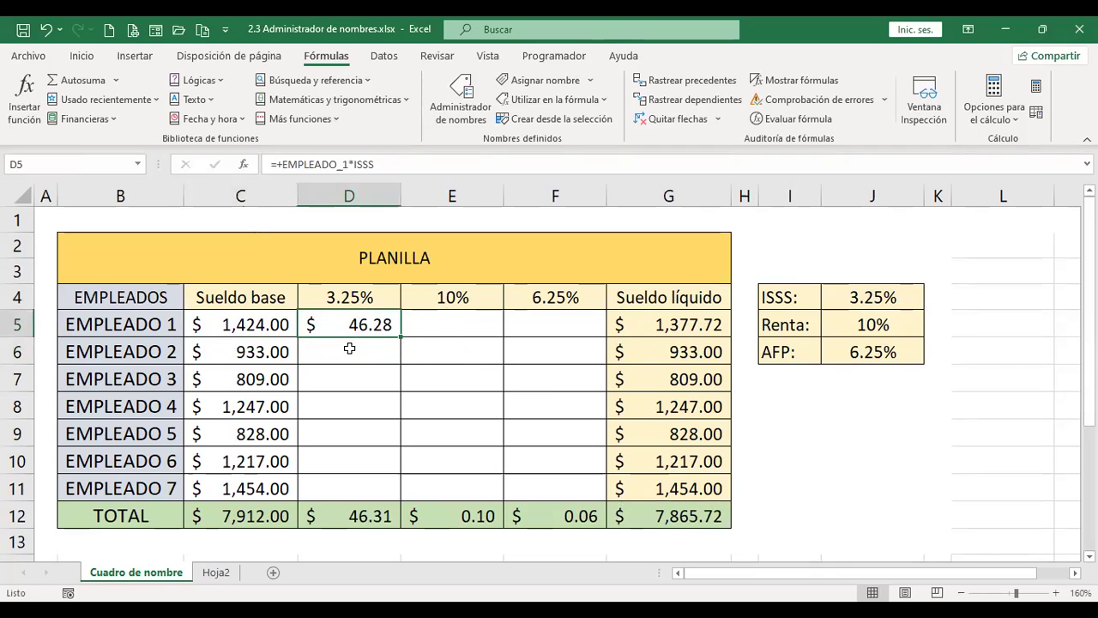
- Examine the employee salary range and the references used by the D5 formula
drag(131, 326, 264, 481)
click(362, 324)
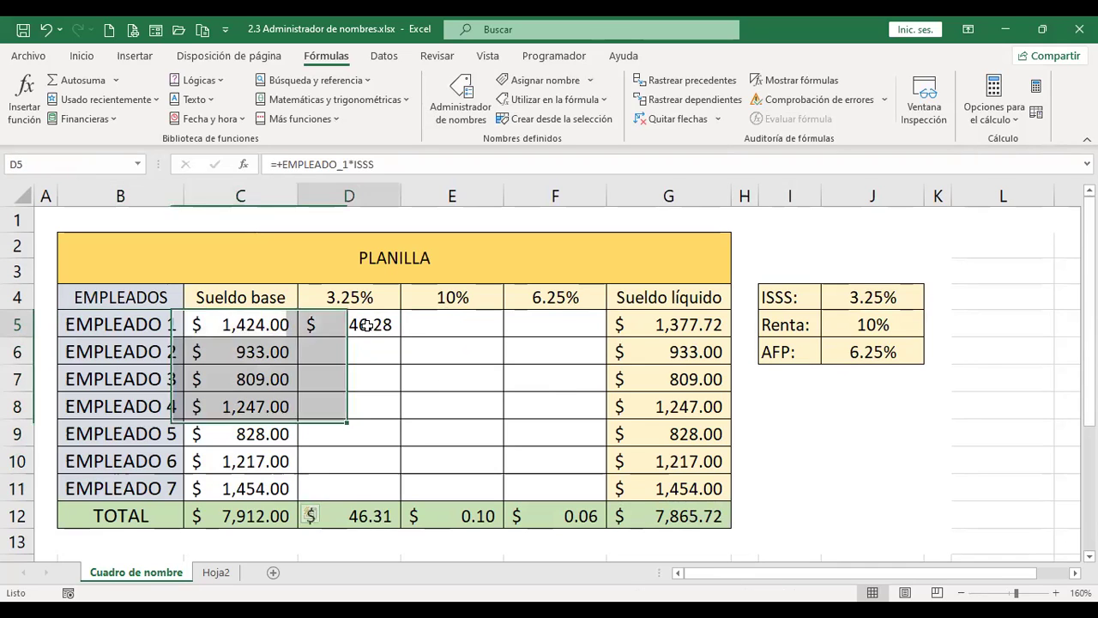
key(F2)
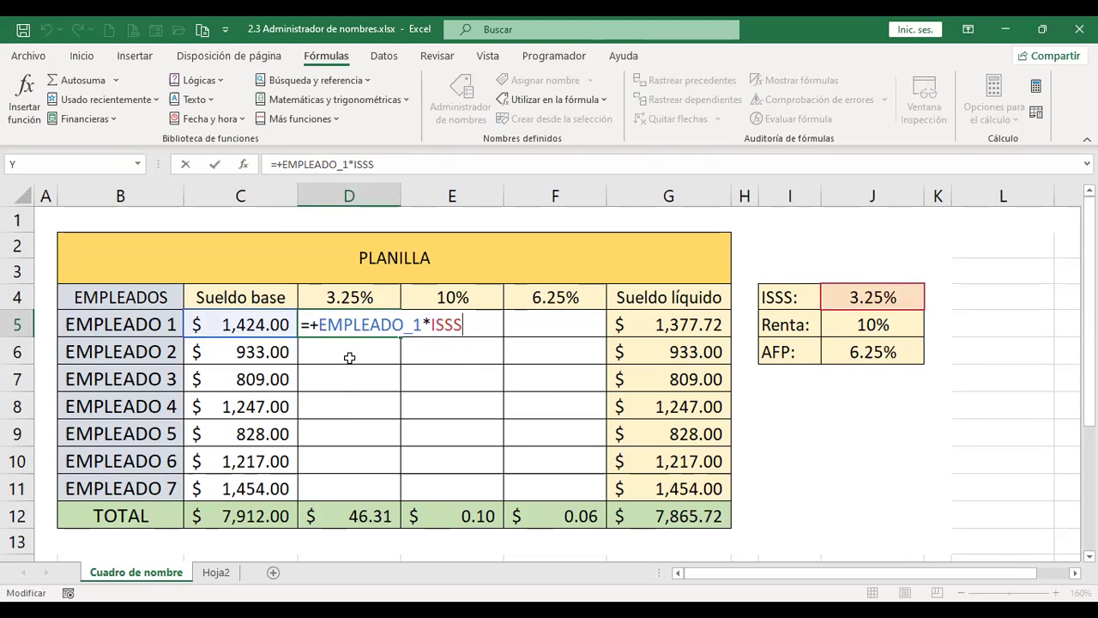
key(ctrl+Return)
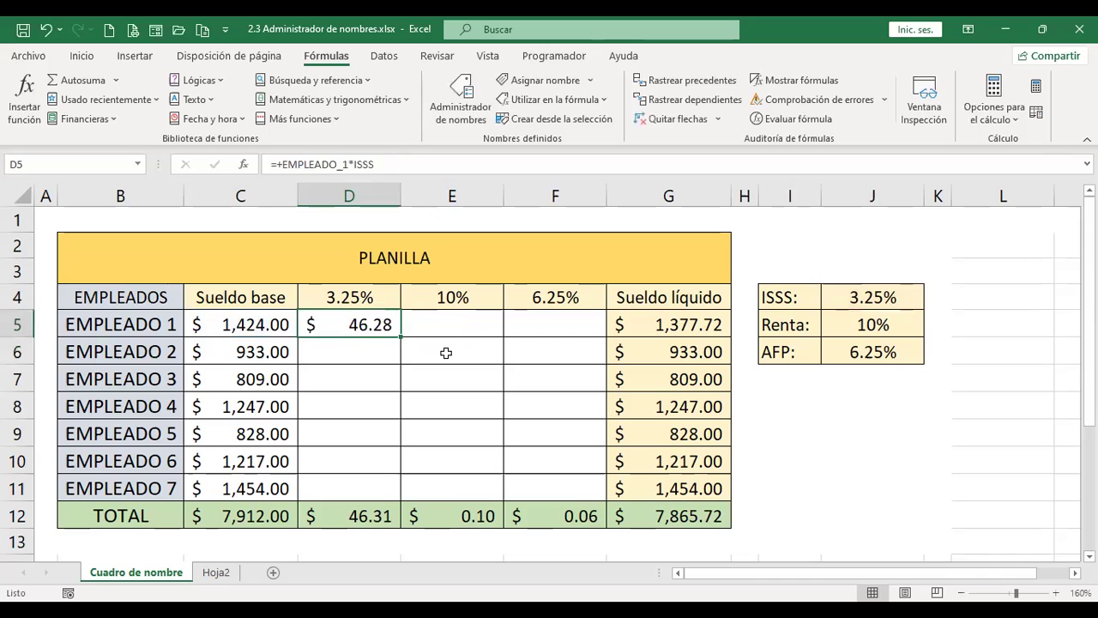
- Replace the D5 formula with +EMPLEADO_1 by pointing to cell C5
text(+)
key(Left)
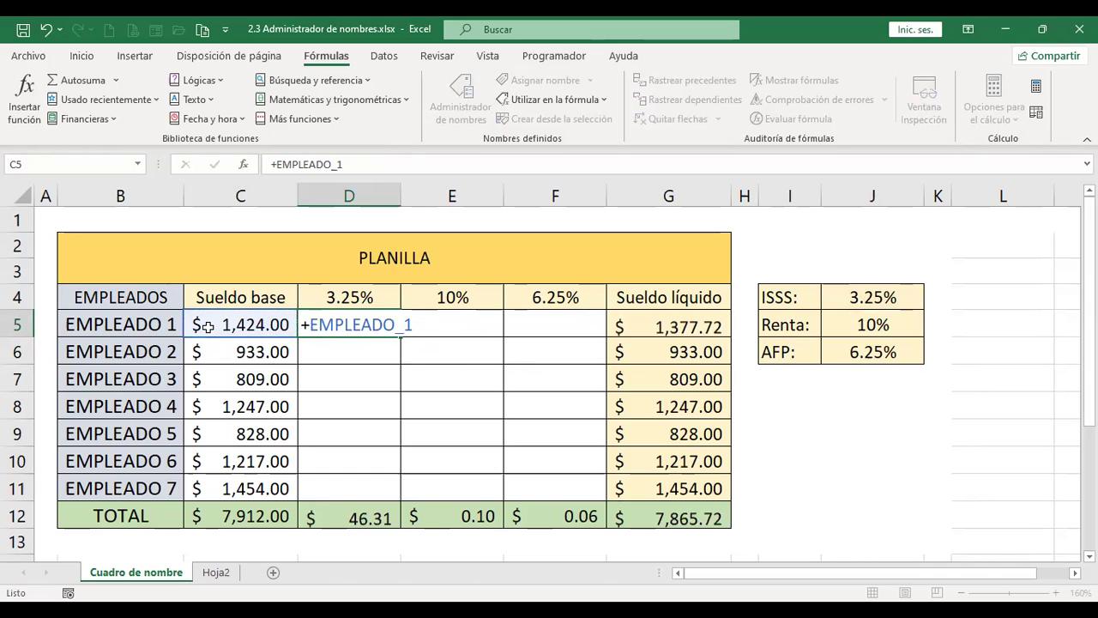
key(Return)
- Try filling the D5 formula down the column, check the copied cells, and undo the fill
click(386, 331)
drag(399, 334, 400, 390)
drag(367, 342, 377, 409)
key(ctrl+z)
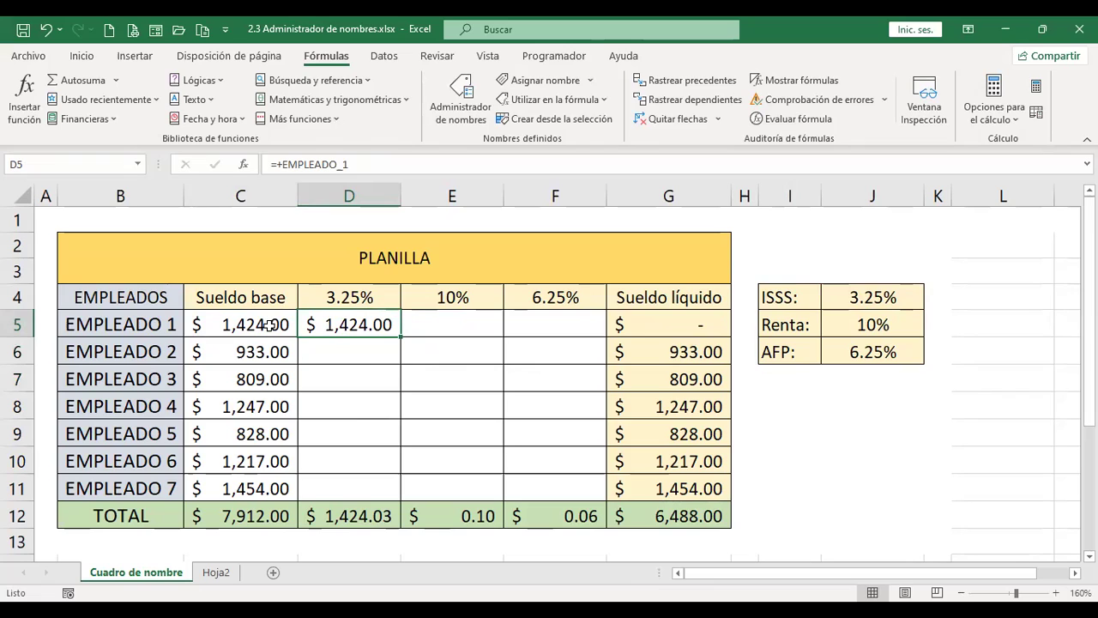
- Check the name assigned to the salary range C5:C11 and clear the formula from D5
drag(269, 324, 268, 481)
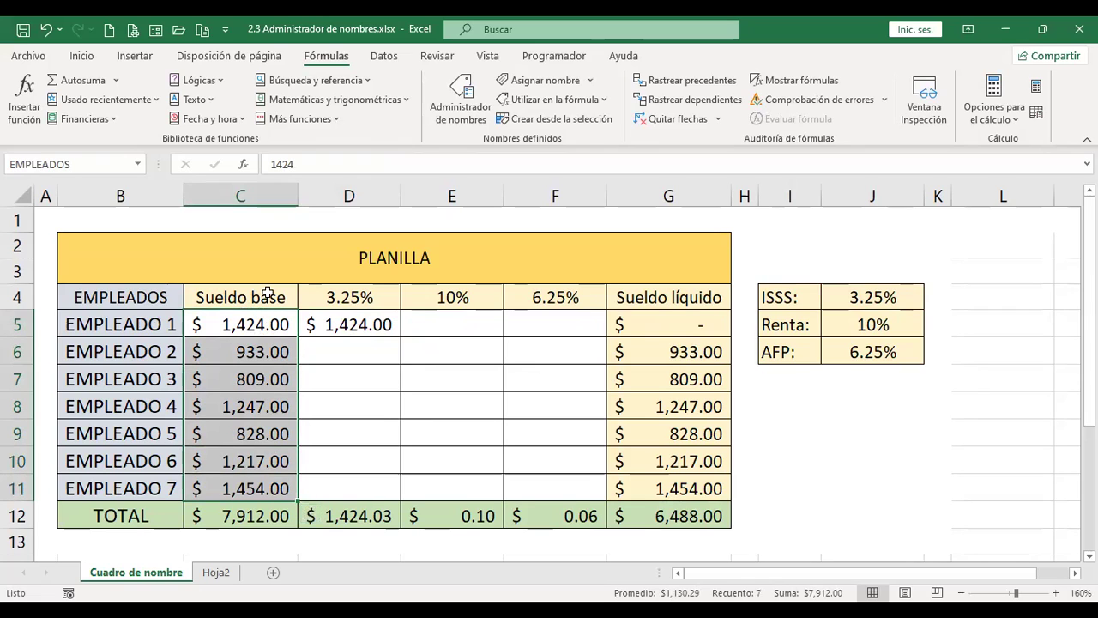
click(371, 328)
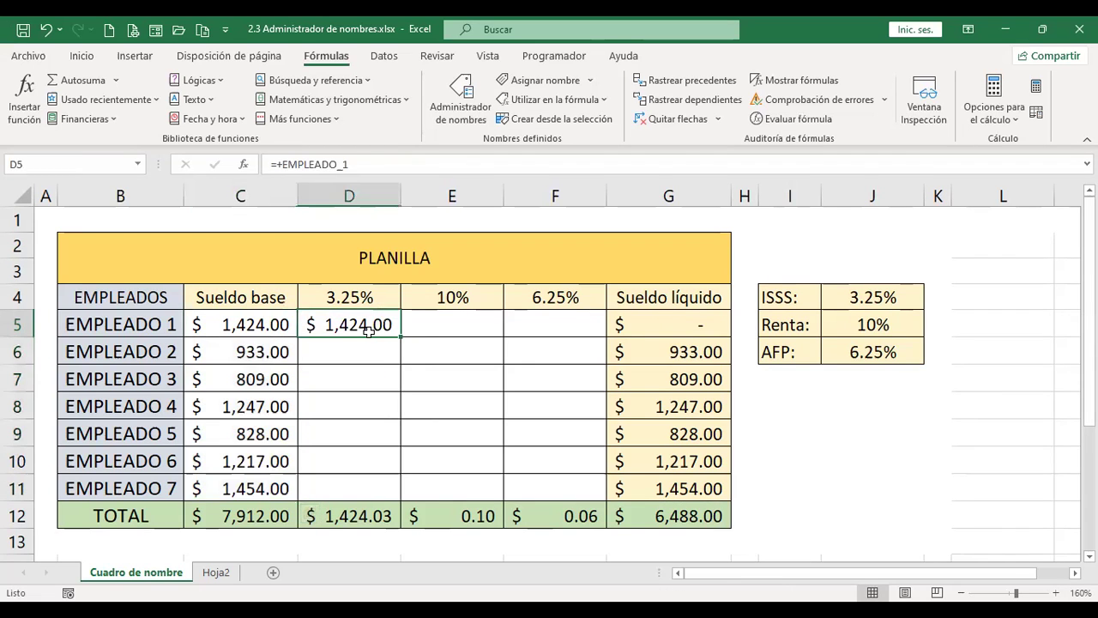
key(Delete)
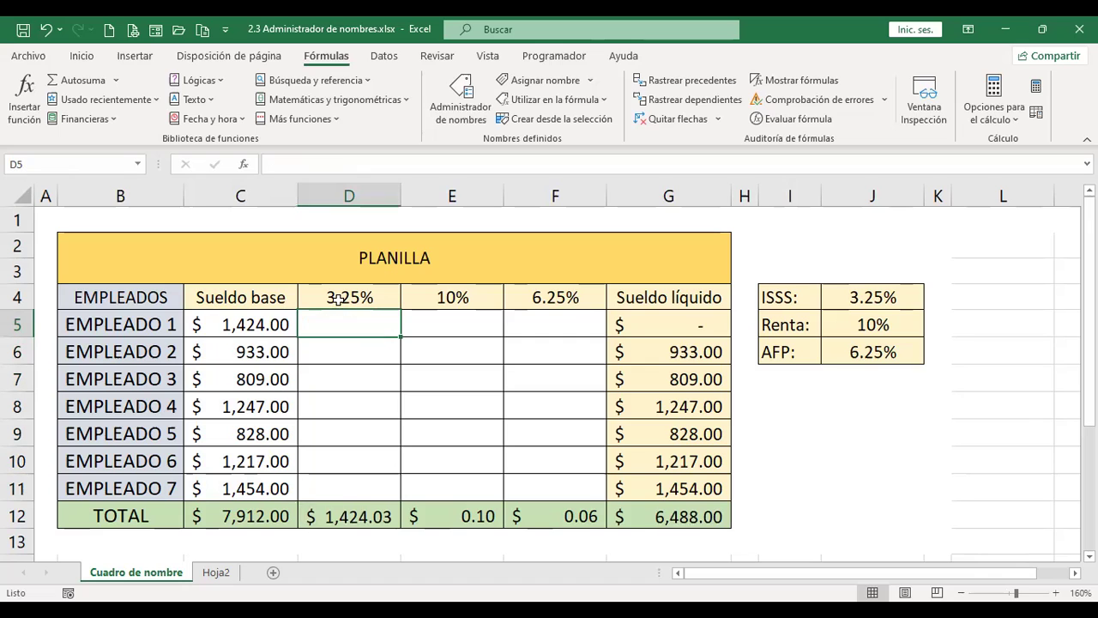
- Review the EMPLEADO_1 name and the cell it refers to in the Name Manager
click(460, 102)
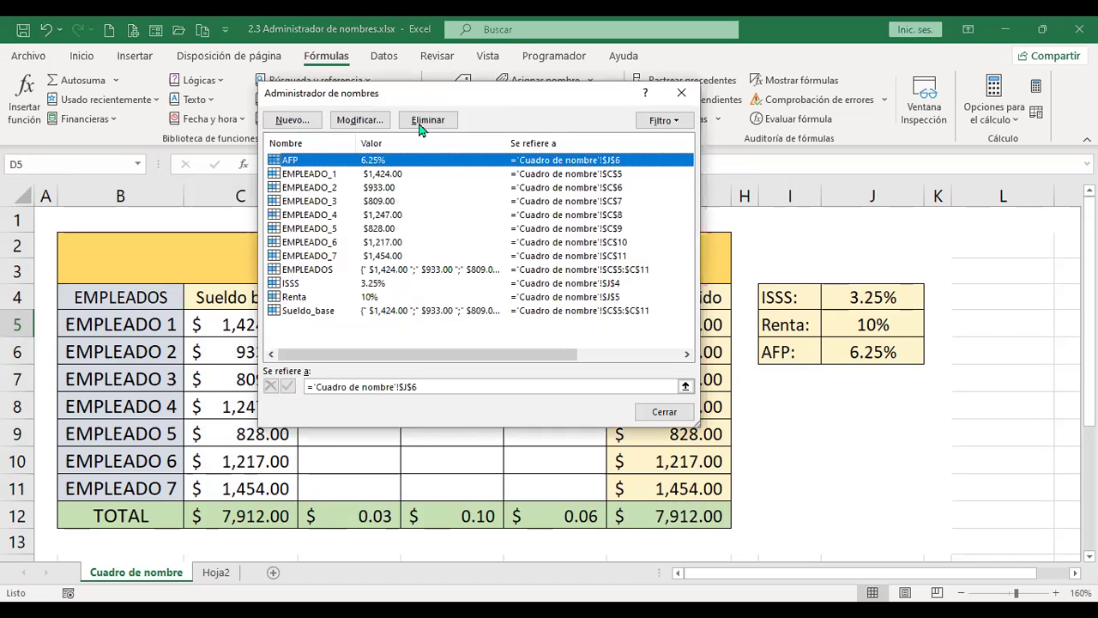
click(339, 173)
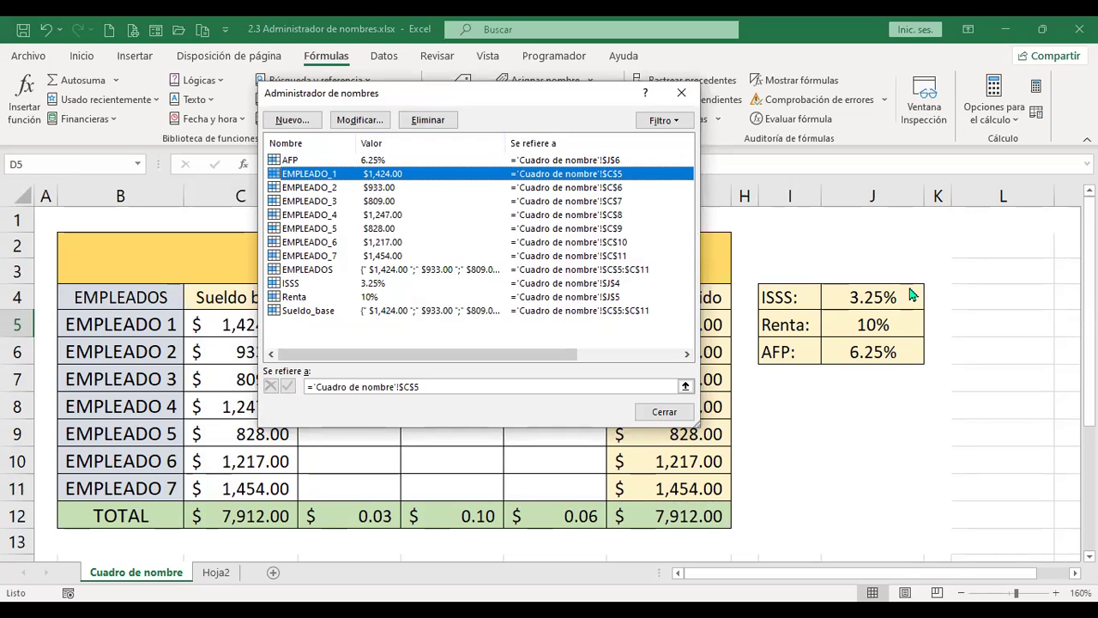
key(Escape)
- Enter the formula +C5*ISSS in D5, writing the cell reference directly and picking ISSS from the autocomplete suggestions
text(+)
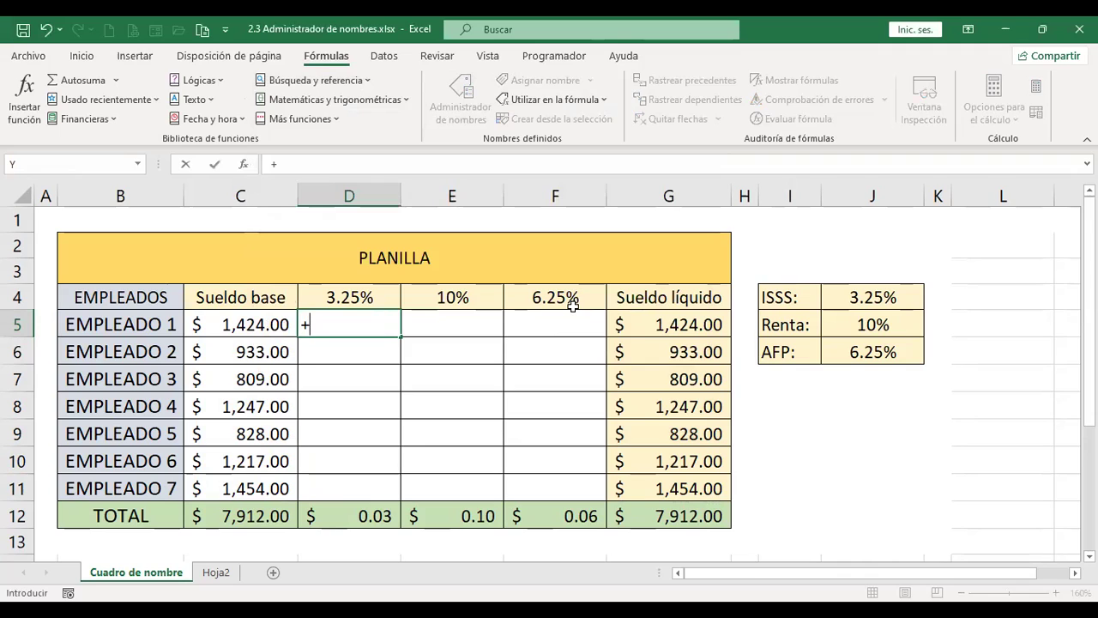
text(c5* )
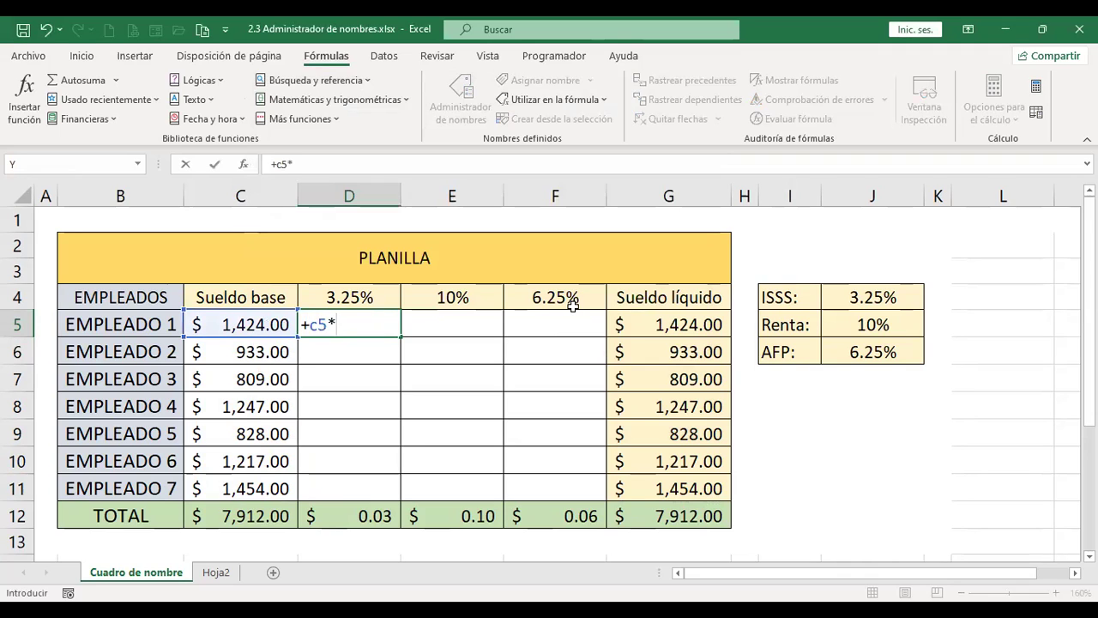
text(iss)
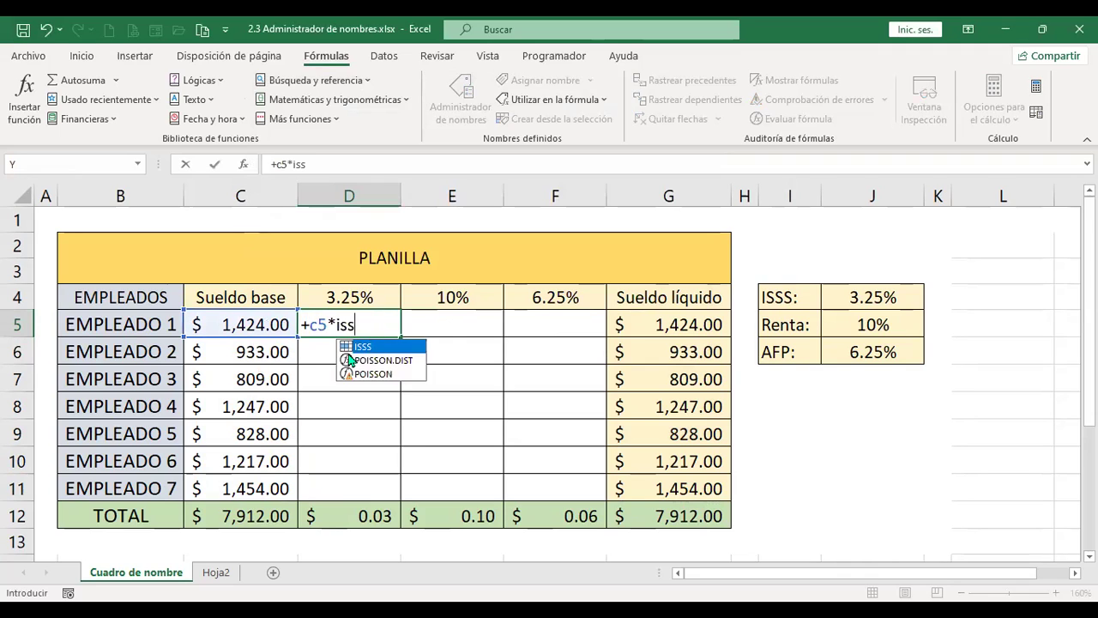
double_click(375, 345)
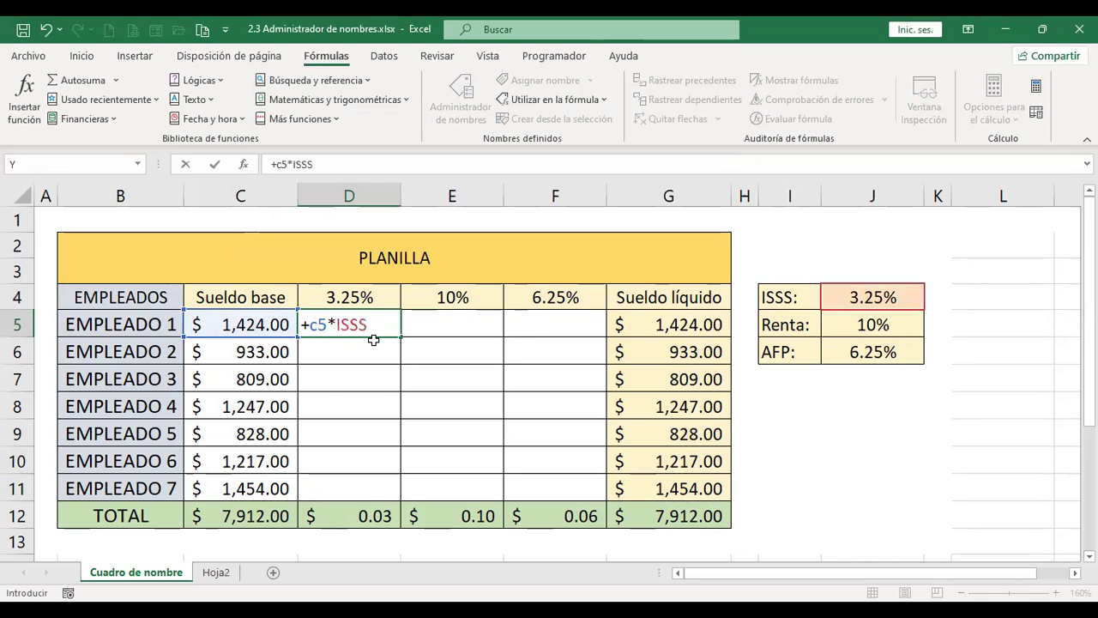
key(Return)
key(Up)
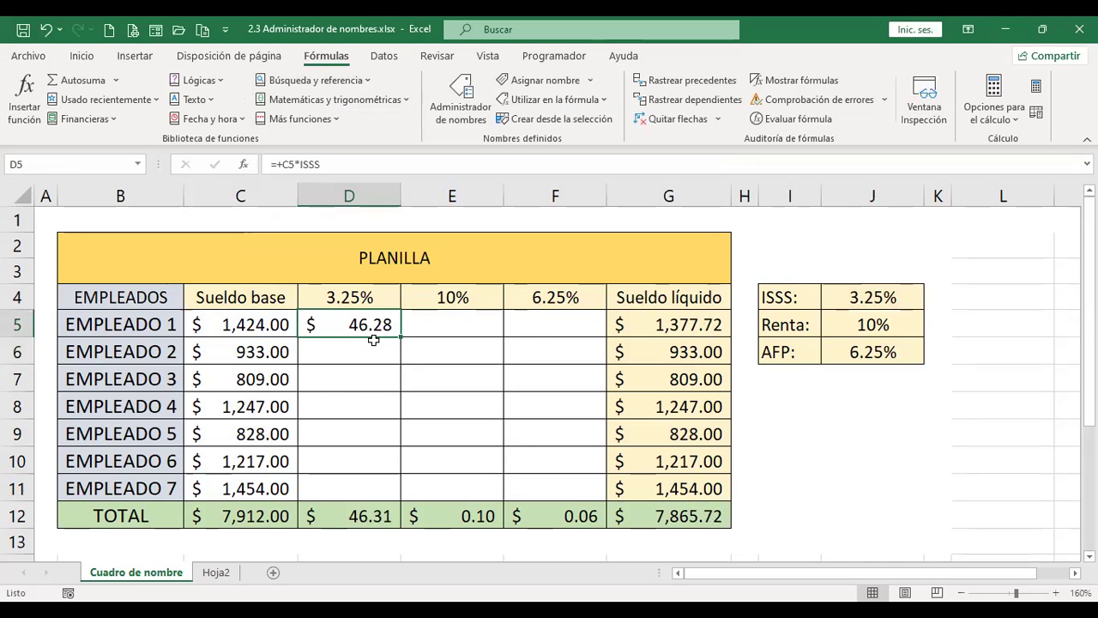
- Fill the C5*ISSS formula from D5 down to D6 and inspect the references in D5
drag(400, 337, 403, 358)
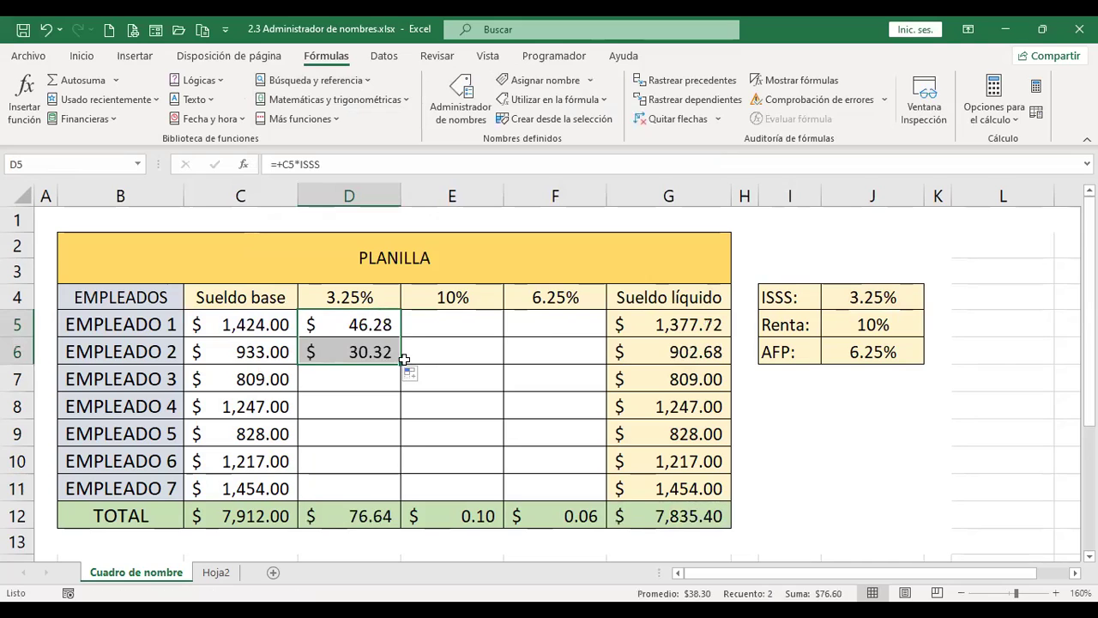
click(371, 326)
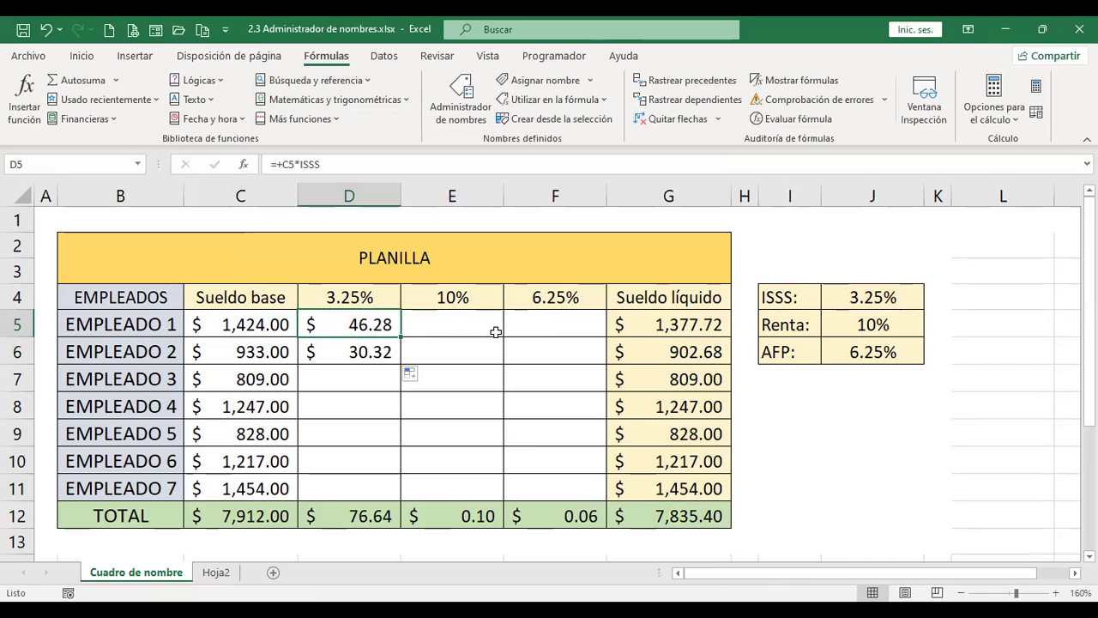
key(F2)
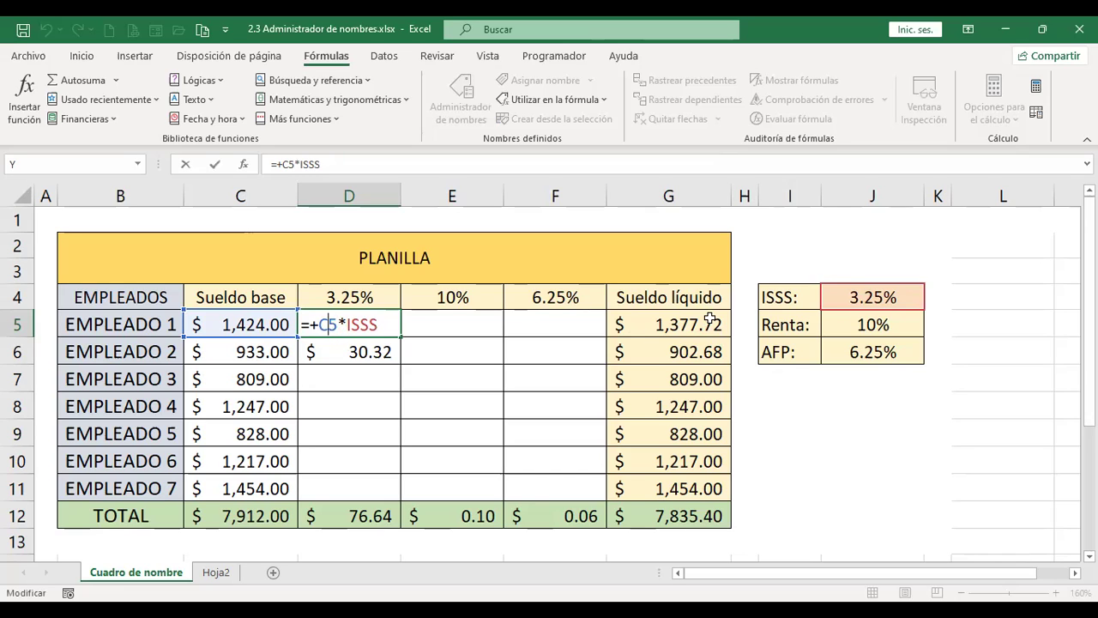
key(Return)
- Undo the fill into D6 and the formula entry in D5
key(ctrl+z)
key(ctrl+z)
- Enter the formula +C5*ISSS in D5, writing the cell reference directly, and fill it down to D11
key(Up)
text(+)
key(Left)
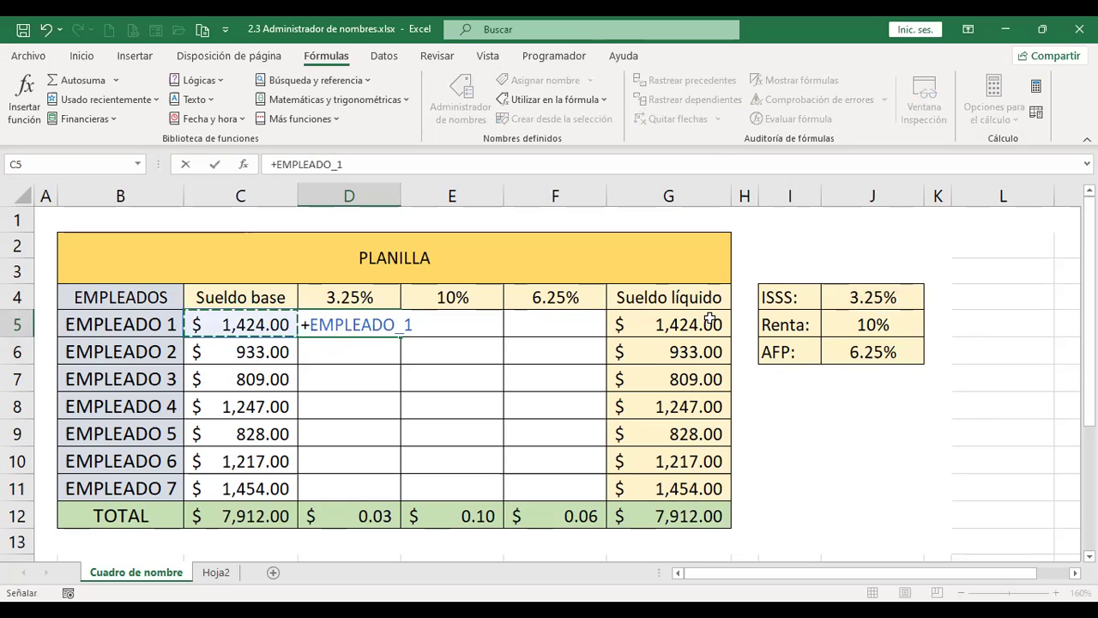
key(BackSpace)
text(c5*)
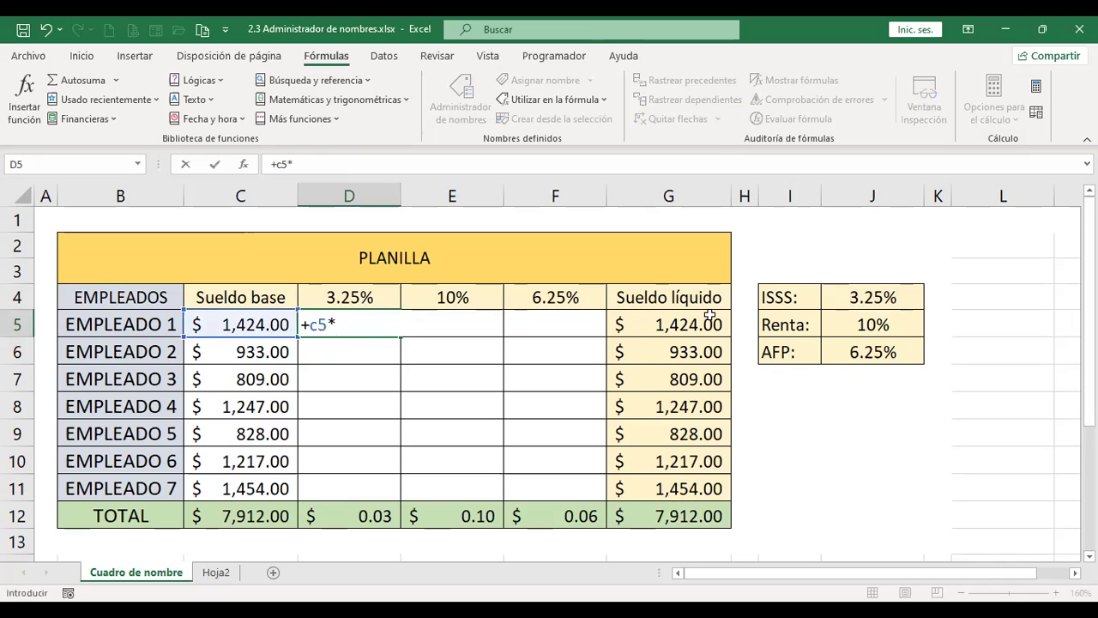
text(isss)
key(Return)
click(375, 328)
drag(401, 338, 406, 484)
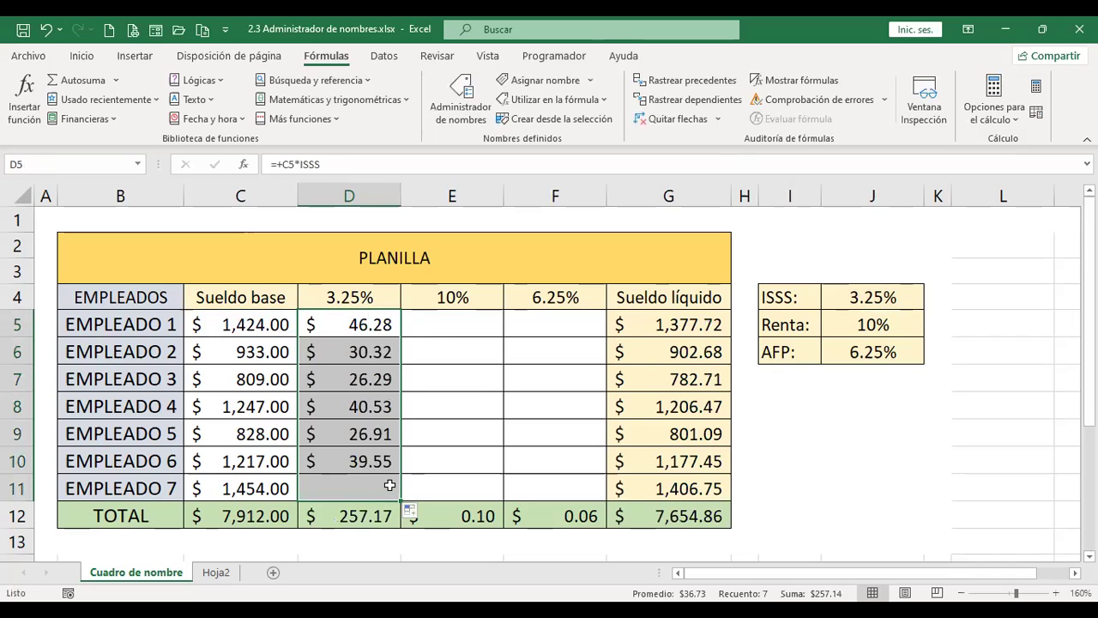
- Check the row references of the copied ISSS formulas in column D down to D11
click(357, 351)
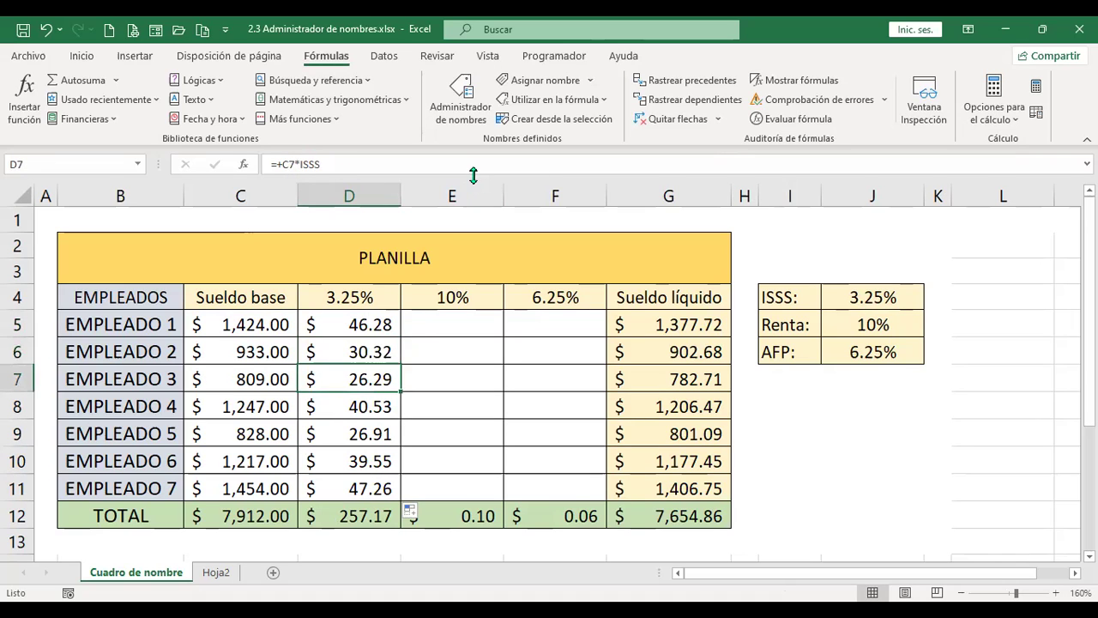
key(Down)
key(Down)
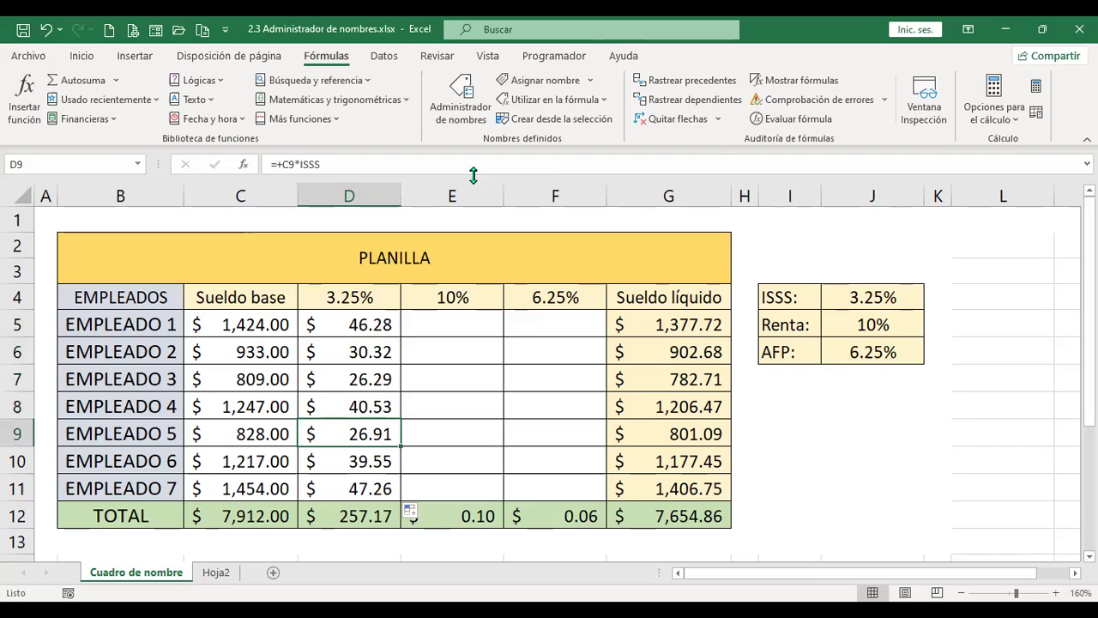
key(Down)
key(Down)
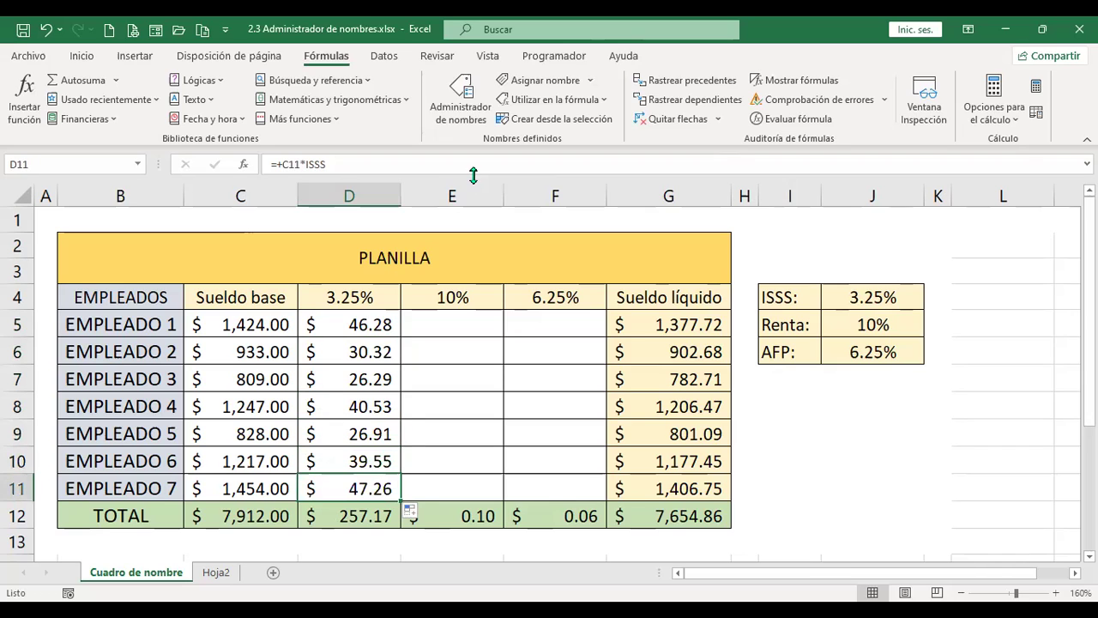
key(Up)
key(Up)
key(Up)
key(Up)
key(Up)
key(Up)
key(Right)
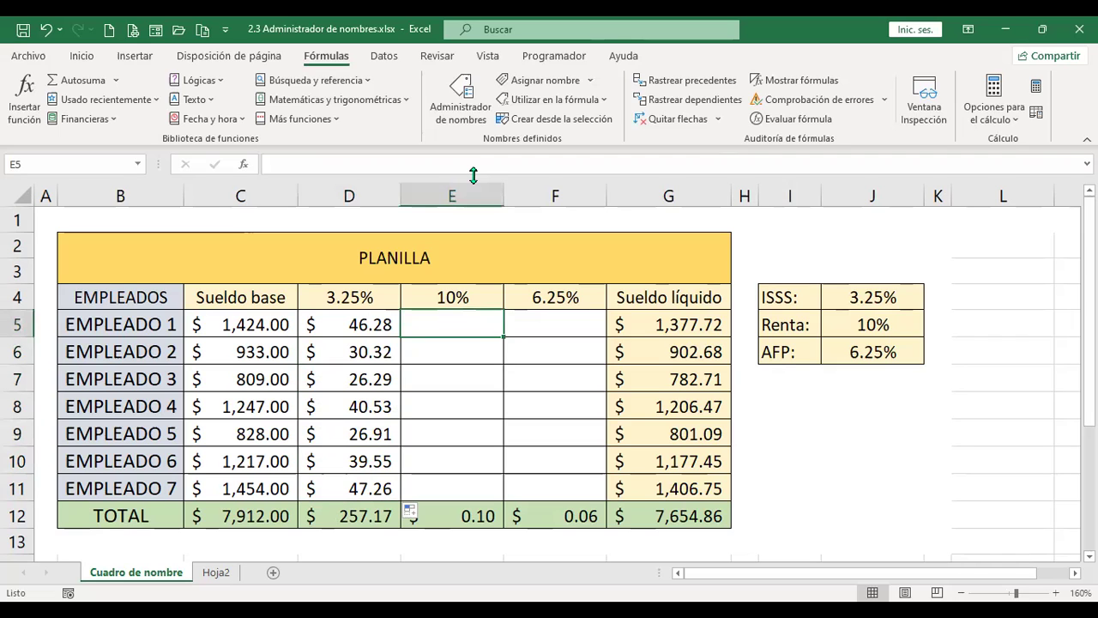
- Delete the names EMPLEADO_1 through EMPLEADO_7 in the Name Manager and close it
click(464, 107)
click(340, 175)
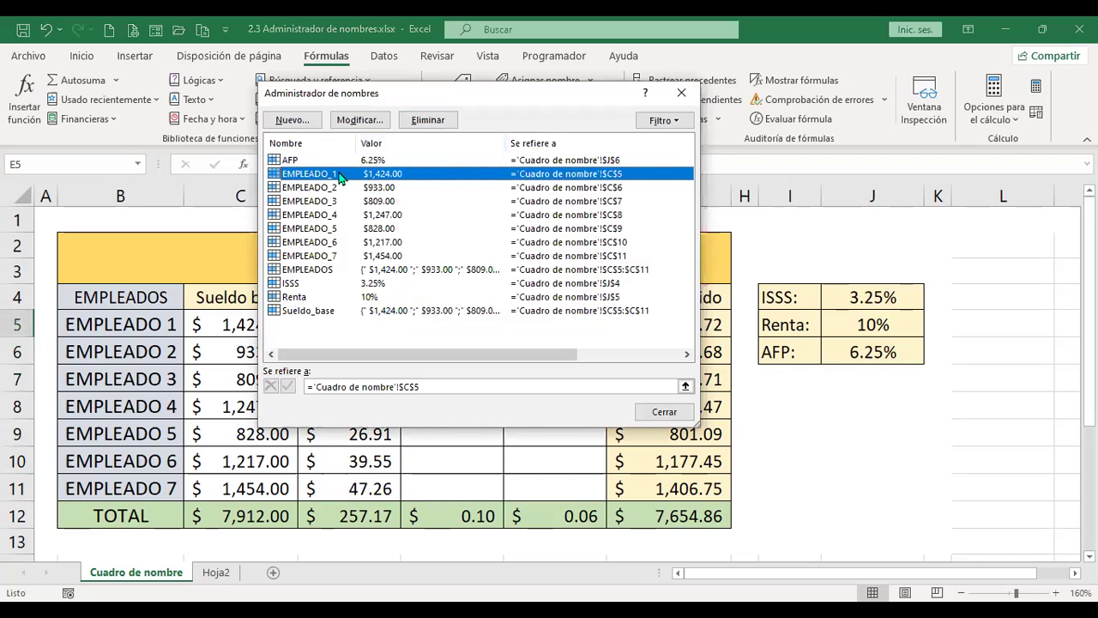
key(shift+Down)
key(shift+Down)
key(shift+Down)
key(shift+Down)
key(shift+Down)
key(shift+Down)
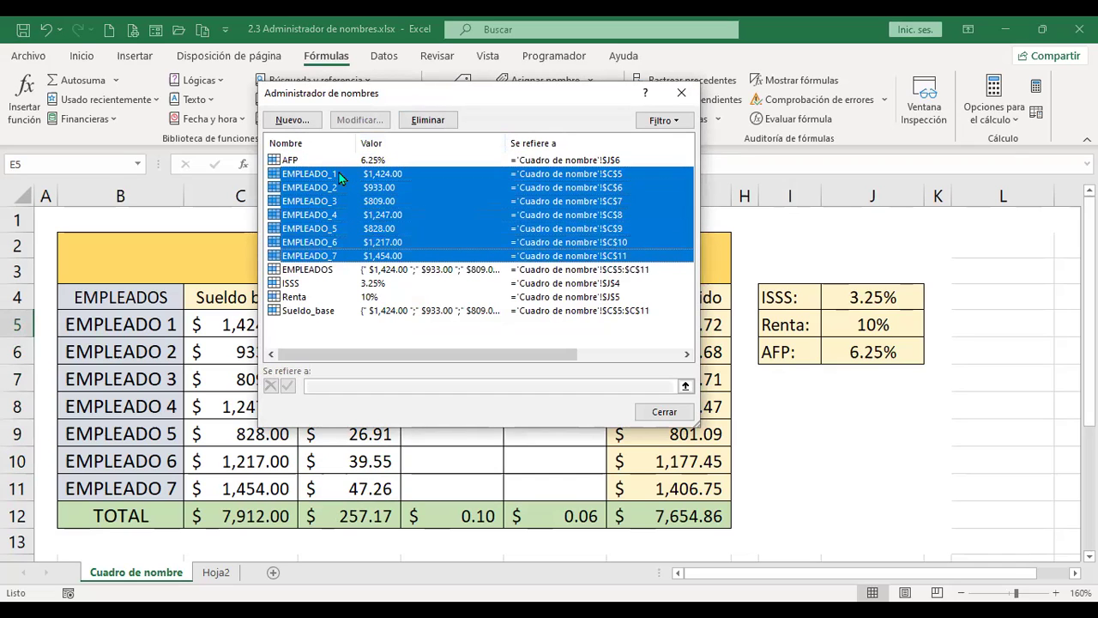
click(428, 120)
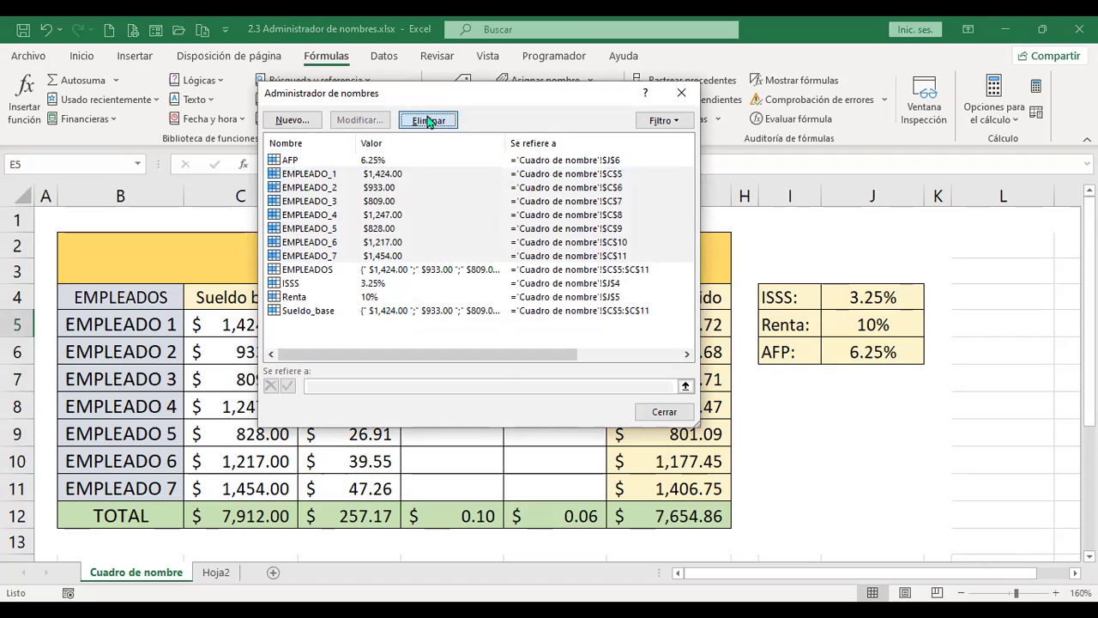
click(520, 363)
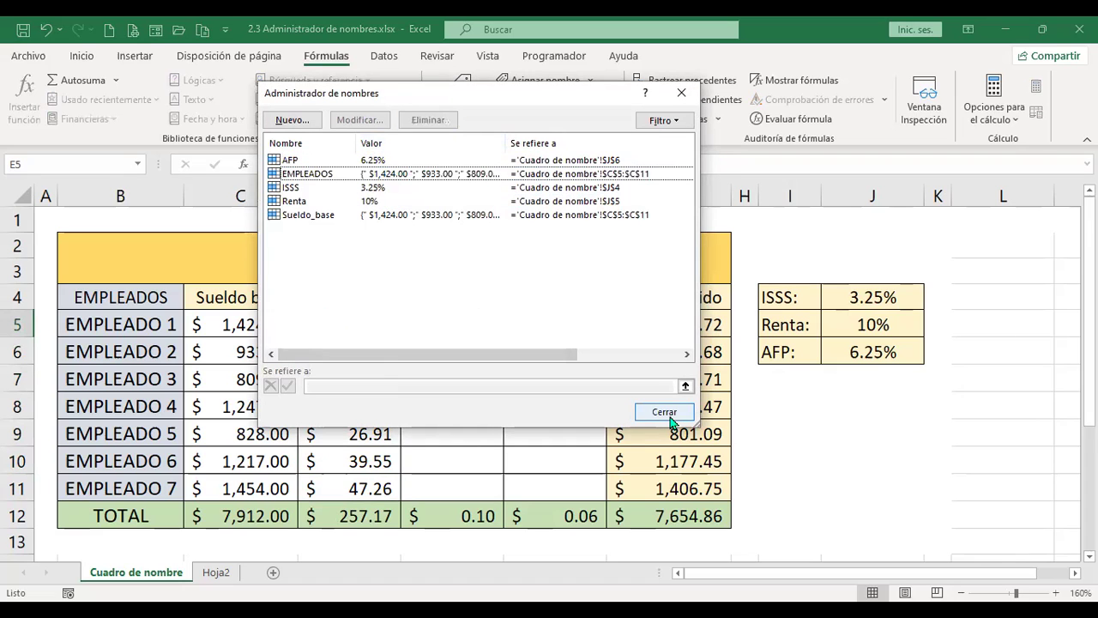
click(665, 412)
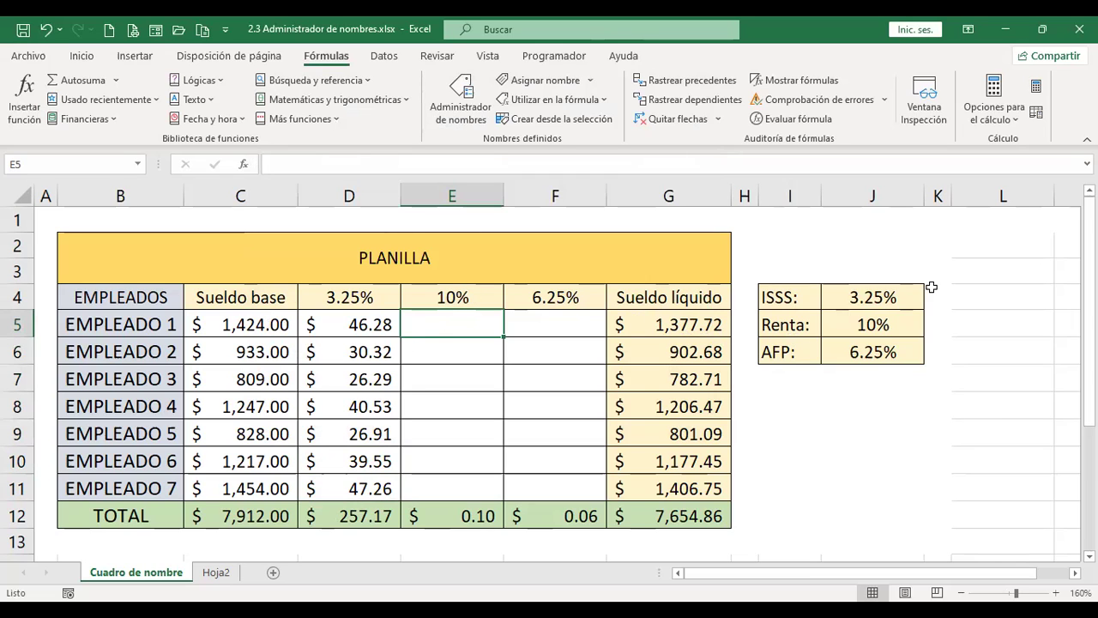
- Enter the formula +C5*Renta in E5, taking Renta from the autocomplete suggestions, and fill it down to E11
text(+)
key(Left)
key(Left)
key(Left)
key(Right)
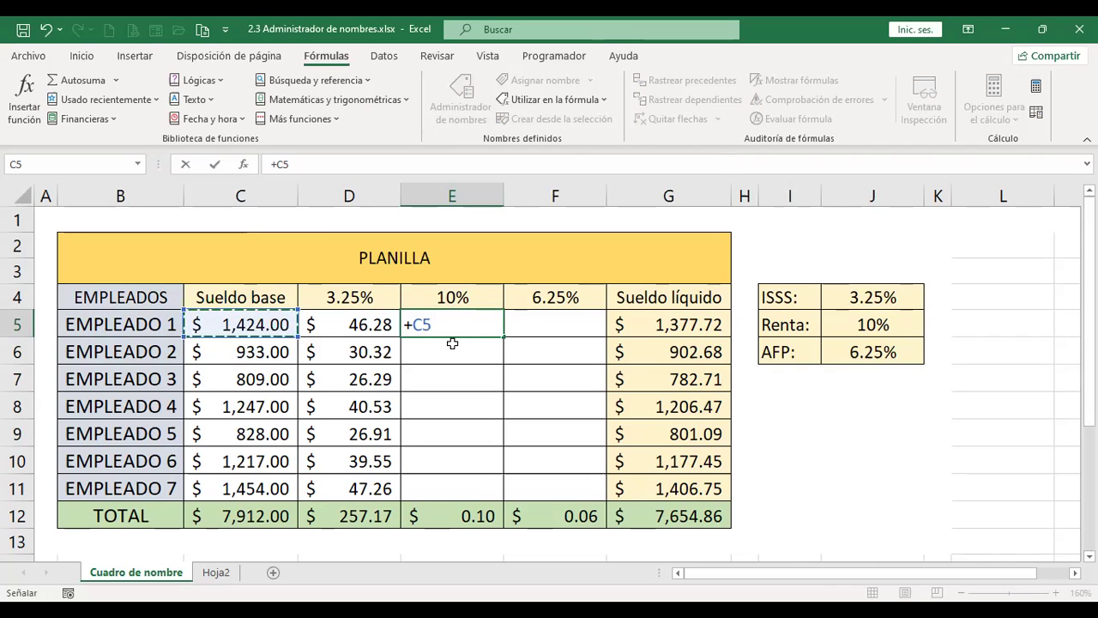
text(*)
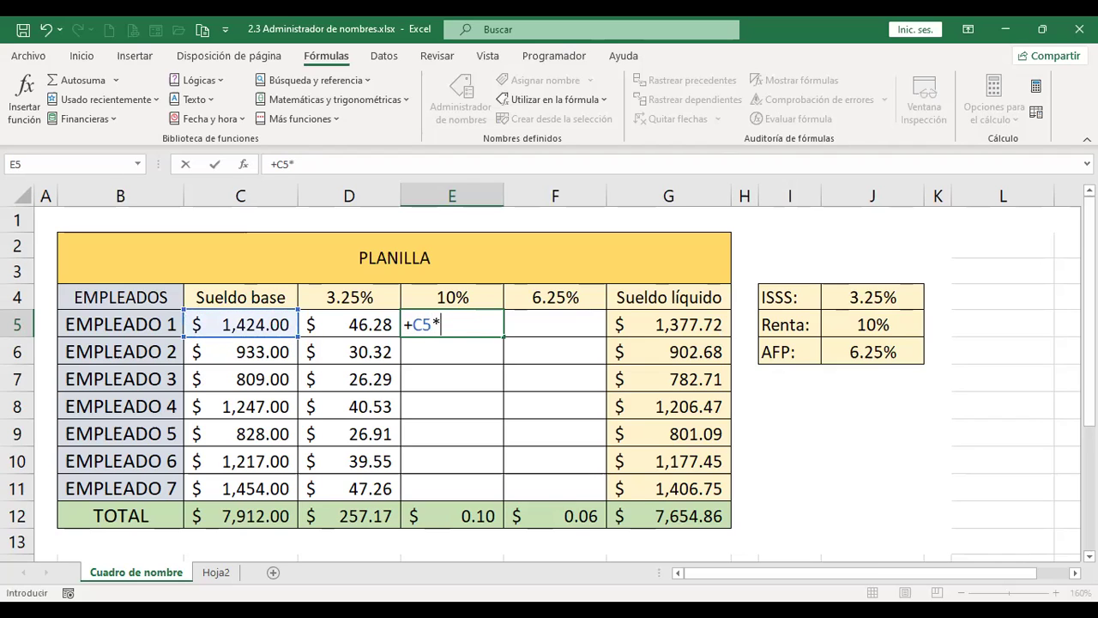
text(re)
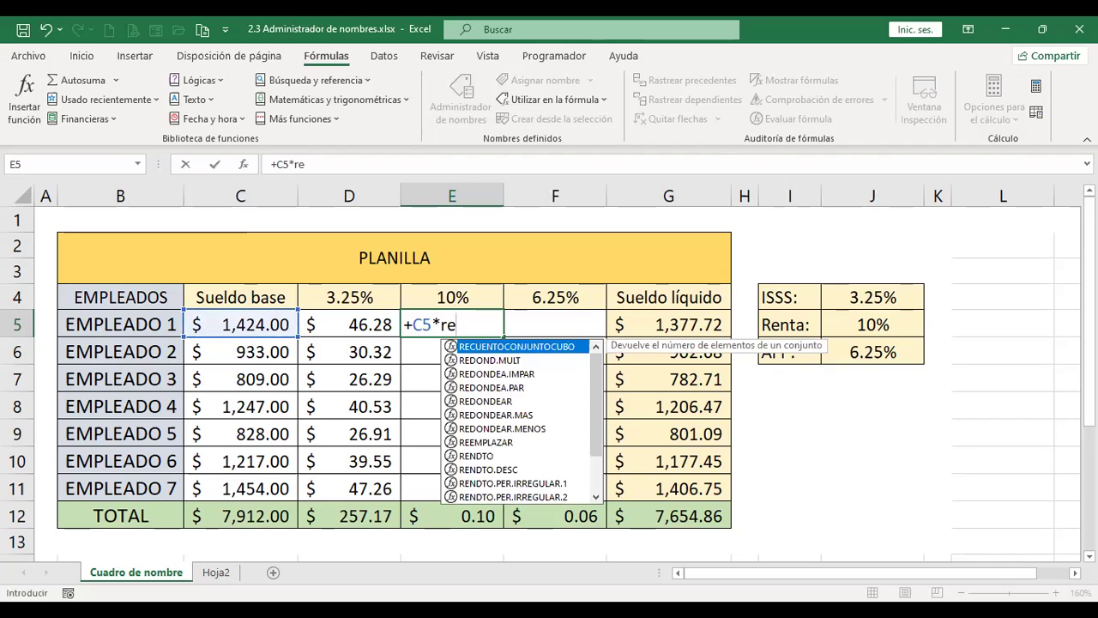
text(n)
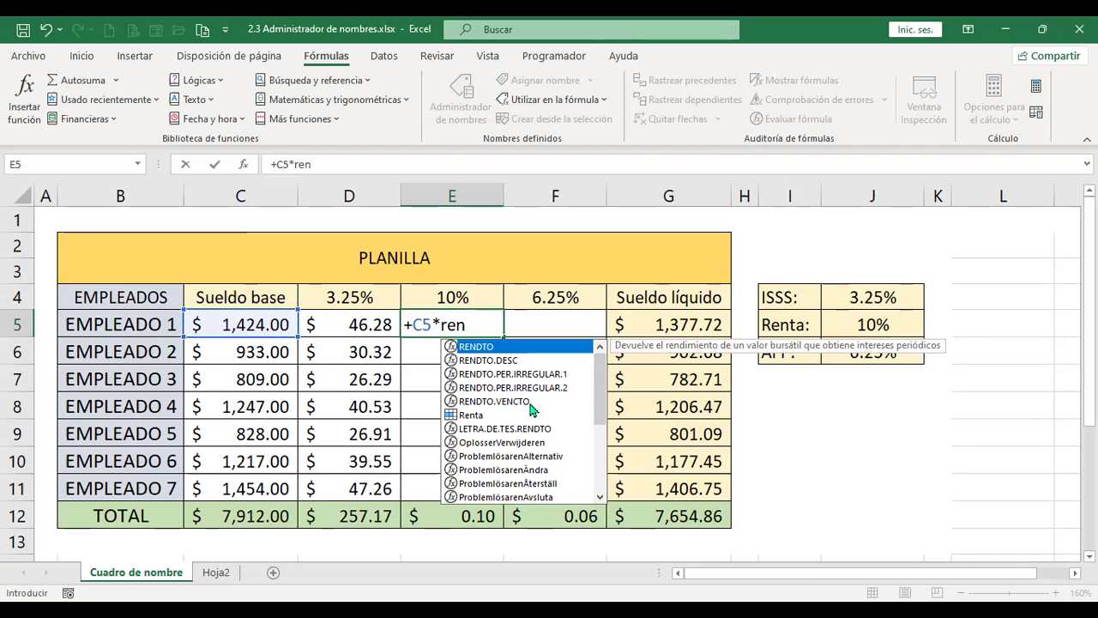
text(t)
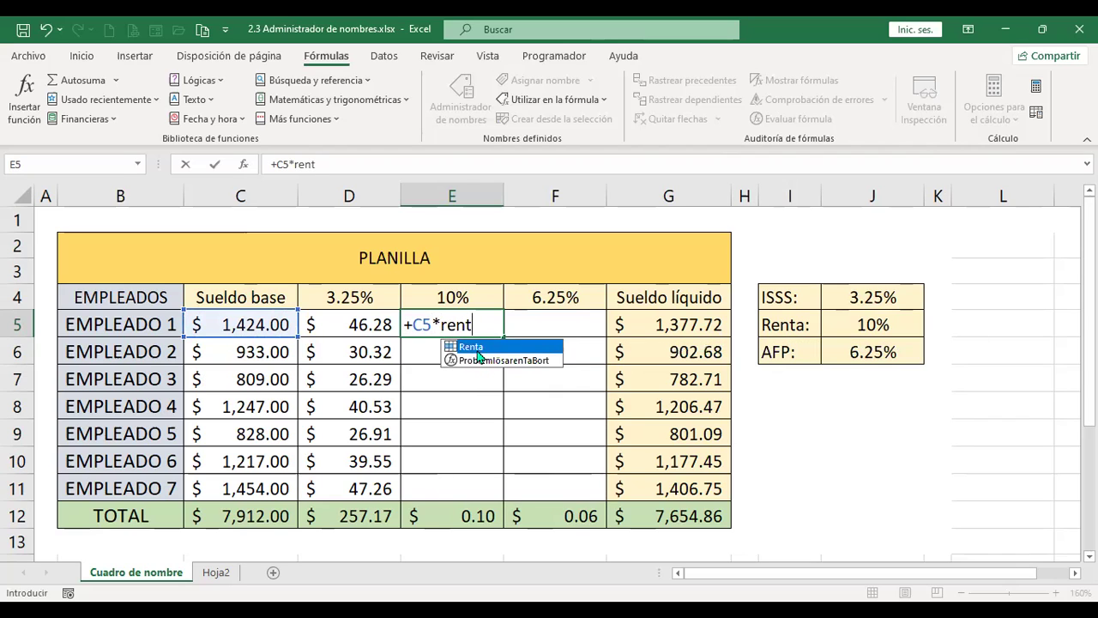
double_click(470, 345)
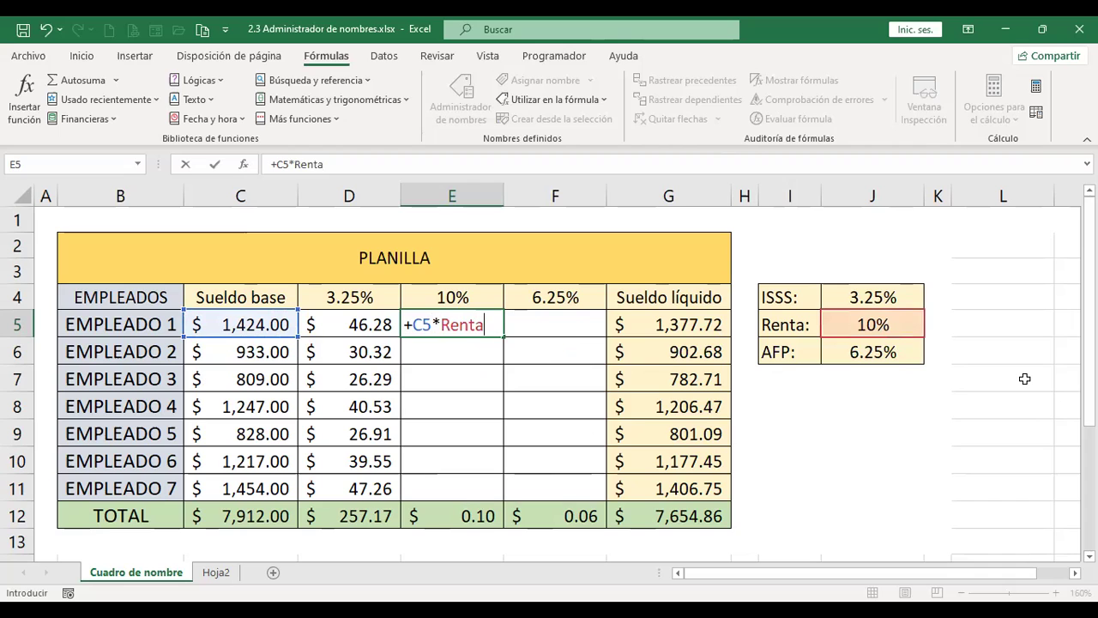
key(Return)
key(Up)
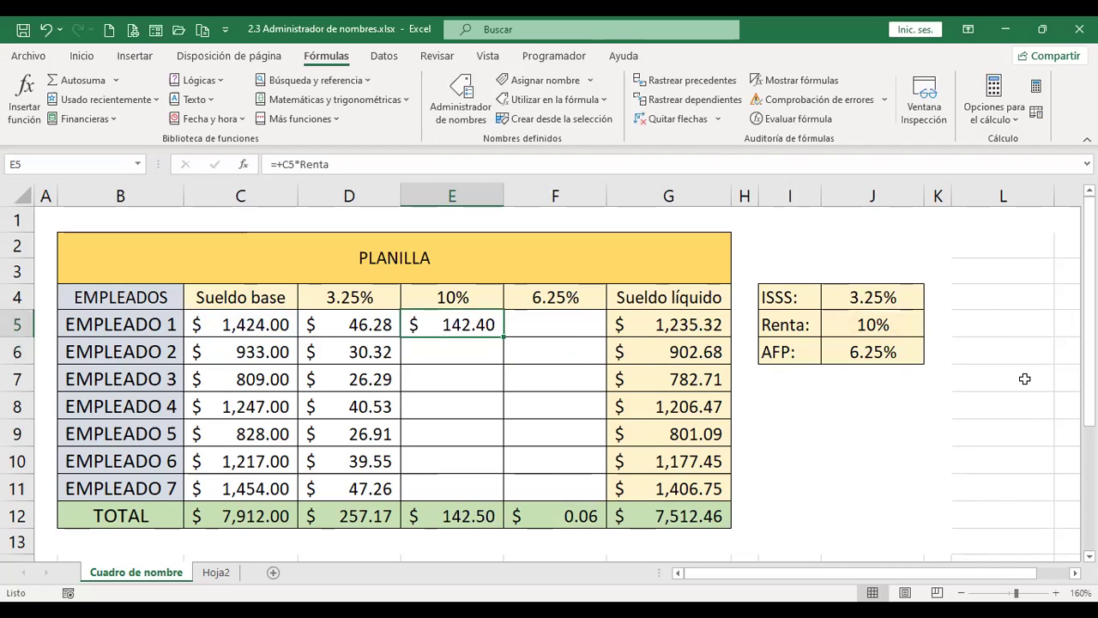
drag(506, 339, 503, 492)
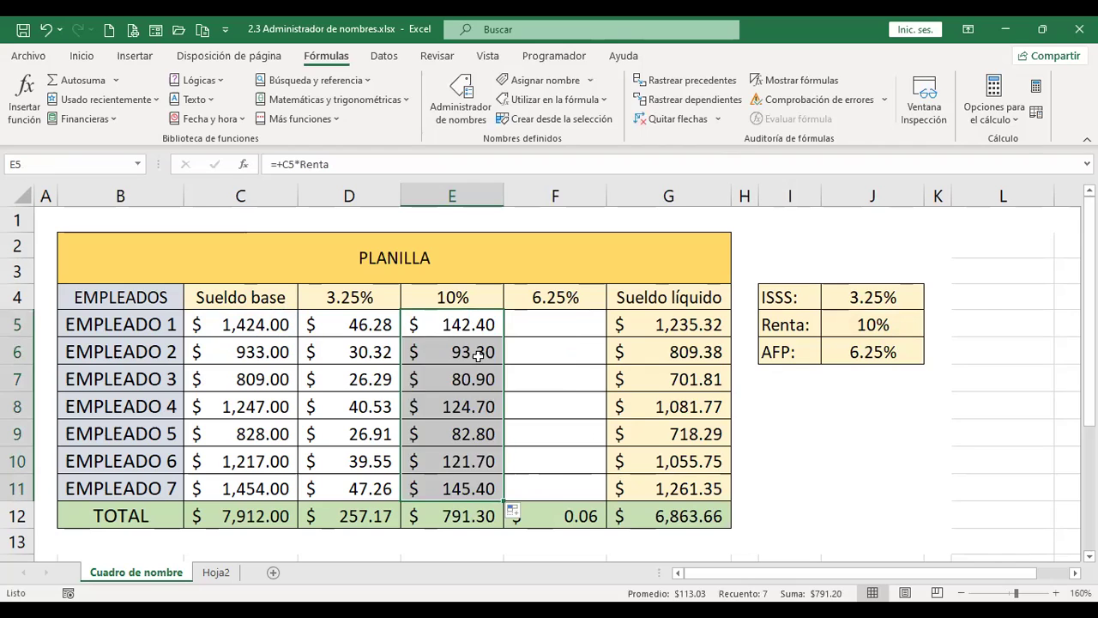
- Inspect the cells referenced by the copied Renta formula in E6
click(478, 356)
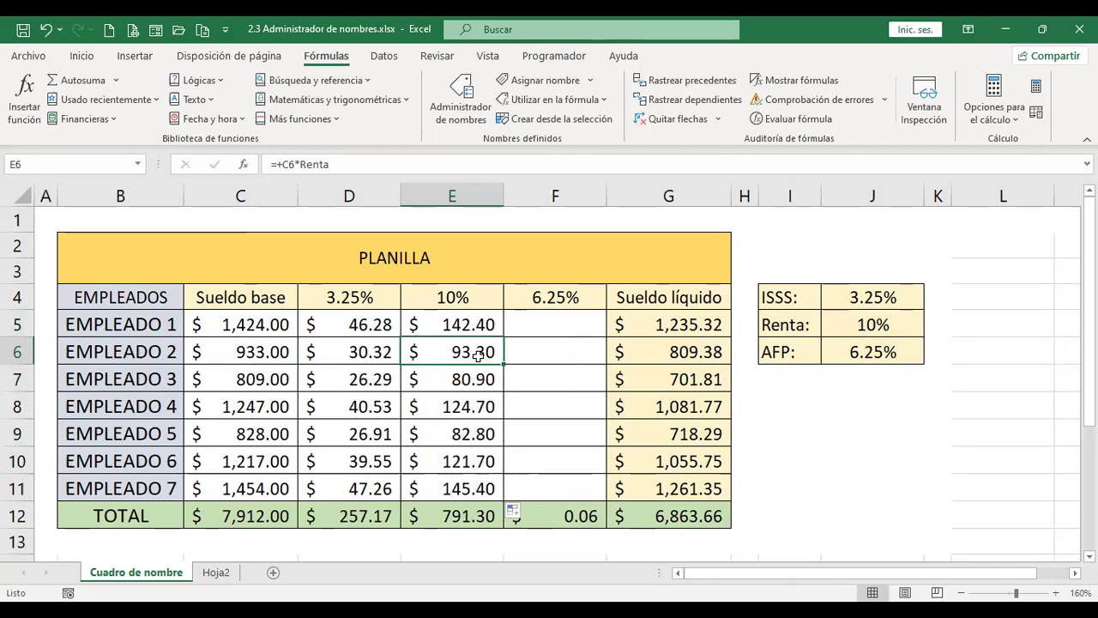
double_click(478, 355)
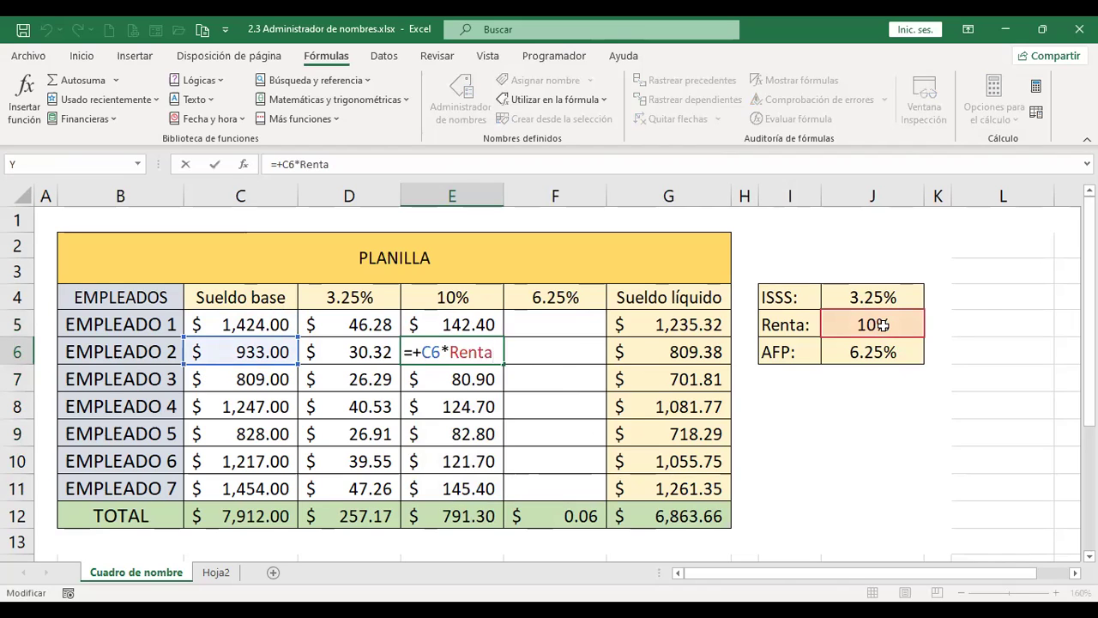
key(Return)
- Enter the formula +C5*AFP in F5, accepting the suggested AFP name, and fill it down to F11
key(Up)
key(Right)
key(Up)
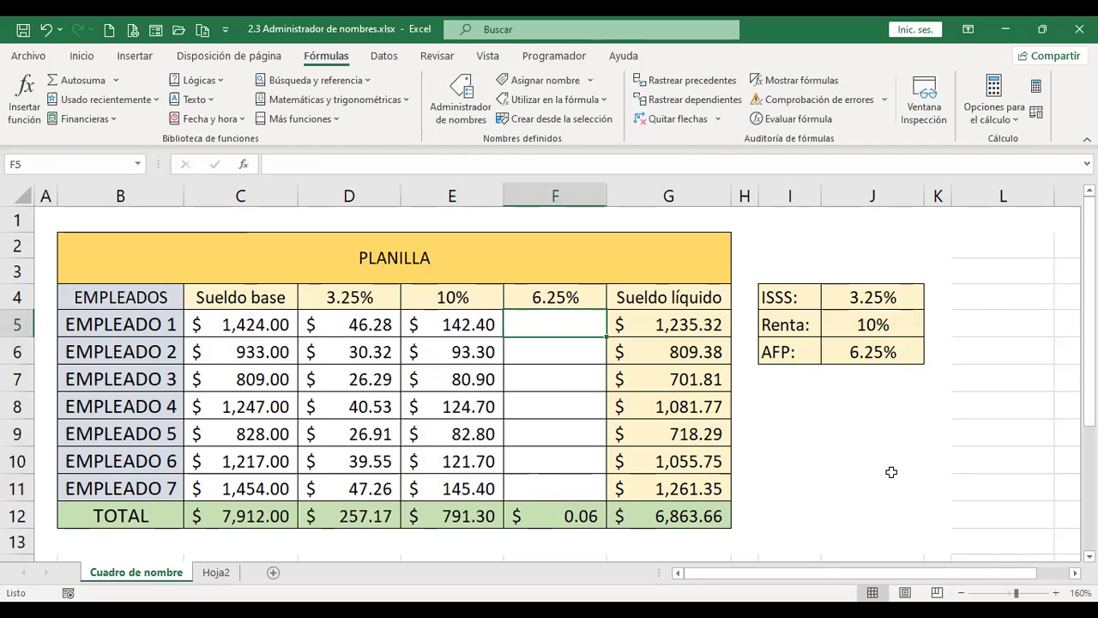
text(+)
key(Left)
key(Left)
key(Left)
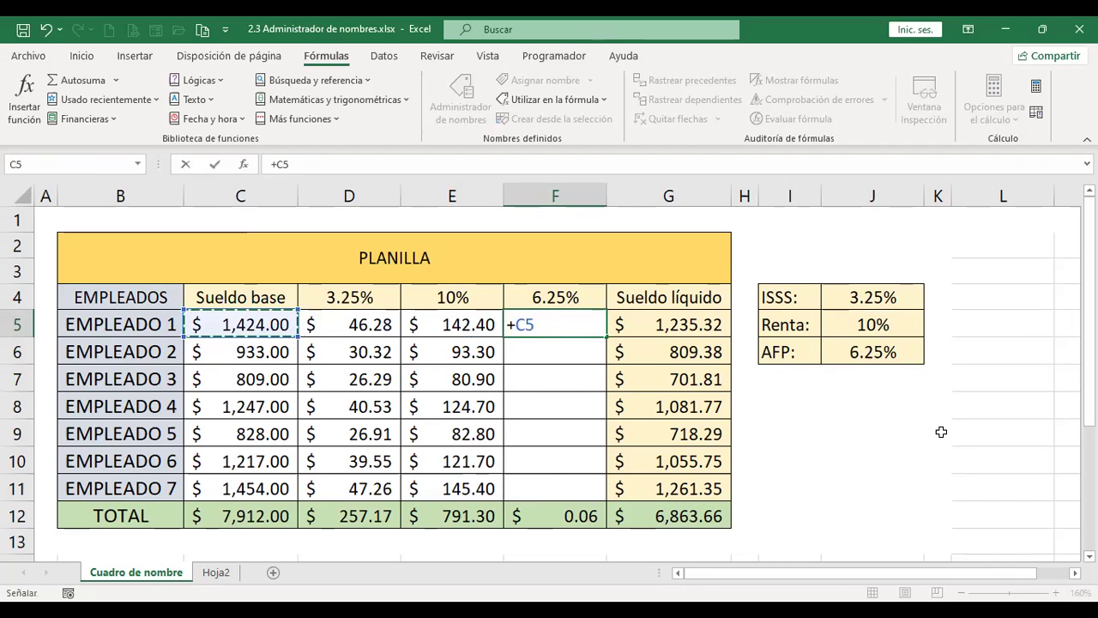
text(*)
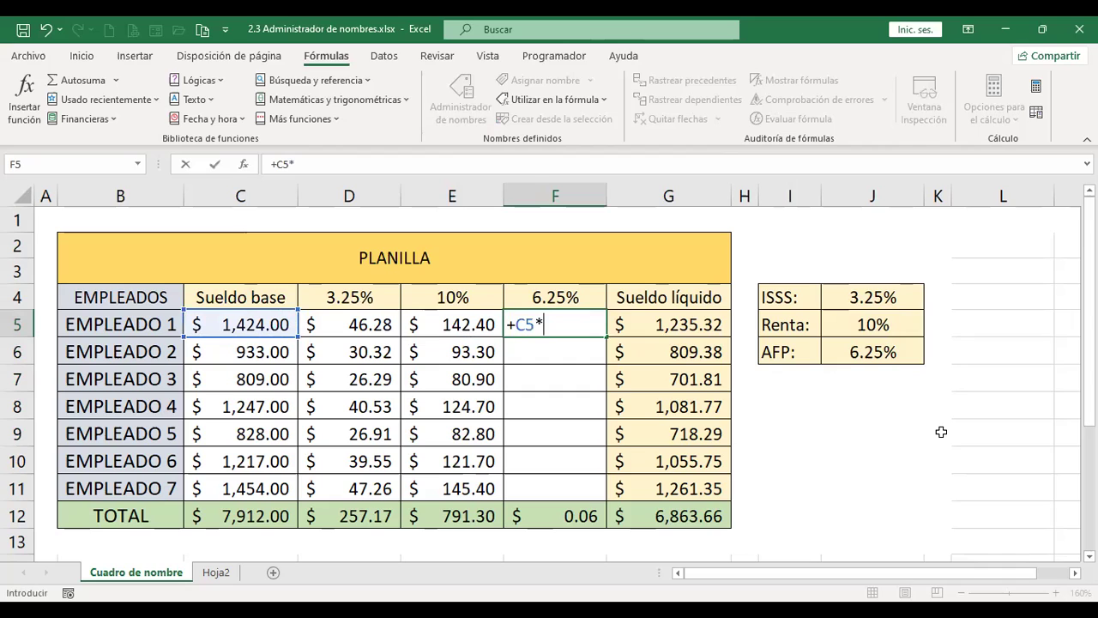
text(afp)
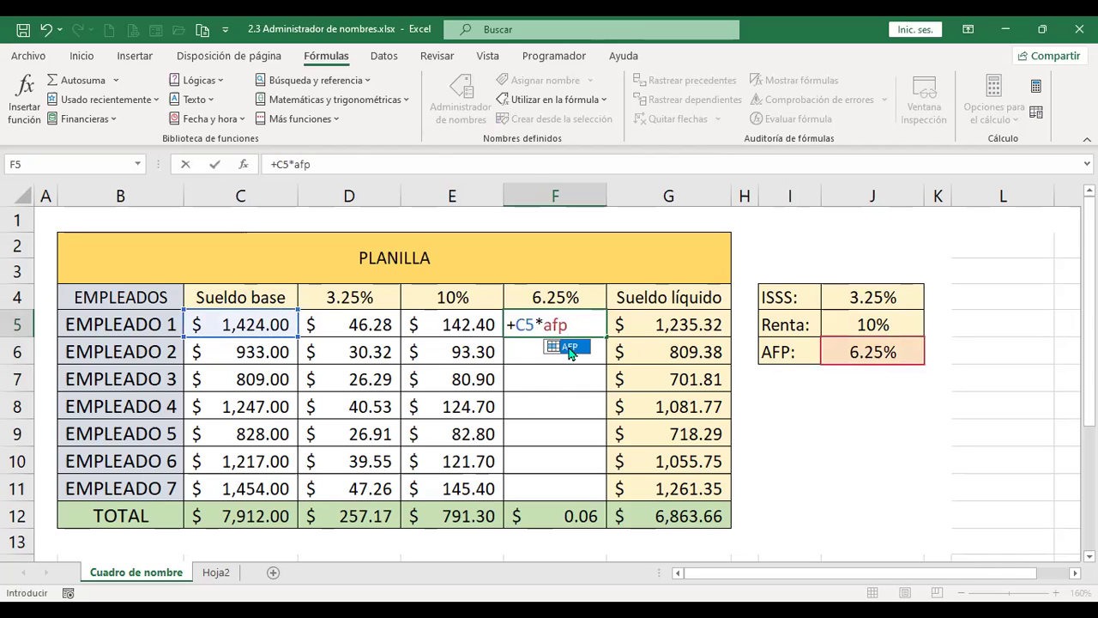
key(Tab)
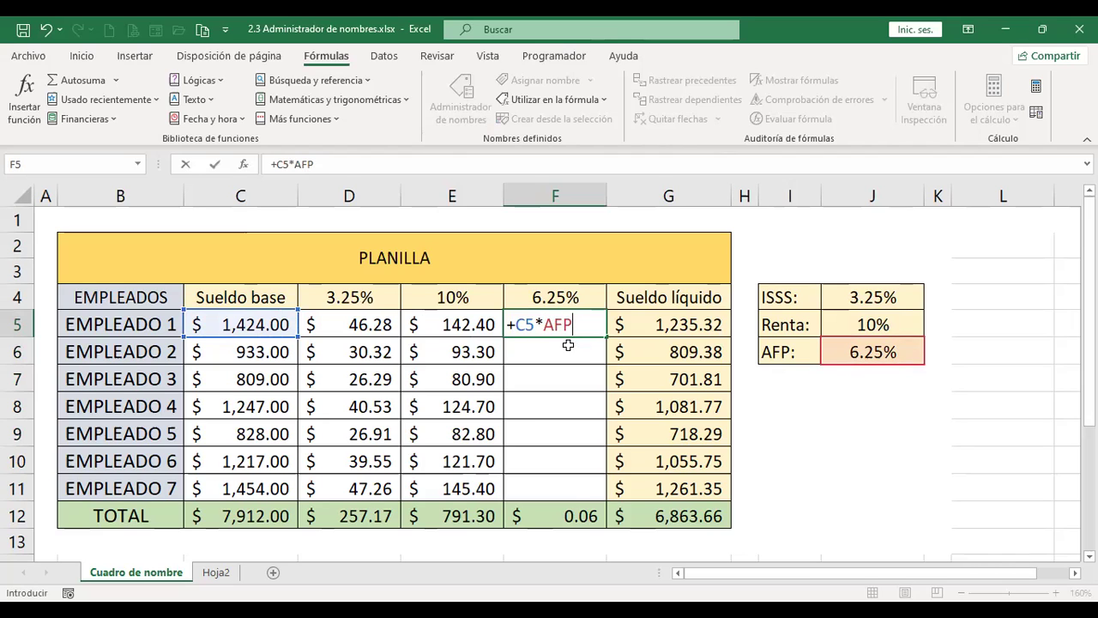
key(Return)
click(573, 322)
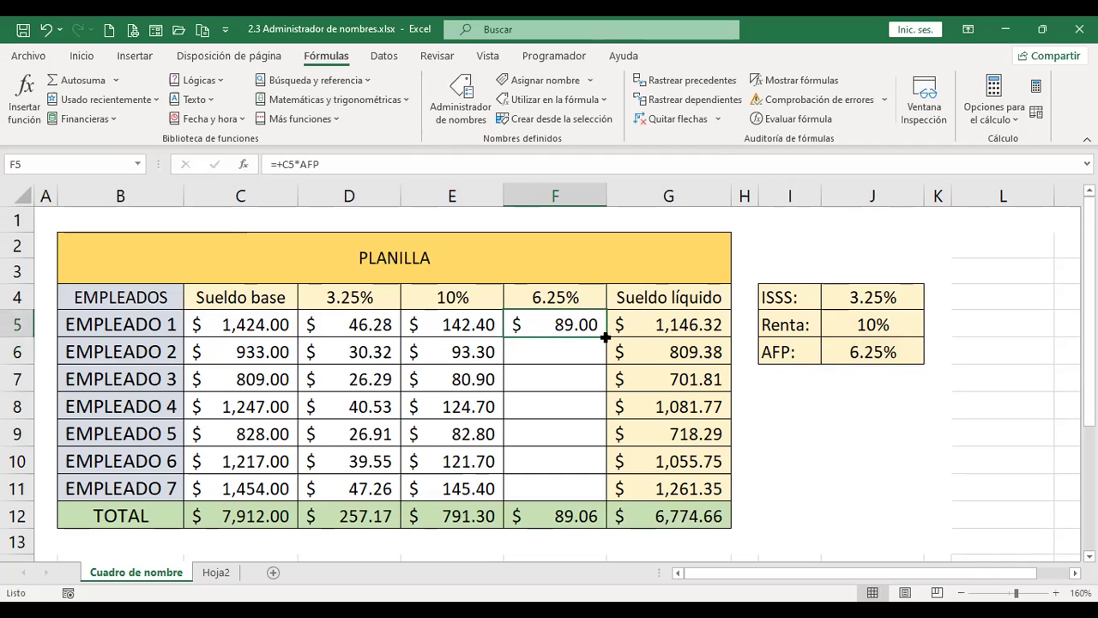
double_click(605, 335)
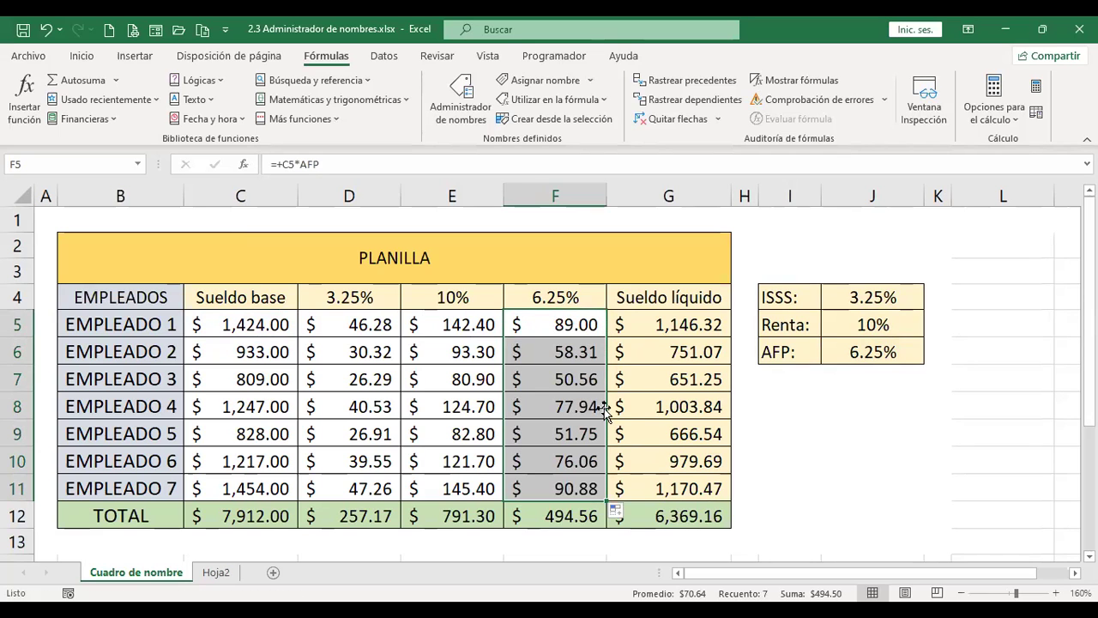
- Inspect the Sueldo líquido formula in G5 and the formulas in the rows below it, down to G7
click(690, 321)
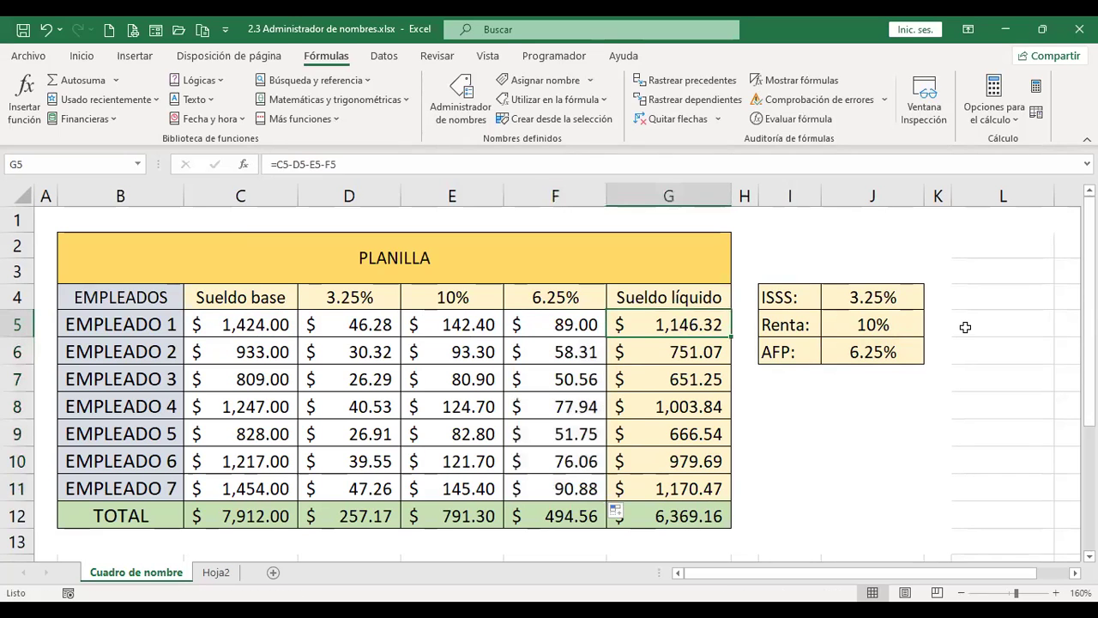
key(F2)
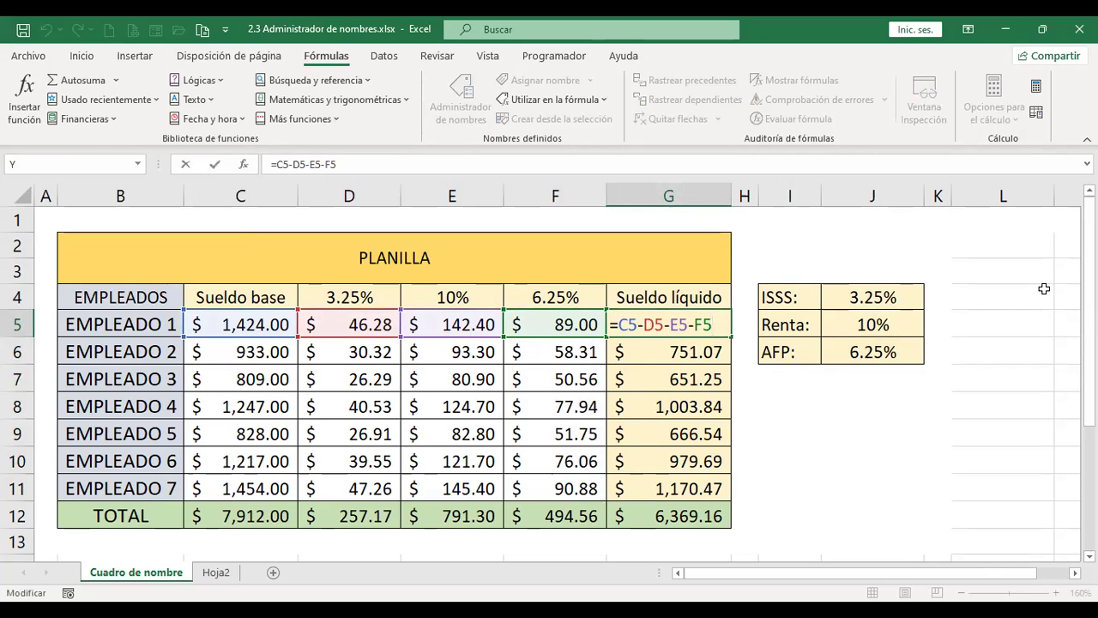
key(Return)
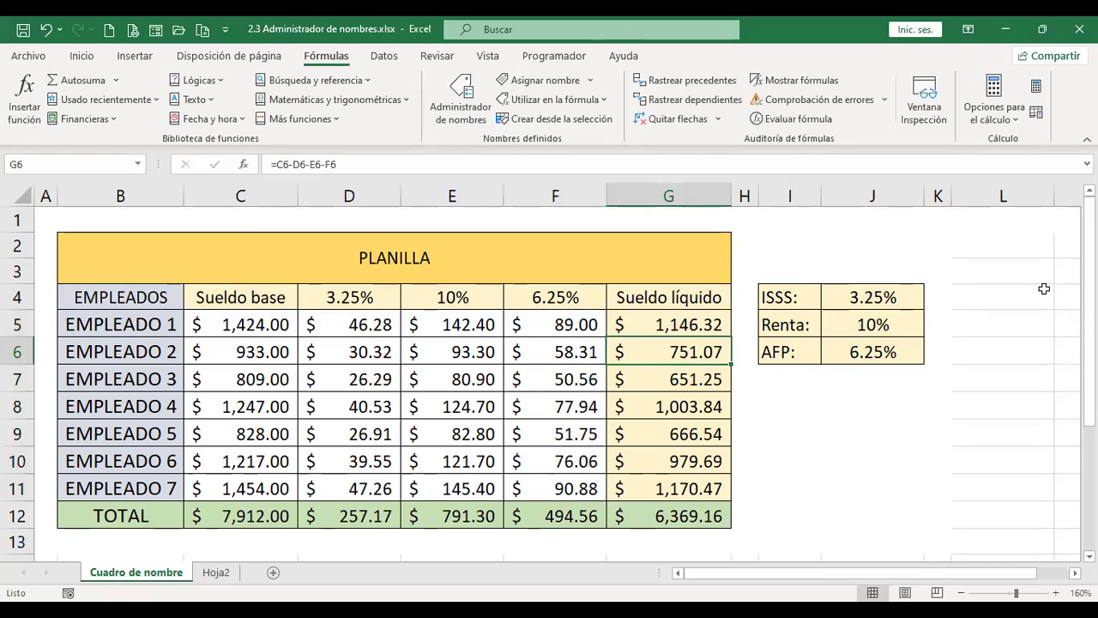
key(Down)
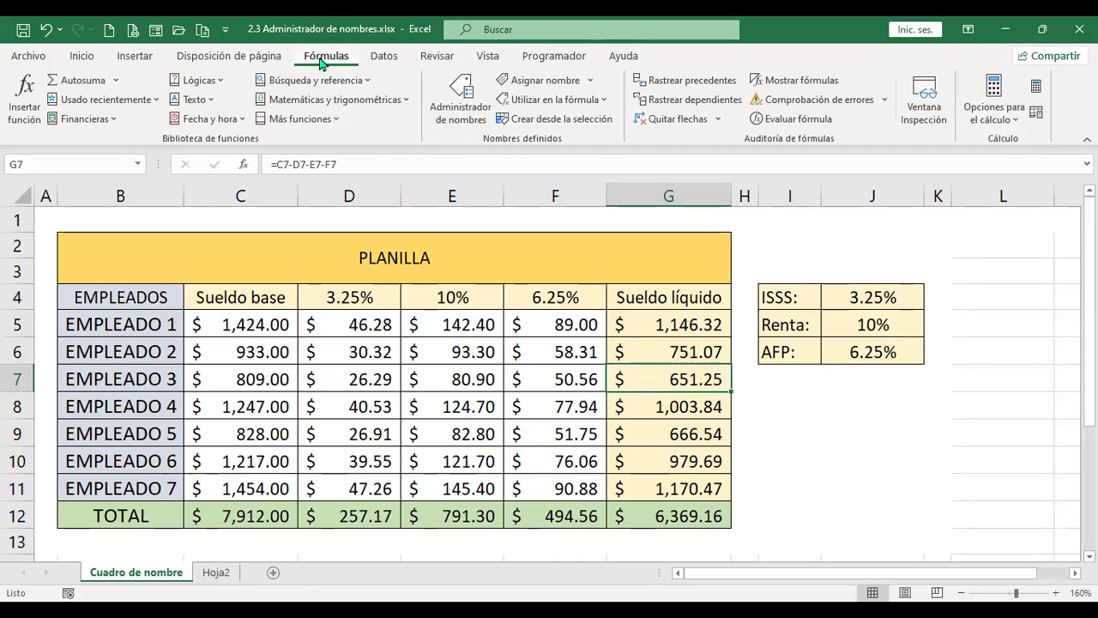
- Review the remaining defined names in the Name Manager and close it
click(474, 116)
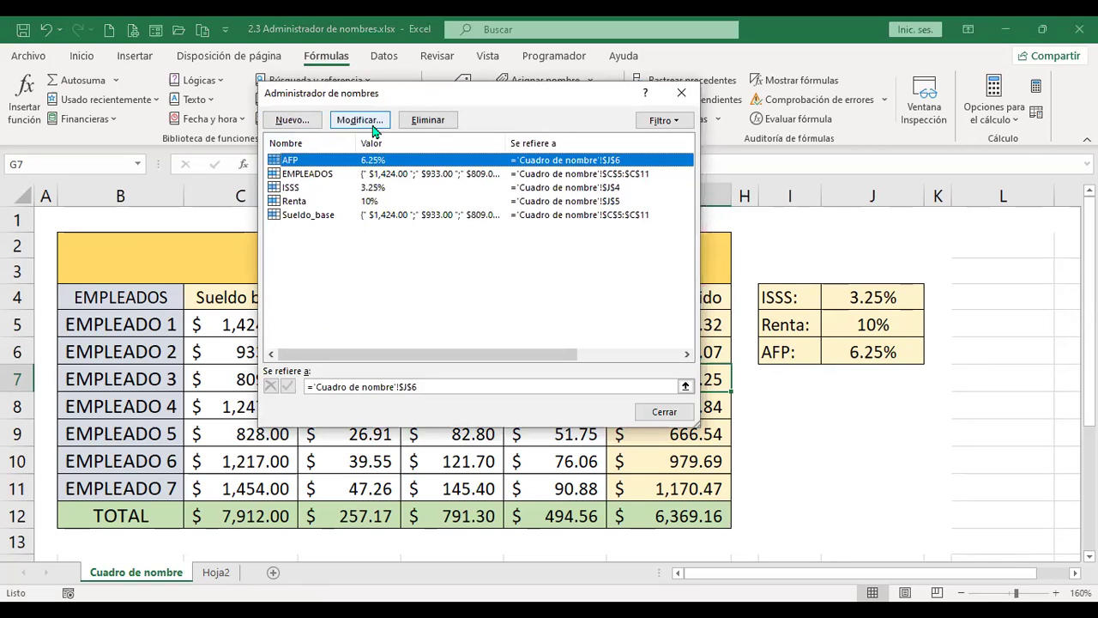
click(665, 411)
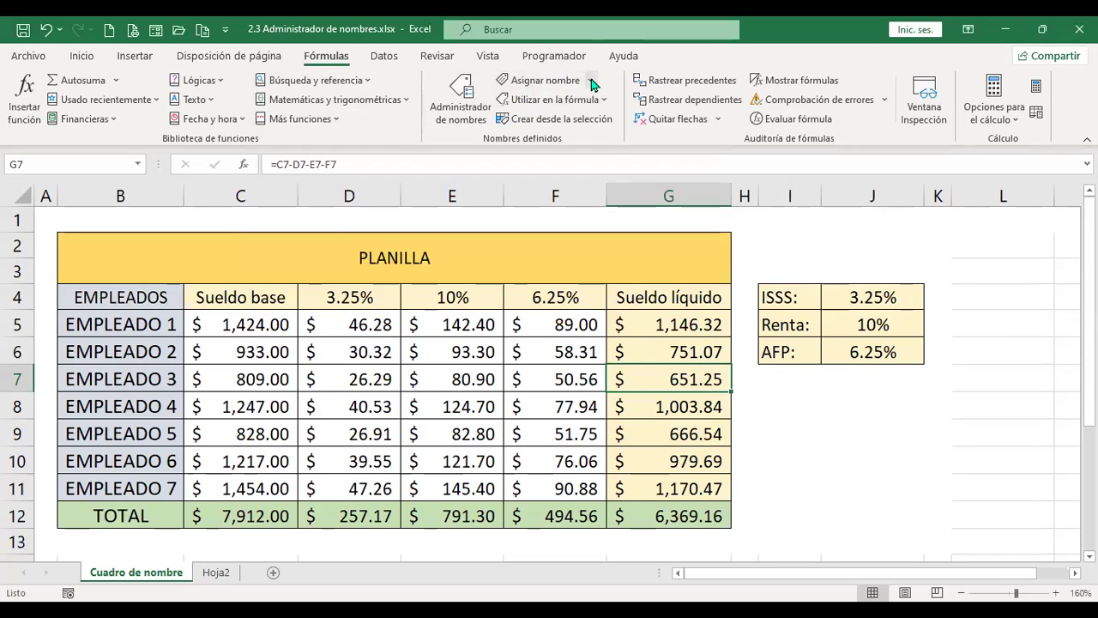
- Examine the scope options available when defining a new name, and cancel without creating one
click(574, 82)
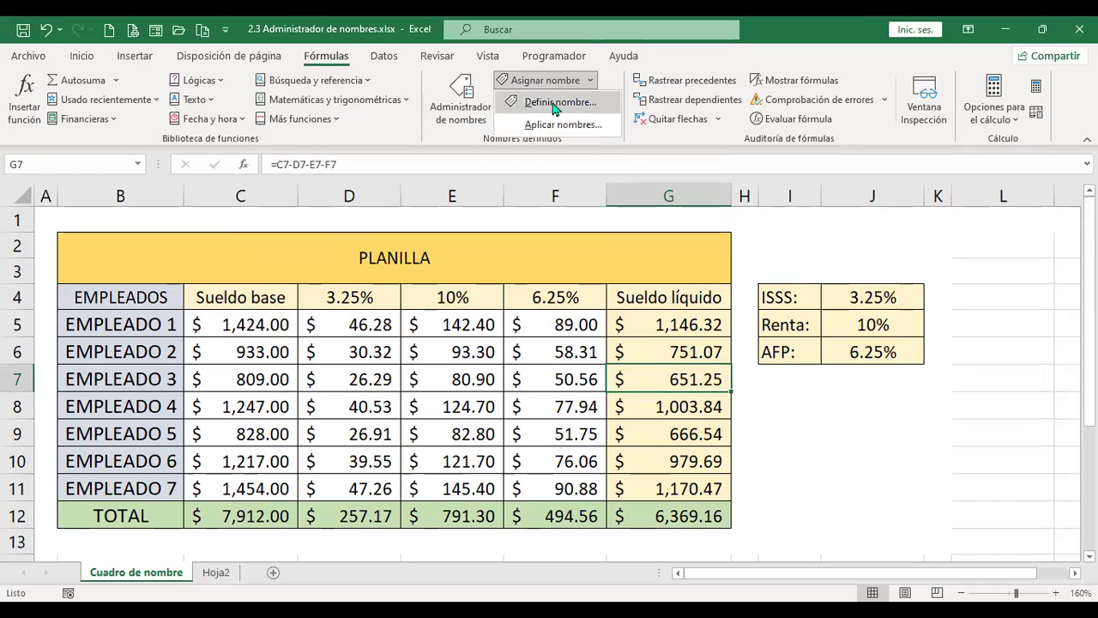
click(556, 105)
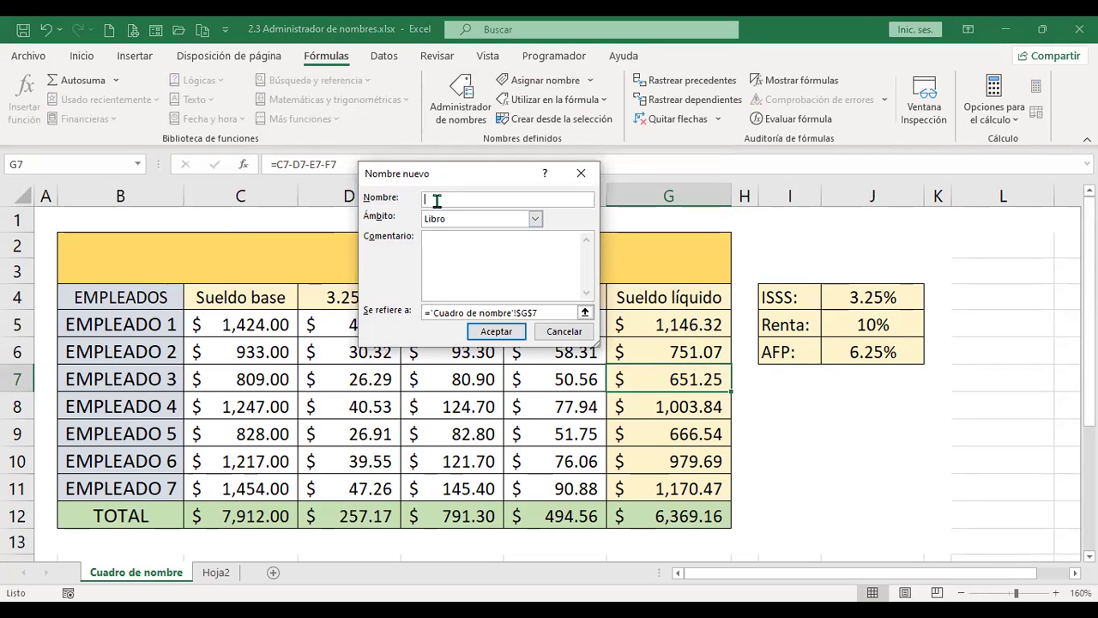
click(534, 219)
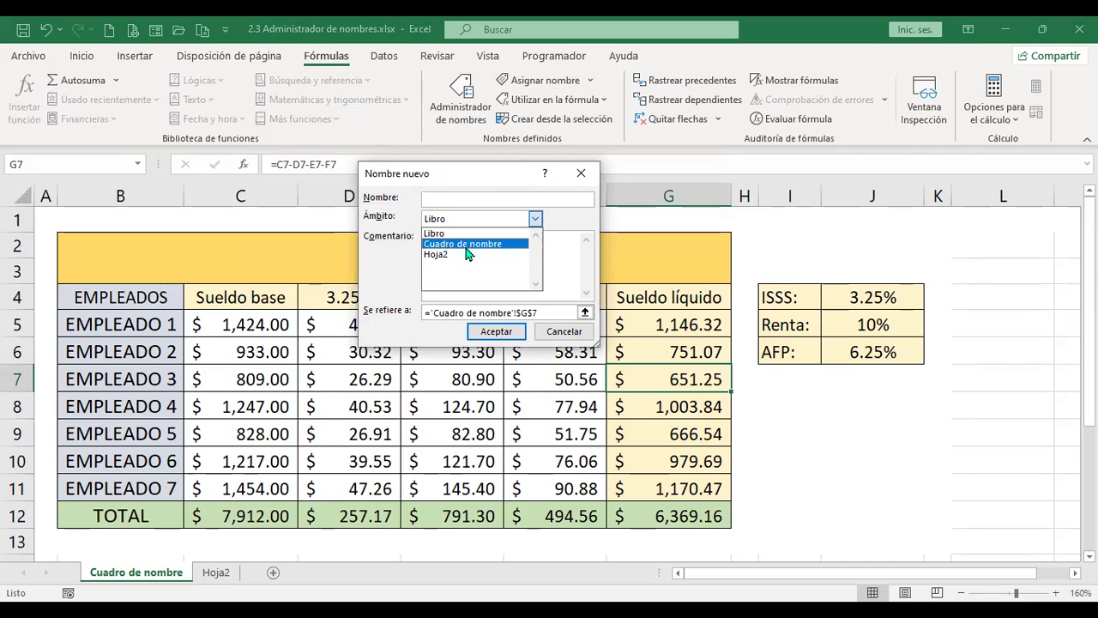
click(492, 329)
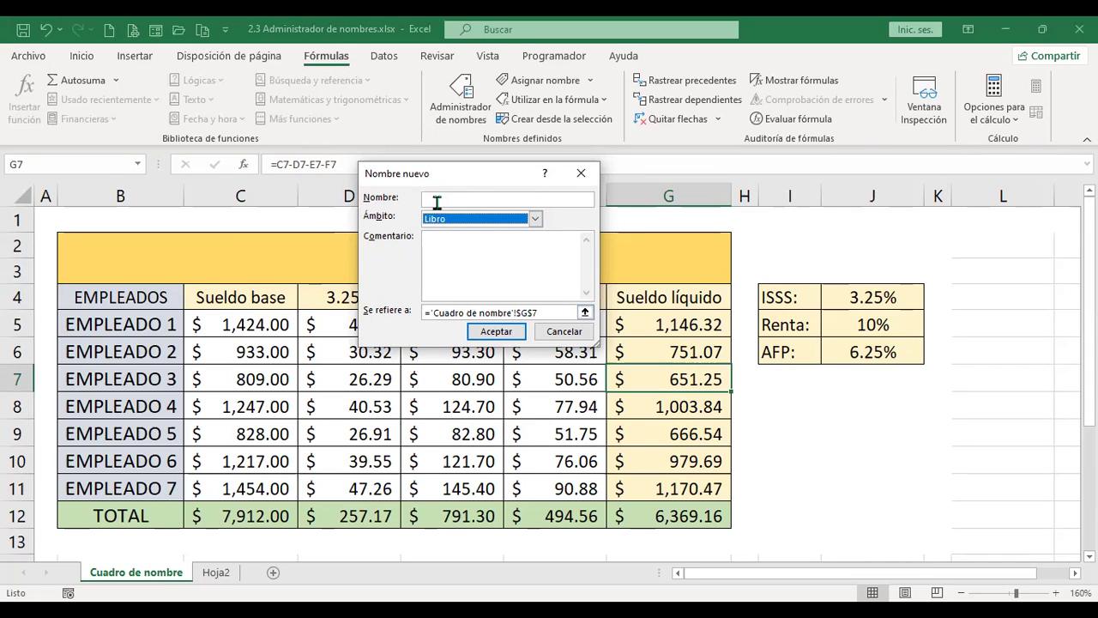
click(557, 333)
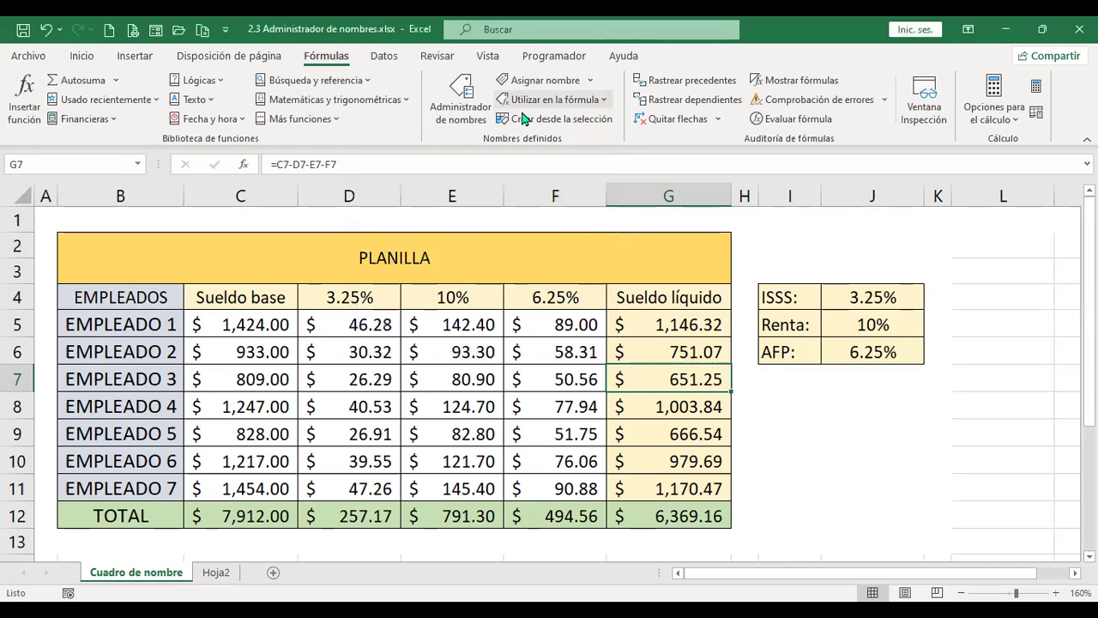
- Review the names available for use in formulas and the name list on Hoja2, and return to Cuadro de nombre
click(549, 99)
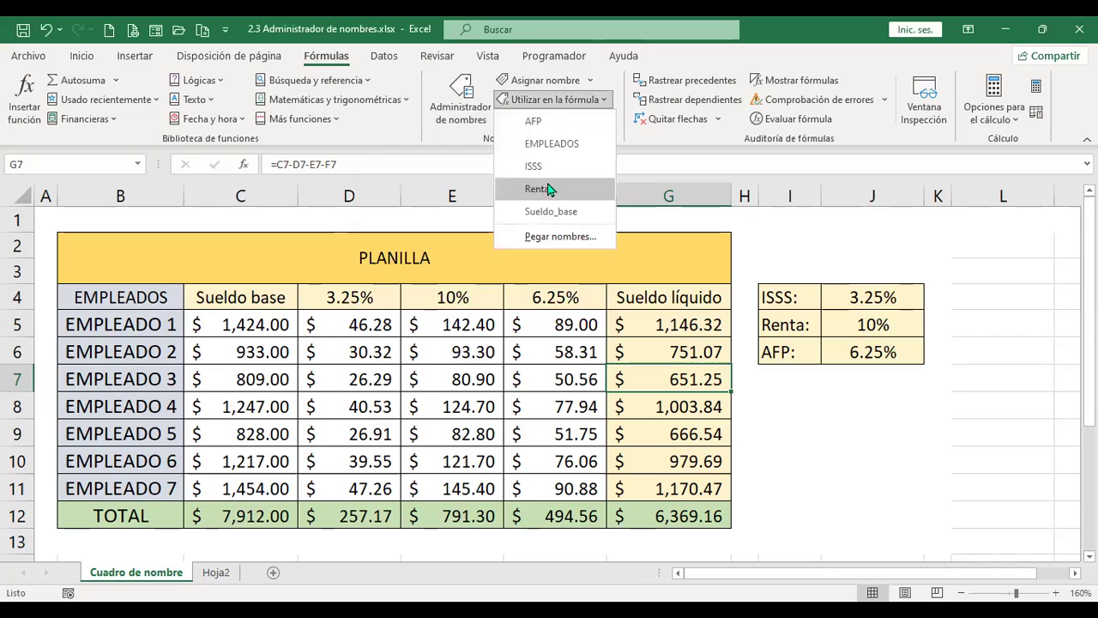
click(217, 572)
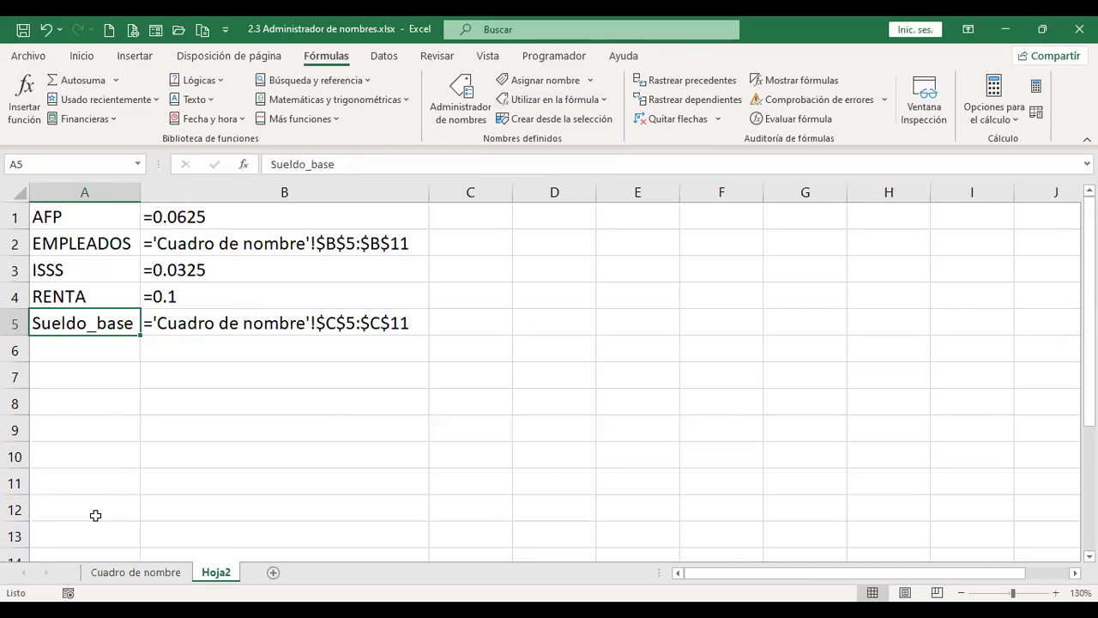
click(155, 573)
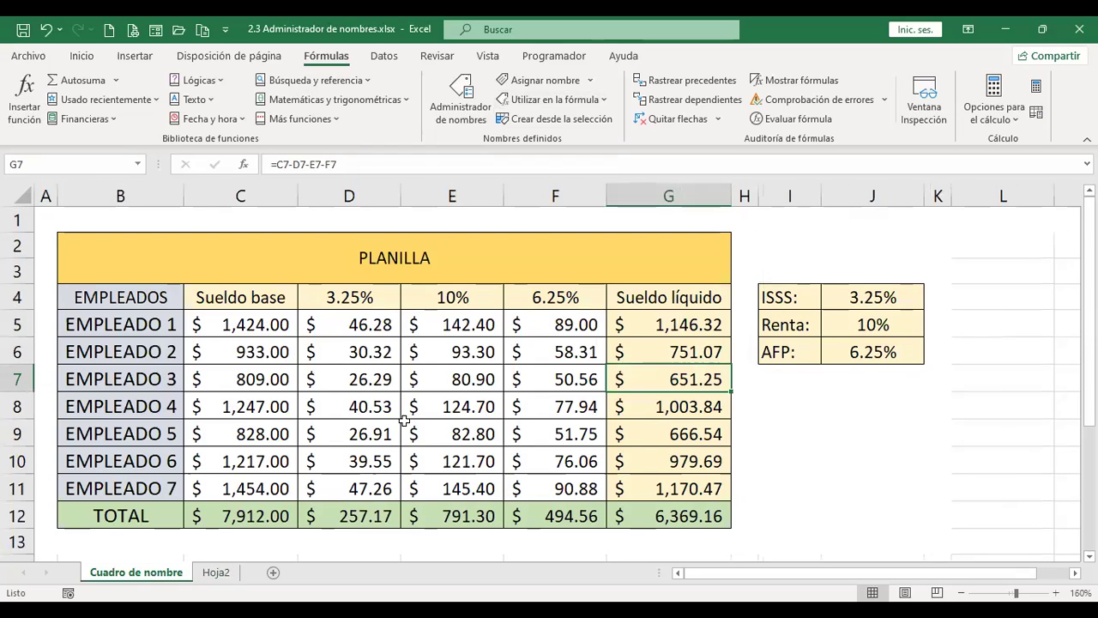
- Re-enter the formula +C5*AFP in F5, inserting AFP from the list of defined names
click(547, 323)
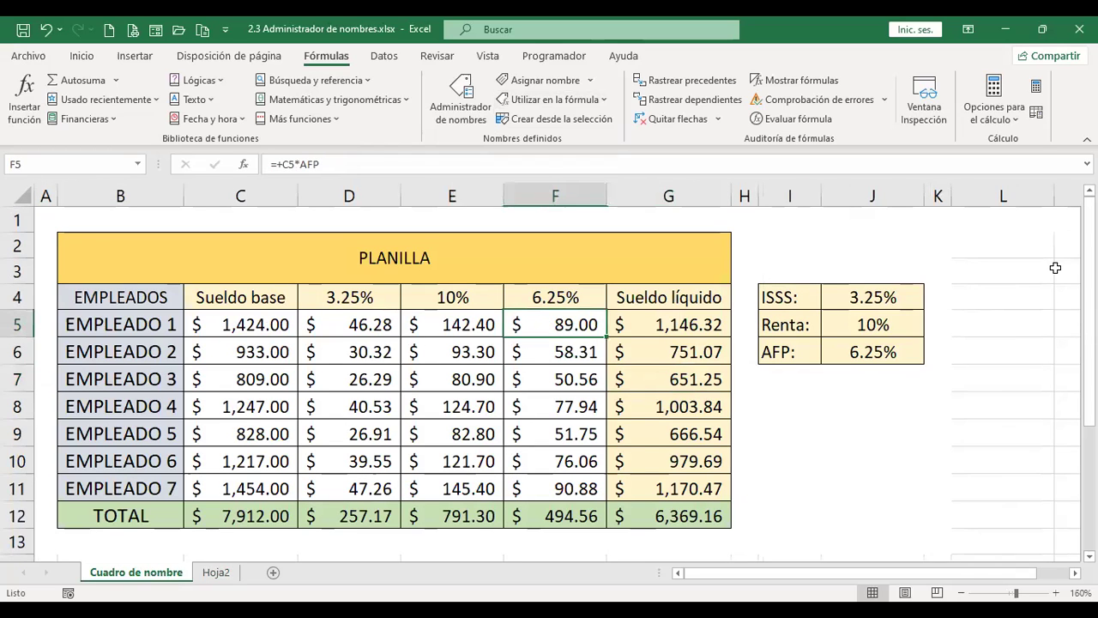
text(+)
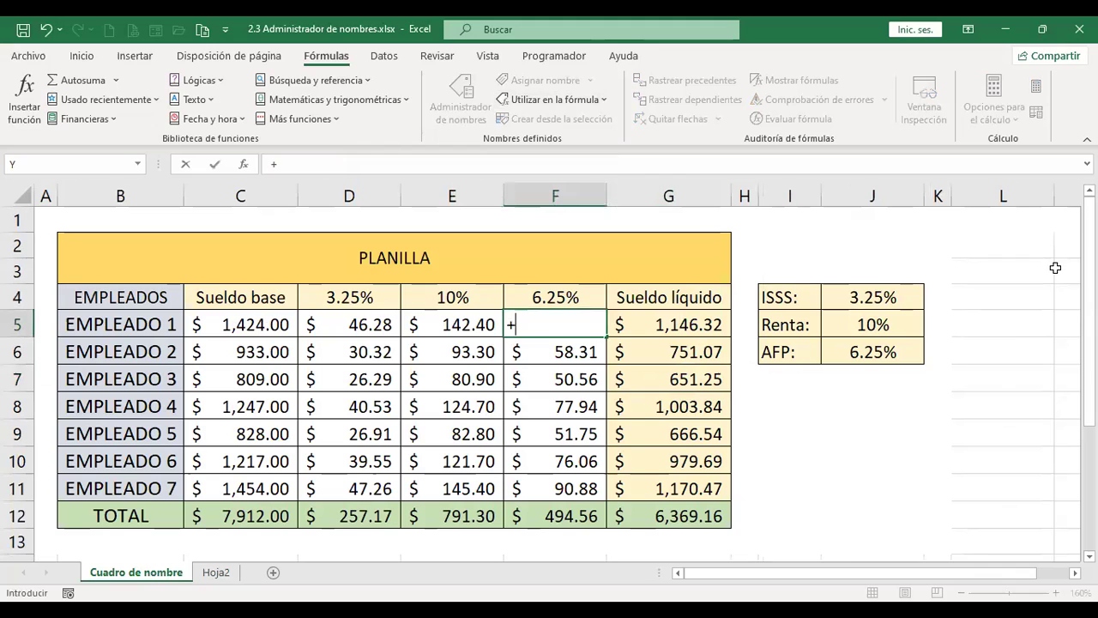
click(276, 324)
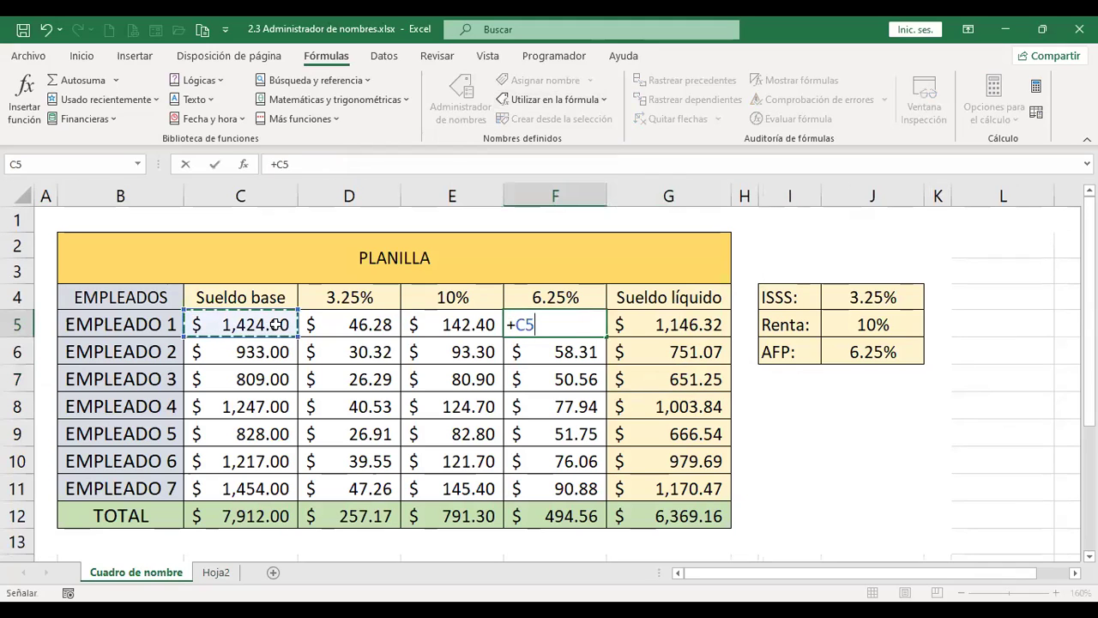
text(*)
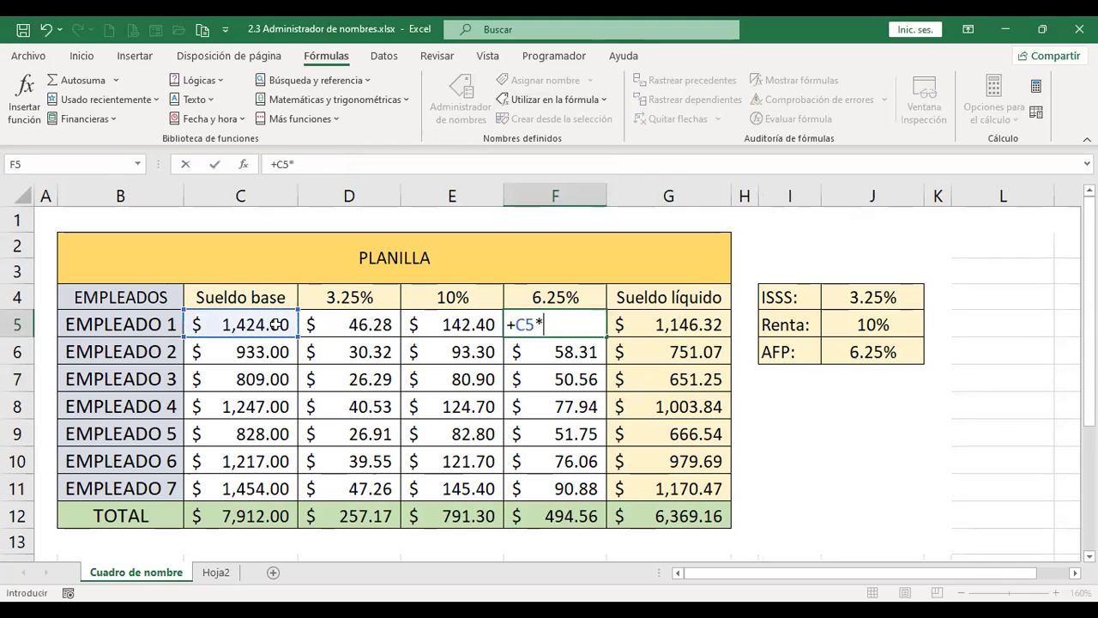
click(590, 100)
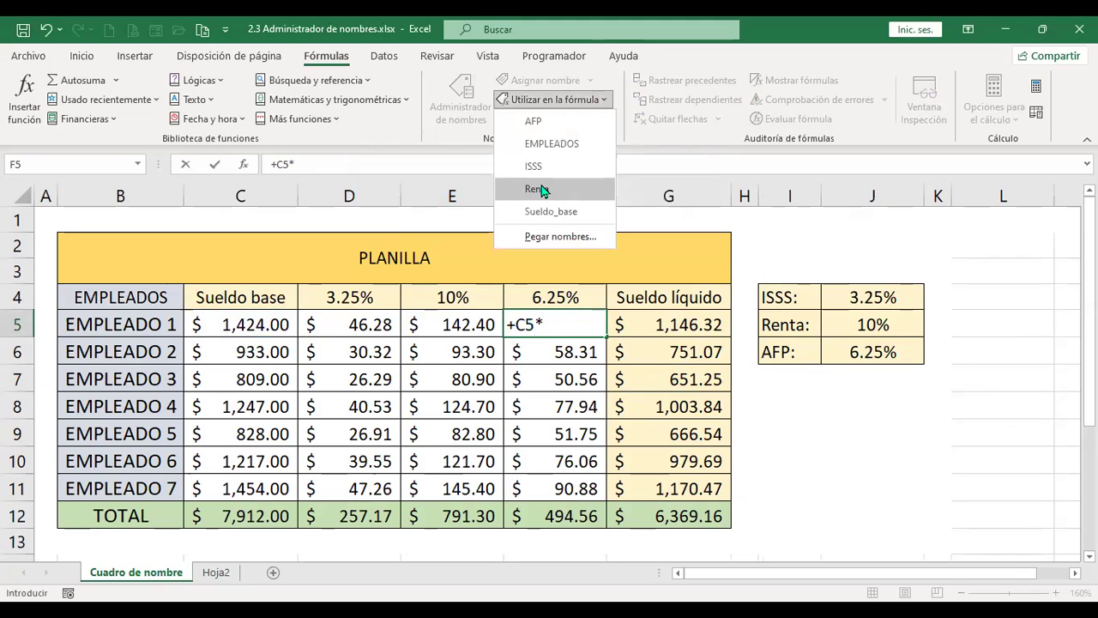
click(533, 122)
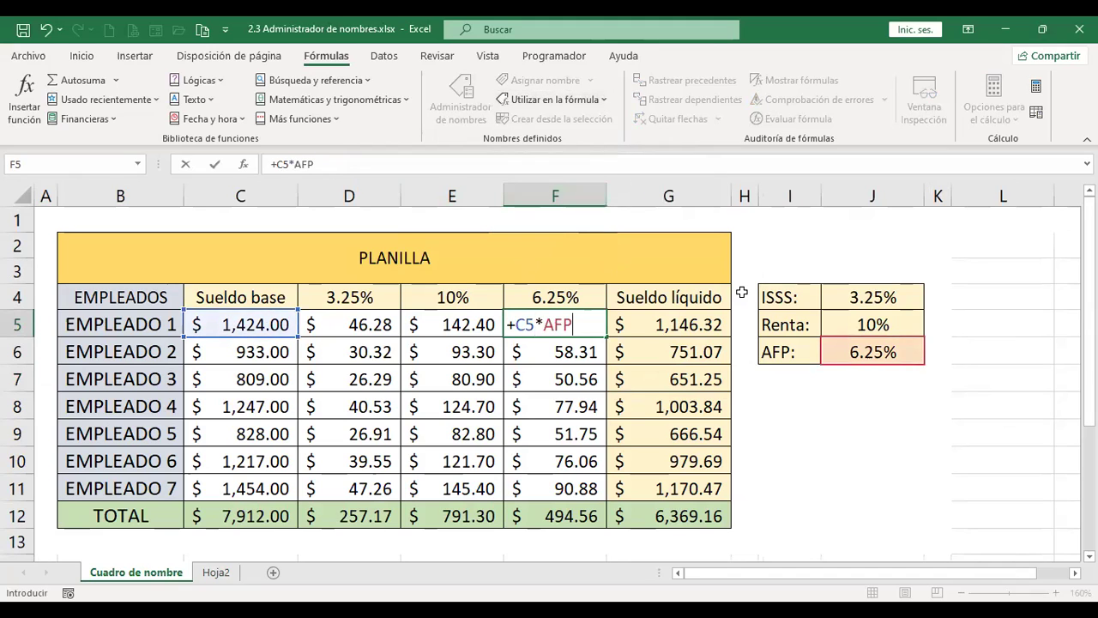
key(Return)
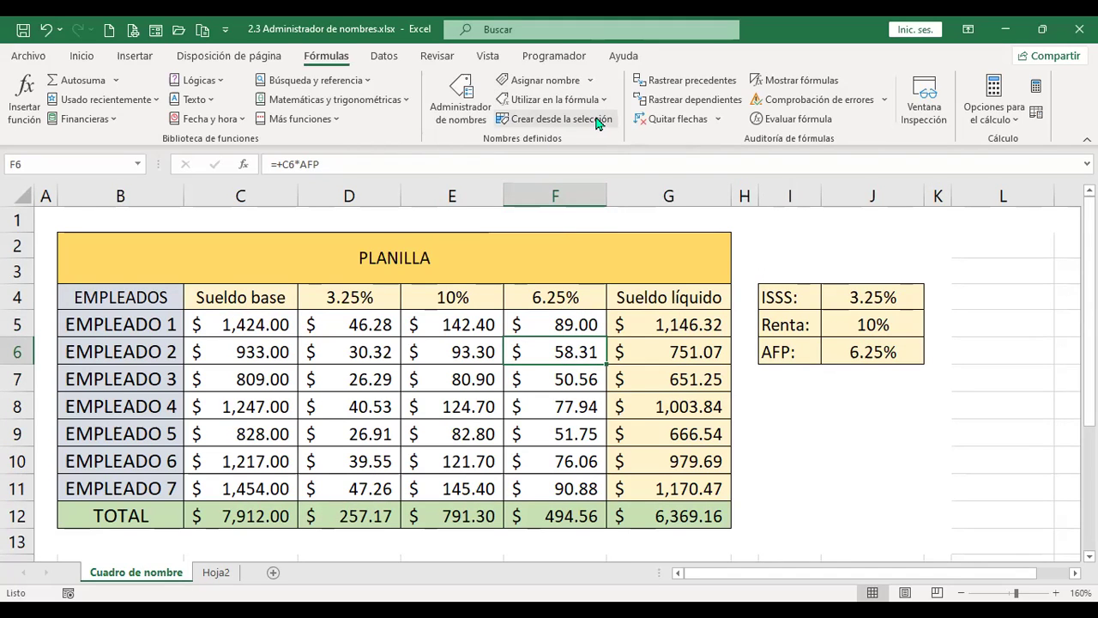
- Select B4:C11 and the rates table I4:J6, examine the Create from Selection options for the rates, and cancel
drag(143, 296, 238, 482)
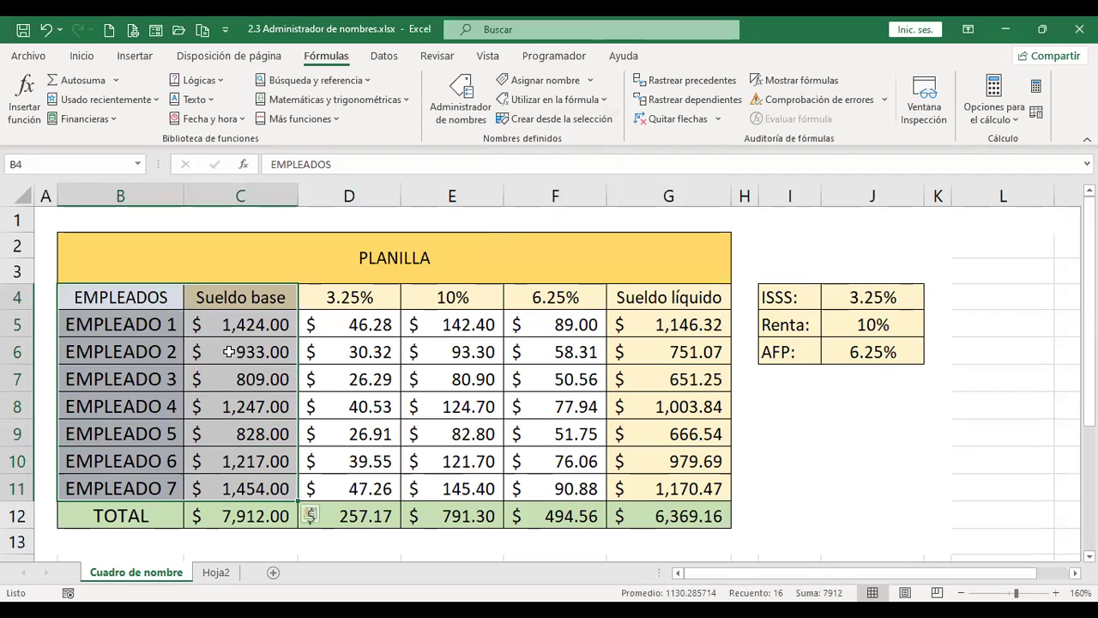
drag(796, 296, 880, 347)
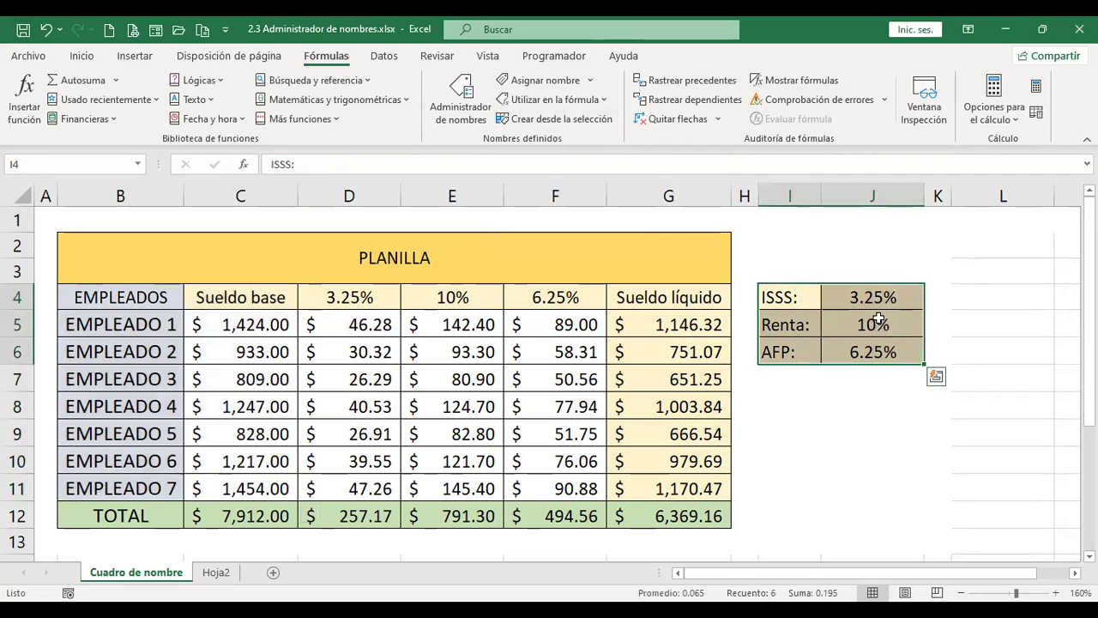
click(603, 121)
click(400, 238)
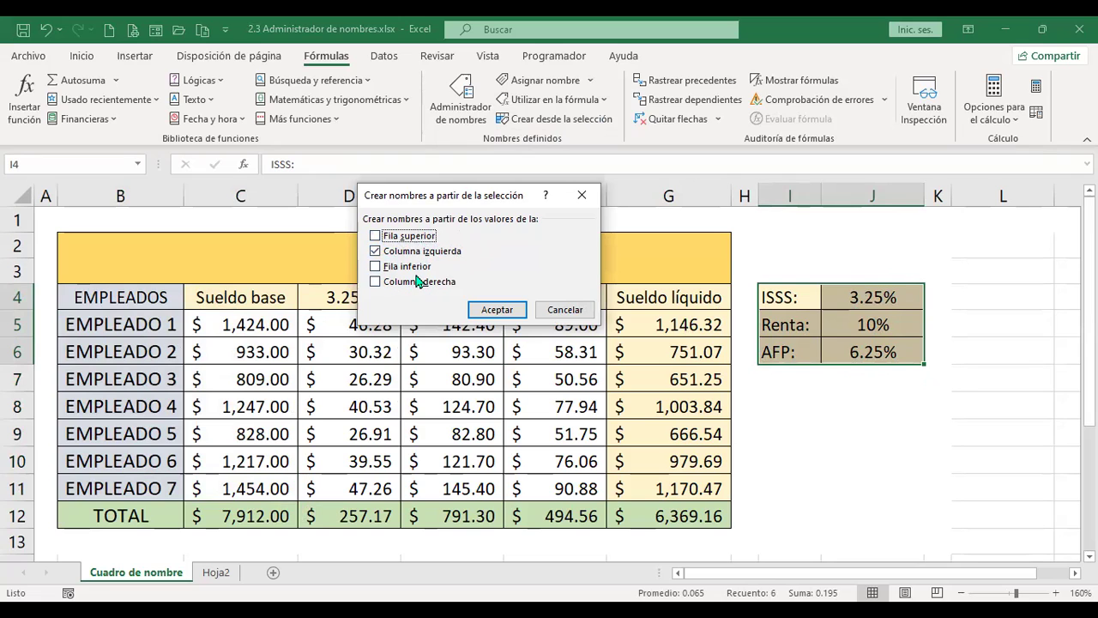
click(571, 312)
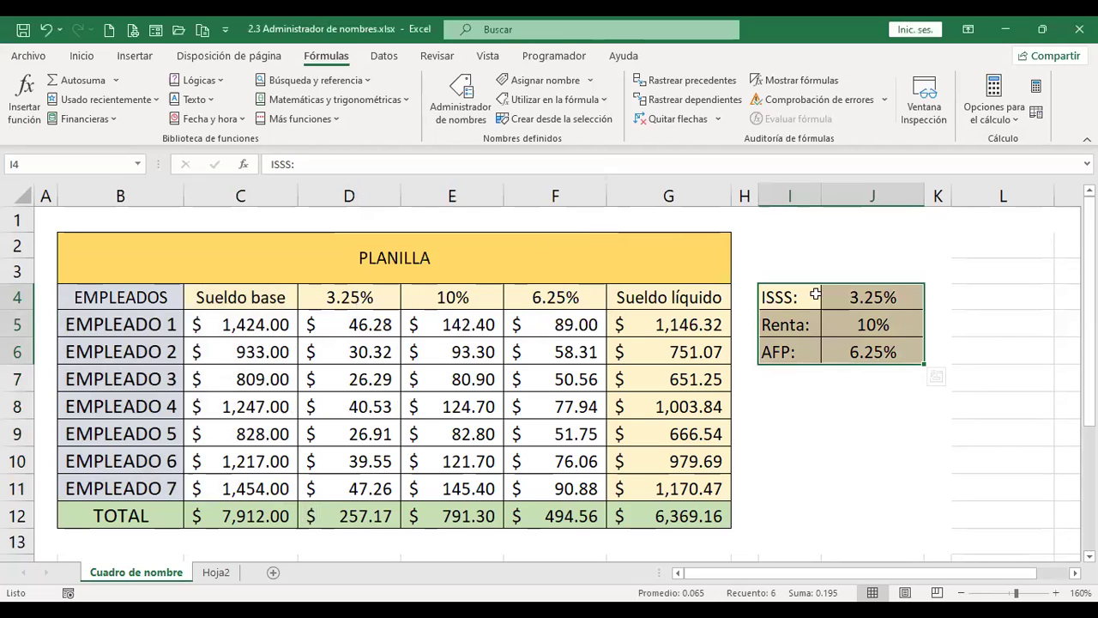
- From empty cell I7, browse the Insert Function categories, including Todo and the last ones listed, and cancel
click(793, 380)
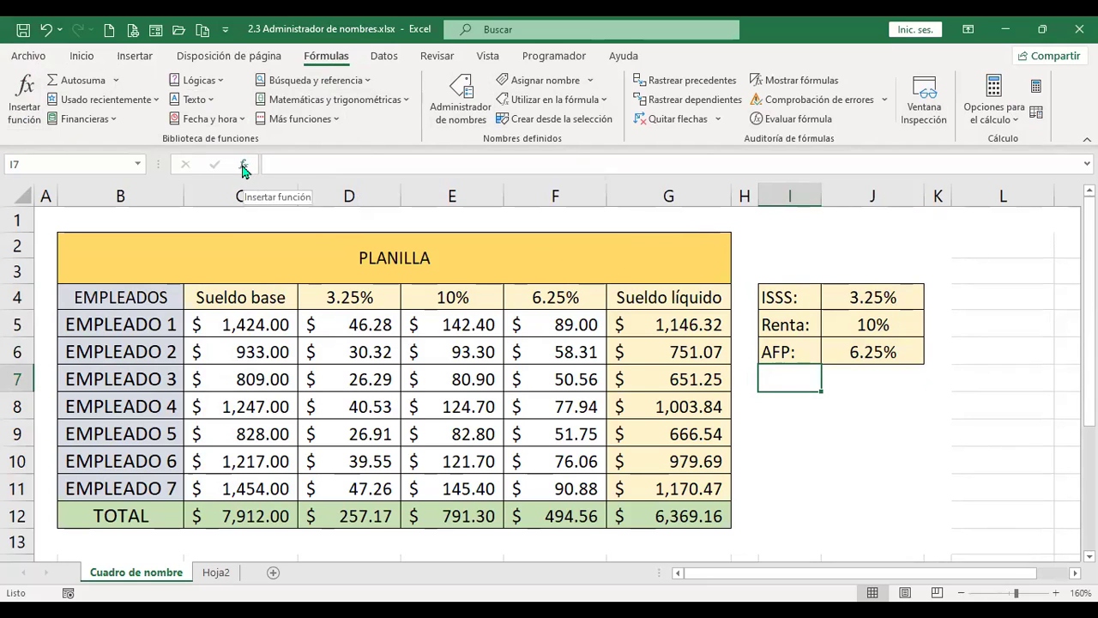
click(24, 118)
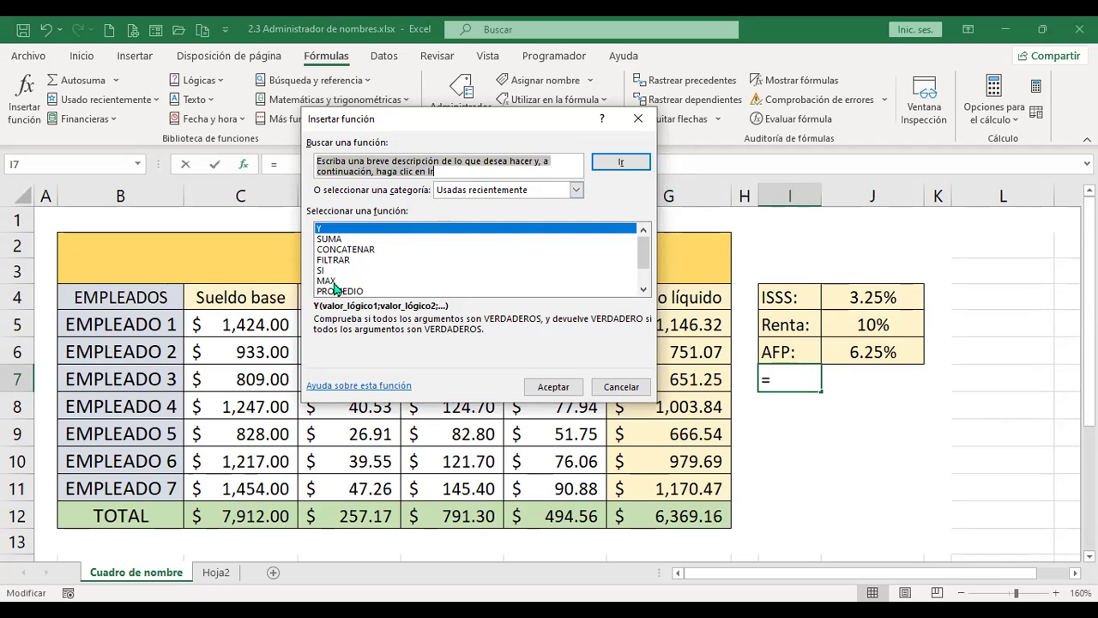
click(576, 191)
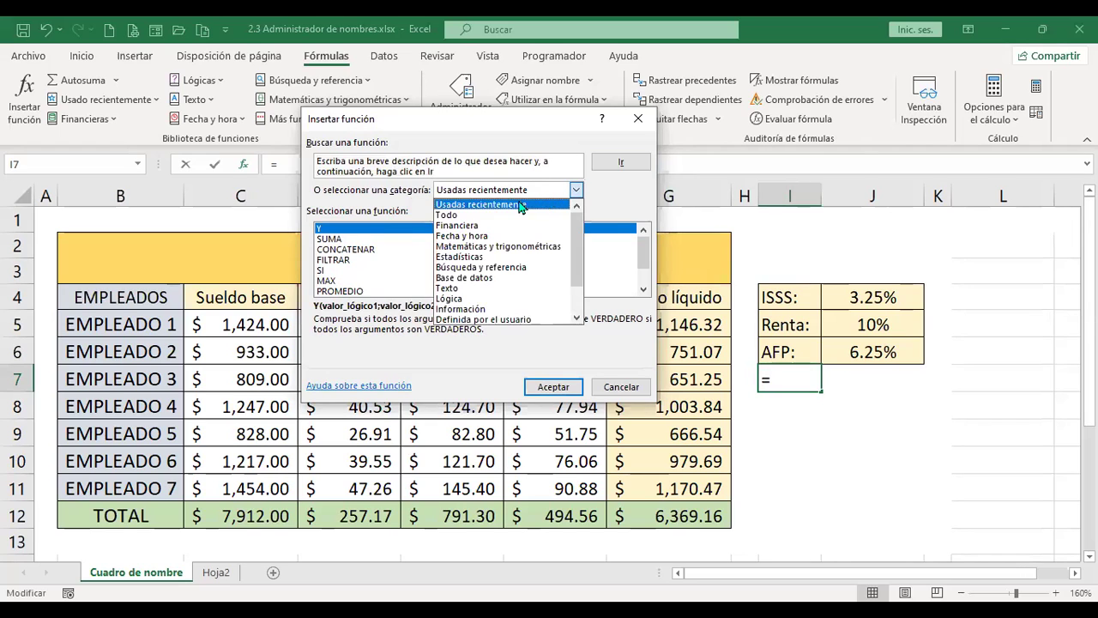
click(486, 215)
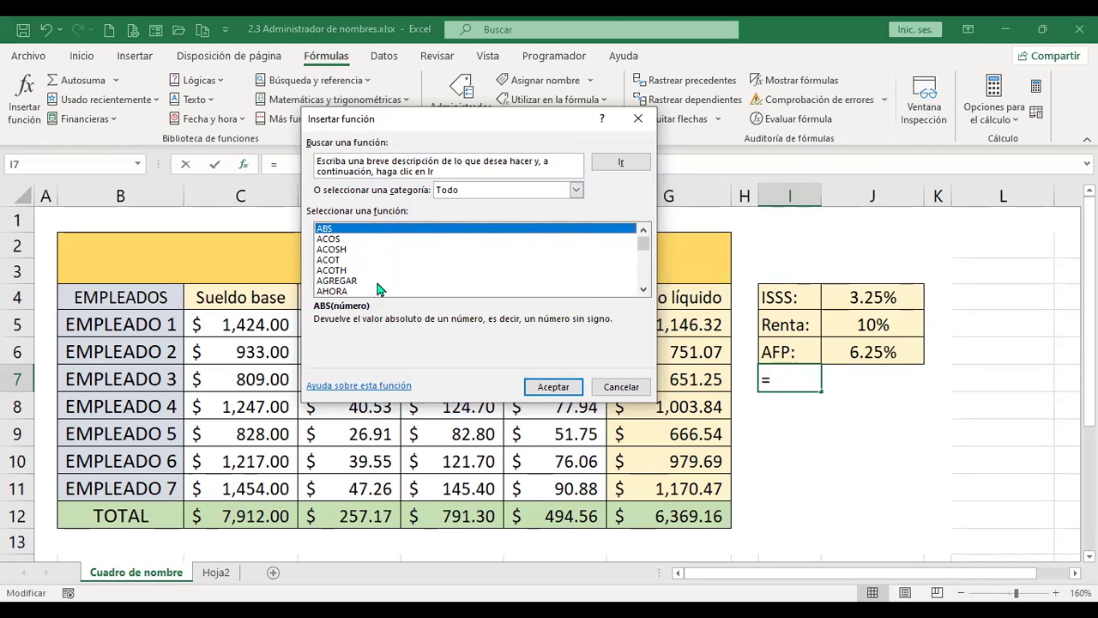
click(576, 191)
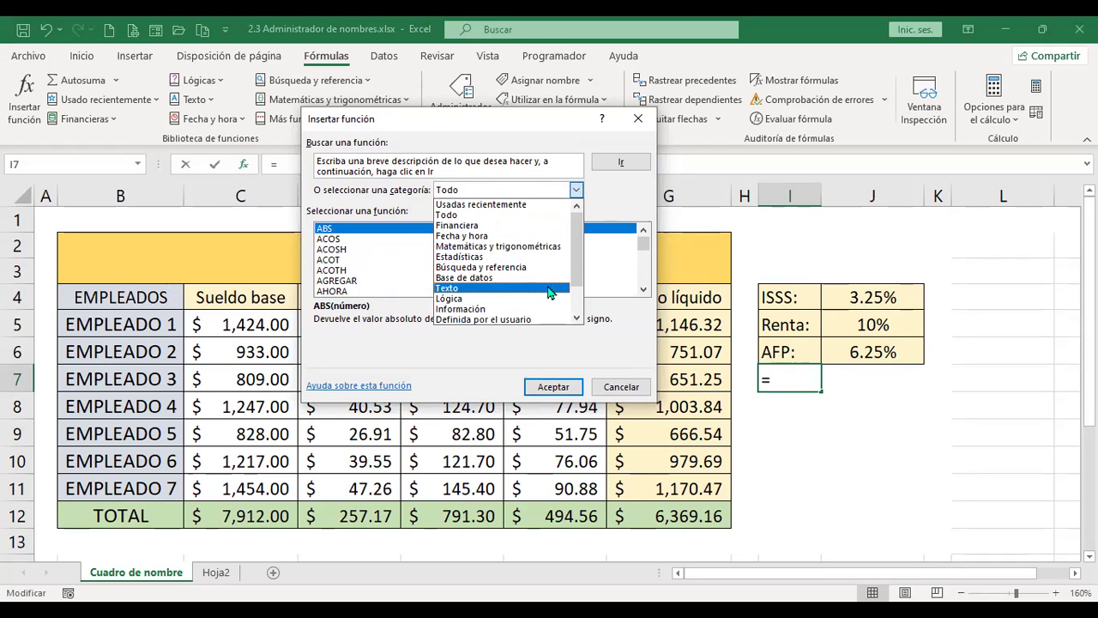
scroll(502, 296, down, 2)
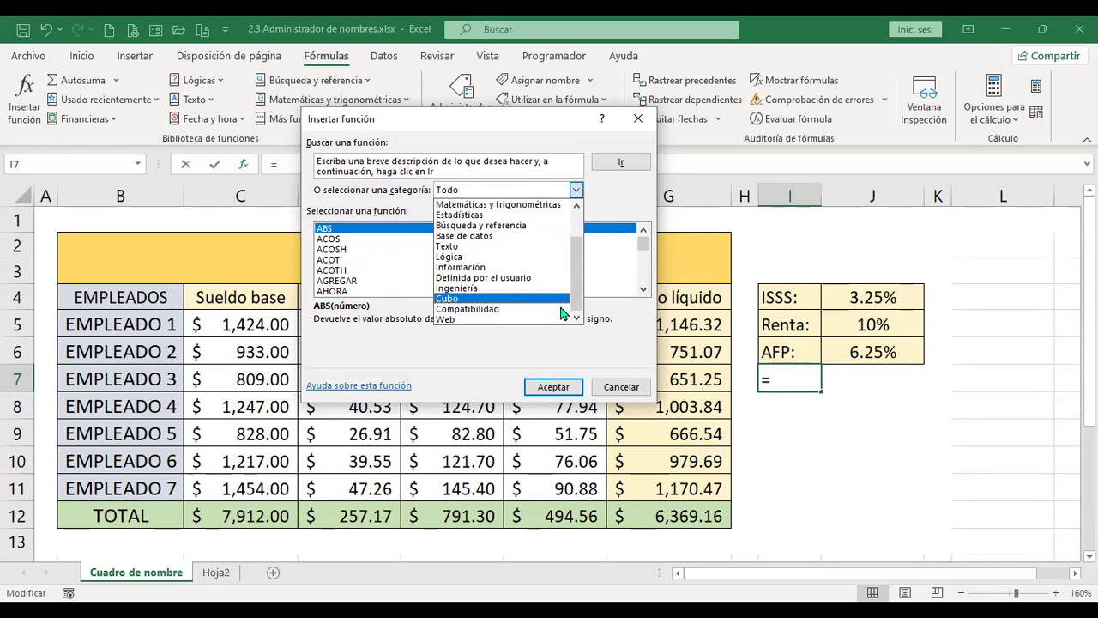
click(376, 345)
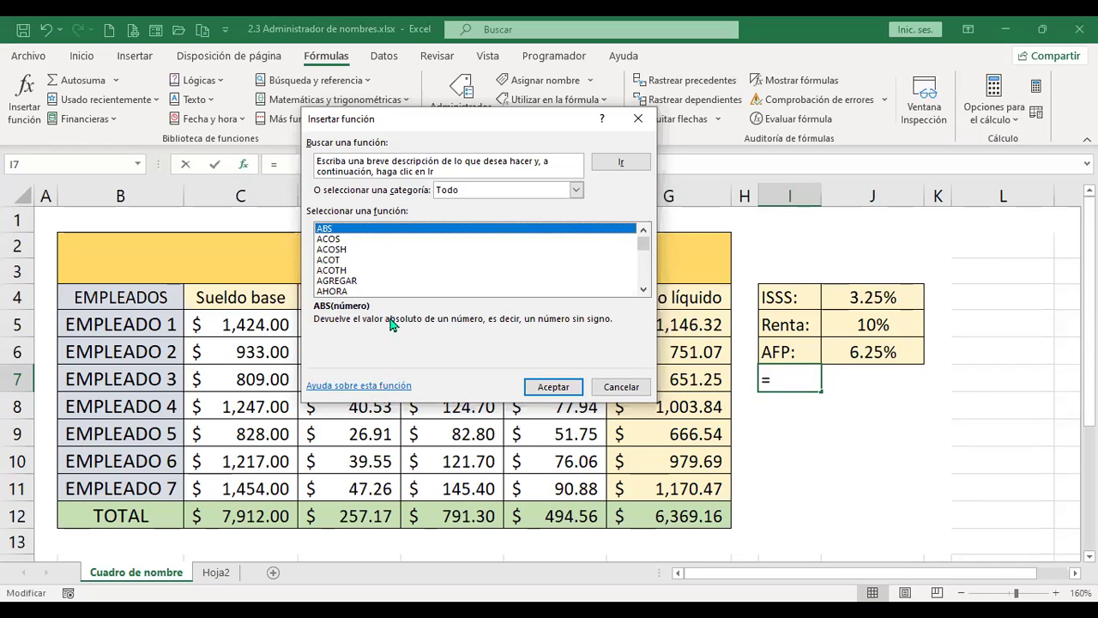
click(621, 387)
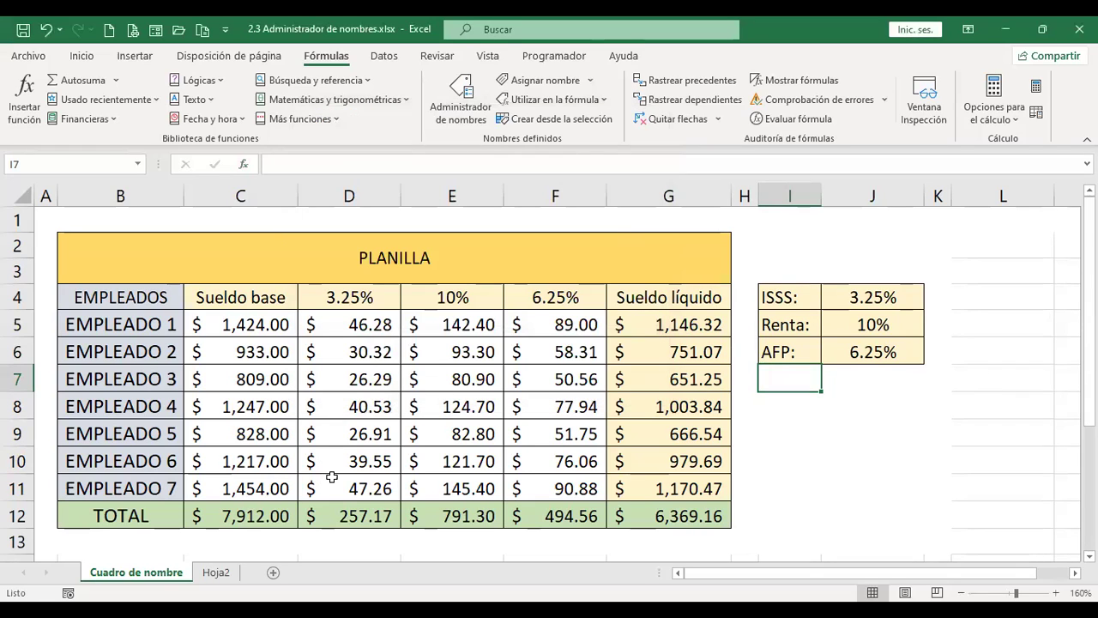
- Select the total in E12 and look at the AutoSum tool among the home and formula commands
key(Left)
key(Left)
key(Left)
key(Left)
key(Down)
key(Down)
key(Down)
key(Down)
key(Down)
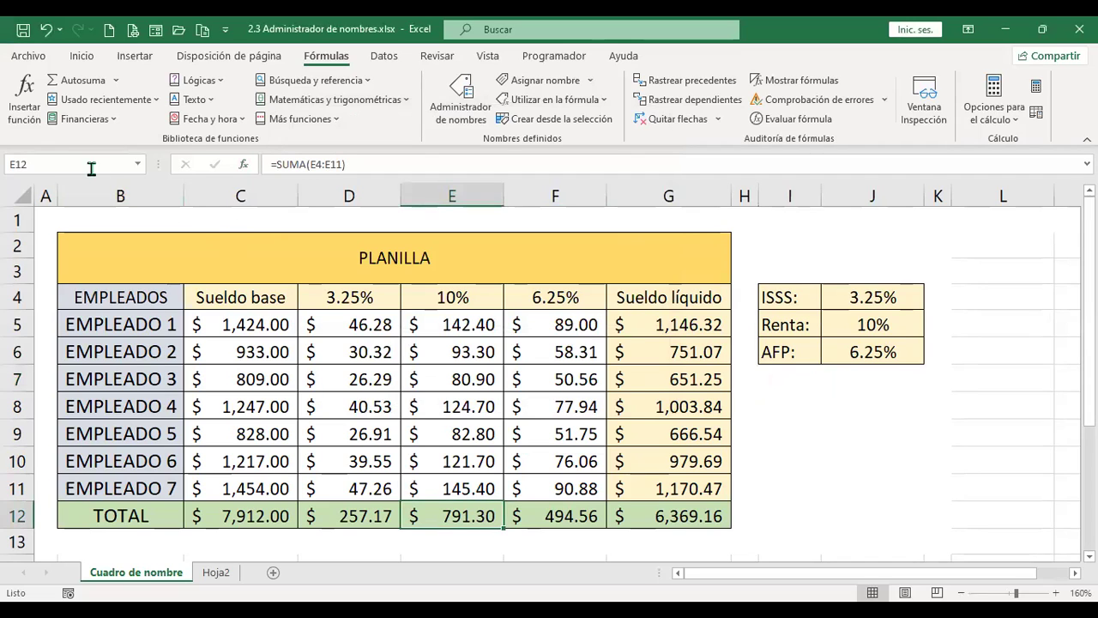
click(113, 82)
click(81, 56)
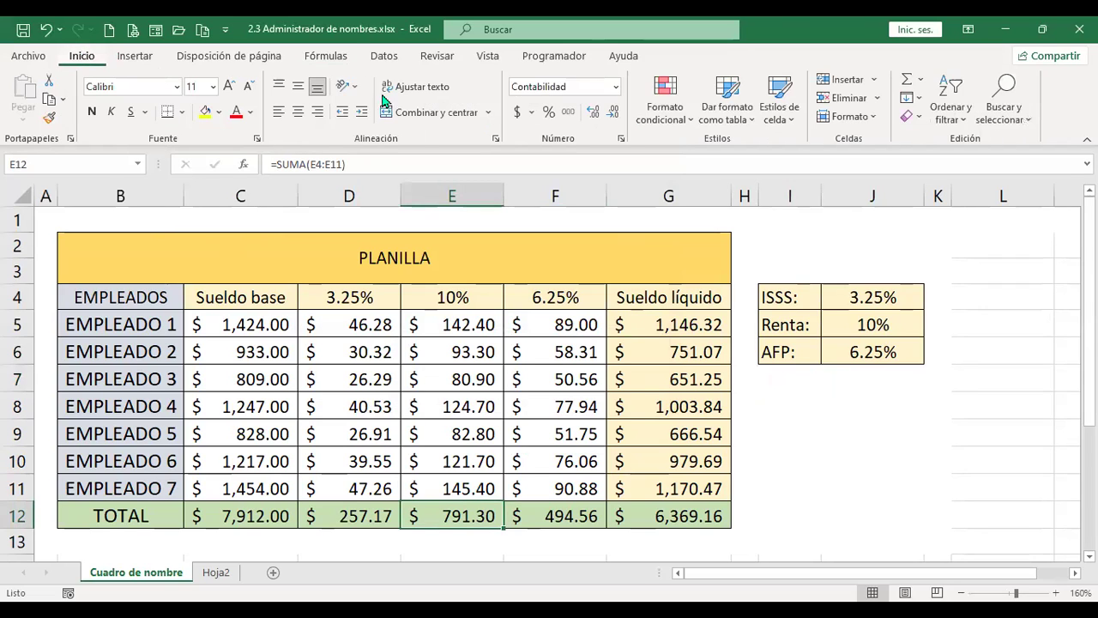
click(326, 56)
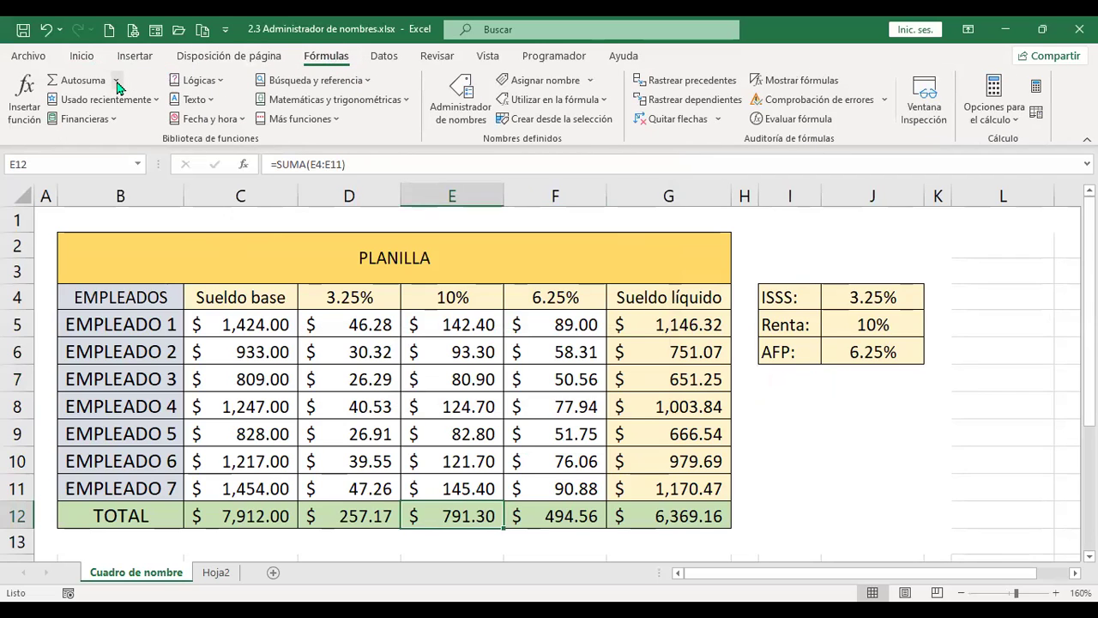
- Review the AutoSum functions, examine the SUMA arguments of the total in E12 through its additional functions option, and cancel
click(117, 82)
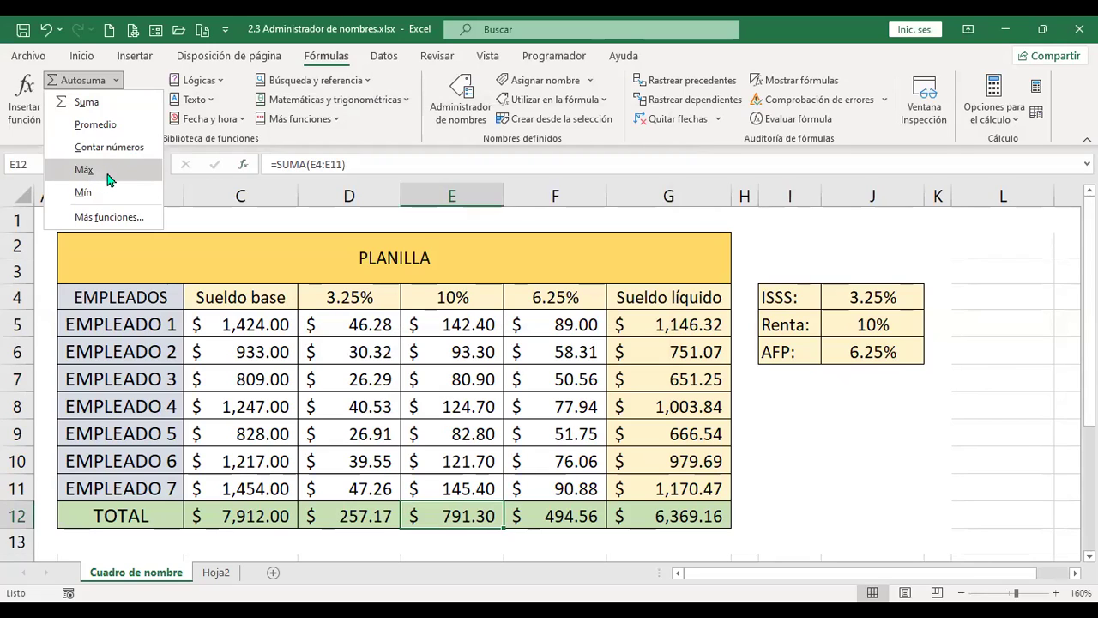
click(127, 218)
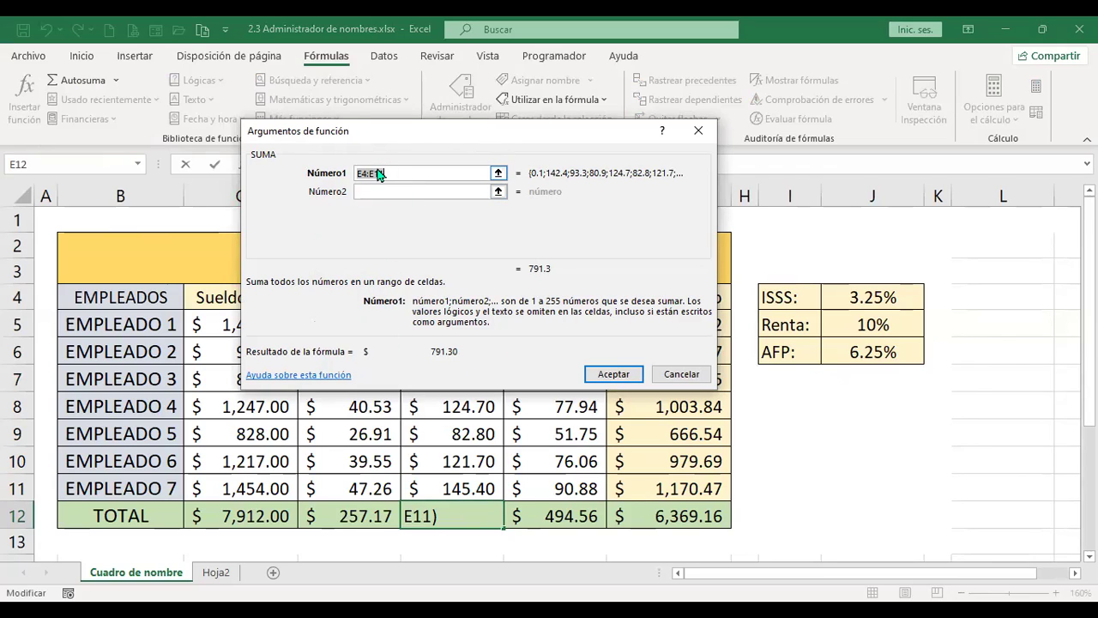
click(681, 374)
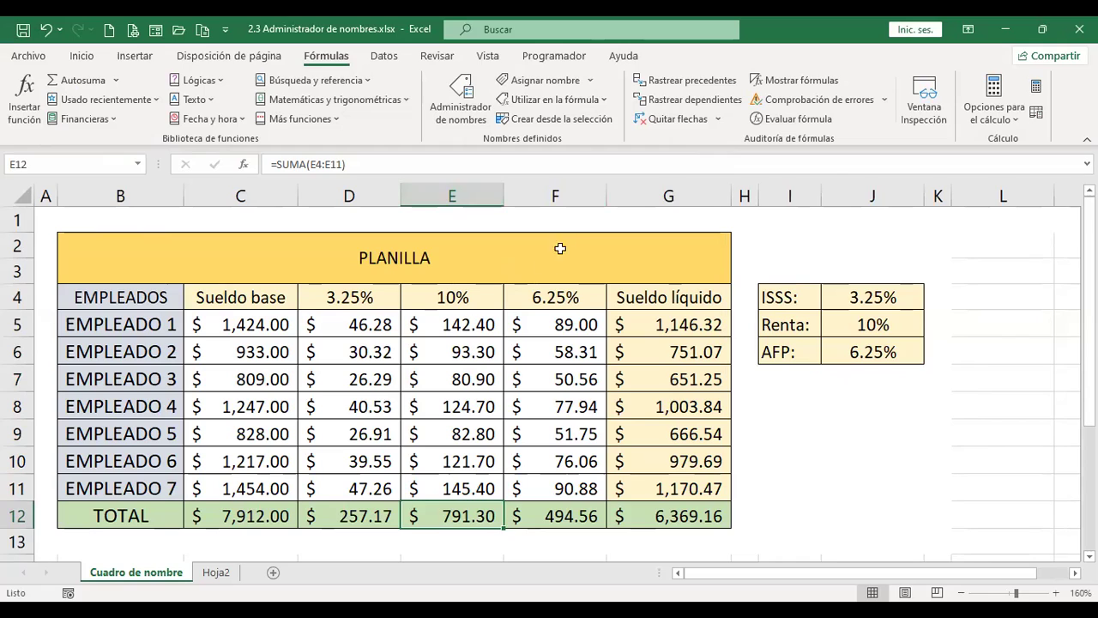
- Select empty cell F1, look at the Insert Function dialog, and cancel
click(566, 219)
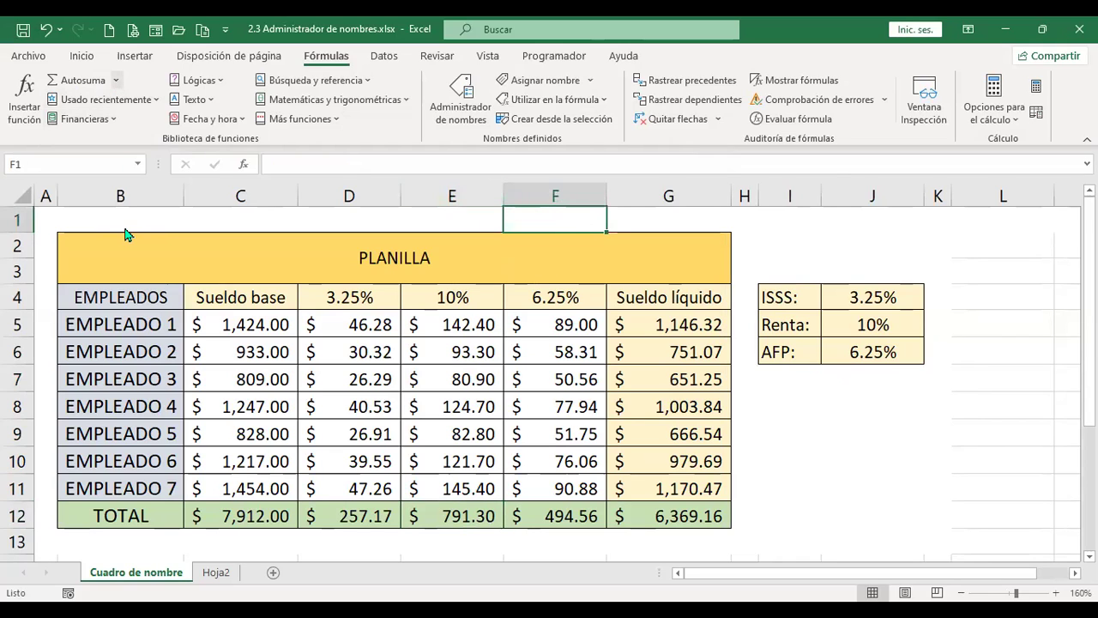
key(shift+F3)
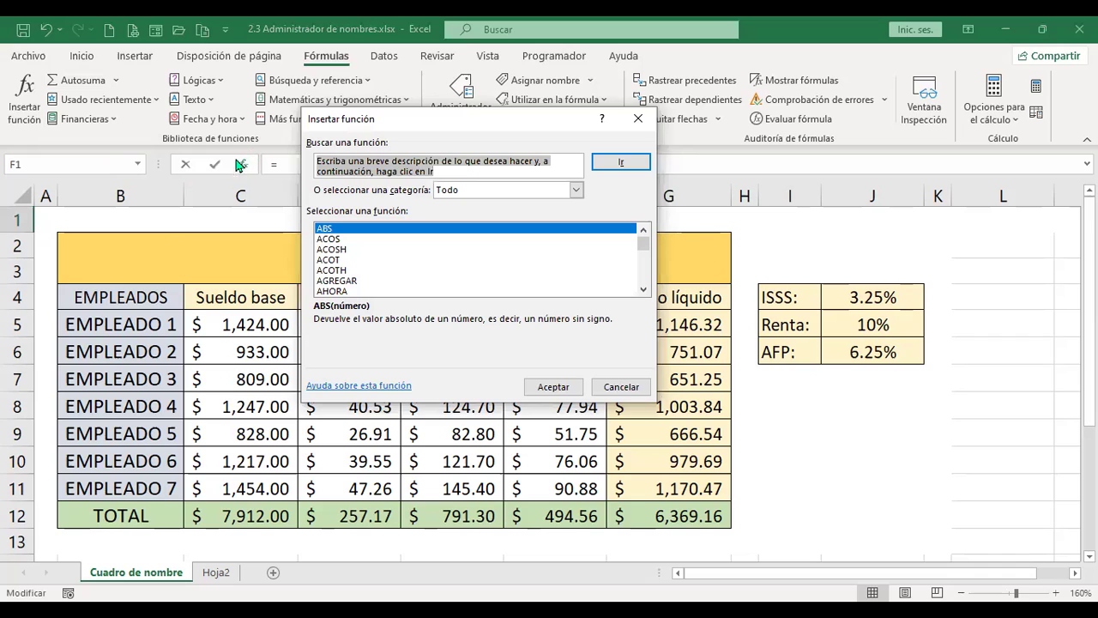
click(637, 393)
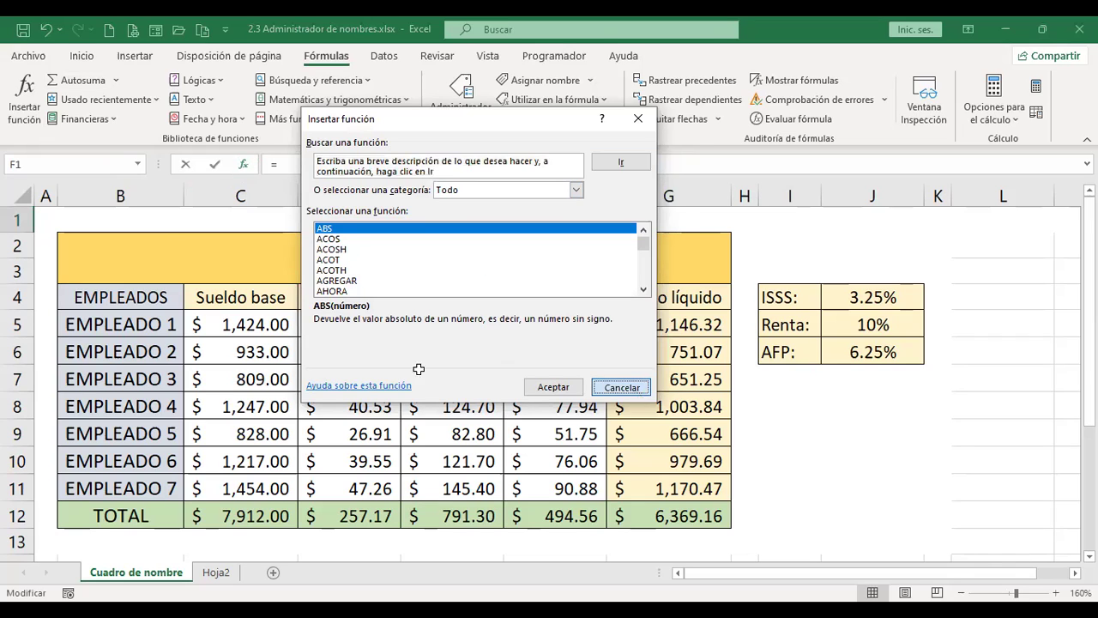
- Review the functions offered under AutoSum and the recently used functions without inserting any
click(116, 81)
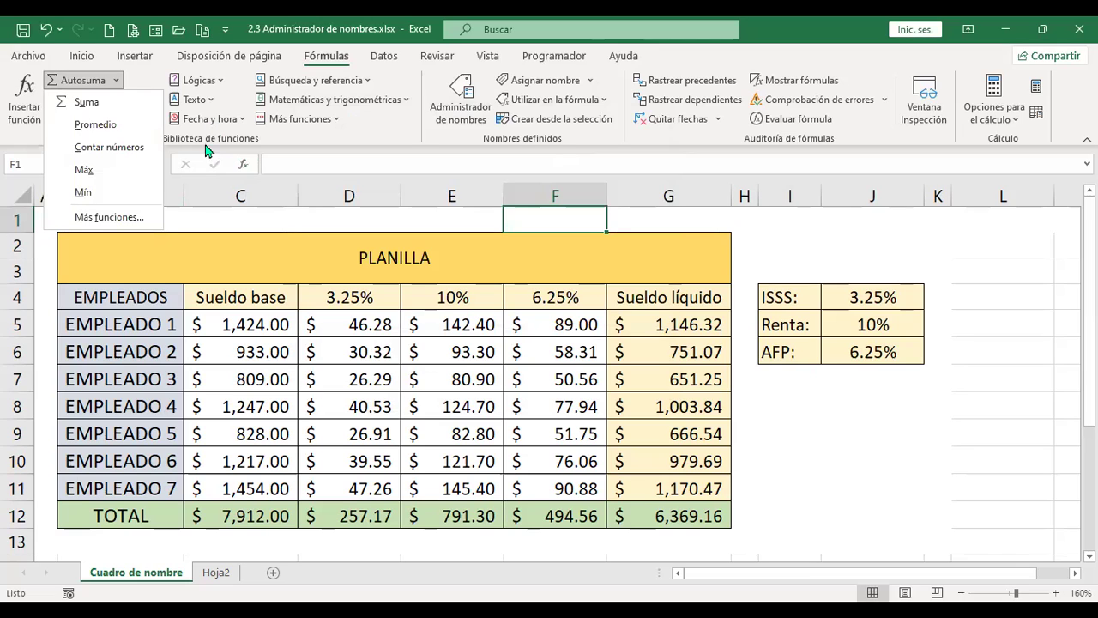
key(Escape)
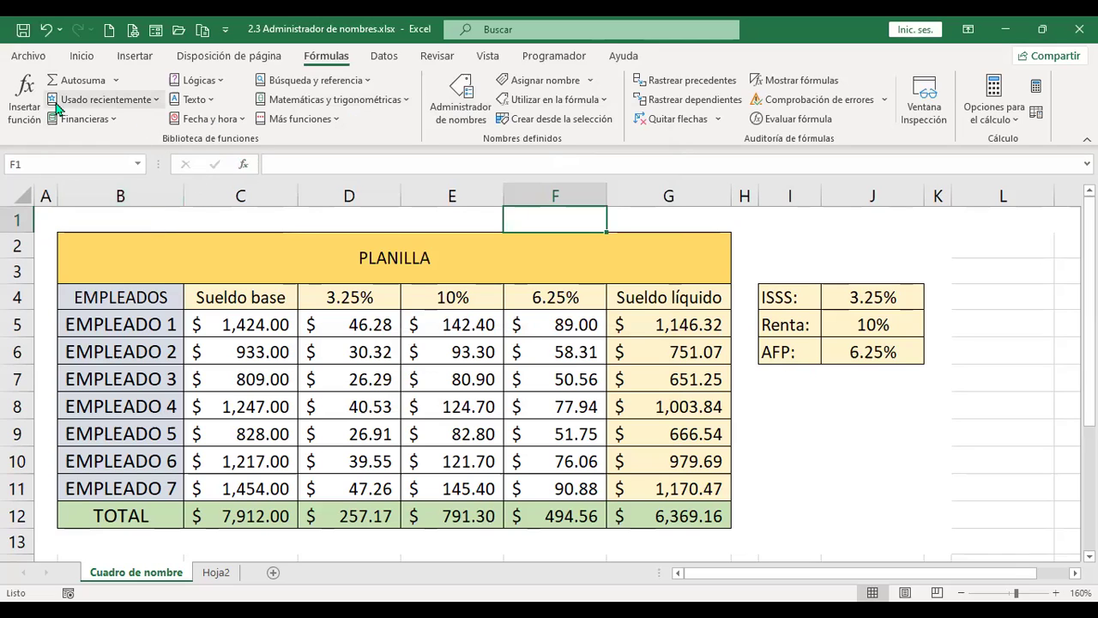
click(155, 100)
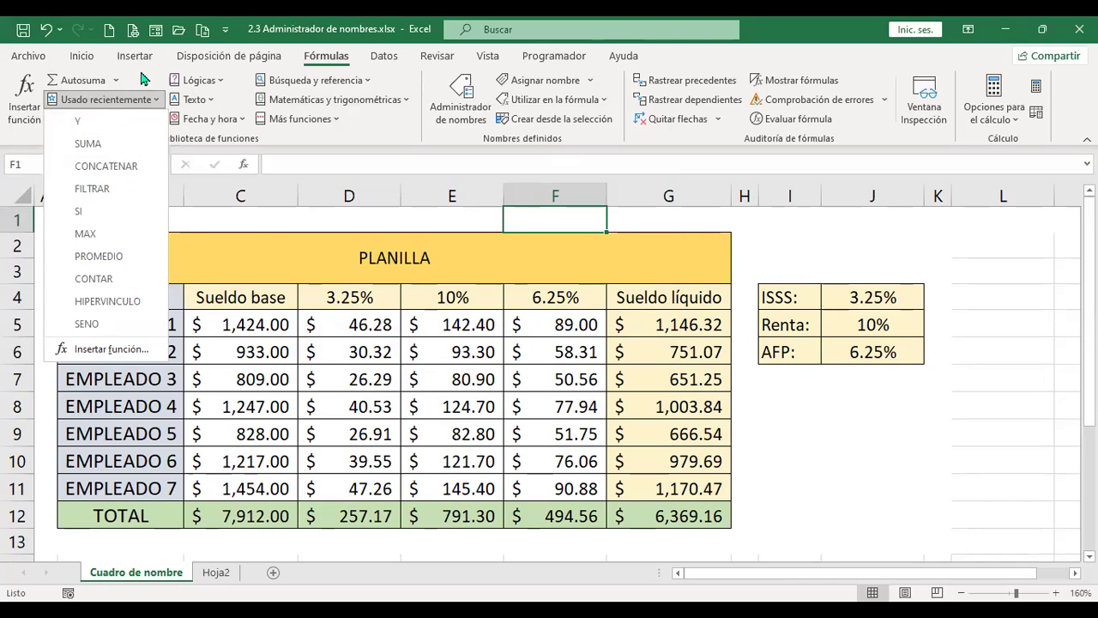
click(129, 99)
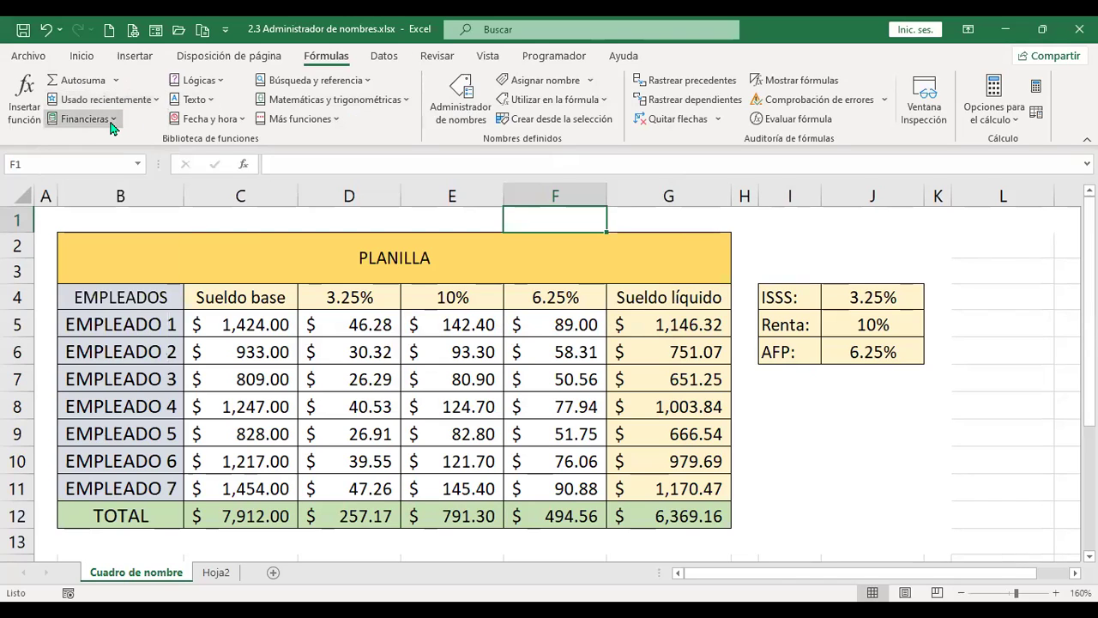
- Browse the financial functions from AMORTIZ.LIN to VNA.NO.PER and return to the start of the list
click(112, 120)
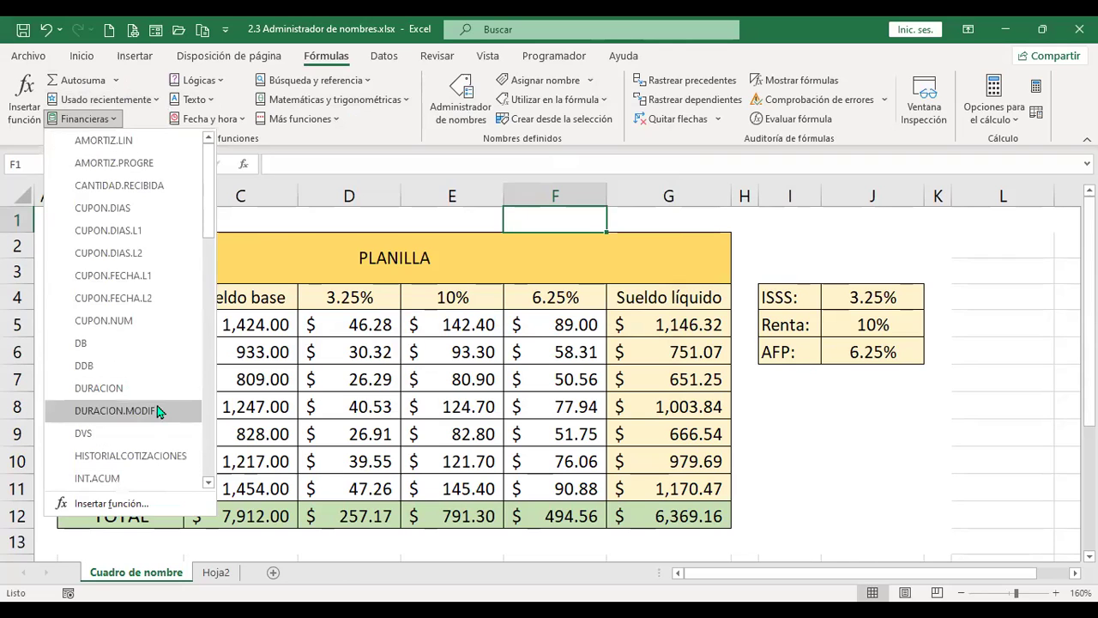
scroll(159, 411, down, 3)
drag(212, 279, 219, 461)
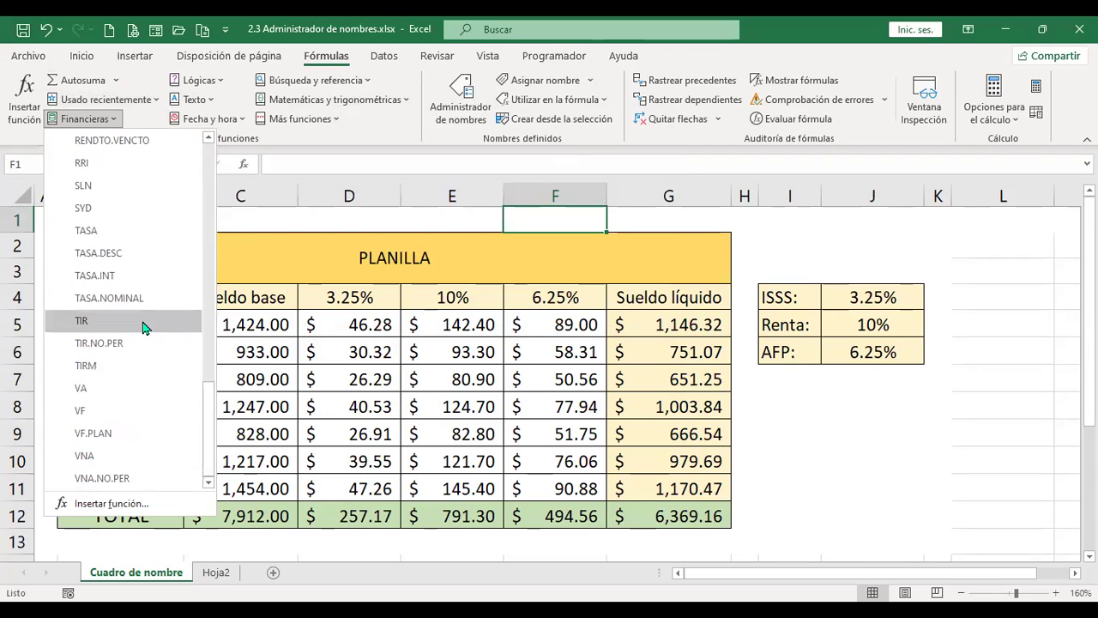
scroll(137, 457, up, 5)
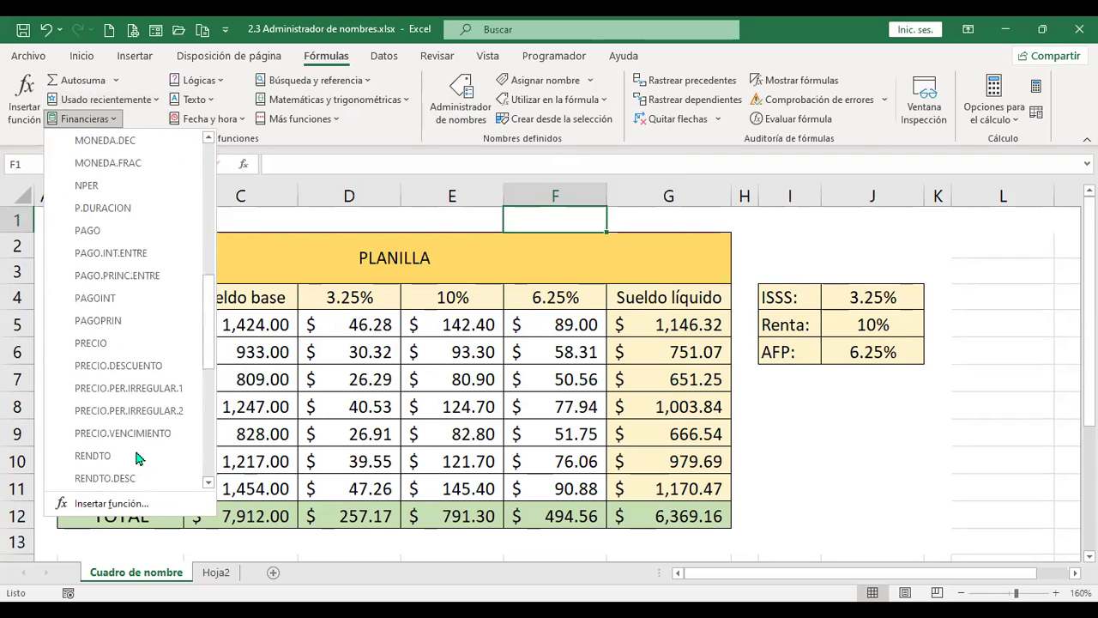
scroll(136, 457, up, 7)
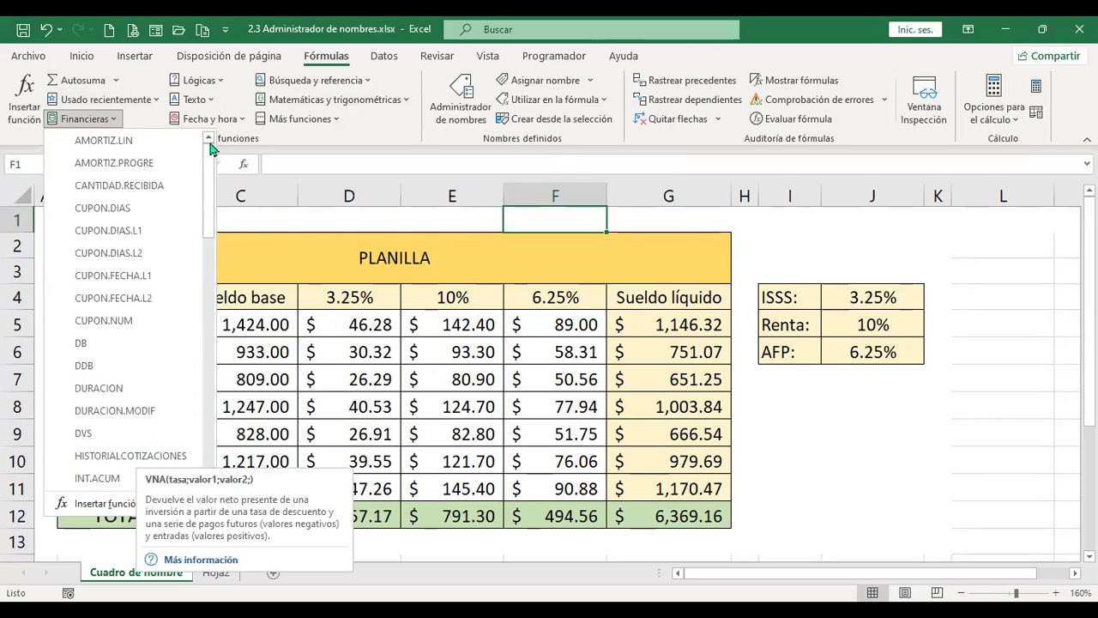
- Add a new worksheet after Hoja2, enlarge its view, and enter the heading "Funciones financieras" in A1
click(216, 572)
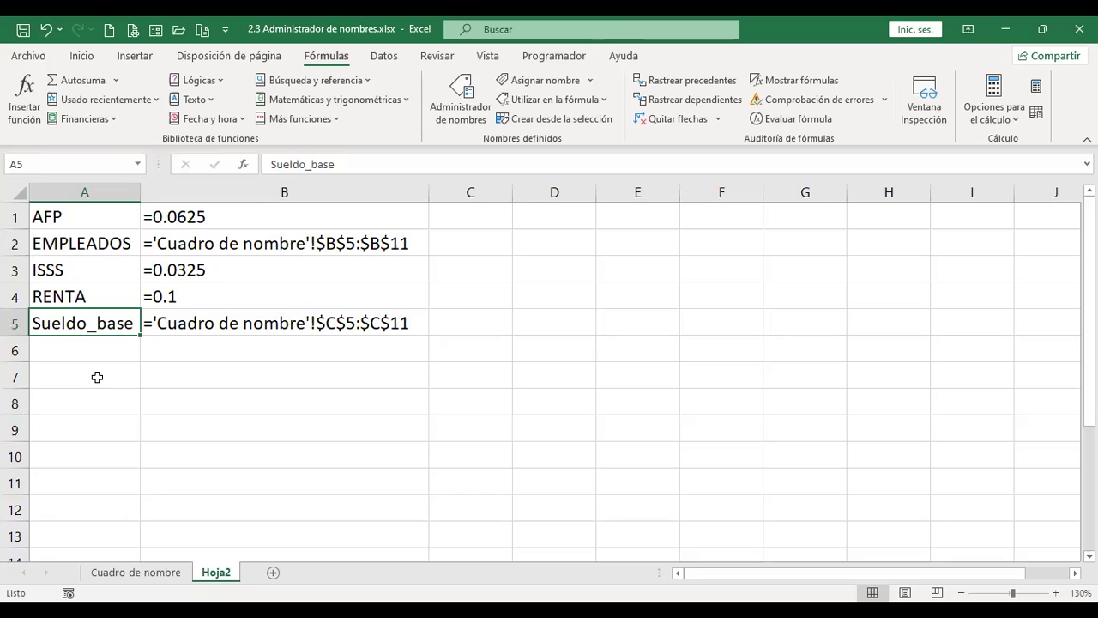
click(273, 572)
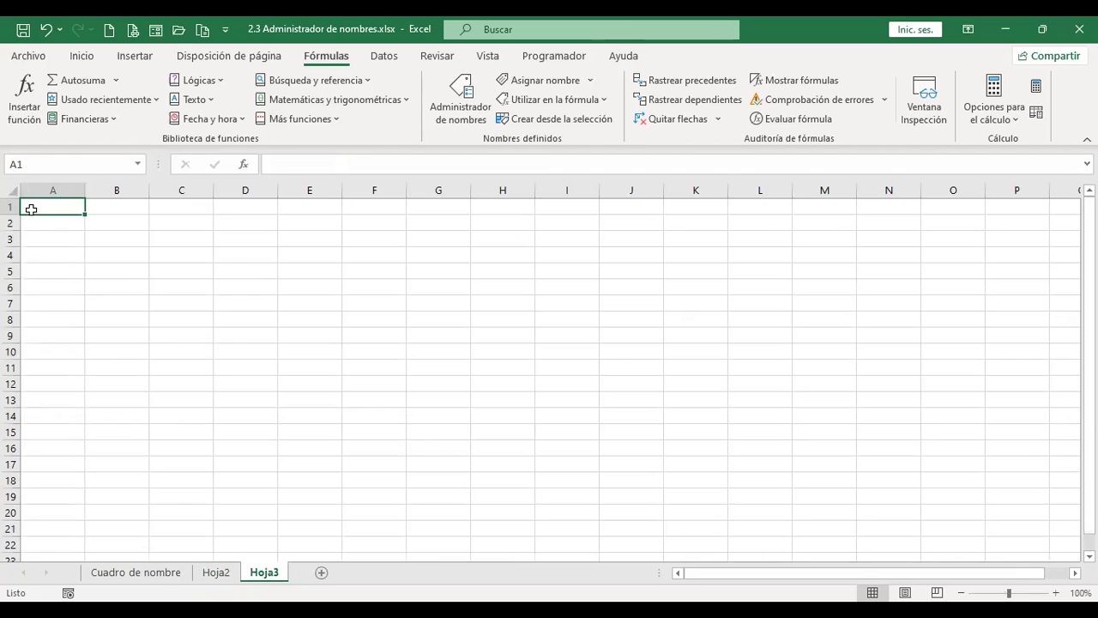
click(11, 190)
ctrl+scroll(446, 451, up, 3)
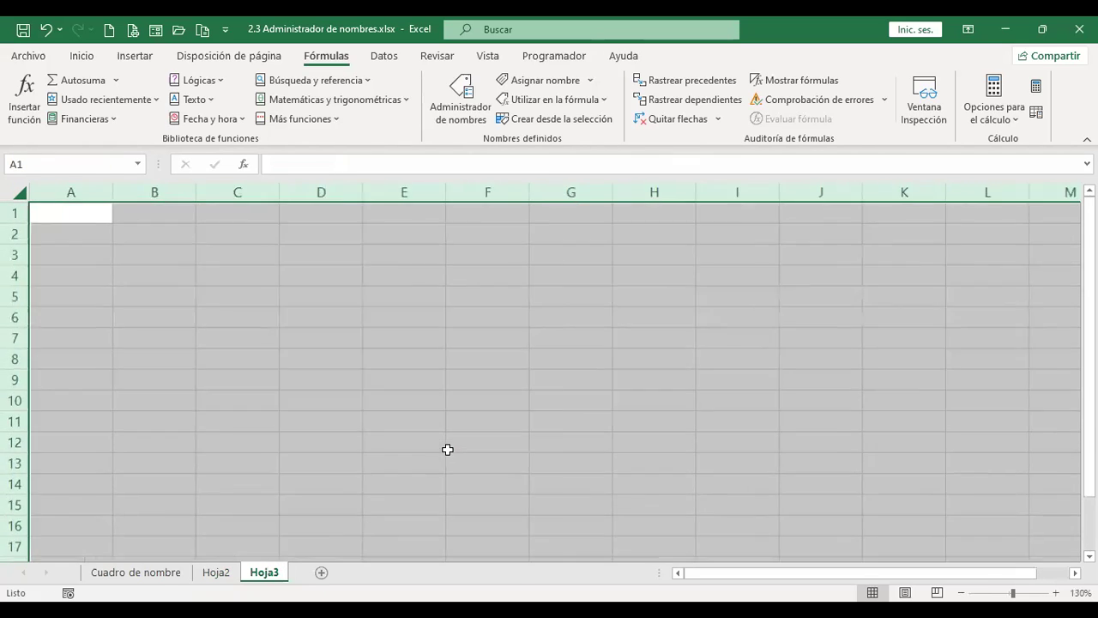
click(93, 223)
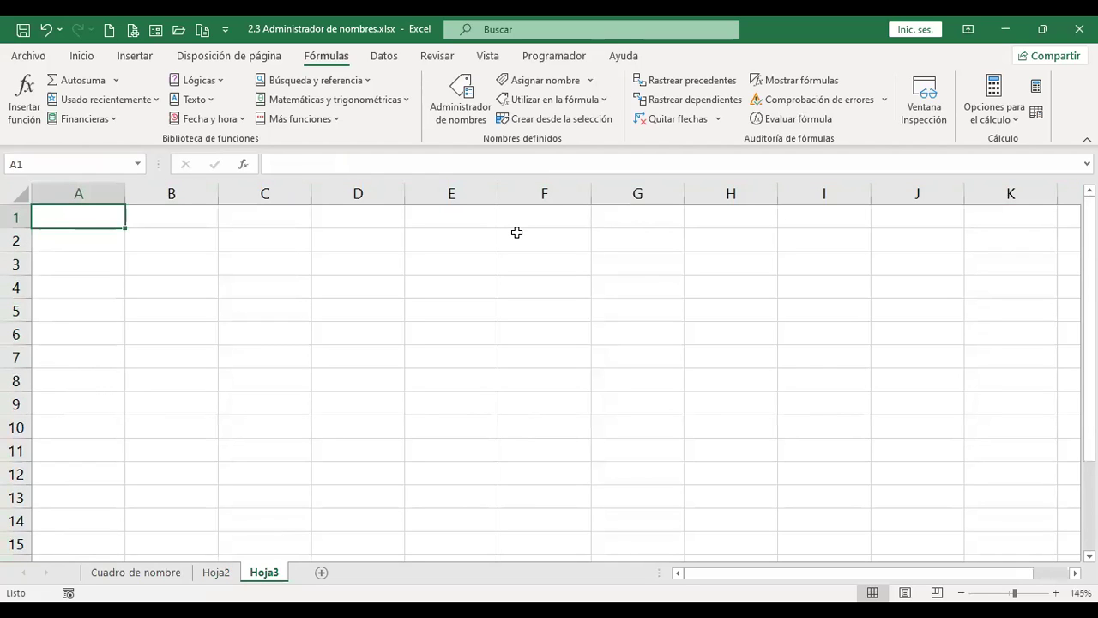
text(Funciones financieras)
key(Return)
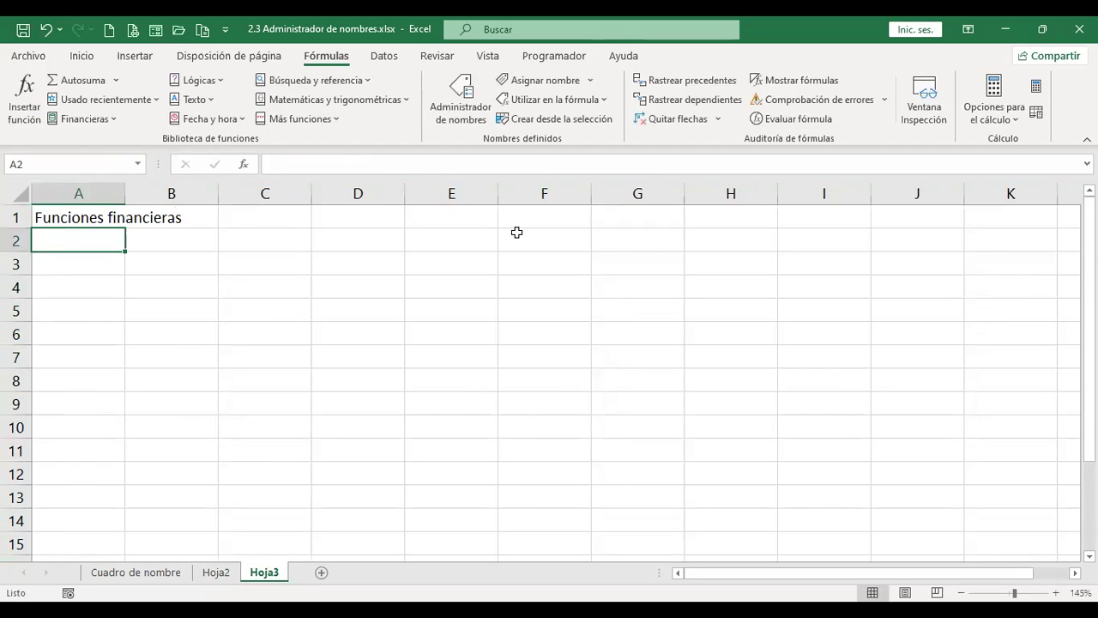
- Start the financial function NPER in A2 and set its Tasa argument to 5%/12
click(117, 120)
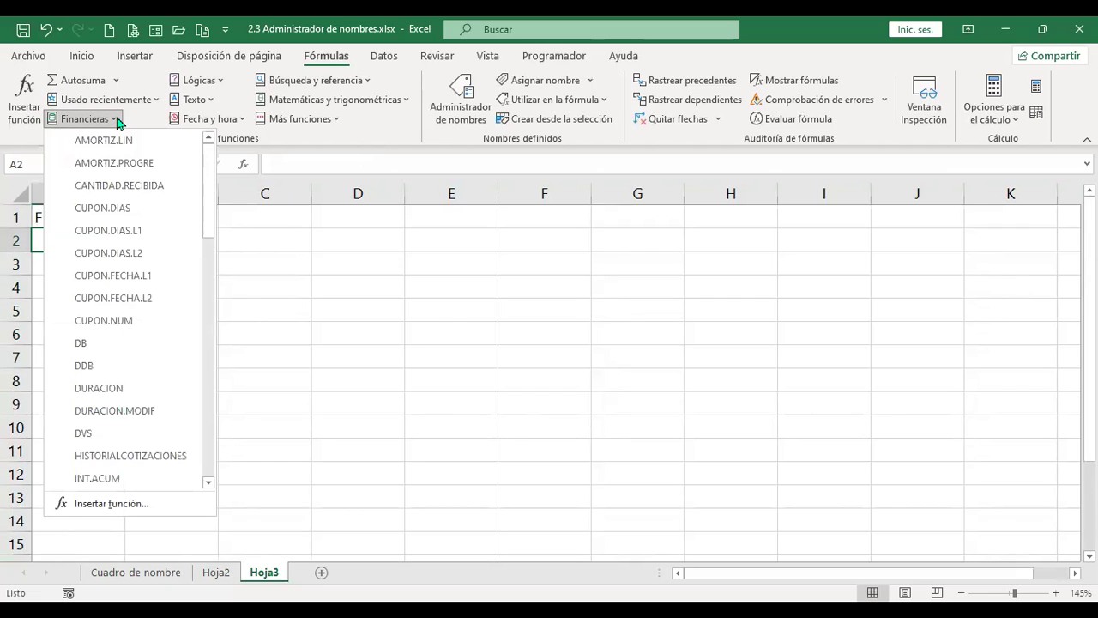
drag(206, 195, 213, 292)
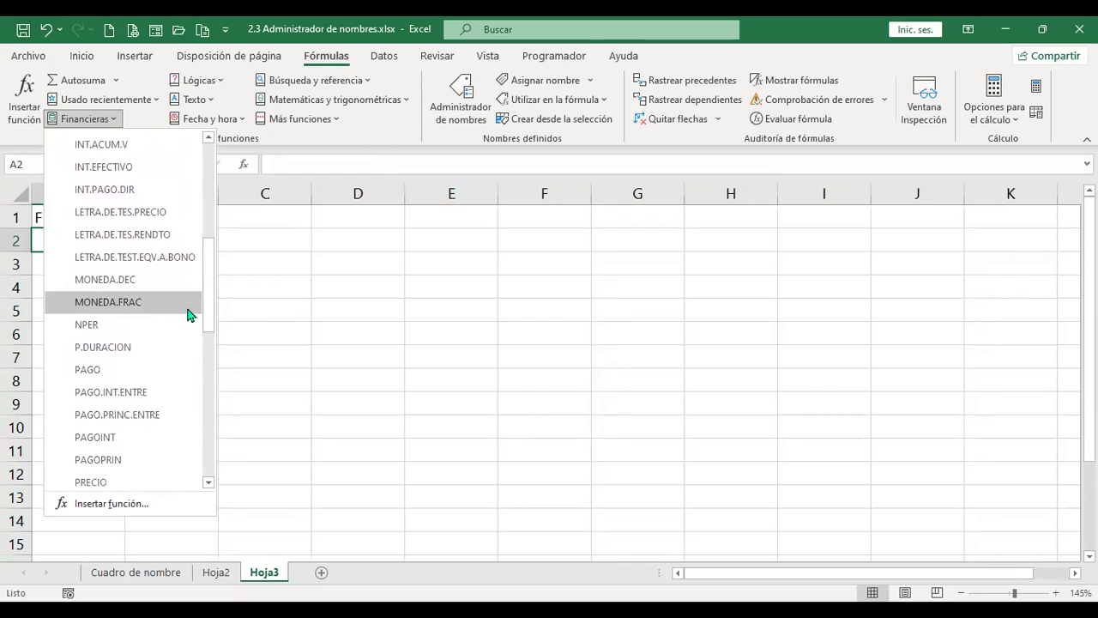
click(86, 326)
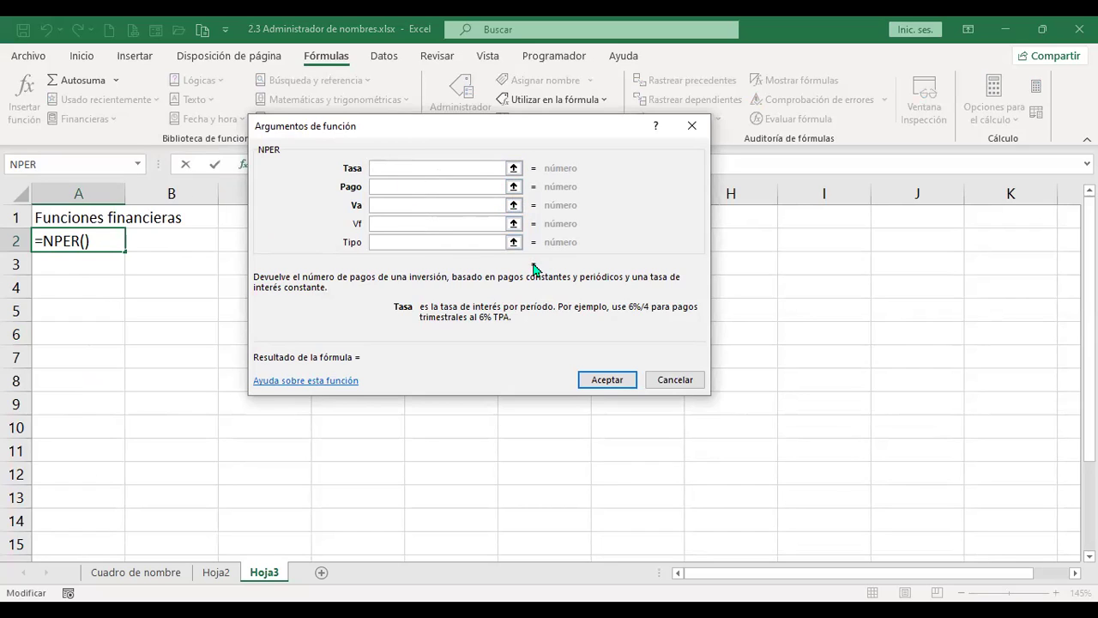
text(5%)
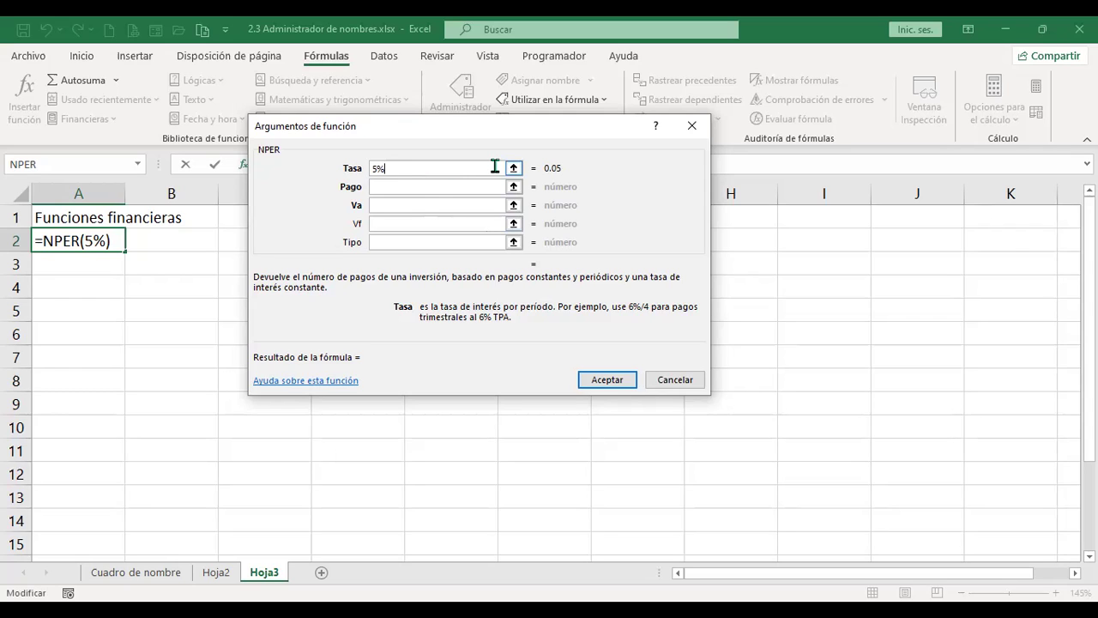
text(/12)
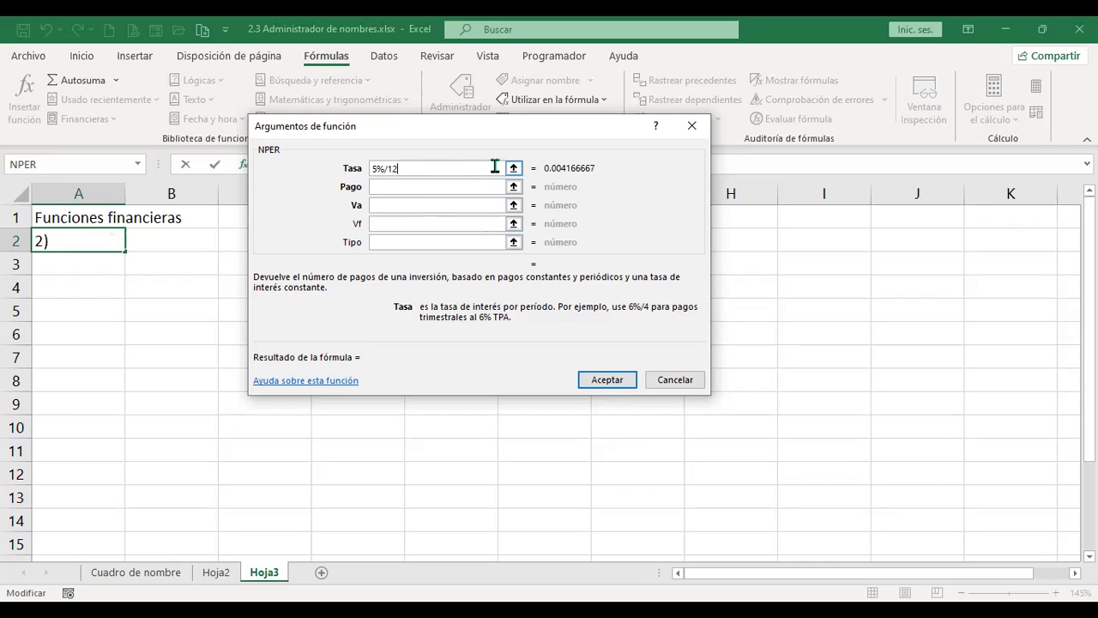
- Set the NPER arguments Pago to 100, Va to 1000 and Vf to 0, leaving Tipo empty
click(408, 189)
click(408, 187)
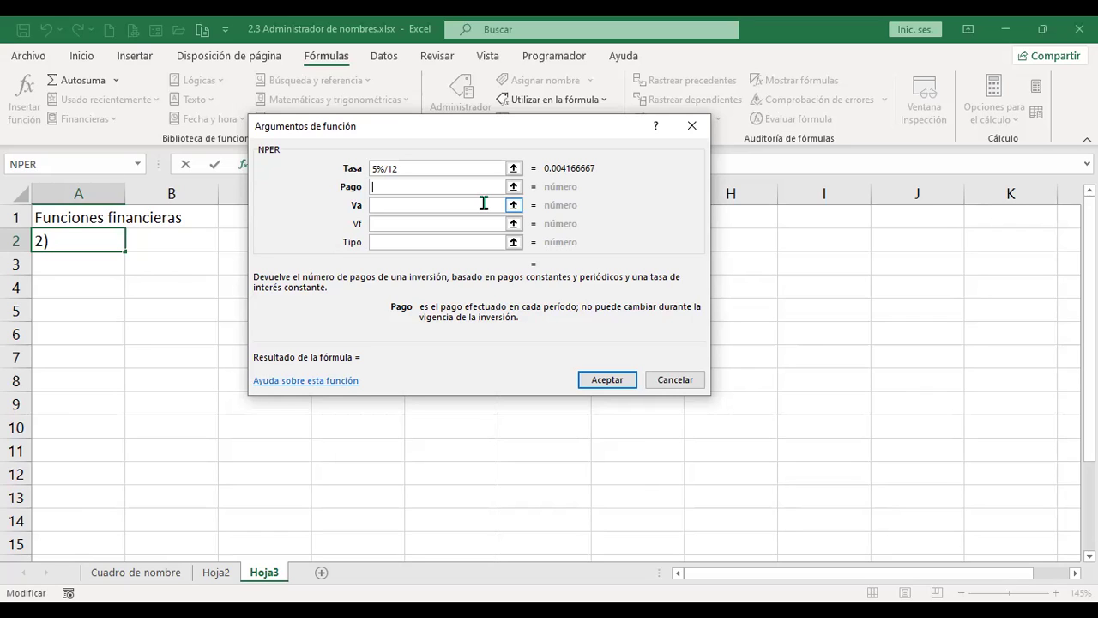
text(100)
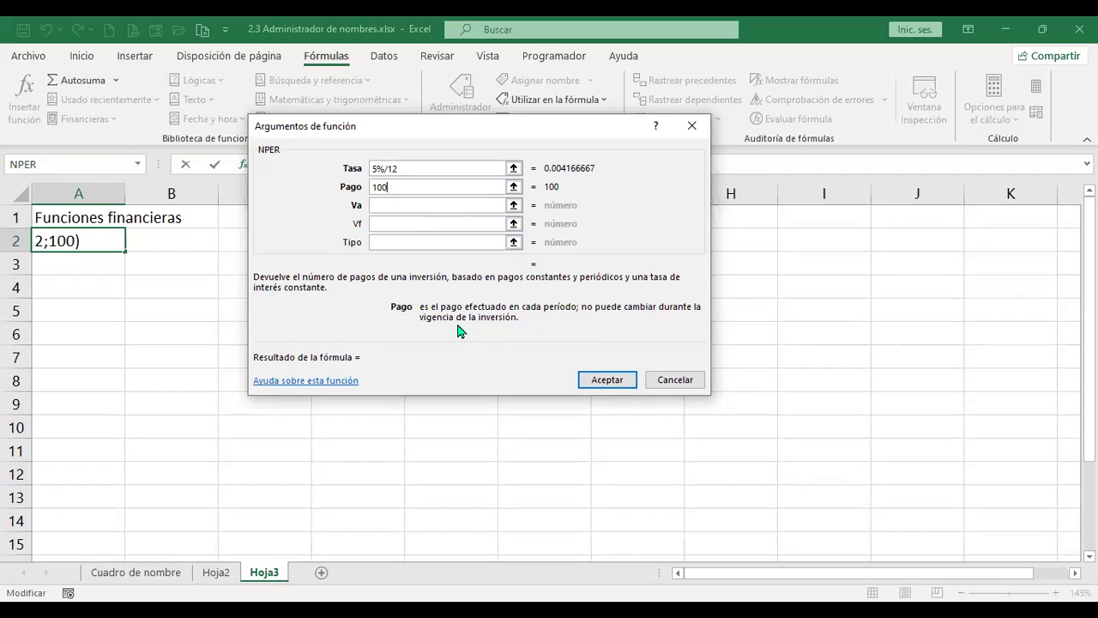
click(439, 207)
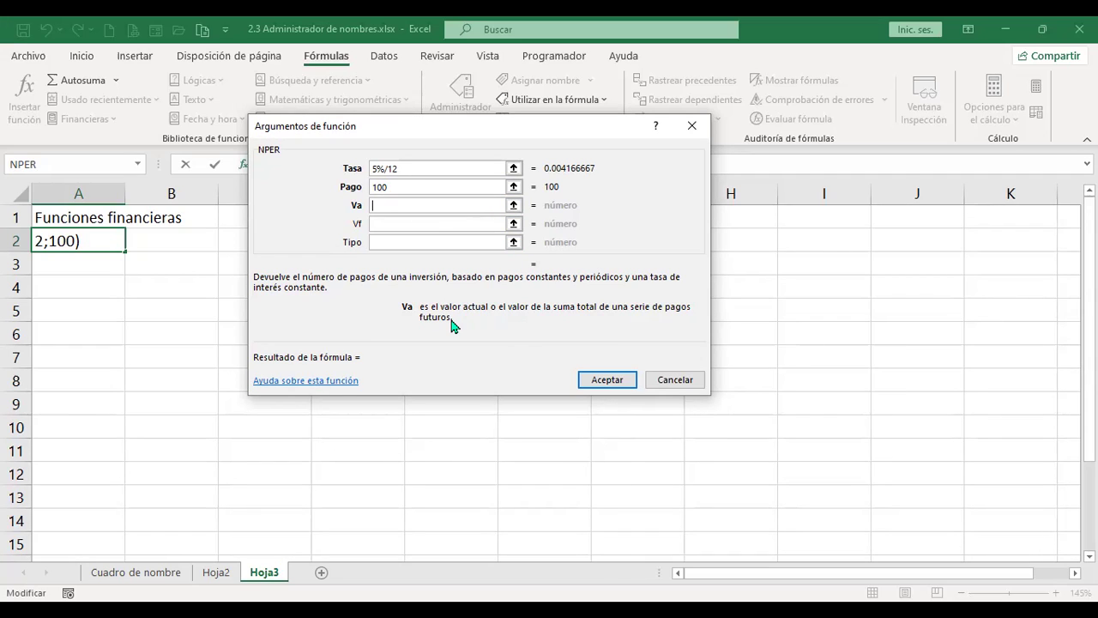
text(1000)
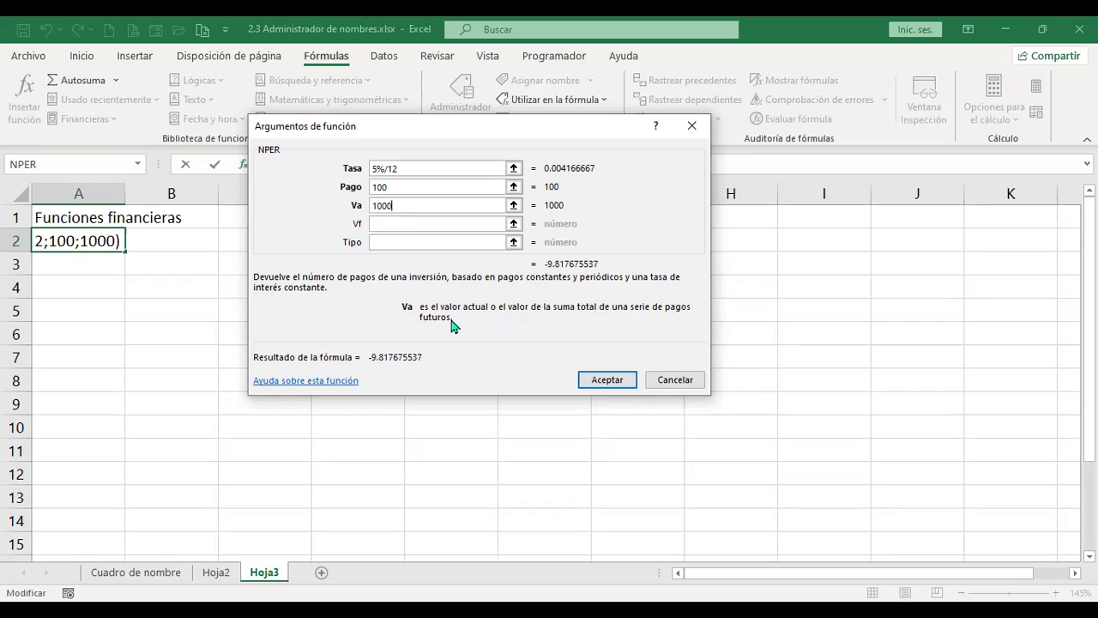
click(437, 223)
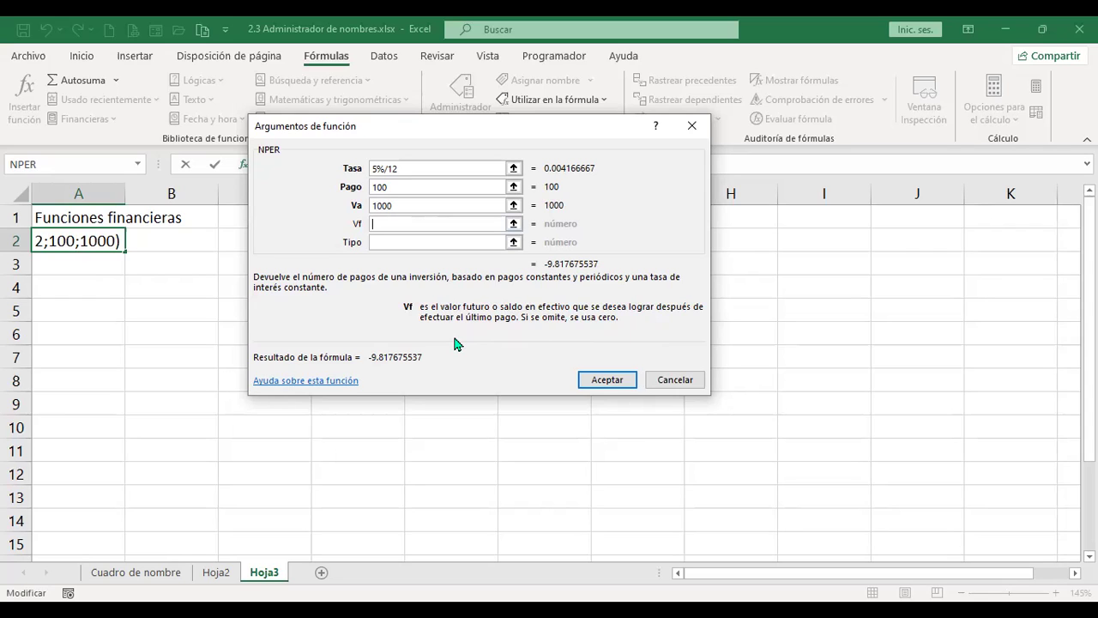
text(0)
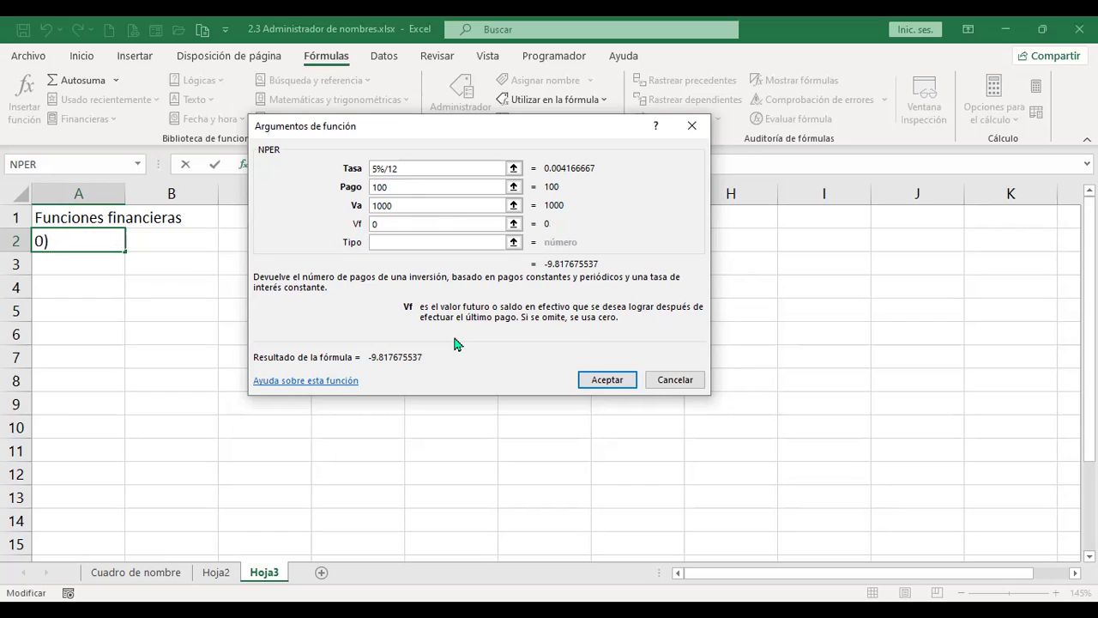
click(442, 243)
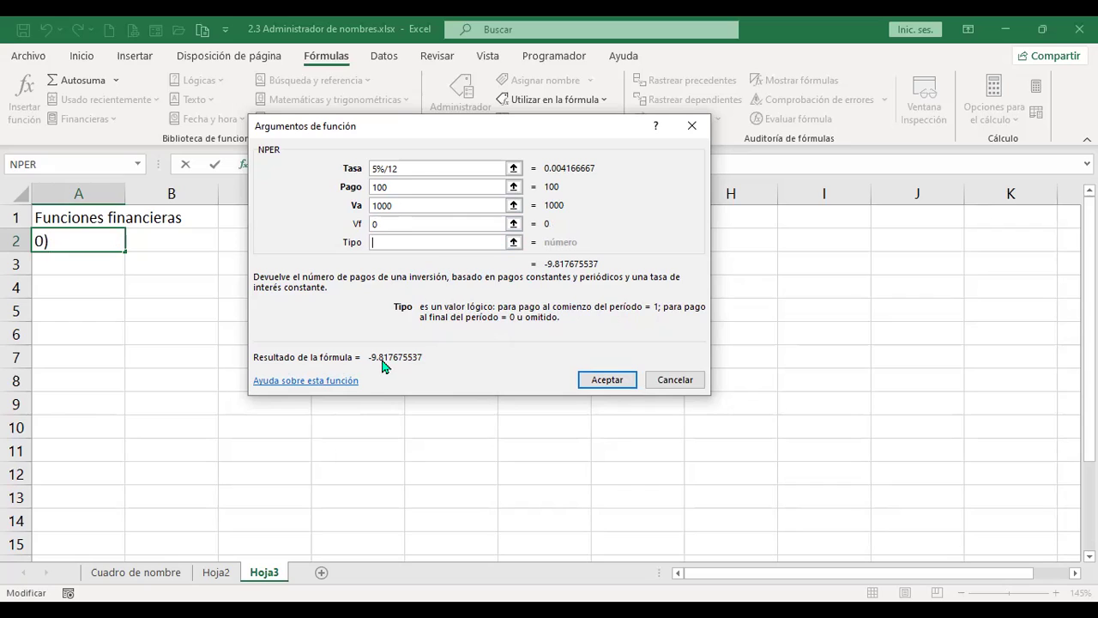
- Change the Pago argument of NPER to -100, then cancel the function
click(382, 186)
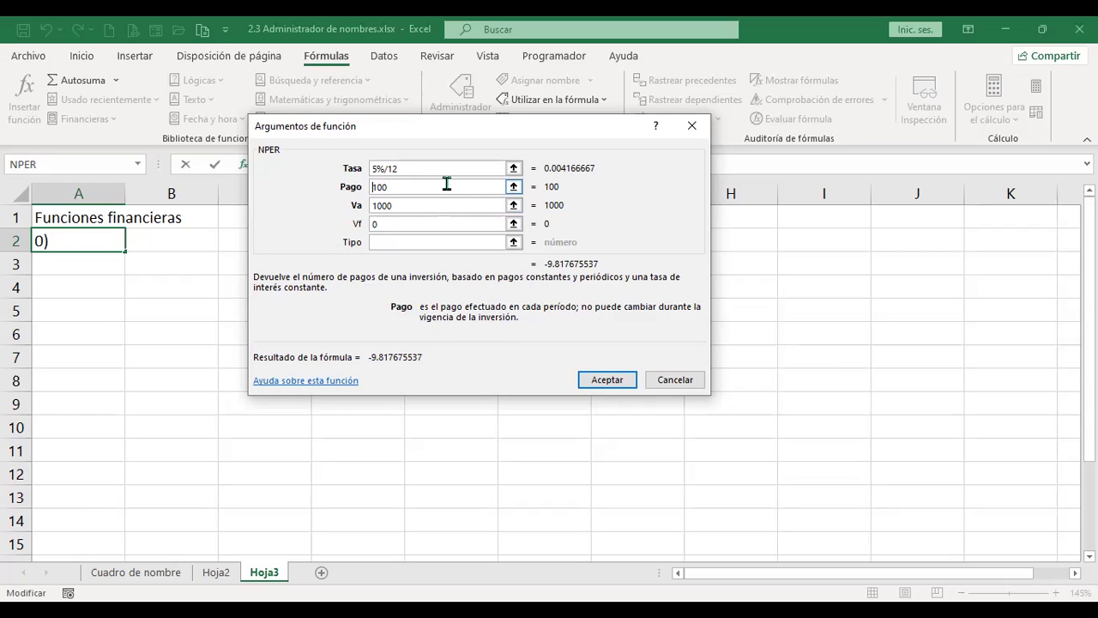
text(-)
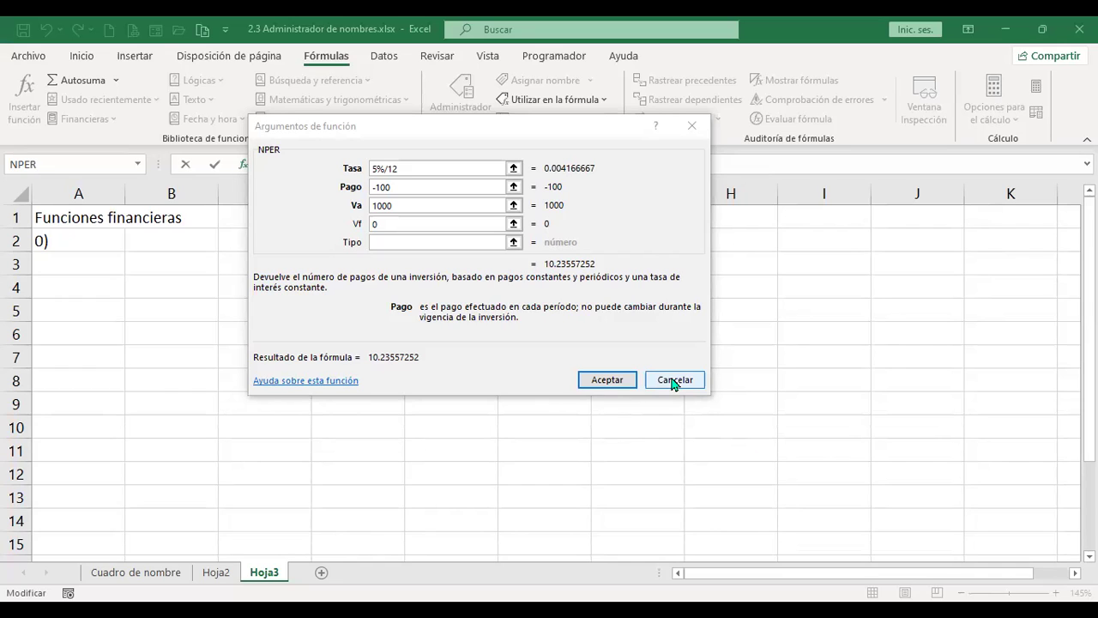
key(Escape)
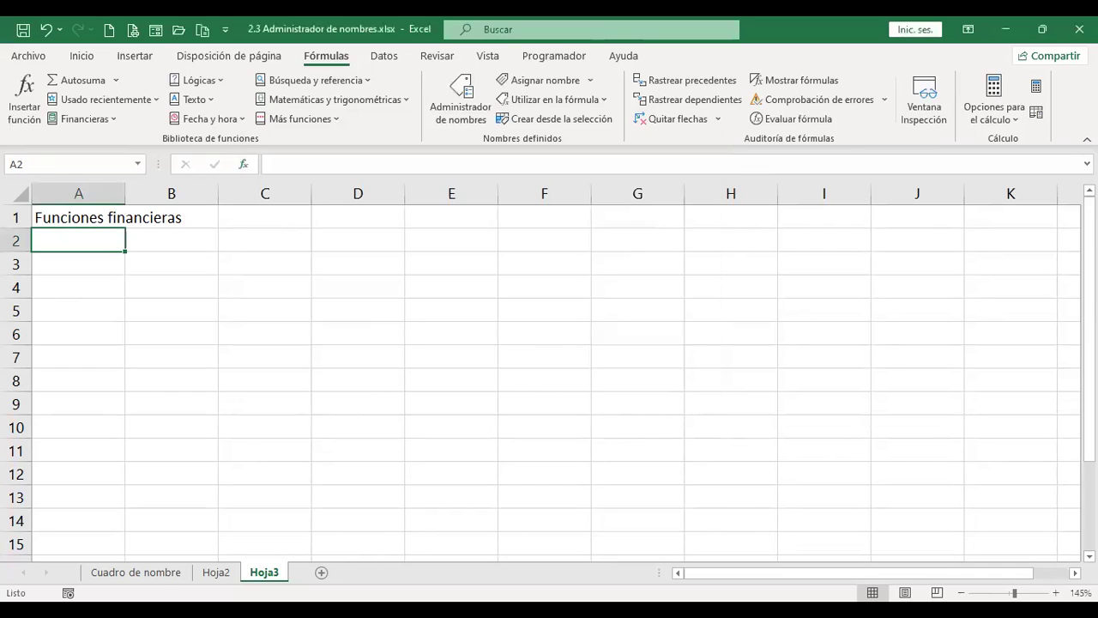
- Copy the Sueldo líquido amounts of EMPLEADO 1 to EMPLEADO 7, G5:G11, from the Cuadro de nombre sheet
click(139, 572)
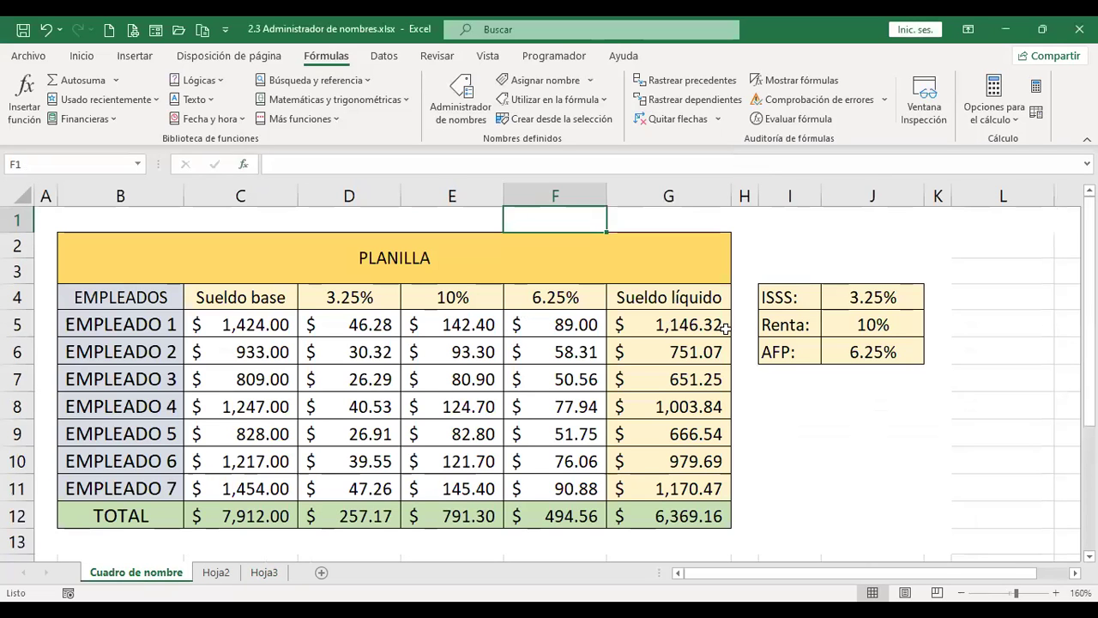
click(668, 323)
drag(678, 337, 687, 515)
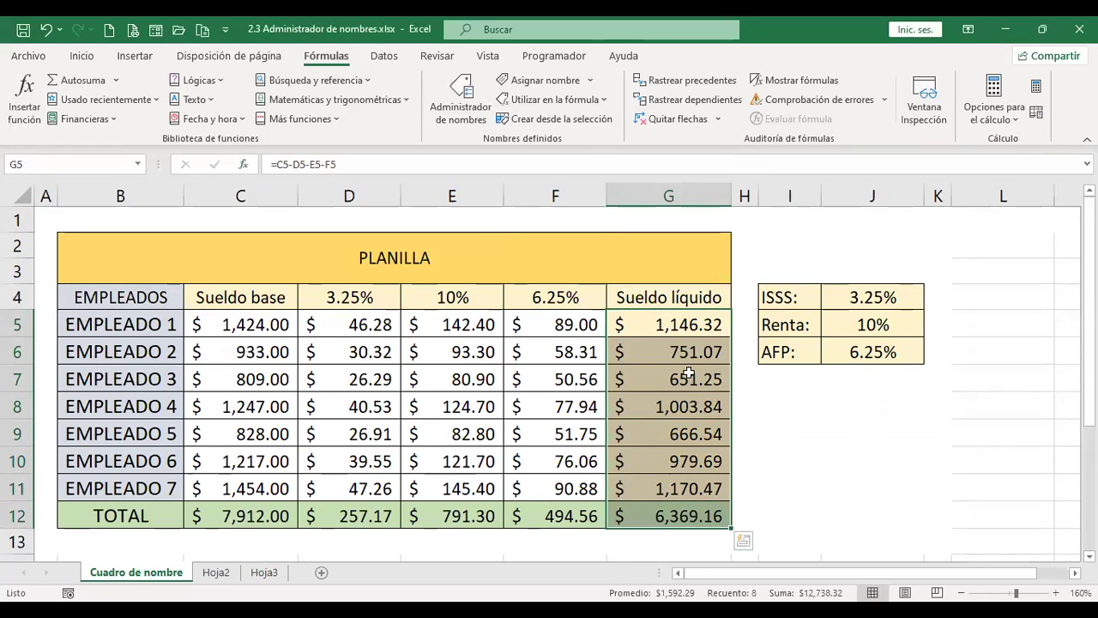
drag(701, 323, 699, 486)
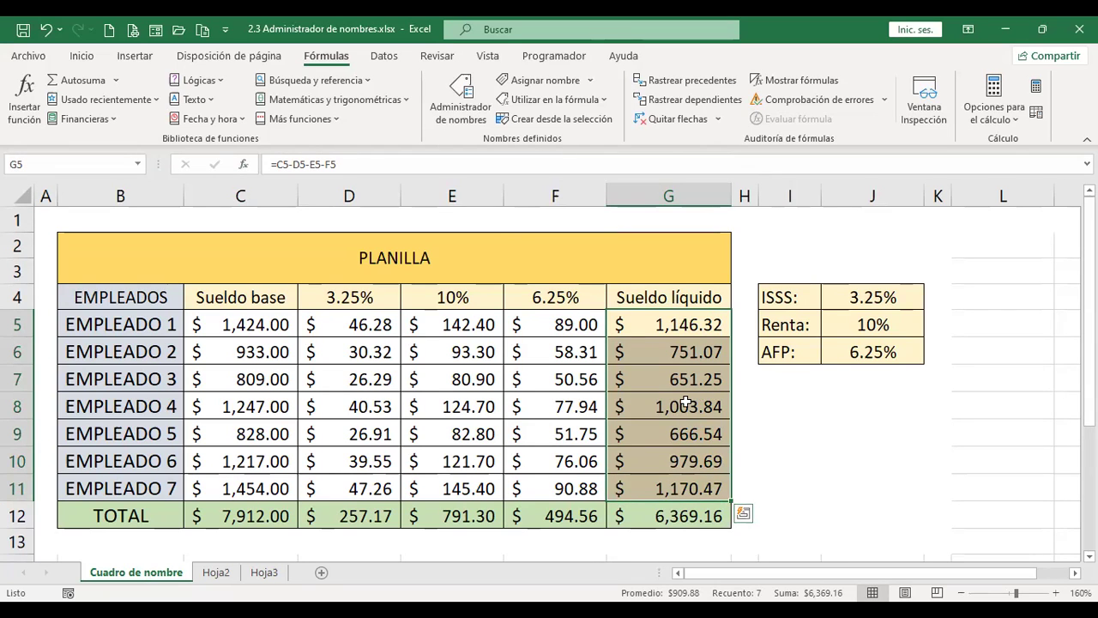
drag(695, 324, 693, 485)
key(ctrl+c)
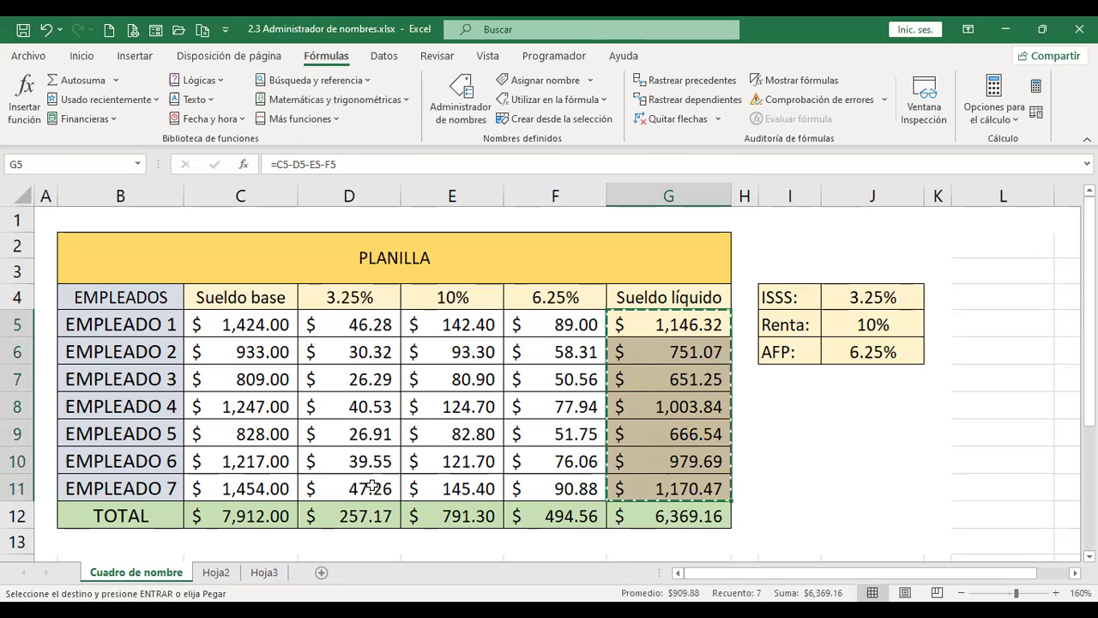
- Select D2 on Hoja2 as the paste destination and display the Office clipboard contents
click(216, 572)
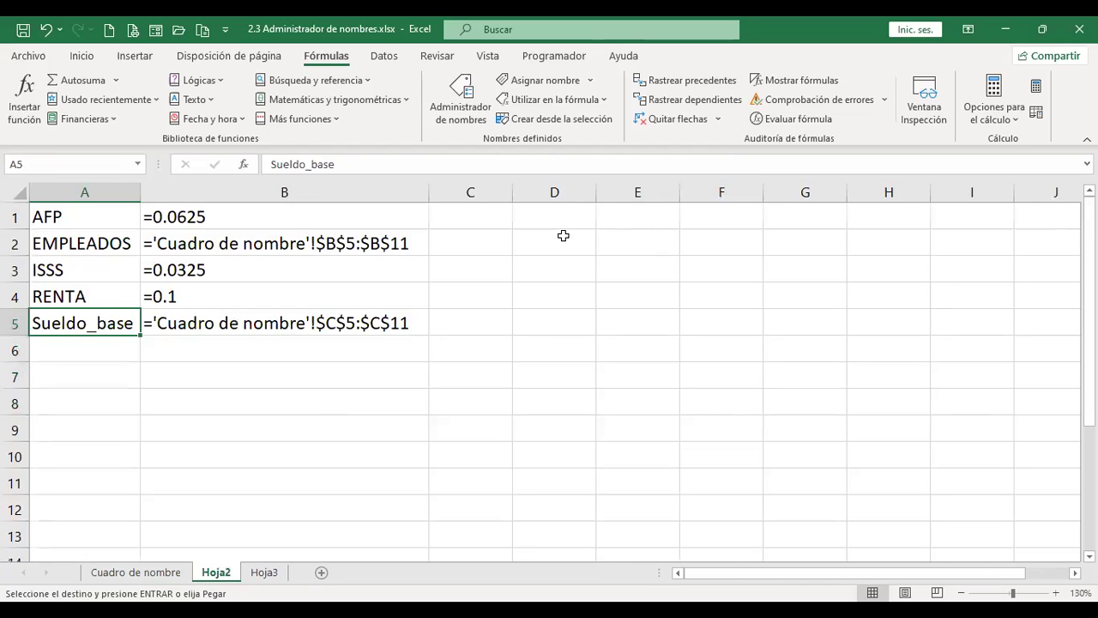
click(558, 236)
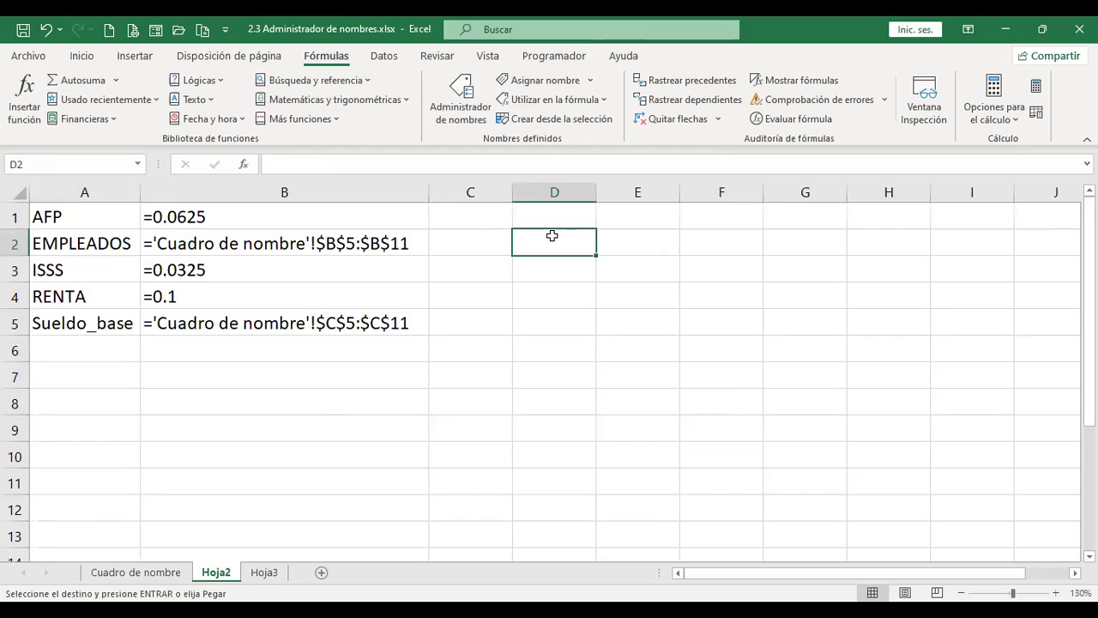
click(82, 56)
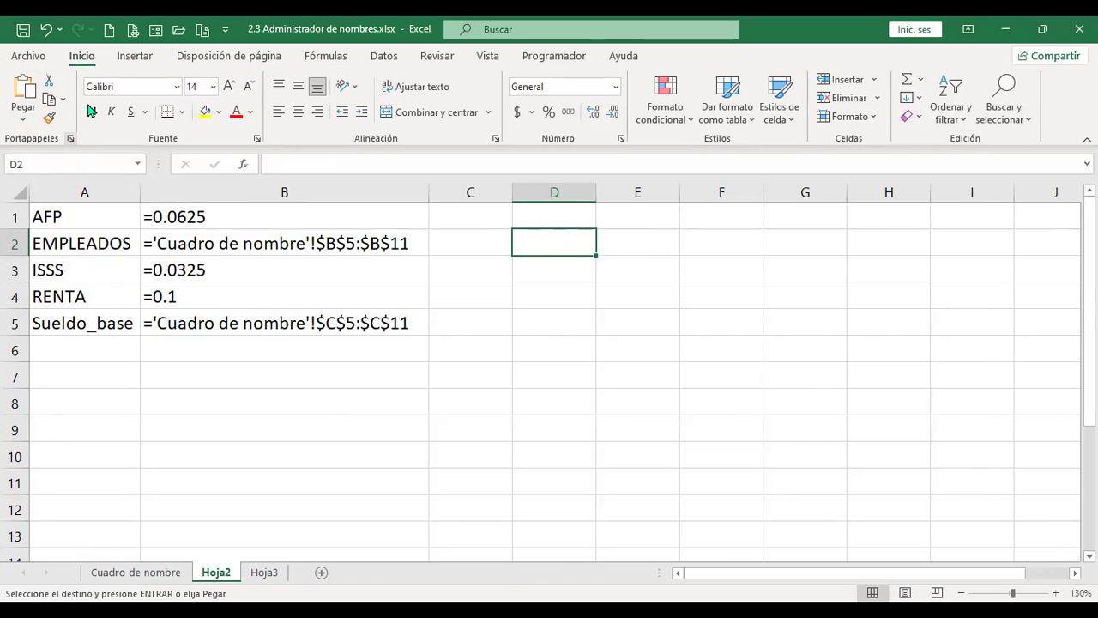
click(71, 139)
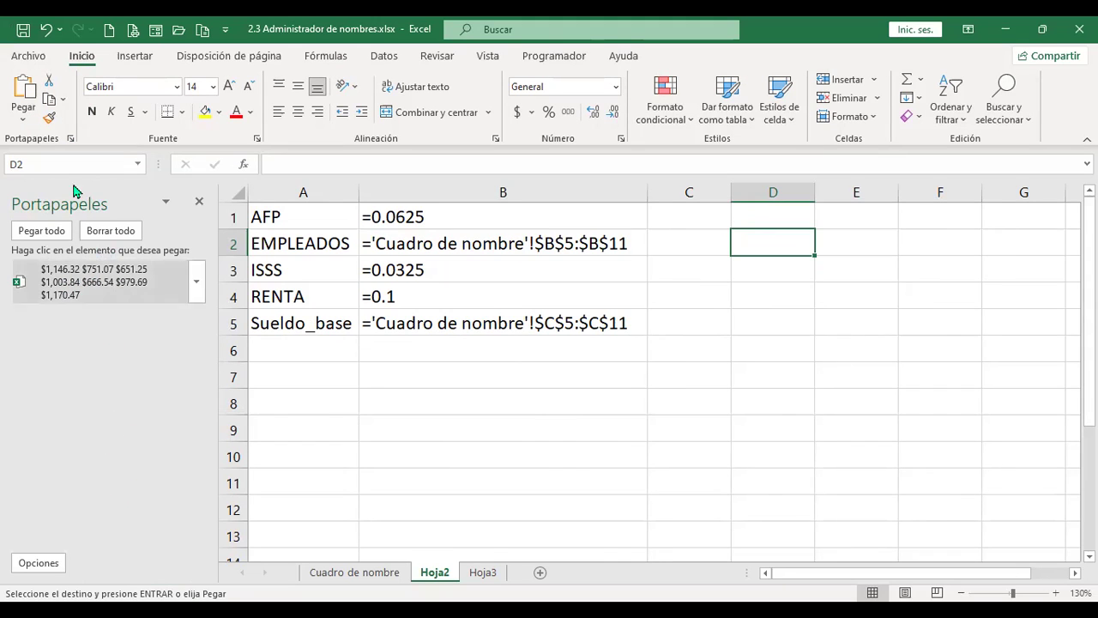
- Paste the copied Sueldo líquido amounts into Hoja2 from D2 as links to their source cells
click(22, 126)
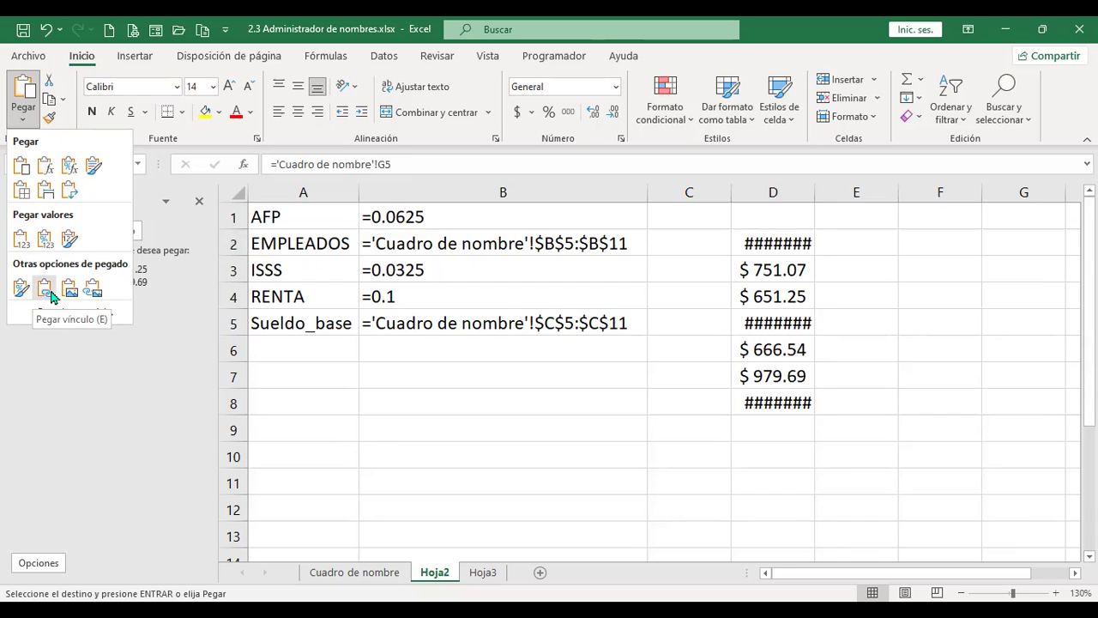
click(370, 573)
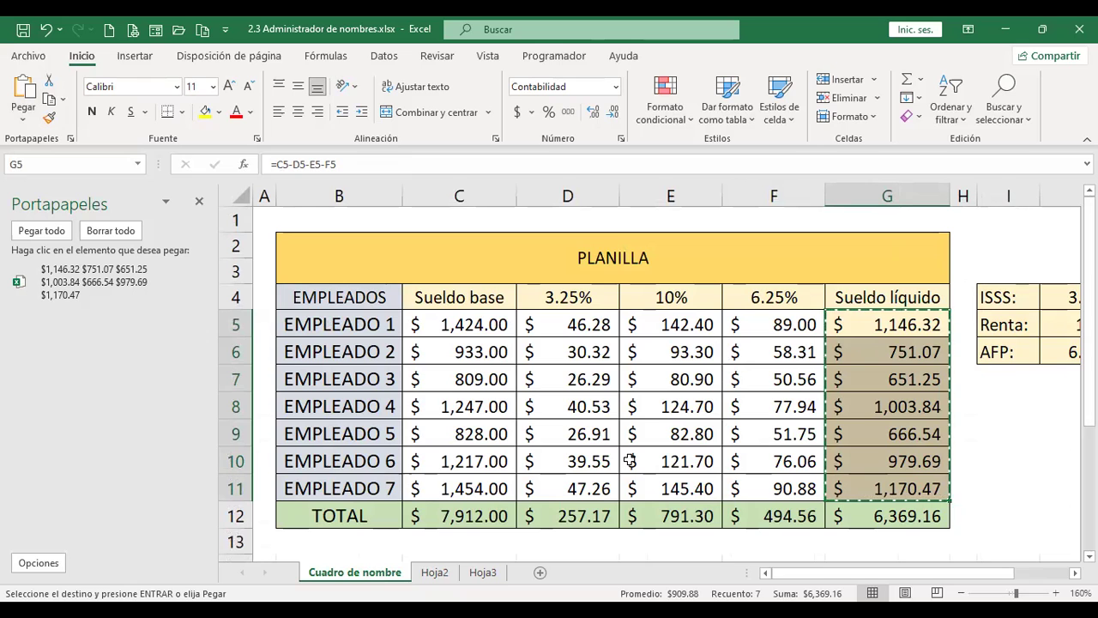
click(435, 572)
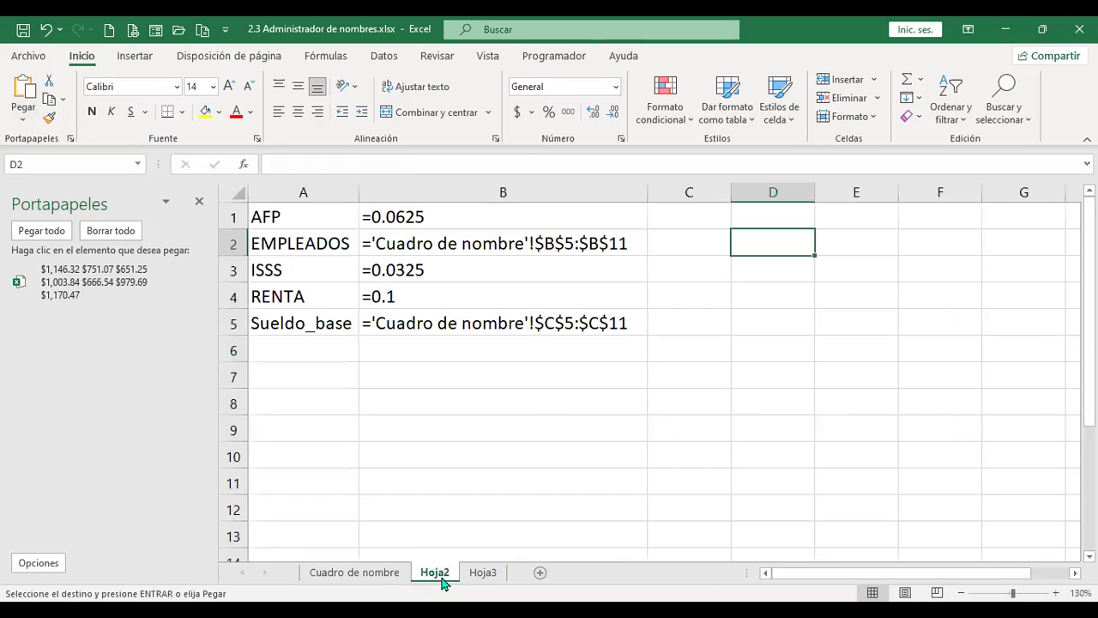
click(377, 575)
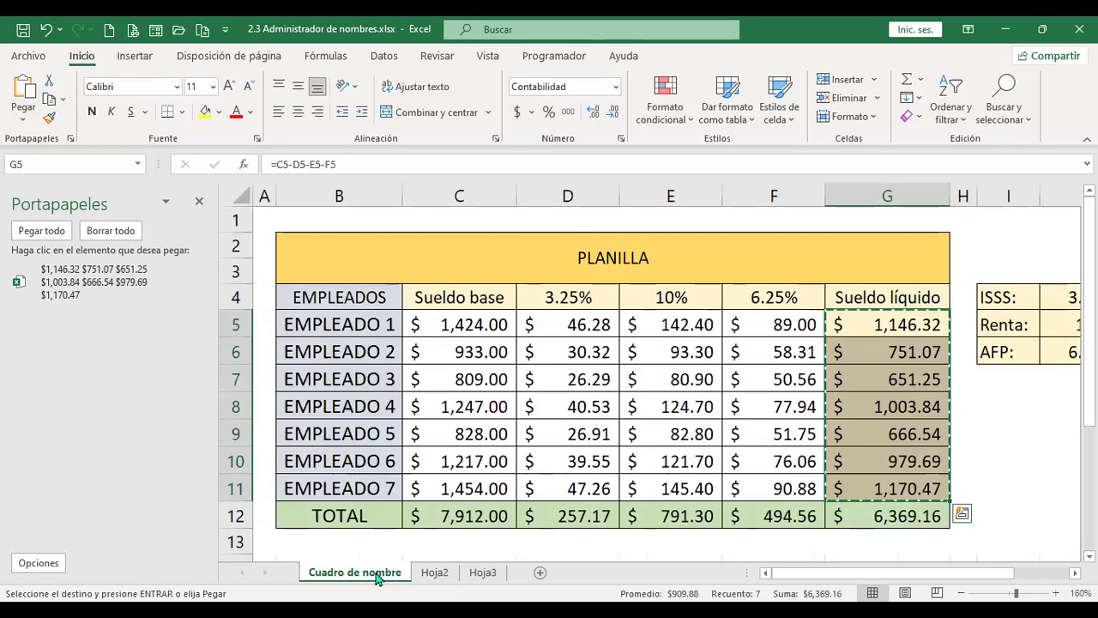
click(433, 572)
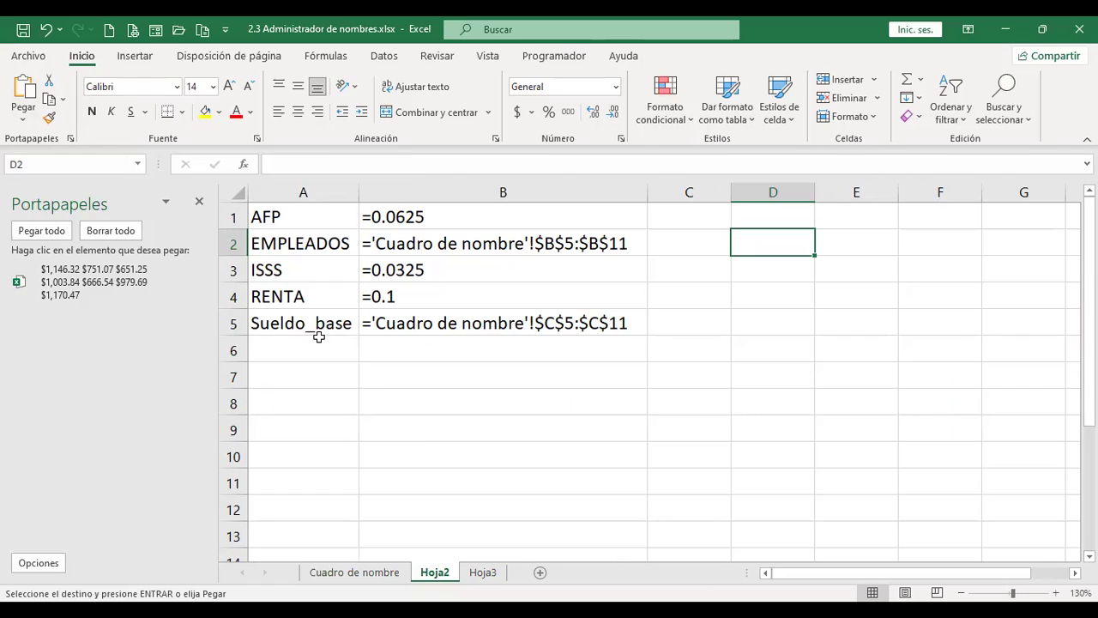
click(23, 123)
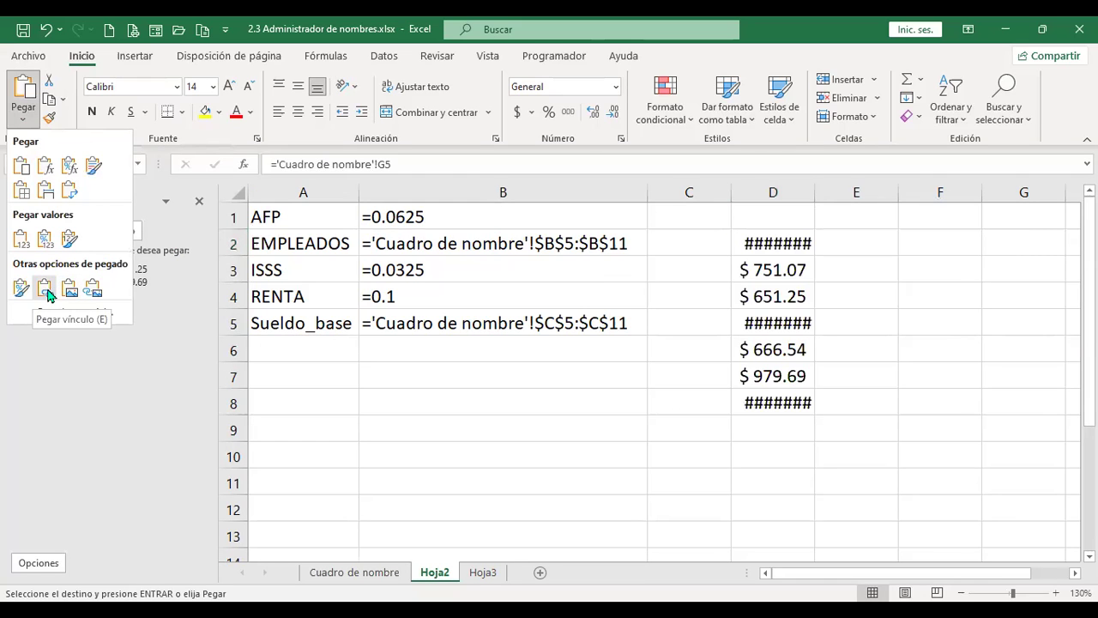
click(48, 294)
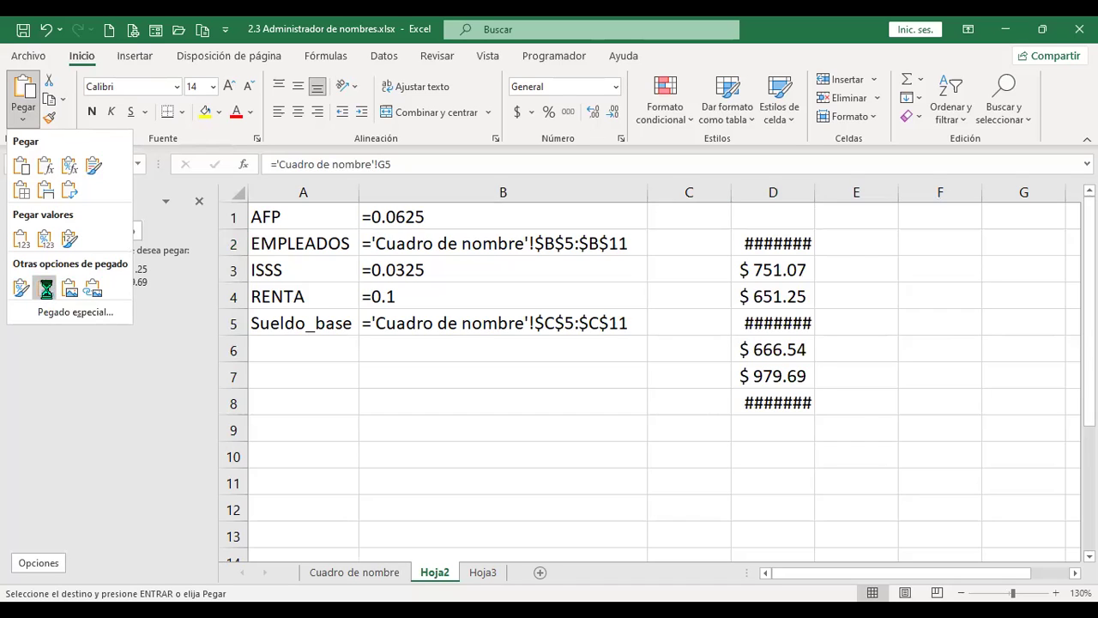
- Fit the width of column D to its contents and check the link formulas from D2 downward
double_click(813, 193)
click(785, 241)
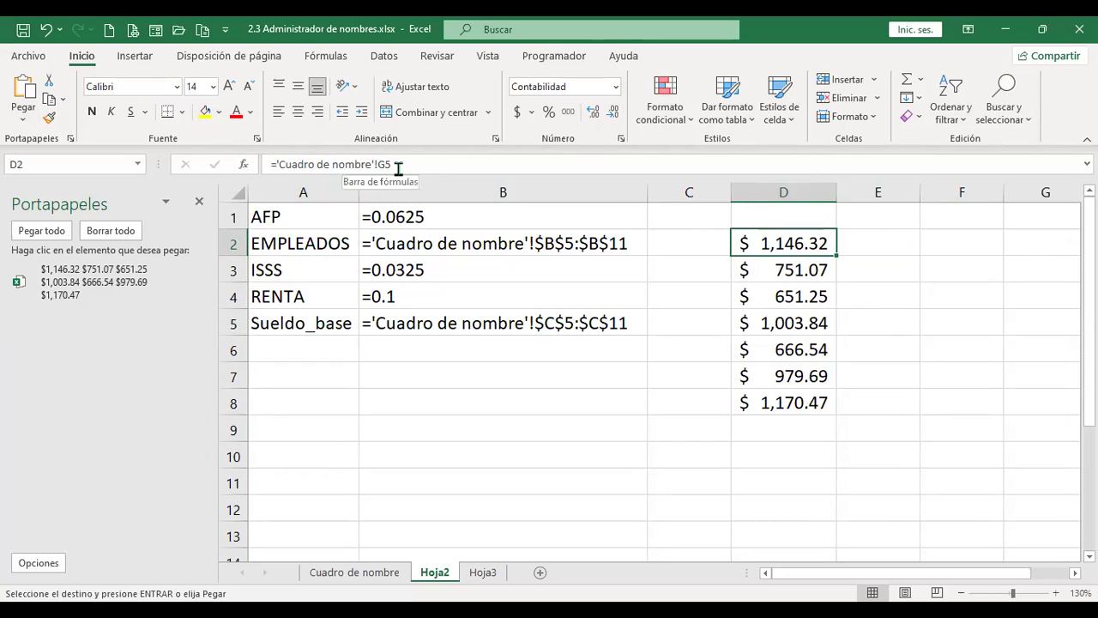
key(Down)
key(Down)
key(Down)
key(Down)
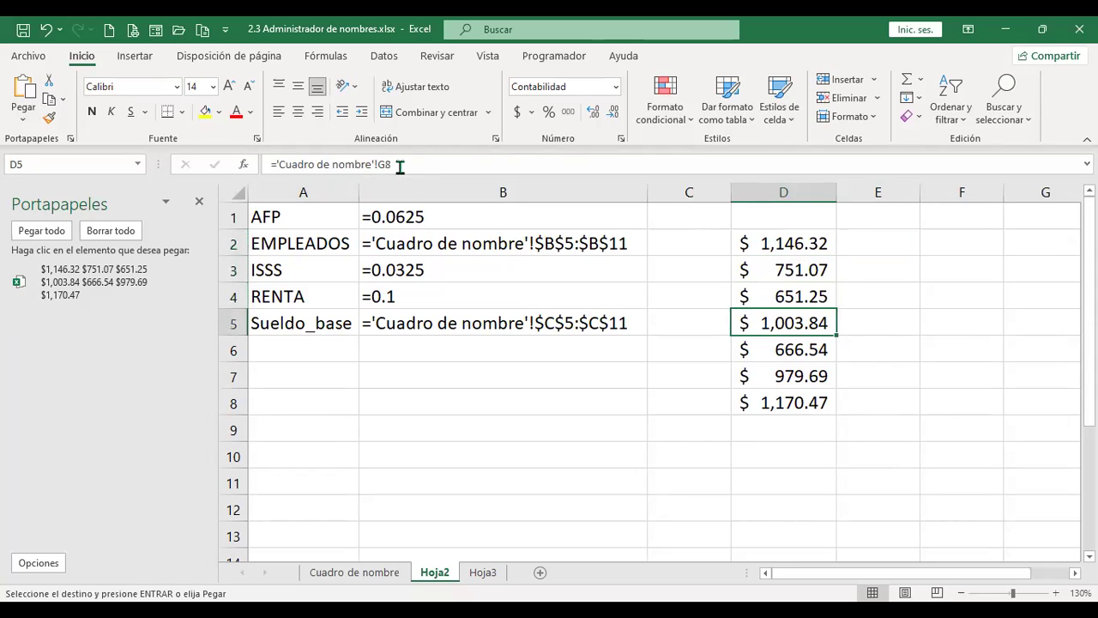
- Set the Sueldo base of EMPLEADO 1 to 1500 on Cuadro de nombre and check the linked amounts on Hoja2
click(382, 577)
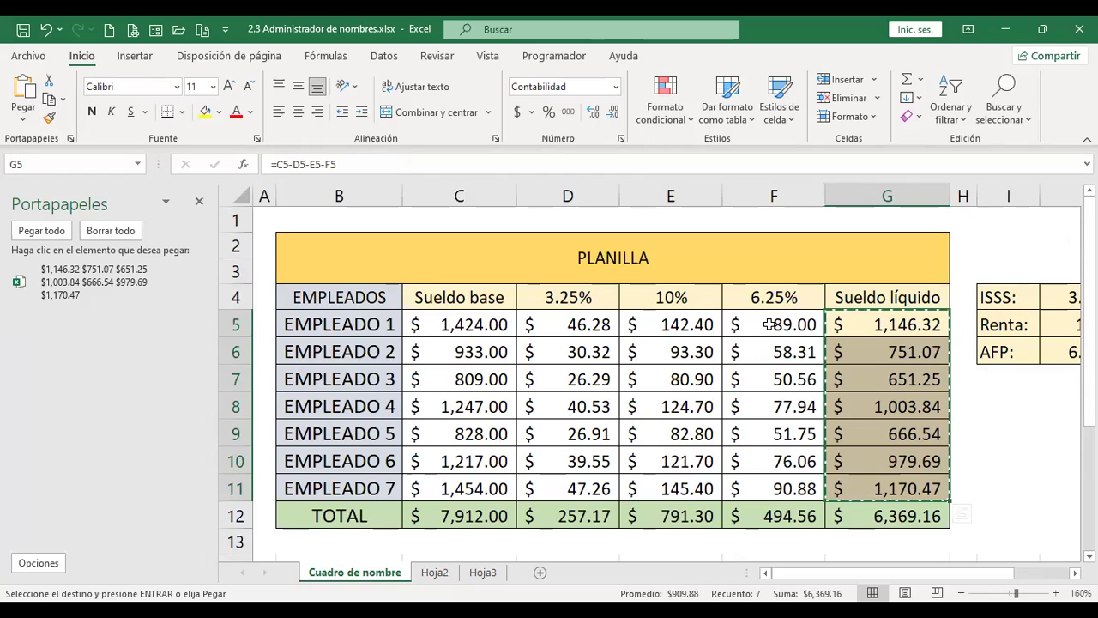
click(506, 321)
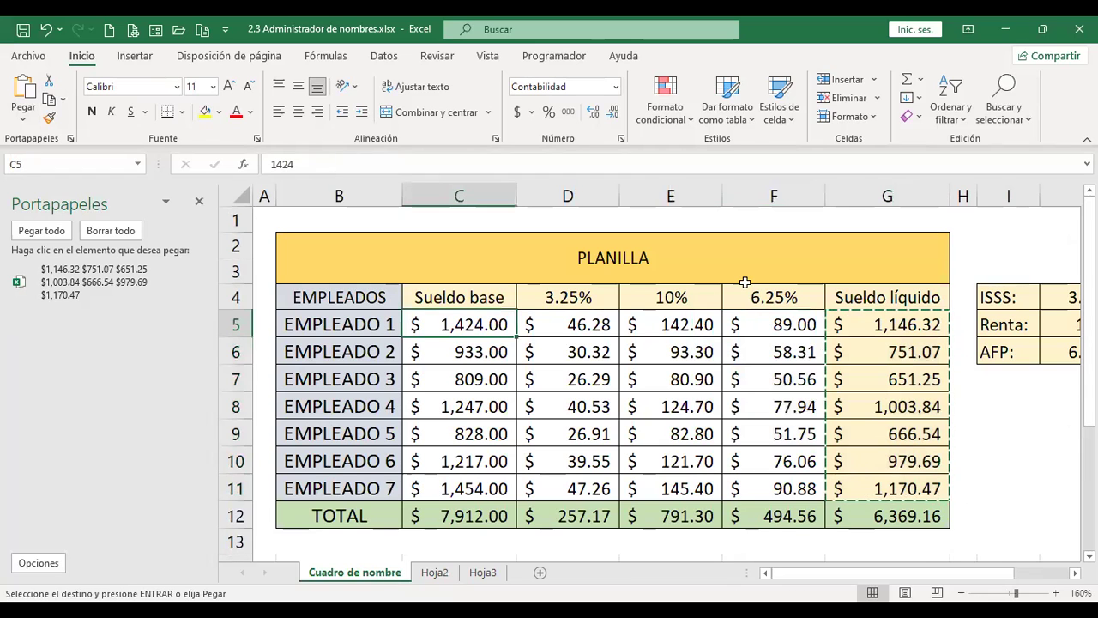
text(1500)
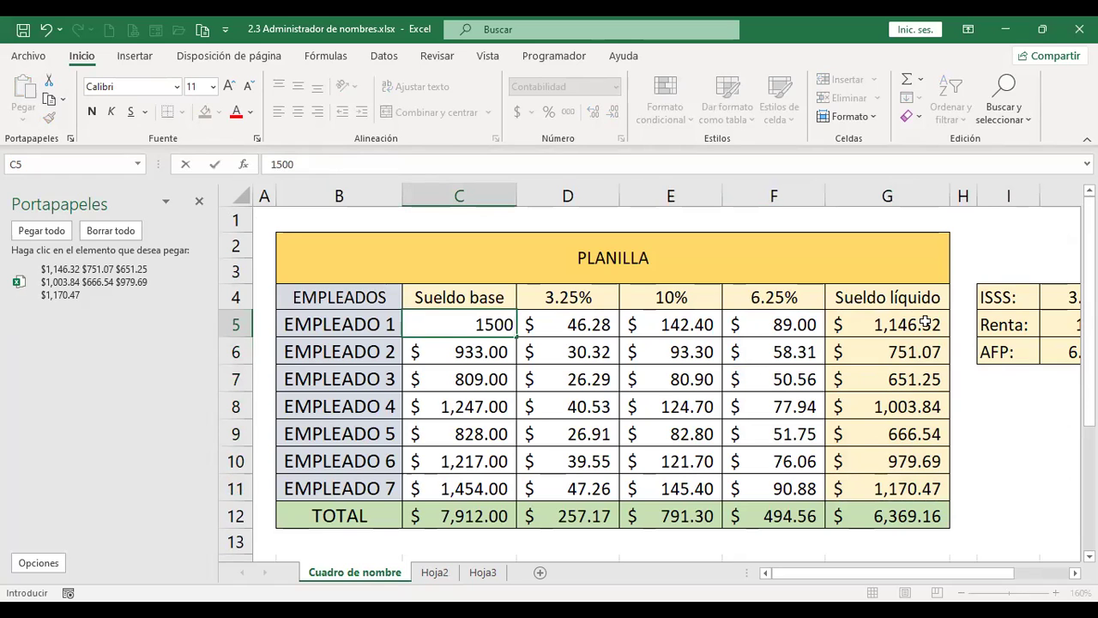
key(Return)
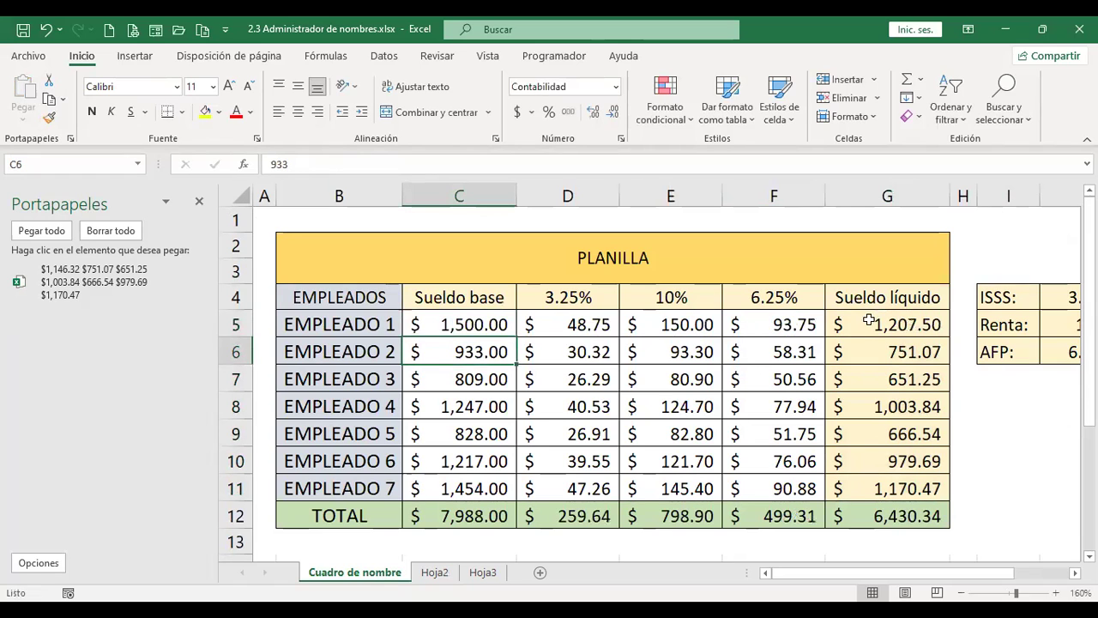
click(434, 572)
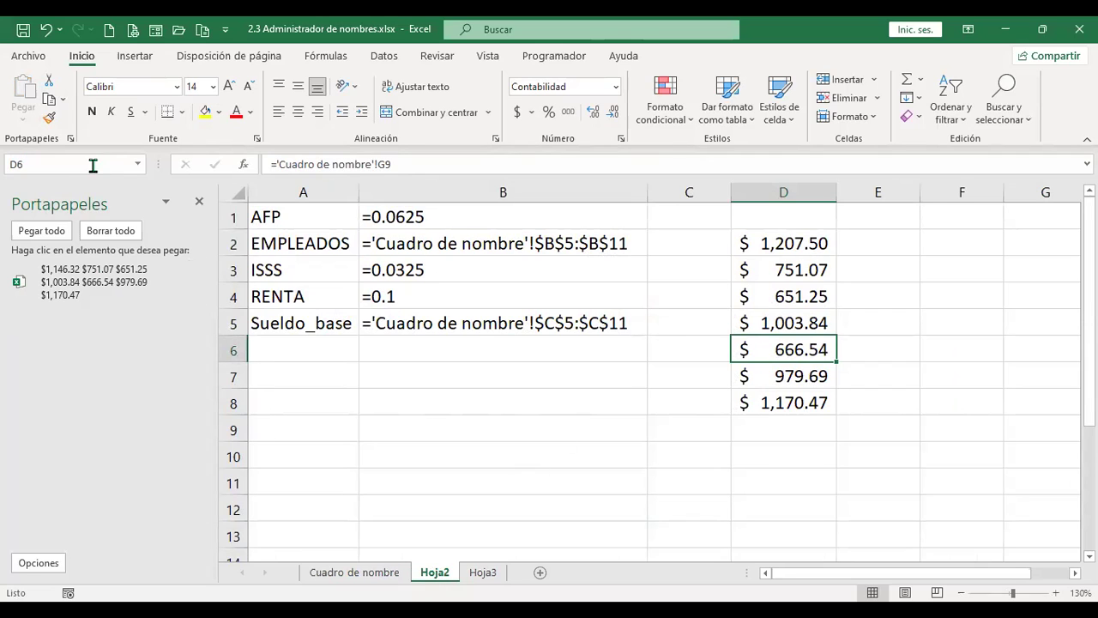
- Copy G5:G11 from Cuadro de nombre again, review the paste options on Hoja2, and compare the source and linked amounts
click(354, 572)
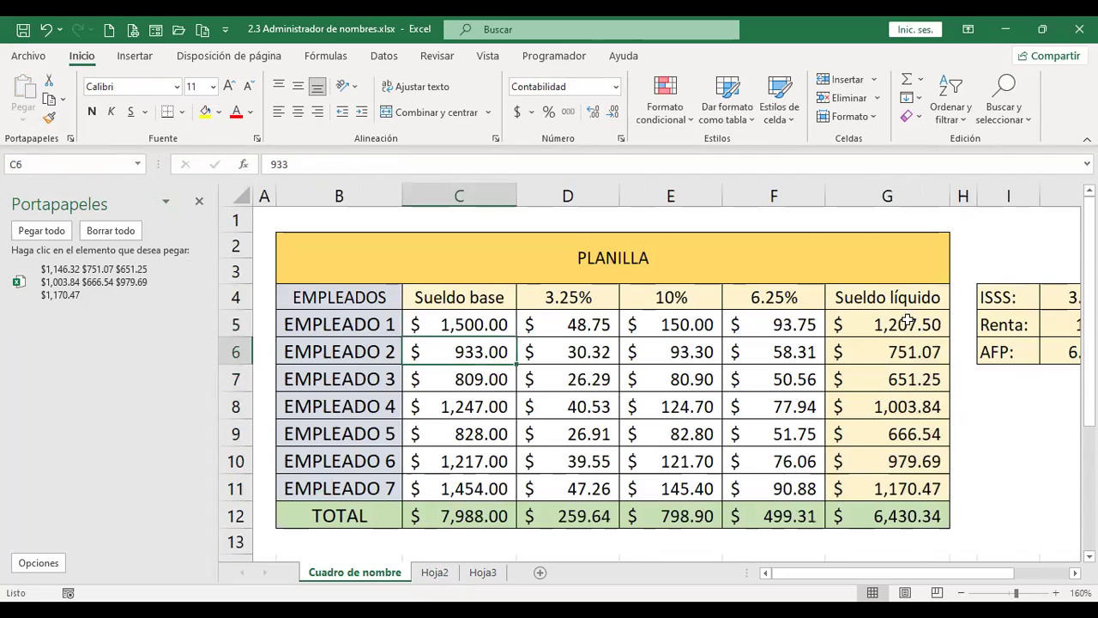
drag(898, 401, 897, 477)
key(ctrl+c)
click(434, 572)
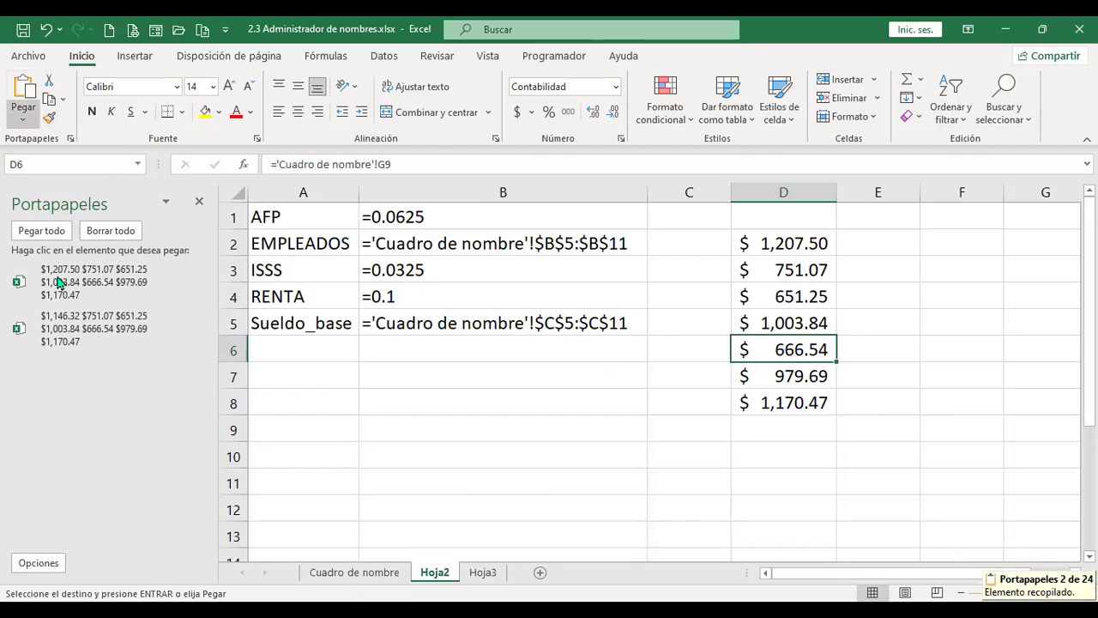
click(23, 119)
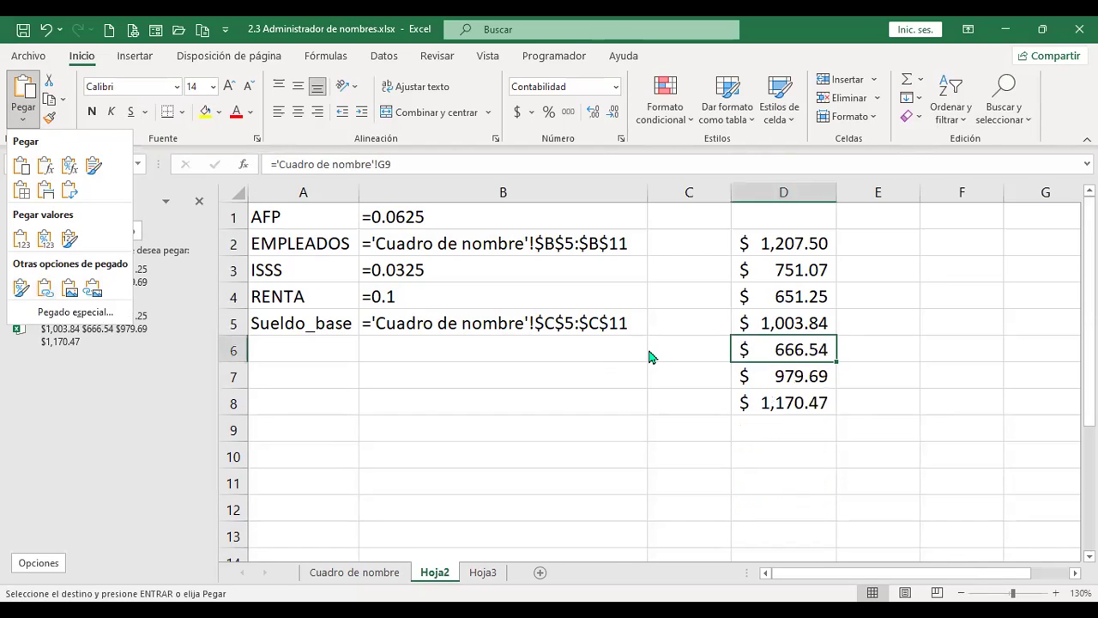
click(371, 574)
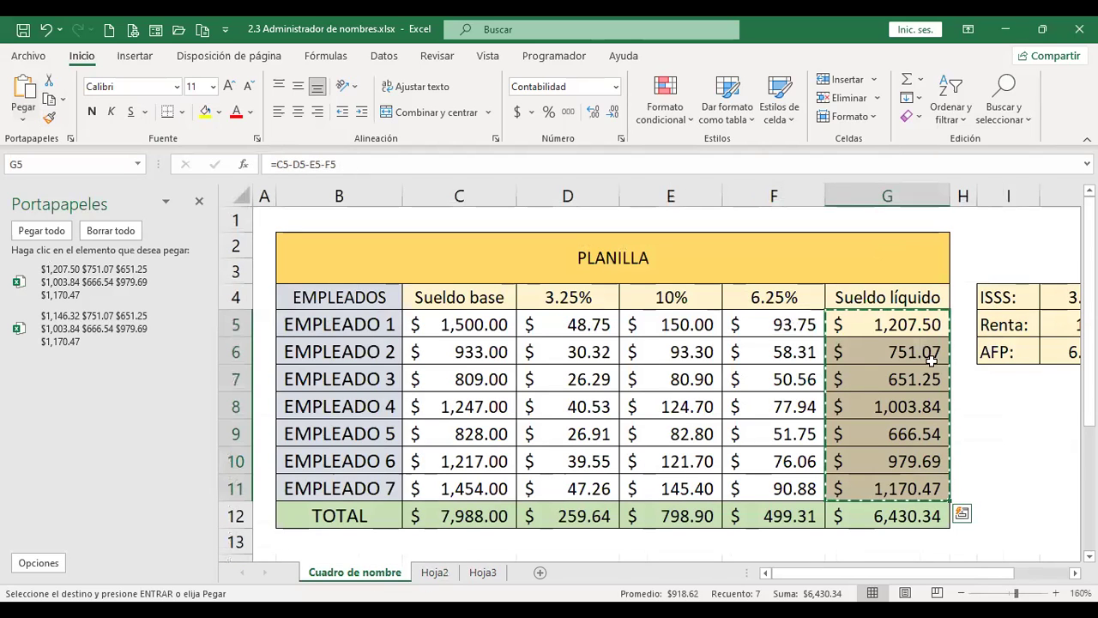
click(437, 573)
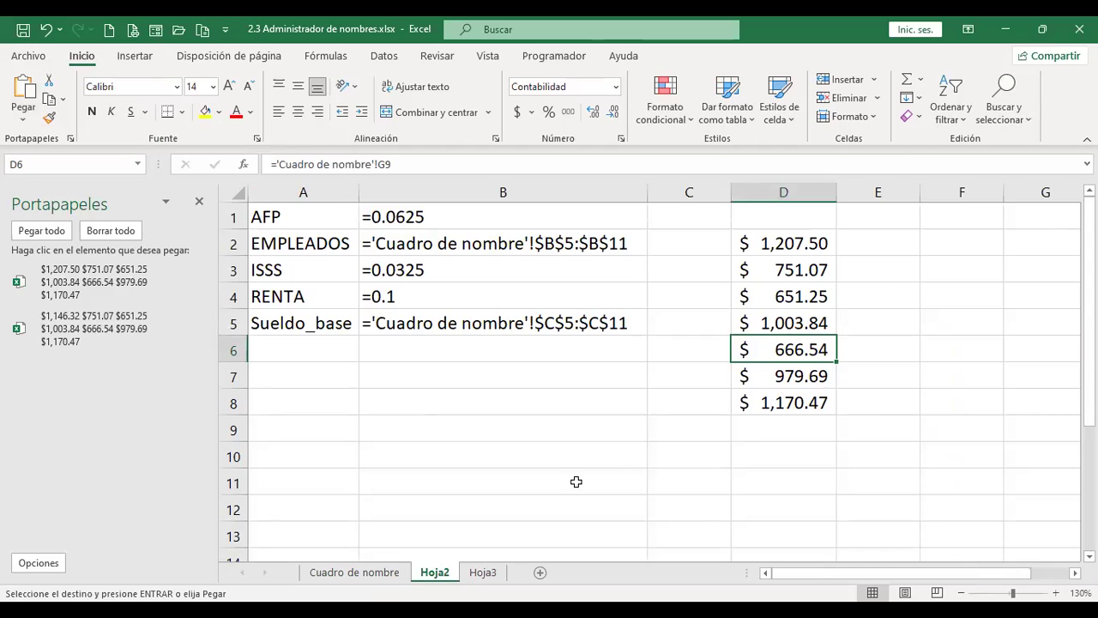
click(373, 573)
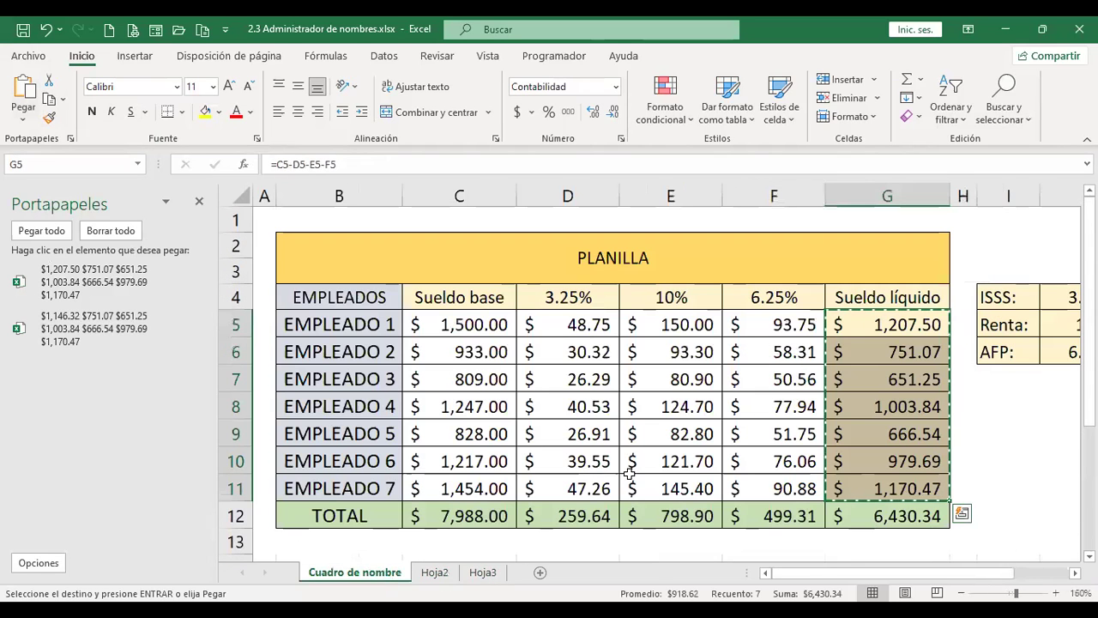
- Return to the Hoja3 sheet and display the function library commands
click(434, 573)
click(480, 573)
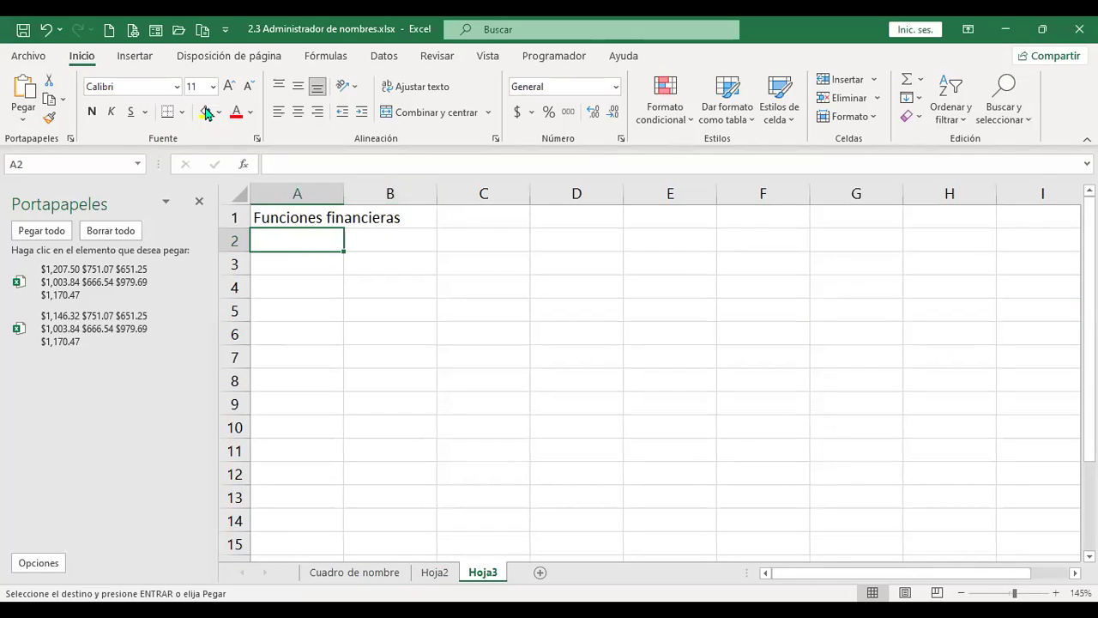
click(329, 60)
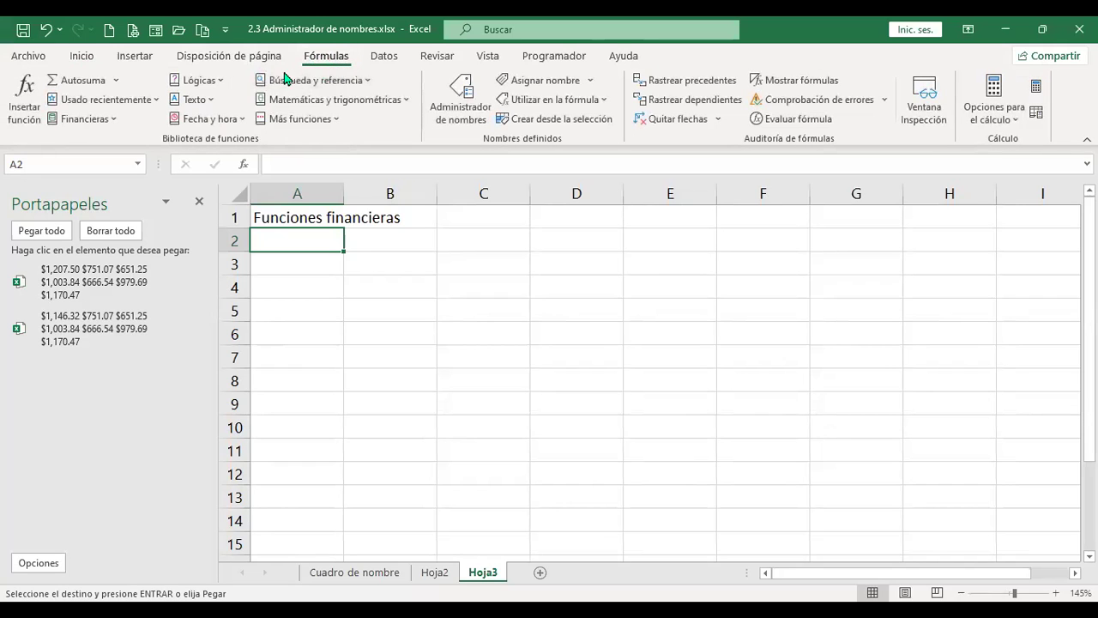